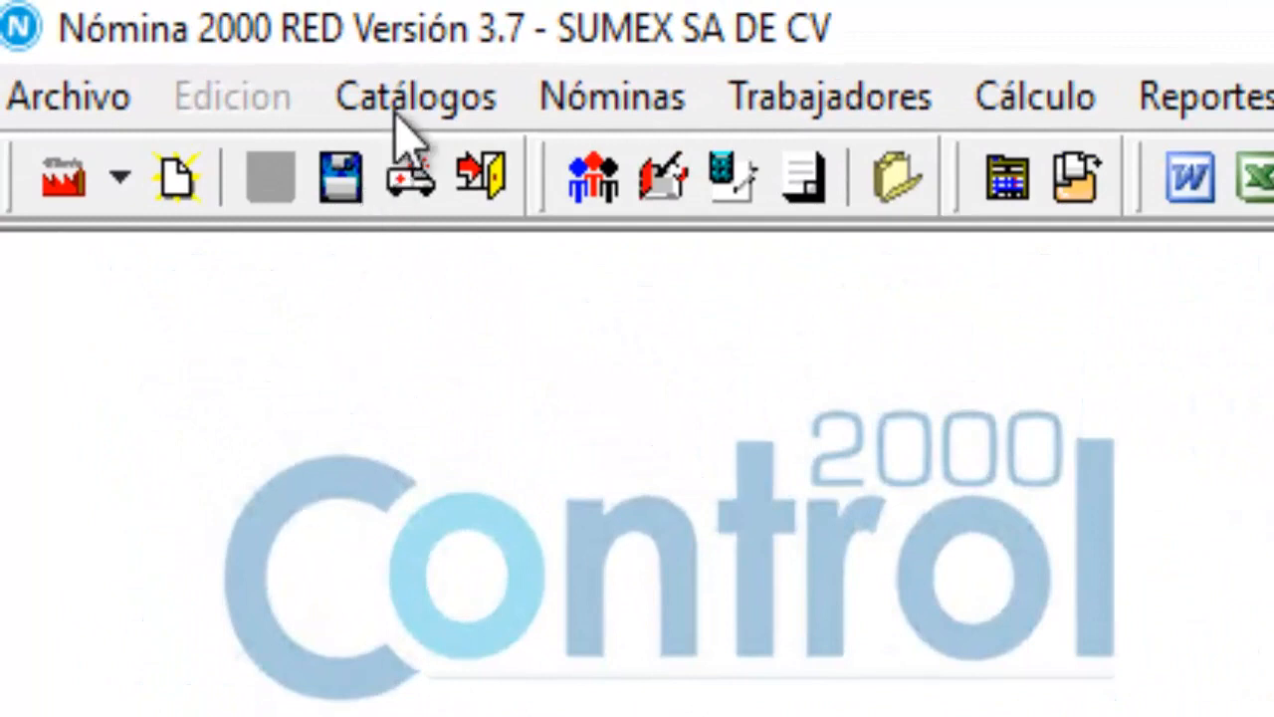
Open the Catálogos menu to show Departamentos, Bancos, Conceptos and other catalogs.
click(402, 99)
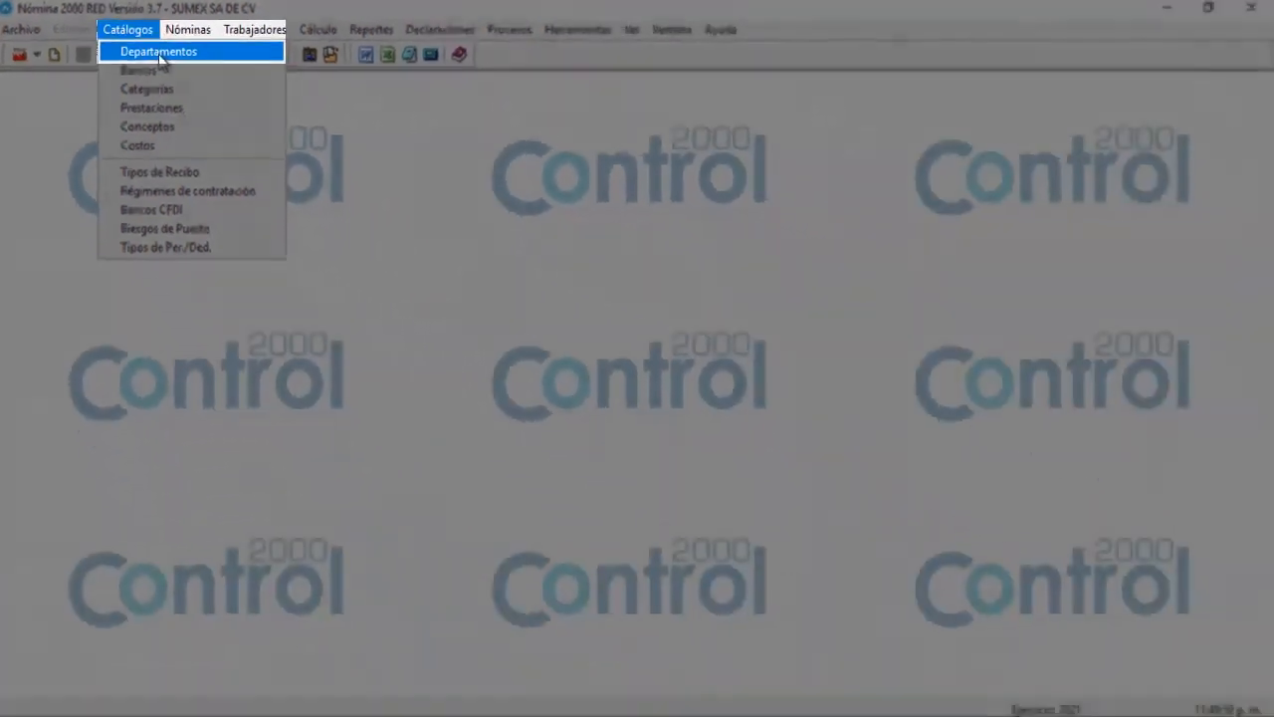
Open the Departamentos catalog and start new department record 001, ready for its description.
click(468, 160)
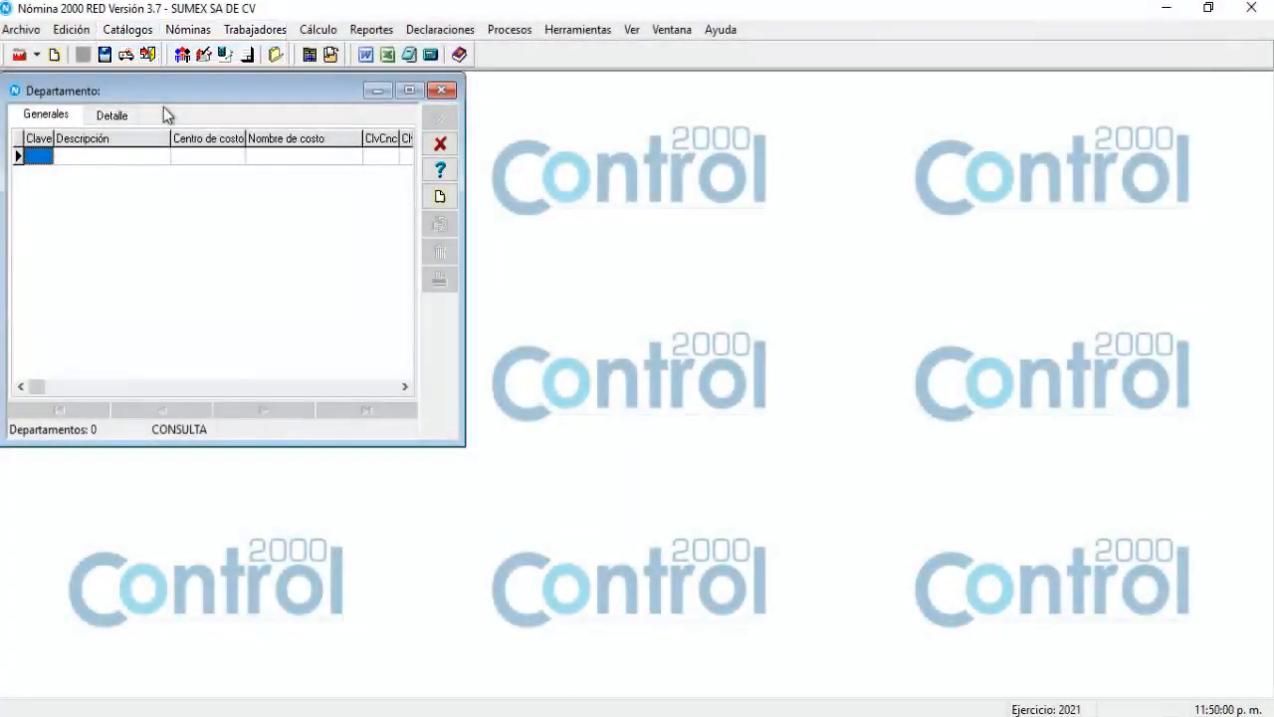
drag(166, 89, 198, 104)
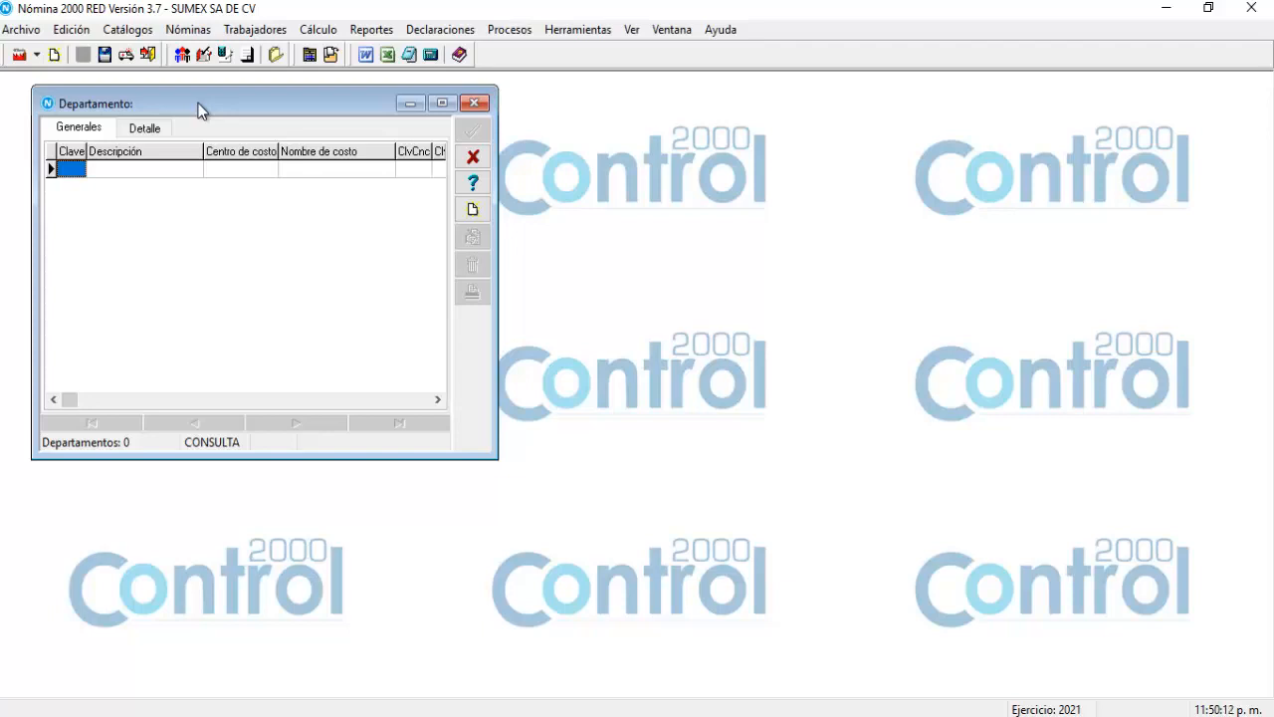
drag(203, 101, 210, 100)
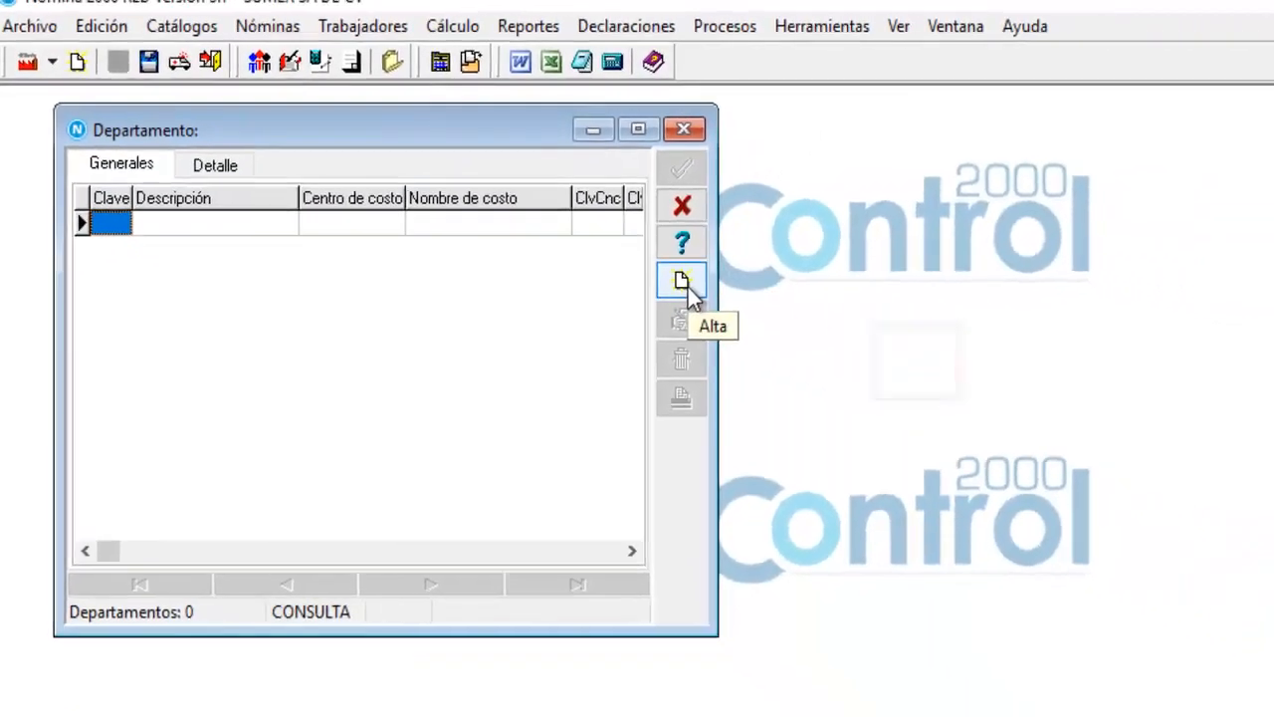
click(685, 283)
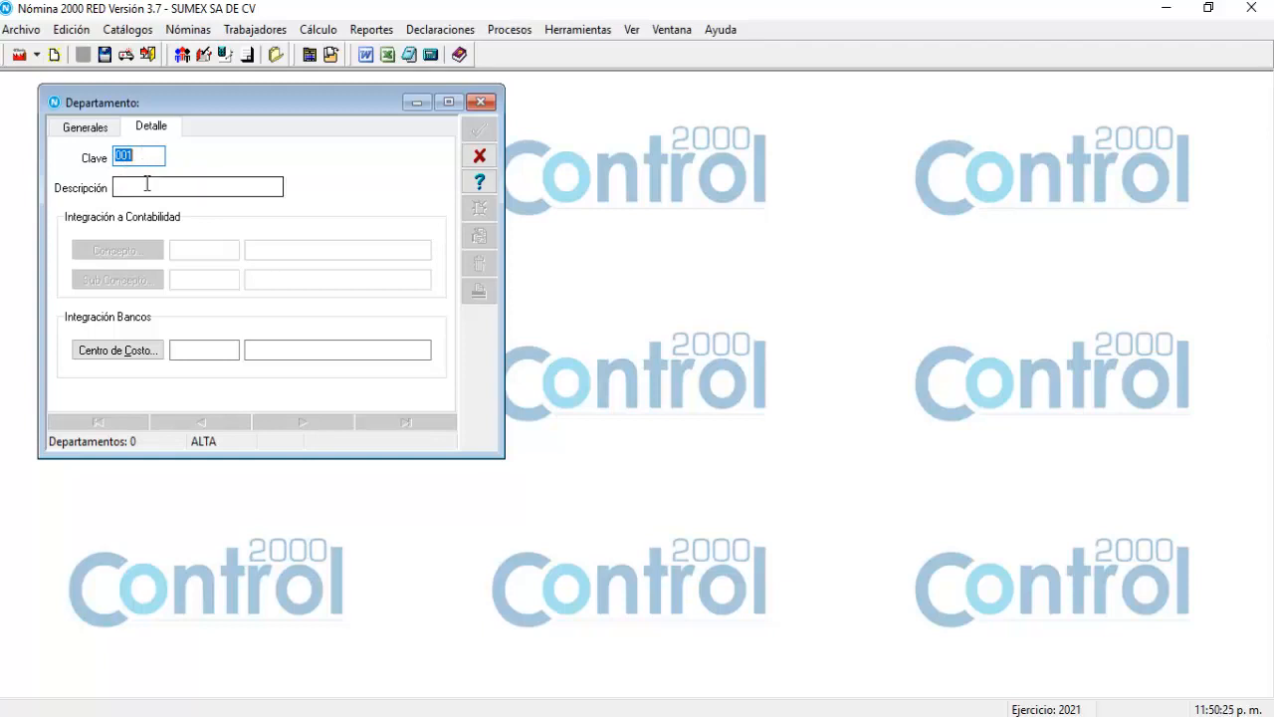
click(147, 184)
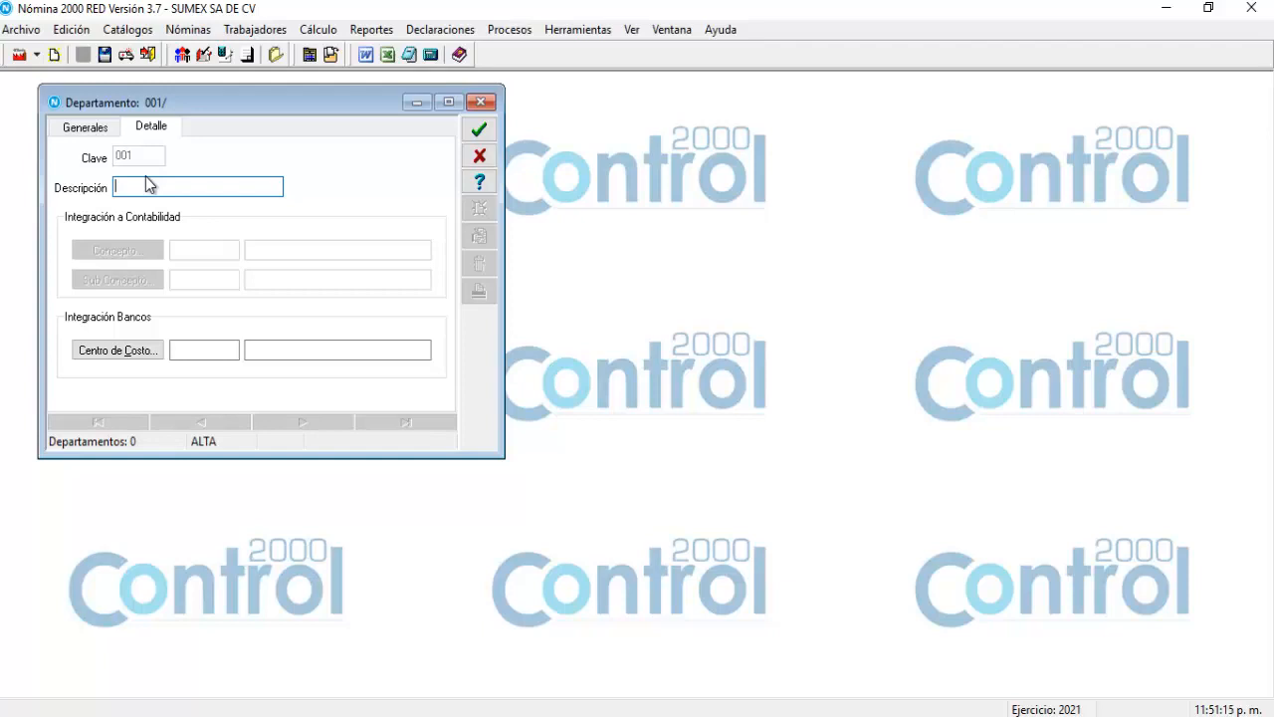
Save department 001 with the description 'Administracion'.
text(Admon)
key(BackSpace)
key(BackSpace)
text(inistracion)
click(477, 132)
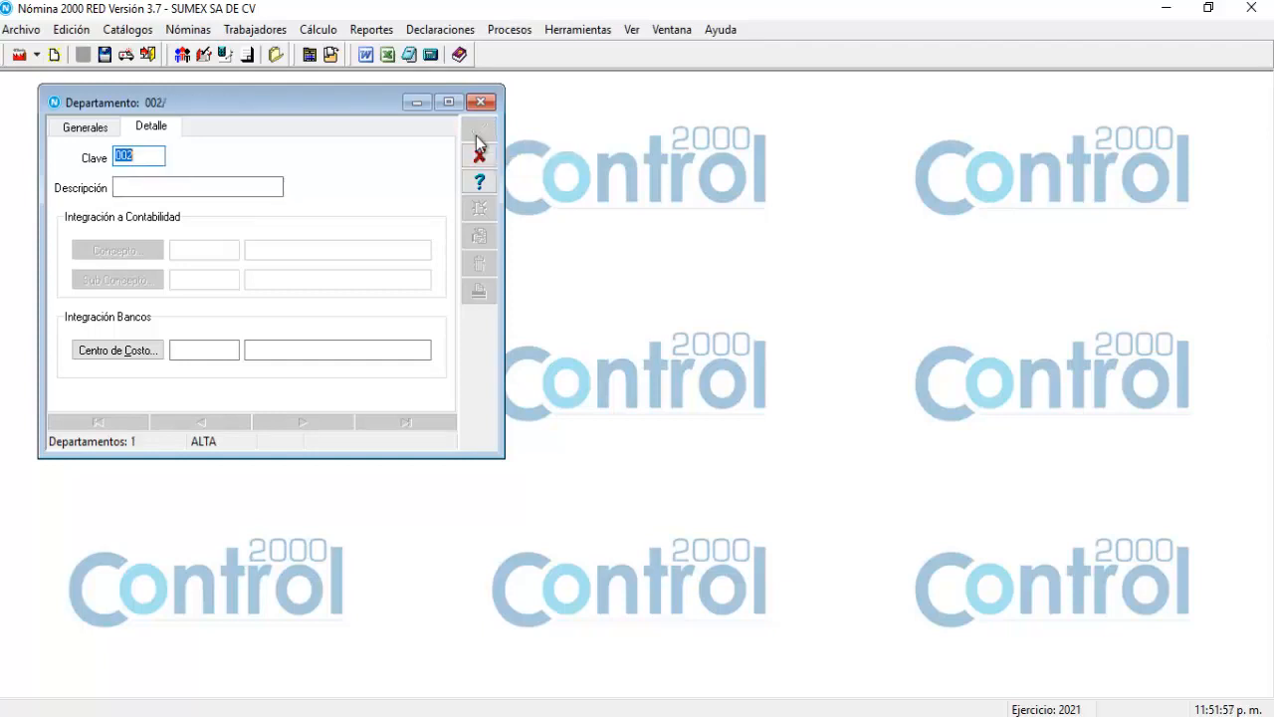
Add departments 002 'Soporte' and 003 'Ventas', then cancel the empty record 004.
click(214, 186)
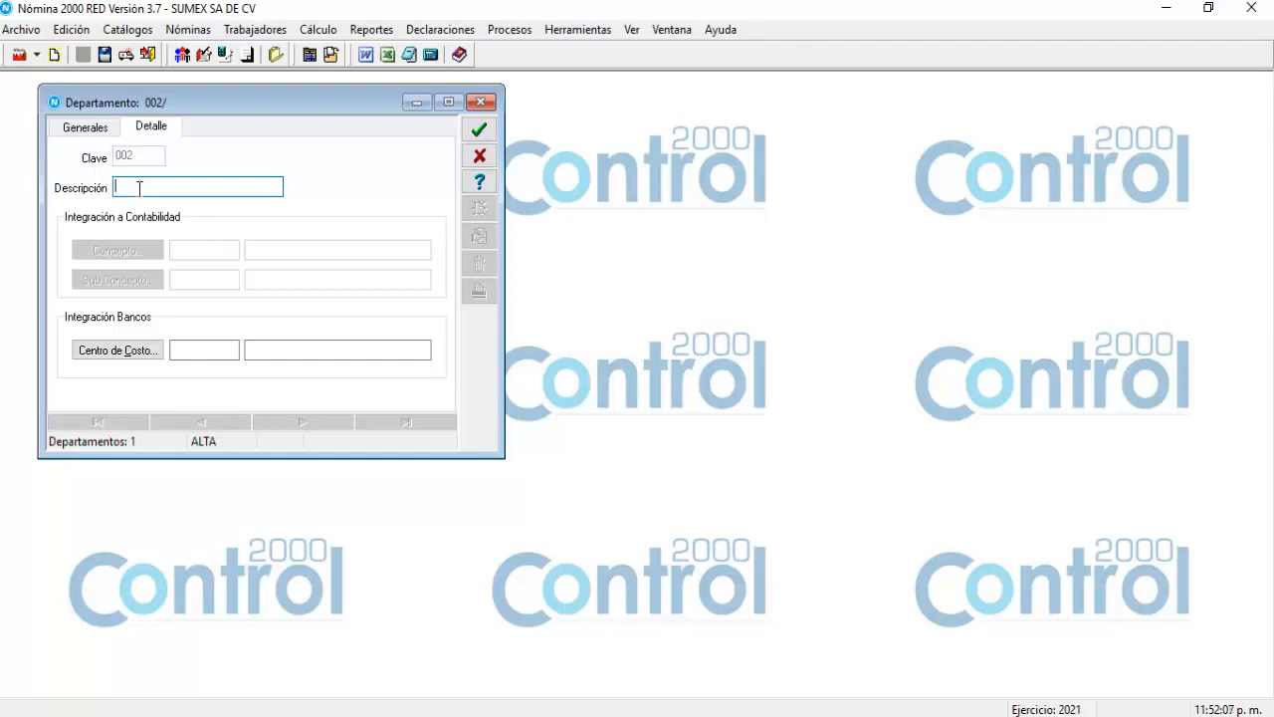
text(Soporte)
click(480, 130)
click(190, 186)
text(Ventas)
click(479, 133)
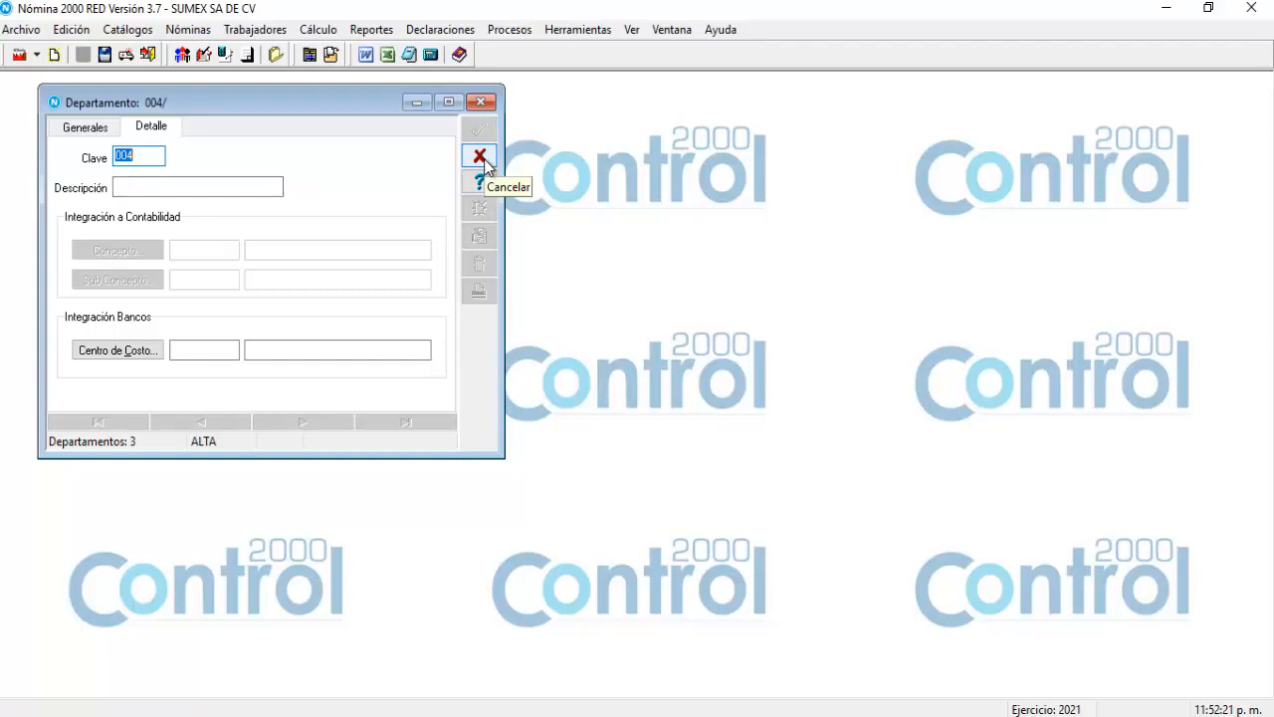
click(482, 160)
drag(265, 102, 321, 107)
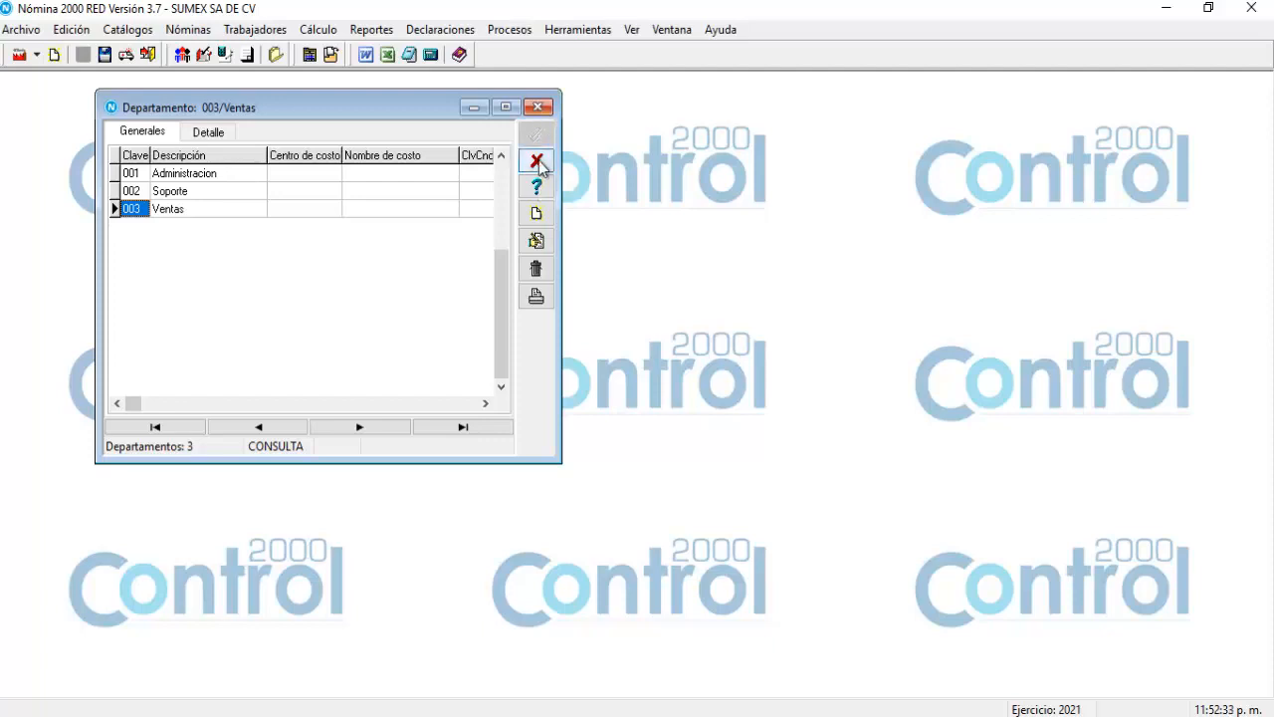
Close Departamentos, open the Bancos catalog and start new bank record 001.
click(539, 162)
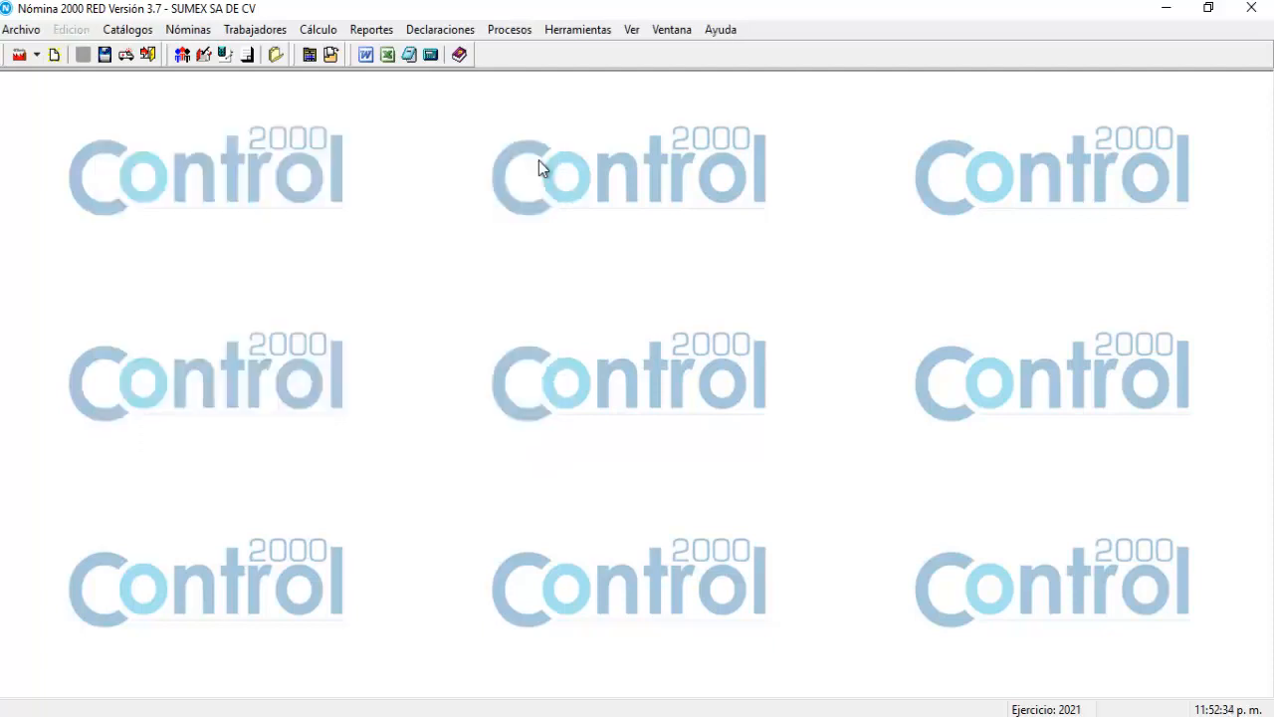
click(118, 38)
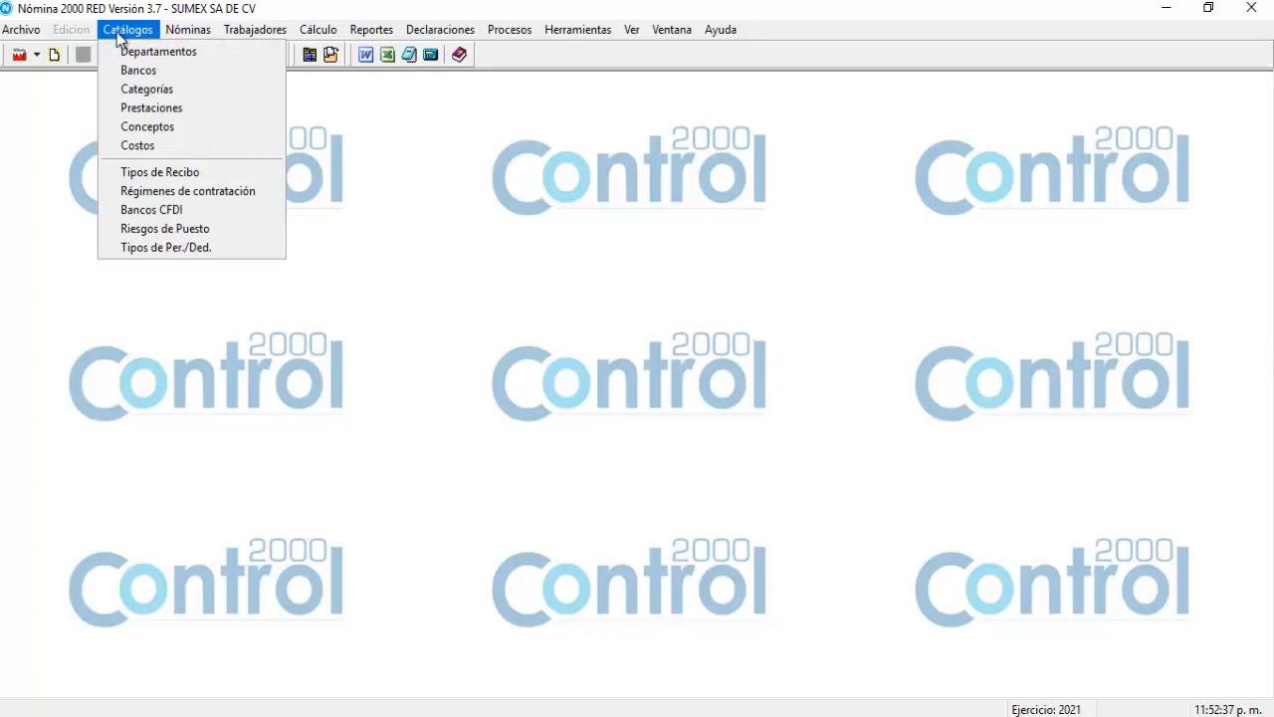
click(129, 71)
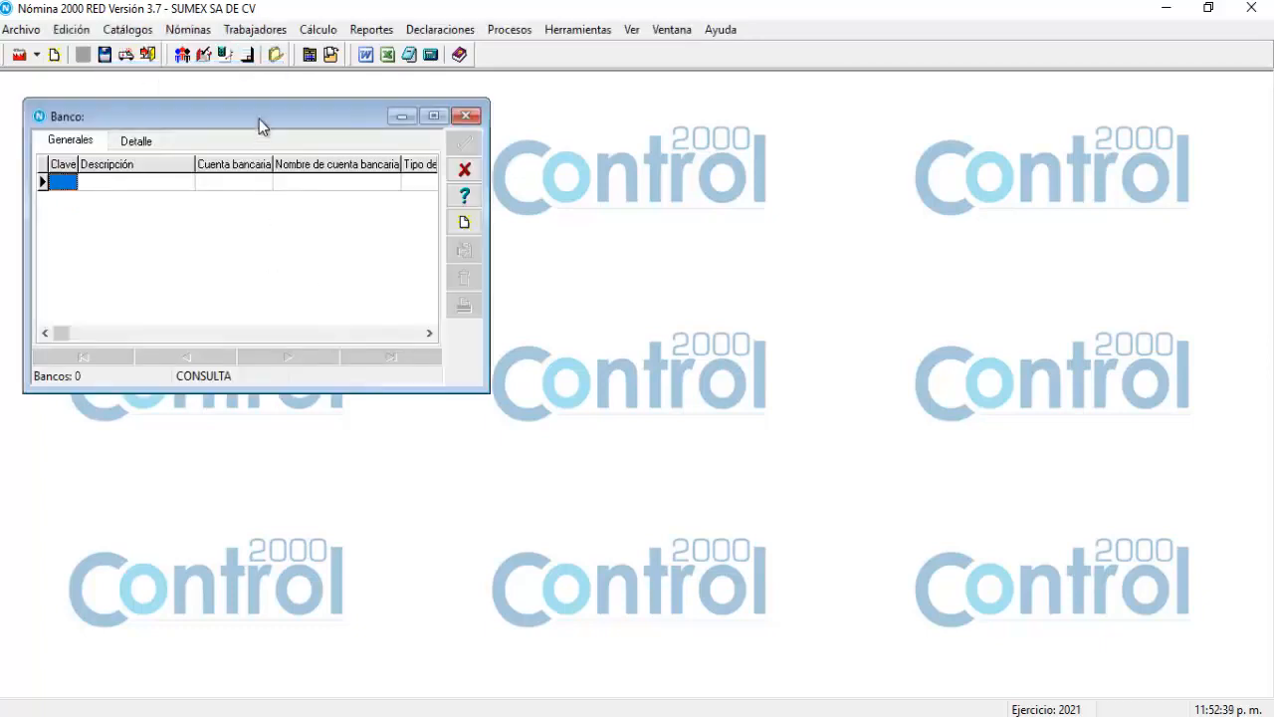
drag(259, 119, 471, 227)
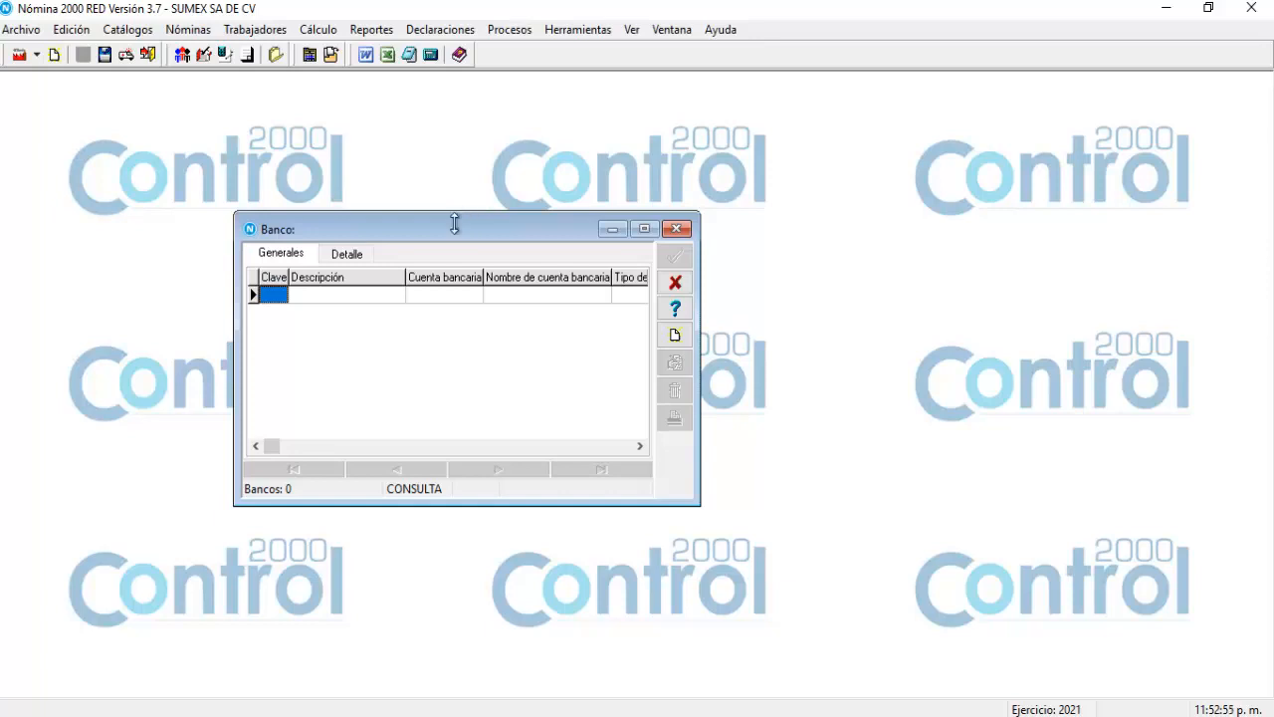
drag(449, 233, 450, 207)
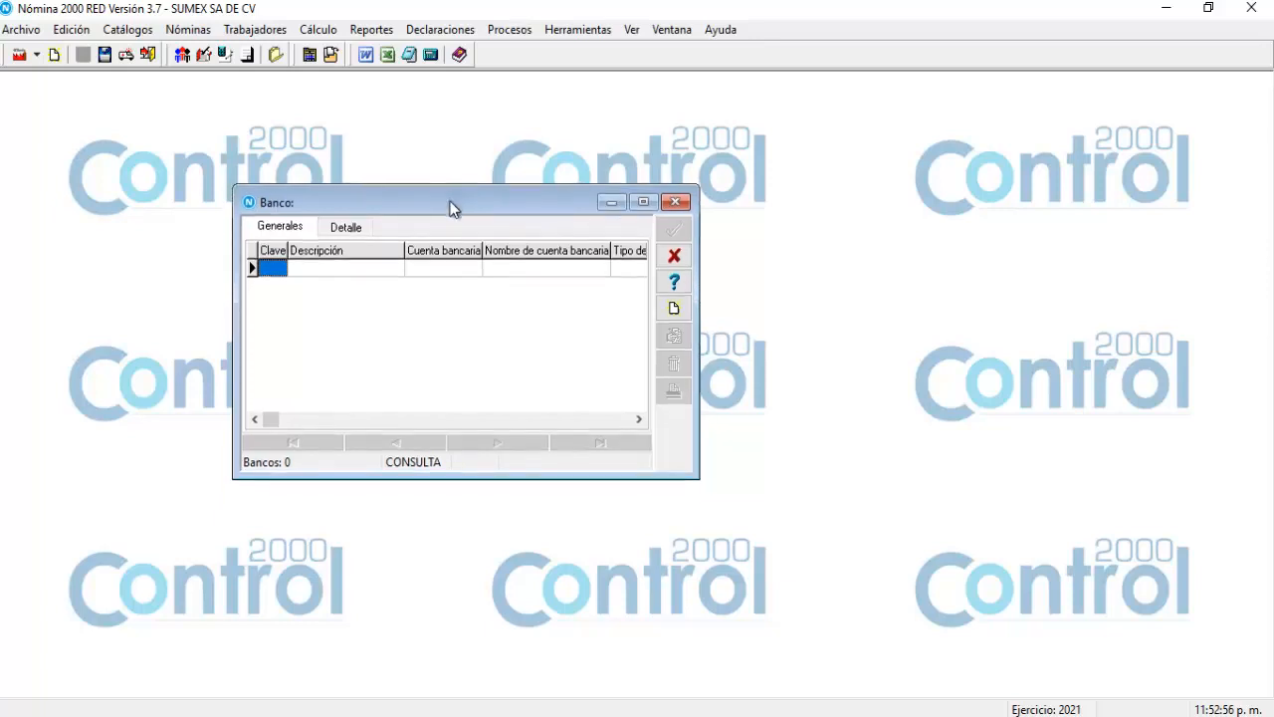
click(675, 307)
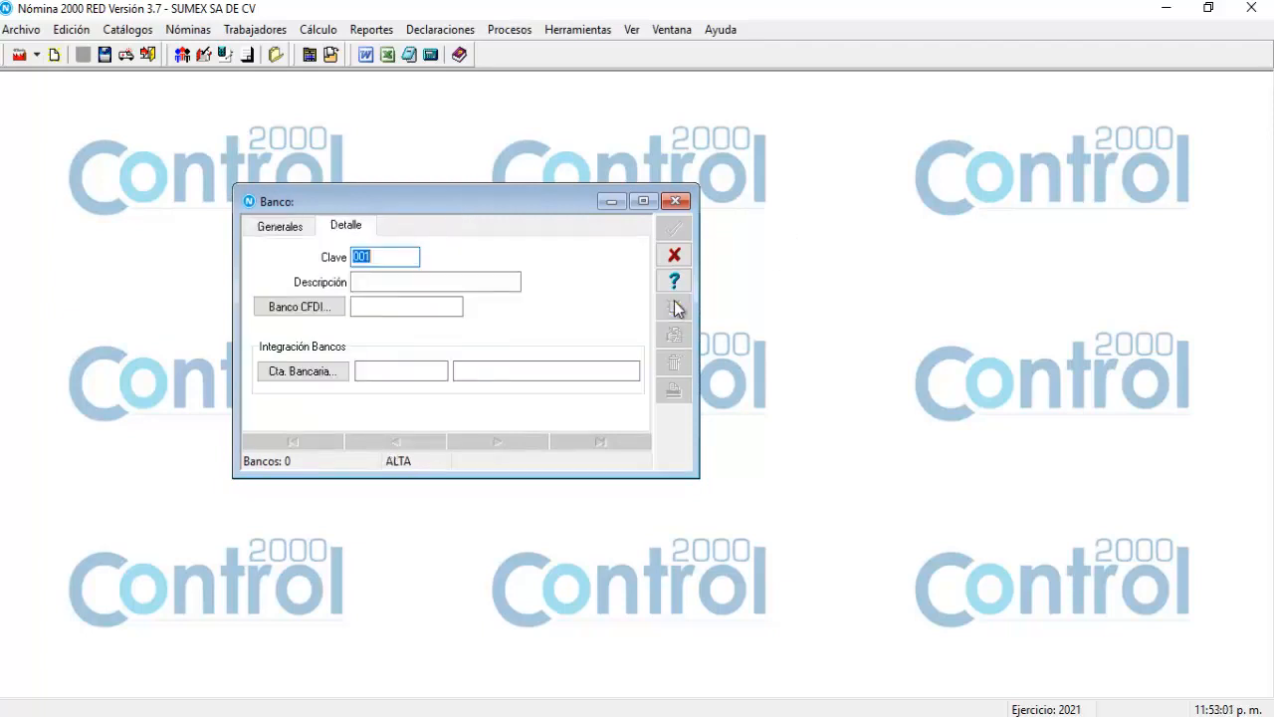
Save bank 001 'Bancomer' linked to SAT CFDI bank 12 BBVA BANCOMER.
click(372, 280)
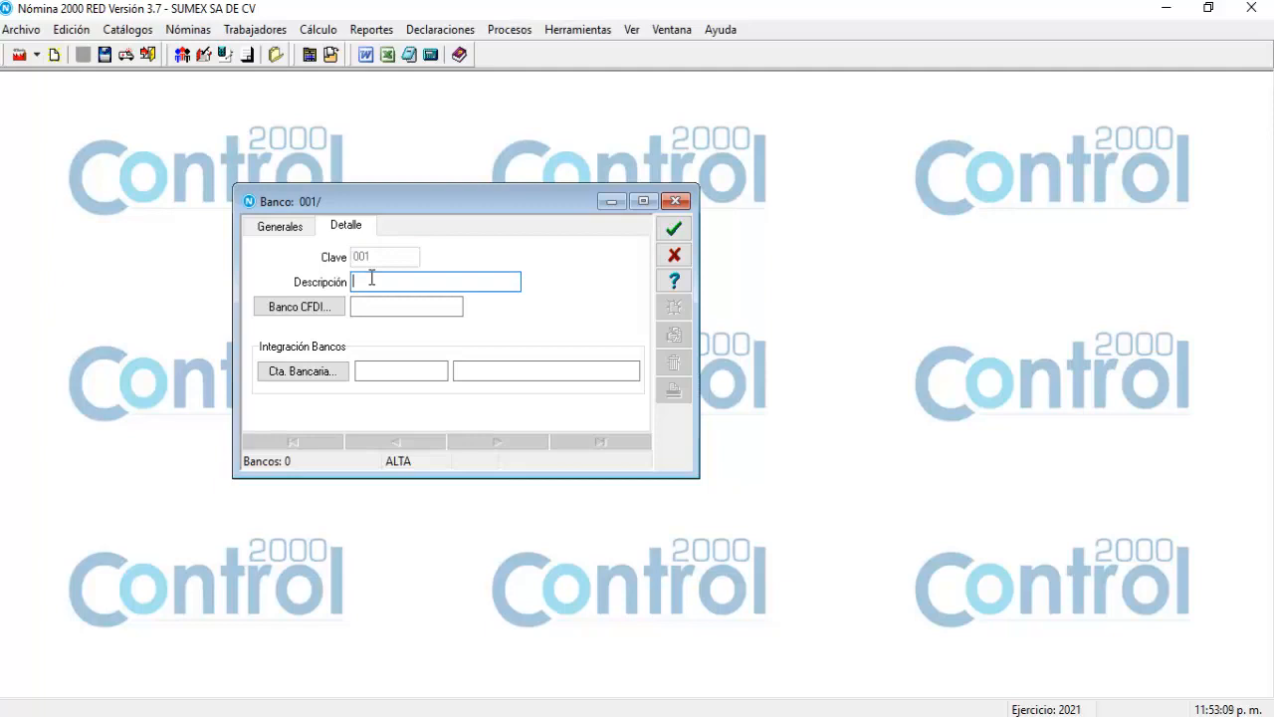
text(Bancomer)
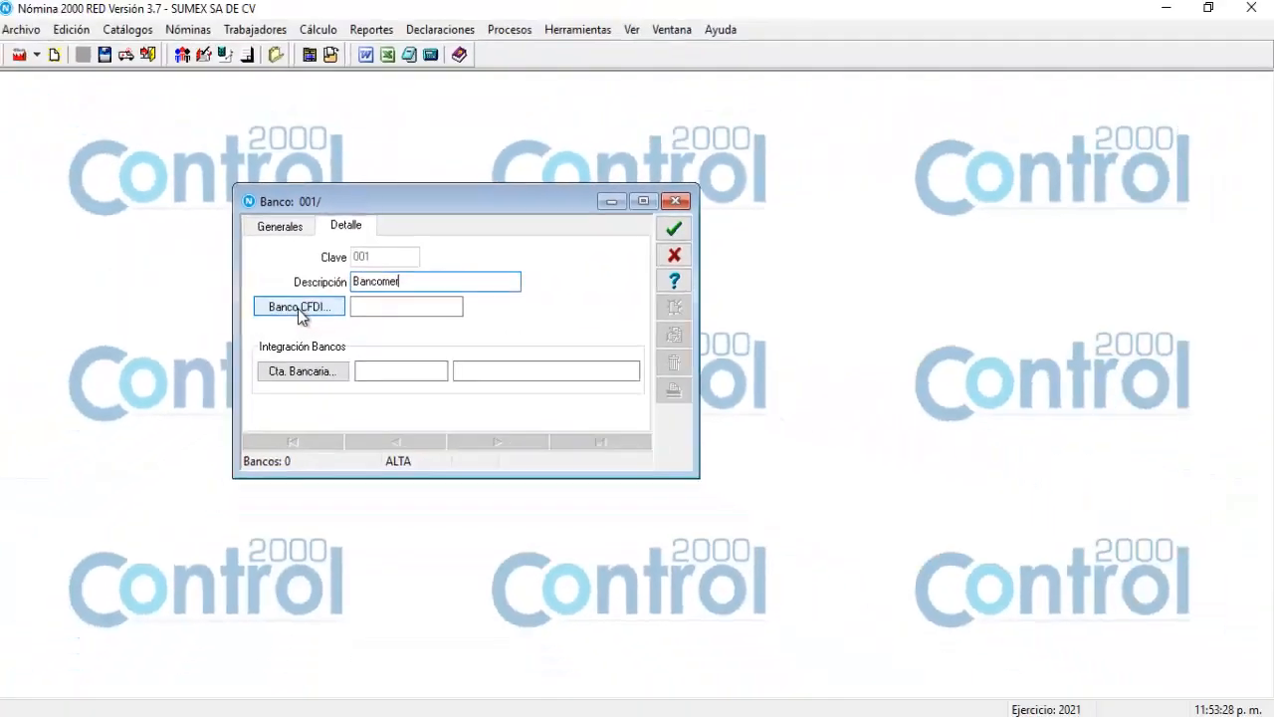
click(265, 311)
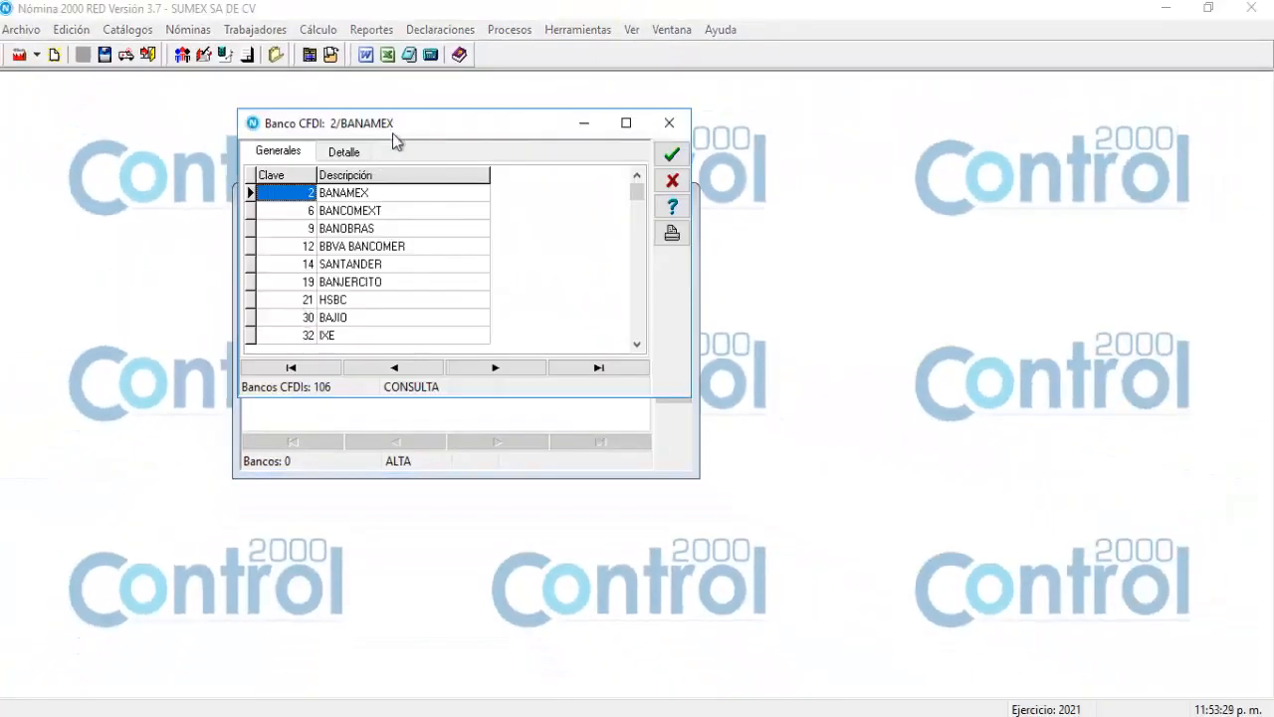
drag(407, 123, 409, 144)
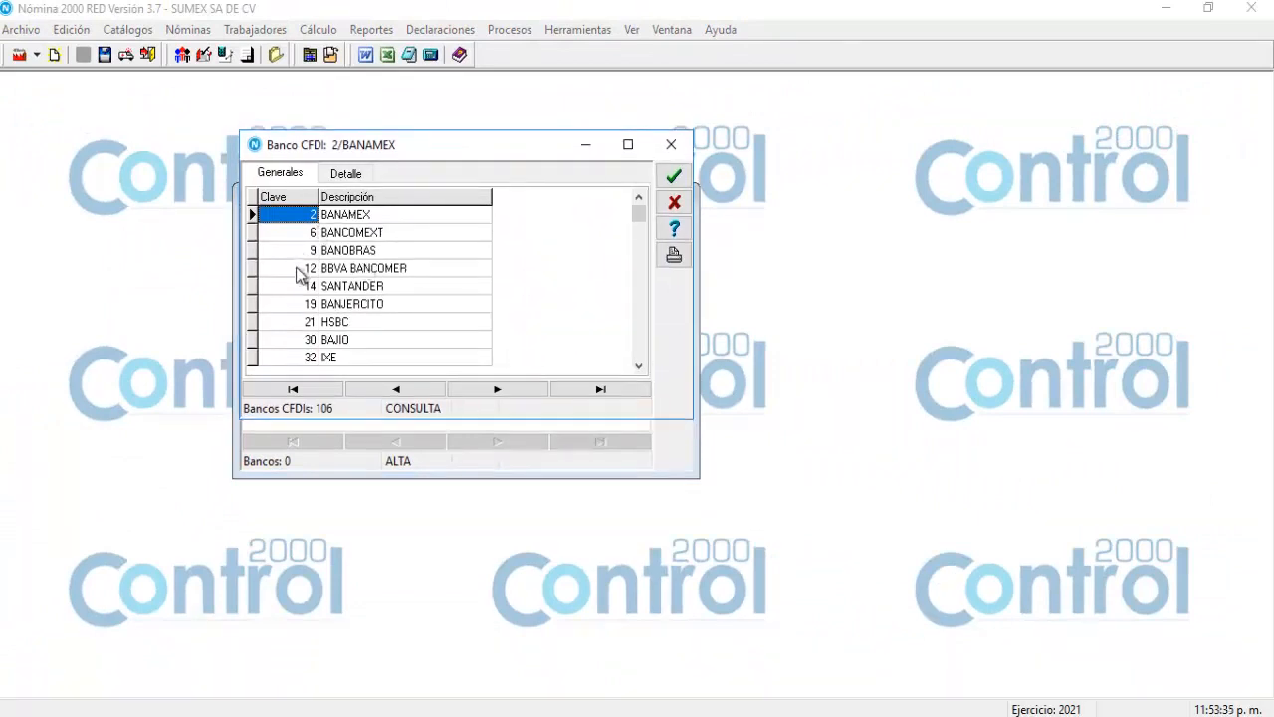
click(334, 270)
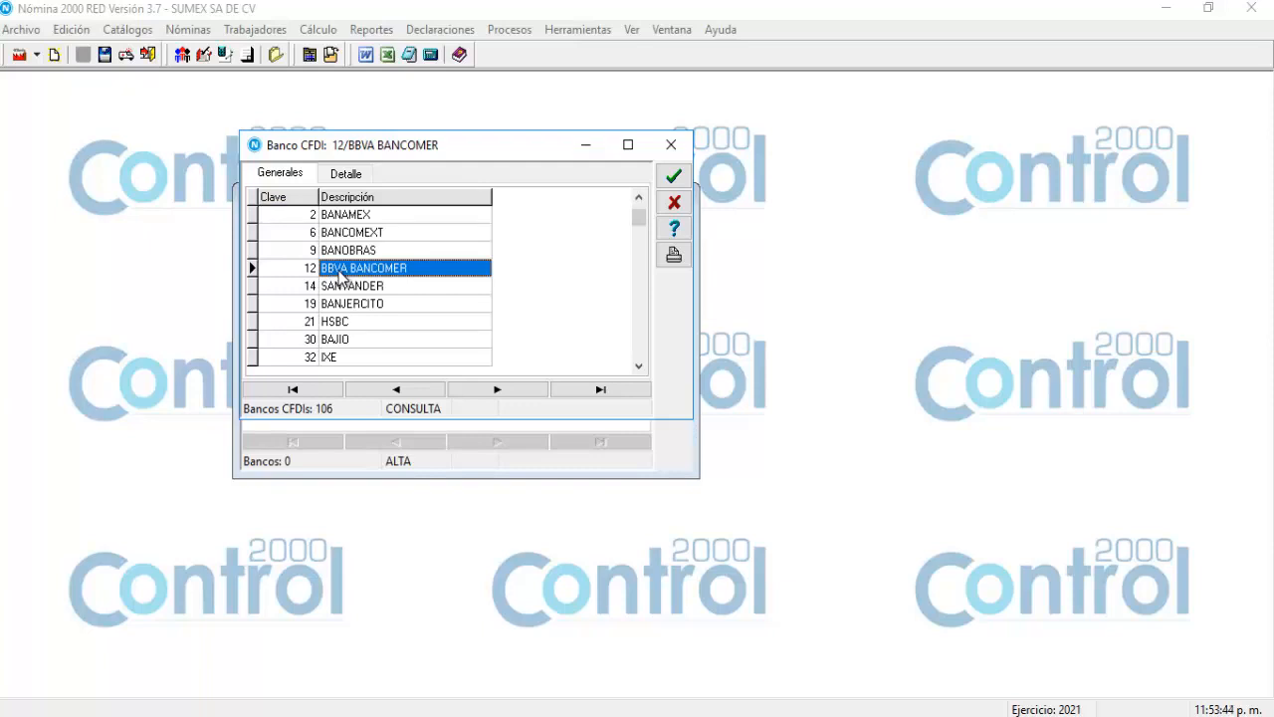
click(674, 178)
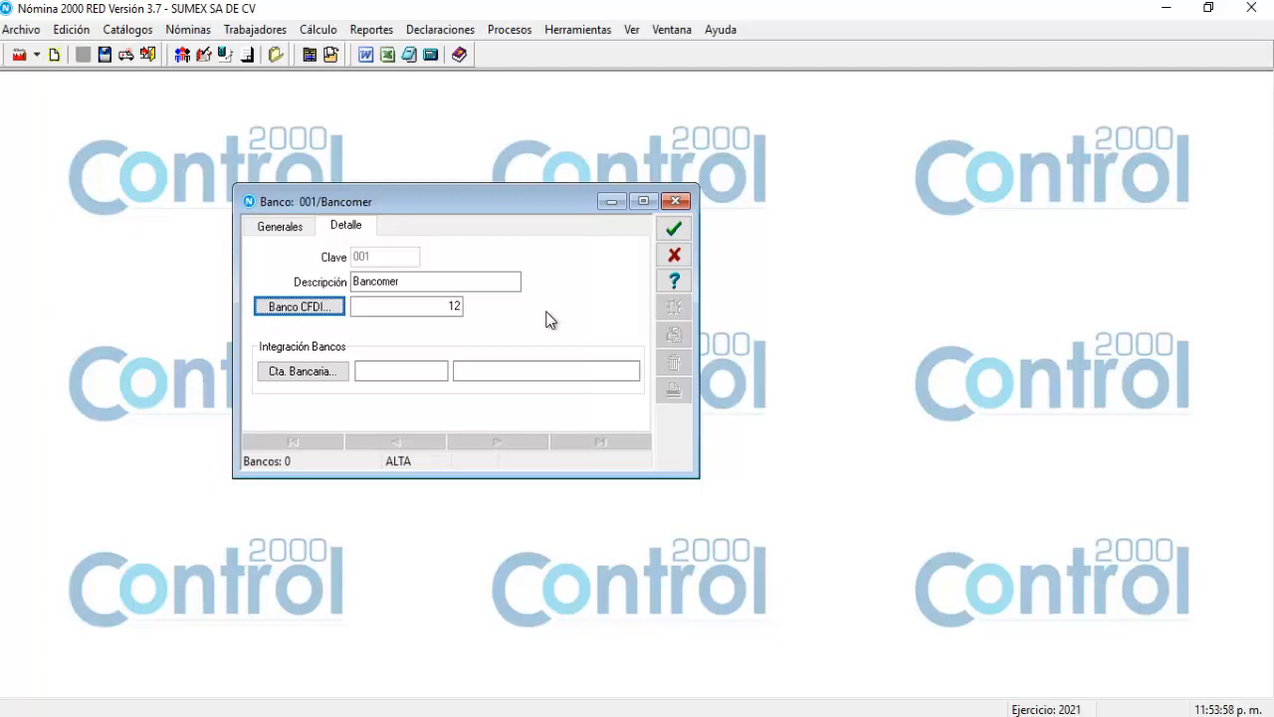
click(674, 232)
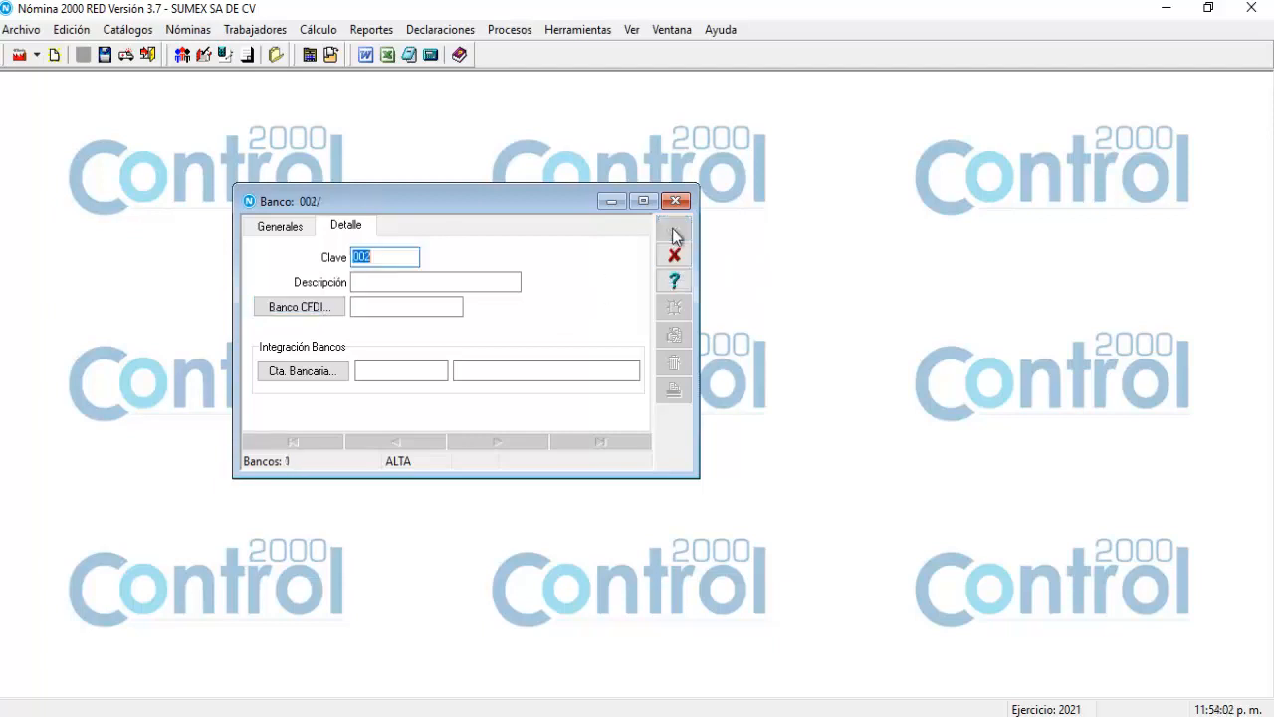
Save bank 002 'Santander' with SANTANDER as its SAT CFDI bank.
click(466, 280)
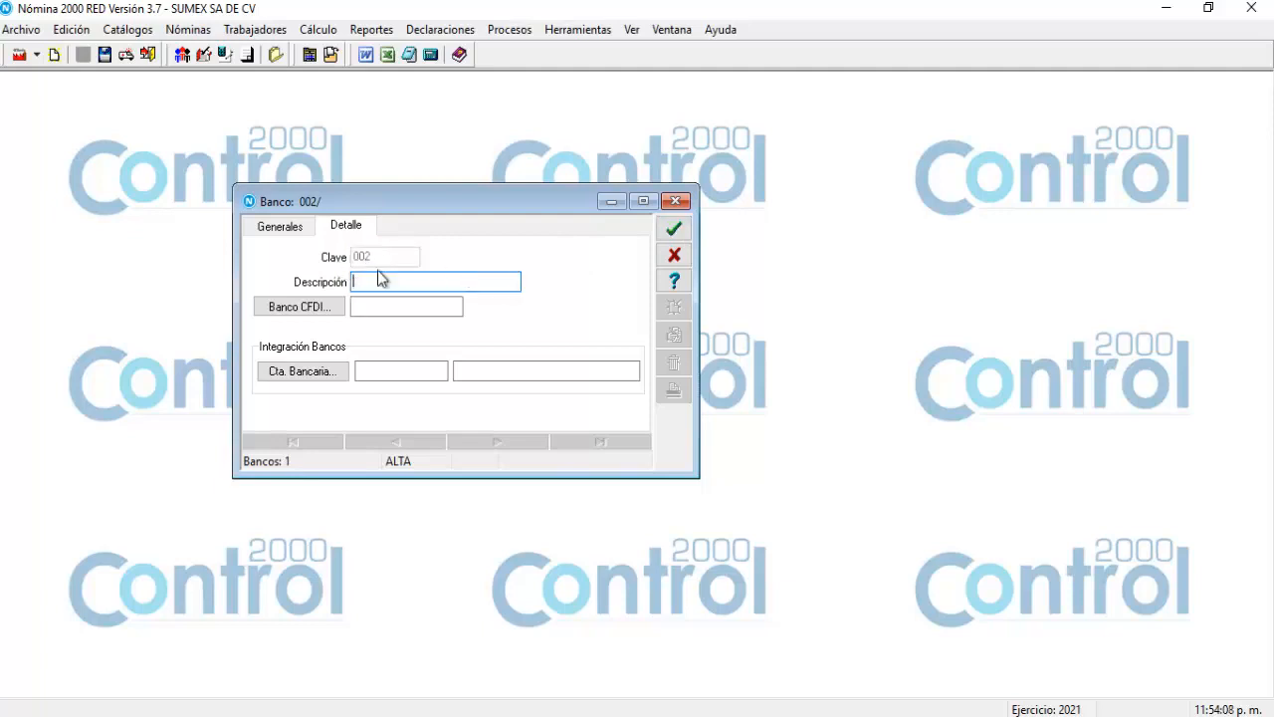
text(Santander)
click(296, 308)
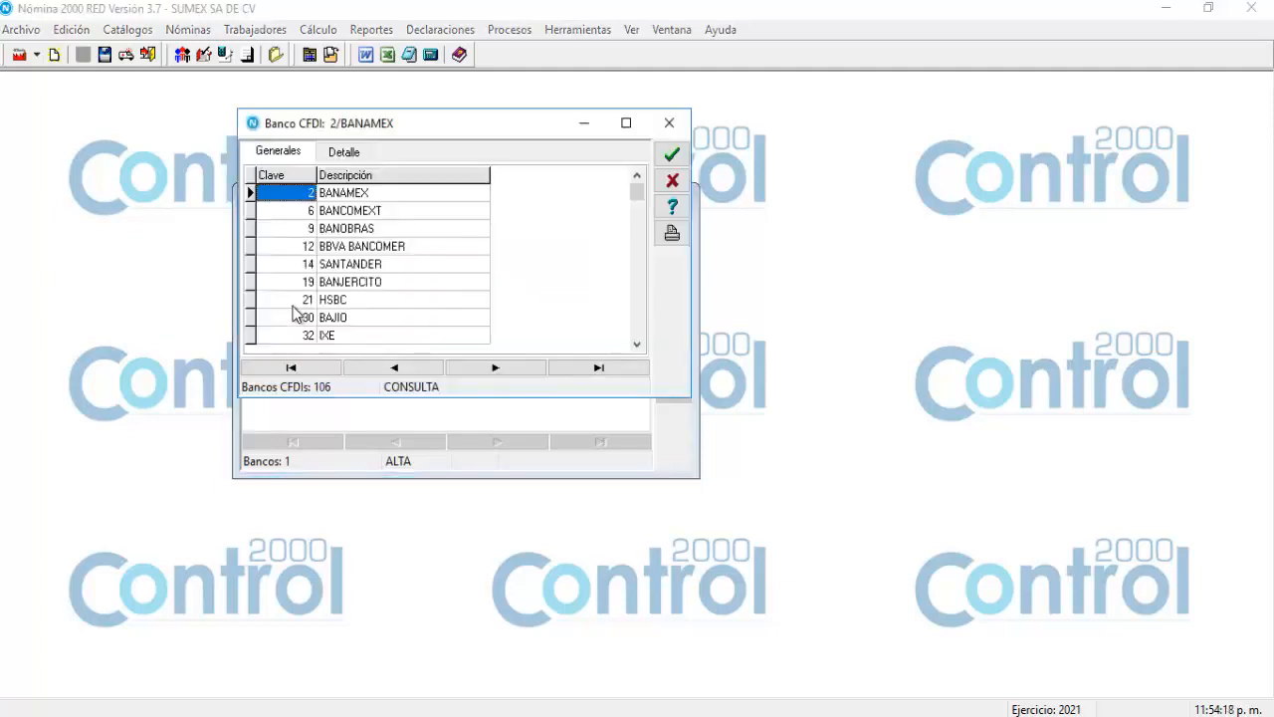
double_click(324, 265)
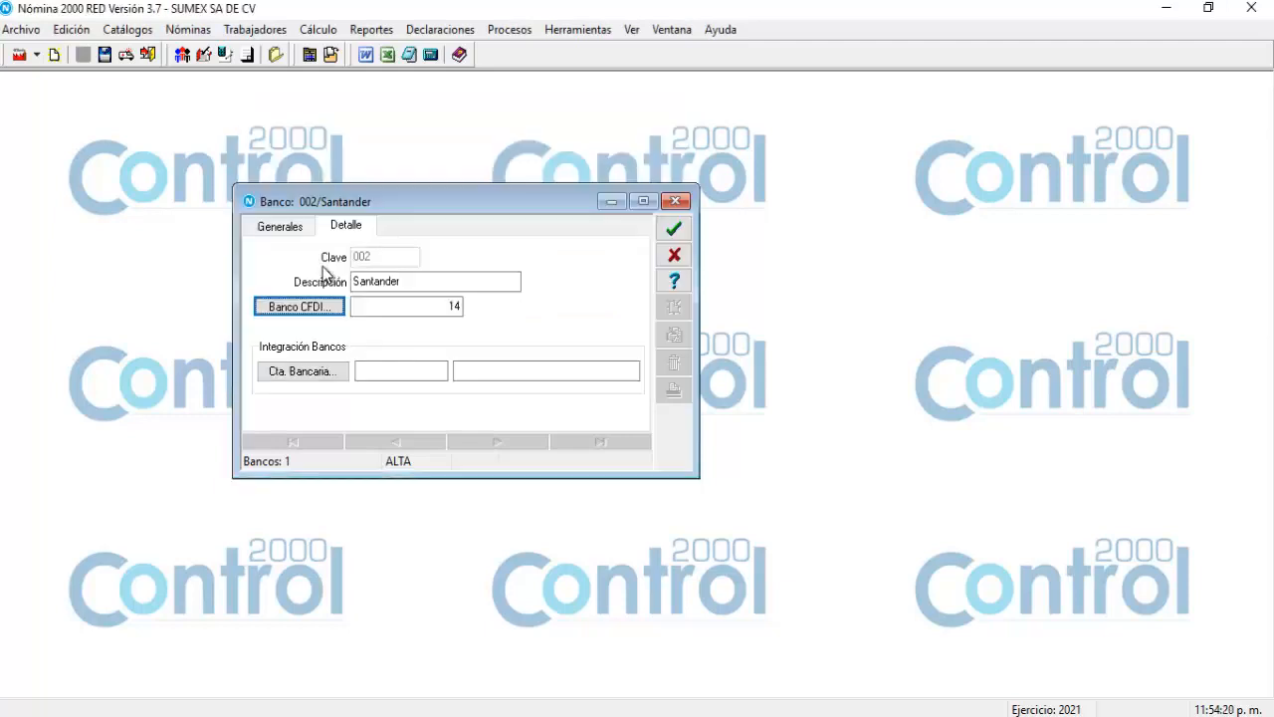
click(675, 232)
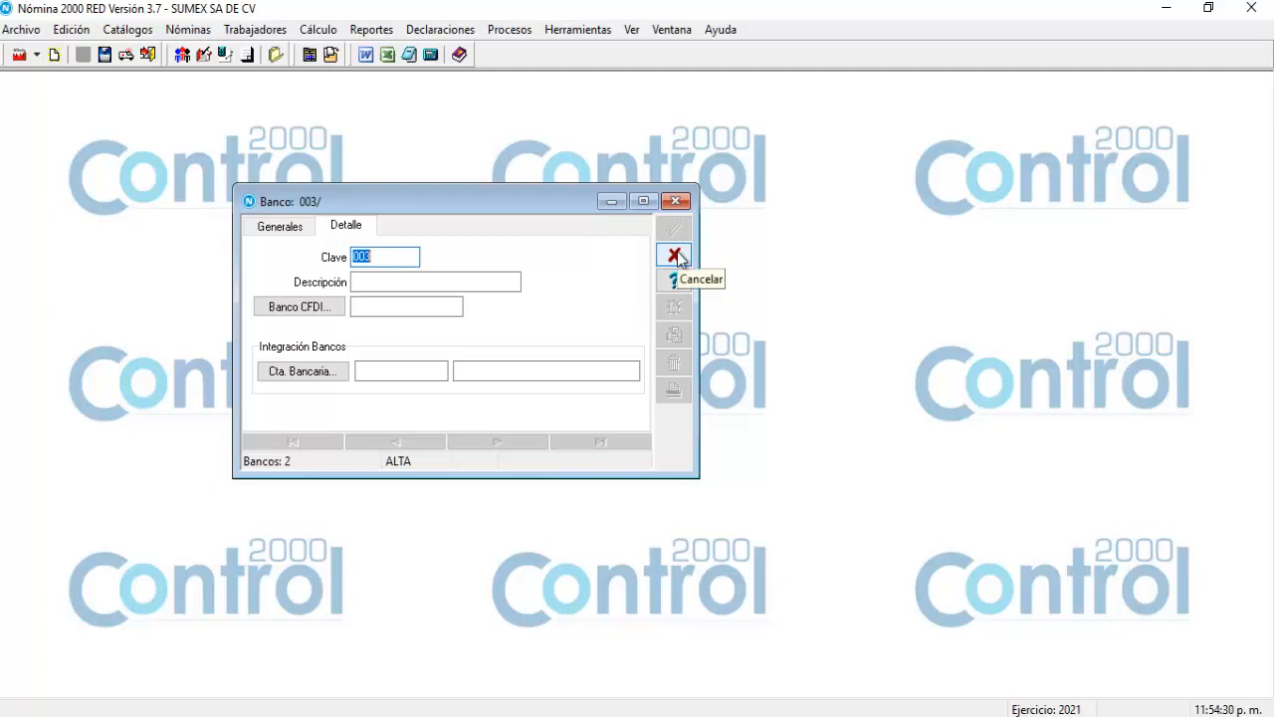
Cancel the empty bank record 003, widen the window to check bank types, and close Bancos.
click(675, 256)
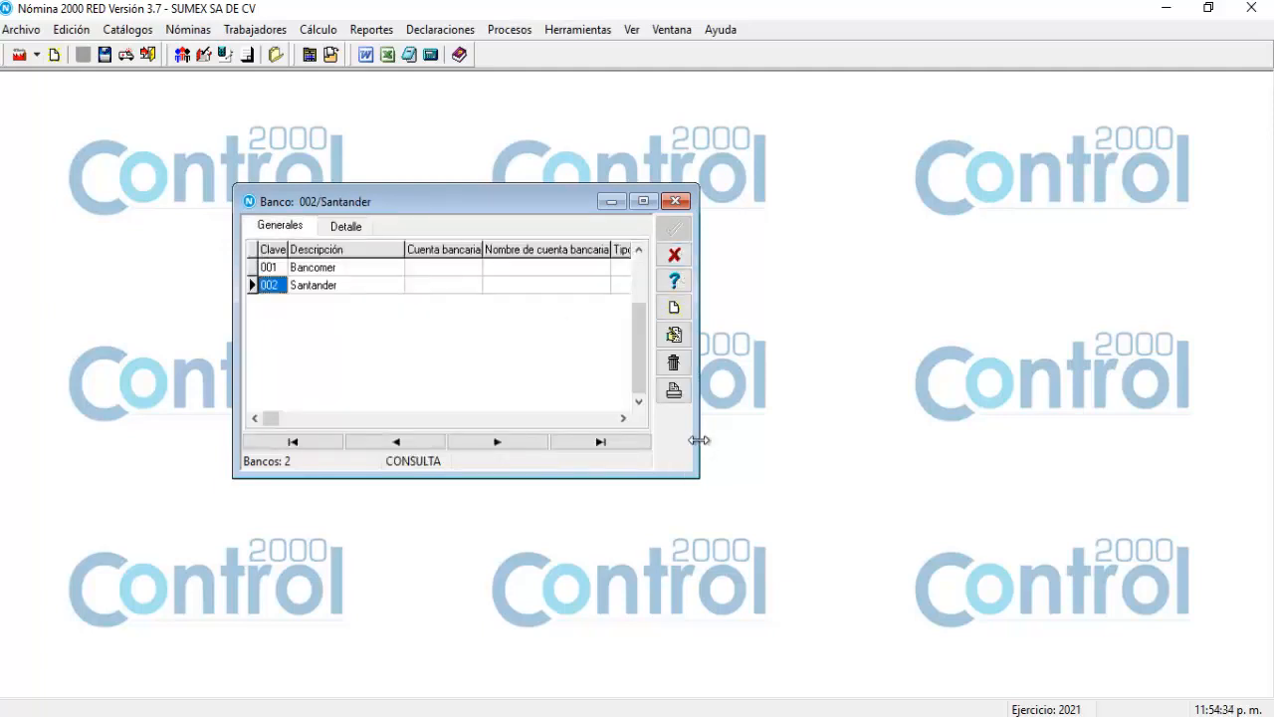
drag(699, 440, 763, 440)
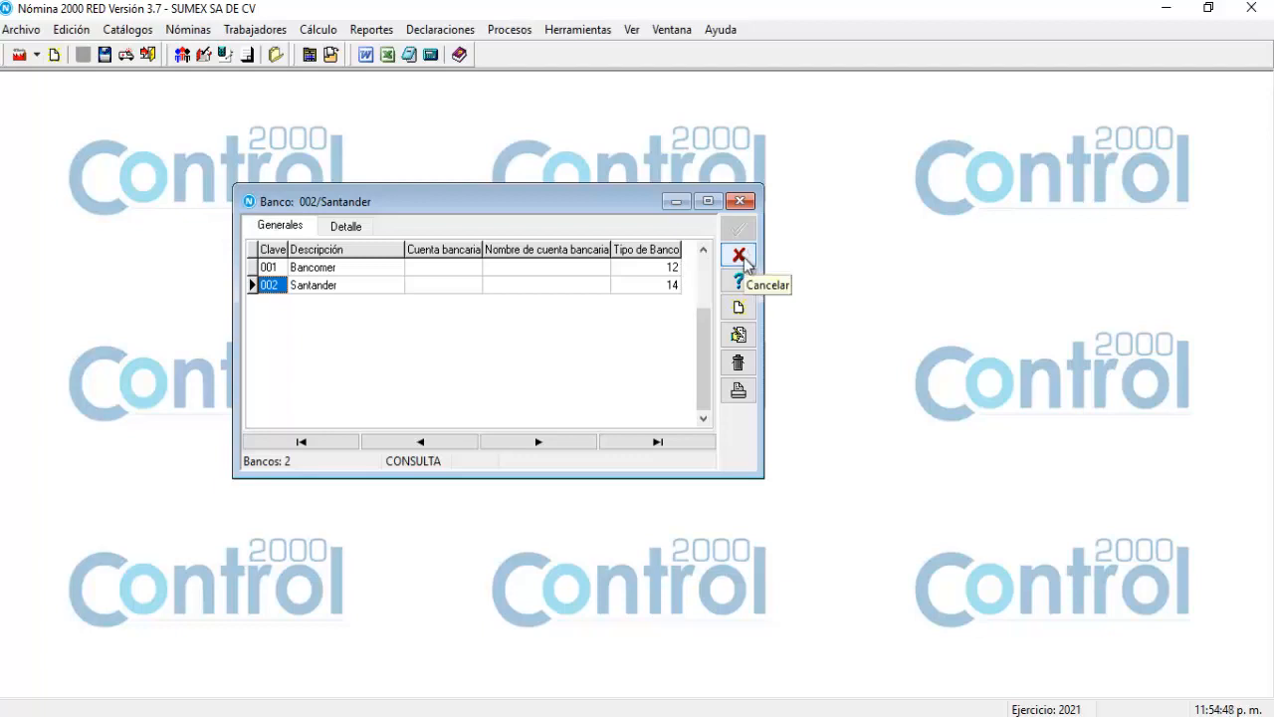
click(741, 259)
click(137, 32)
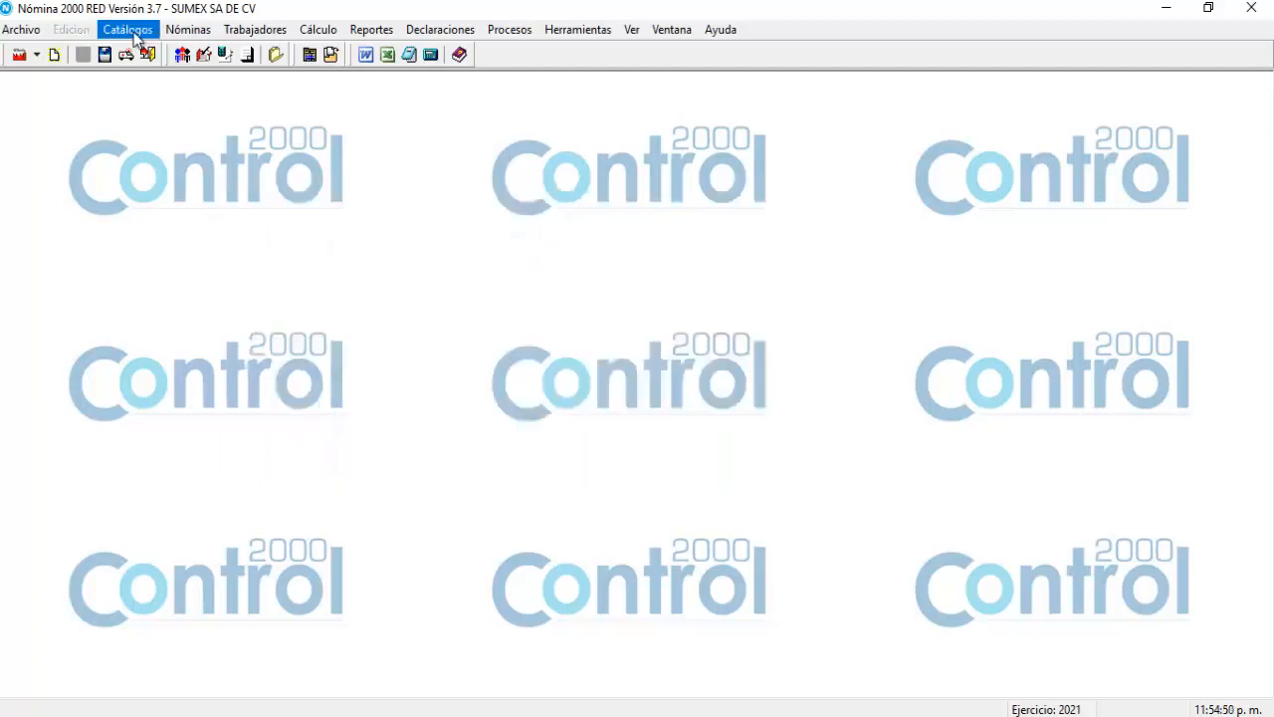
Open the Categorías catalog and start new category record 001.
click(132, 93)
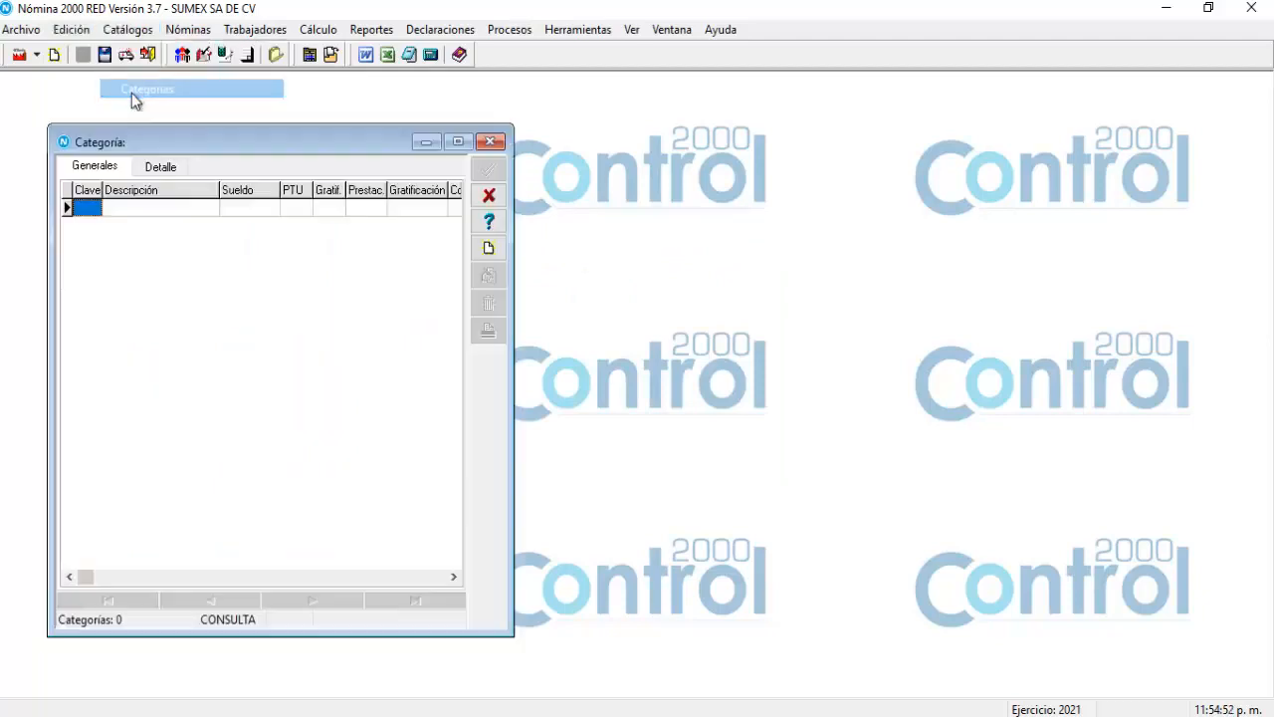
drag(305, 148, 399, 131)
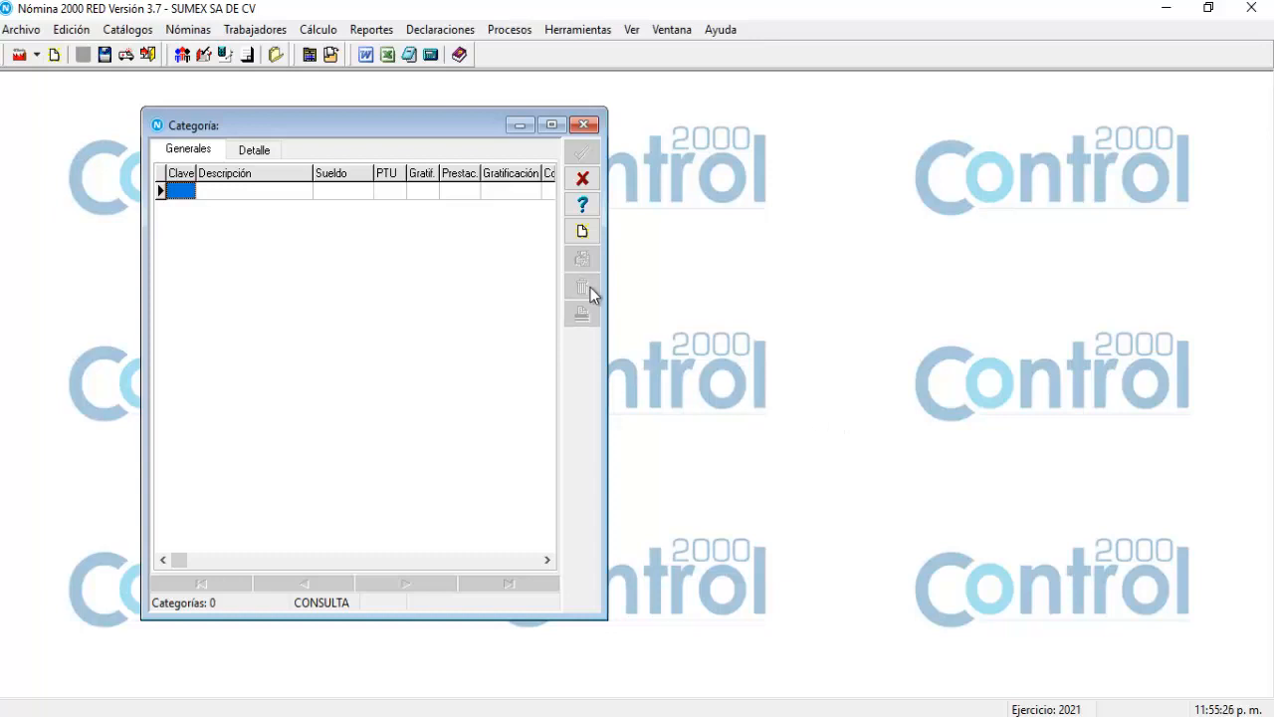
click(583, 232)
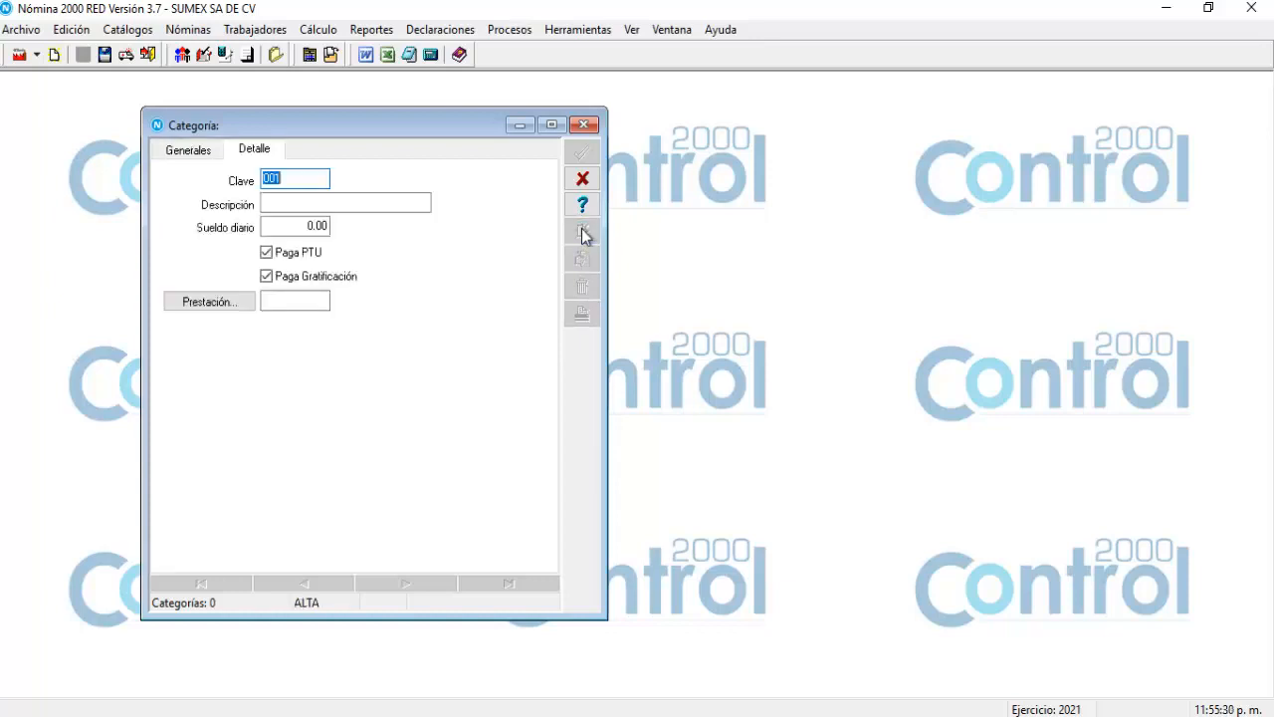
Give category 001 the description 'Asesor' and a daily salary of 150.
click(273, 204)
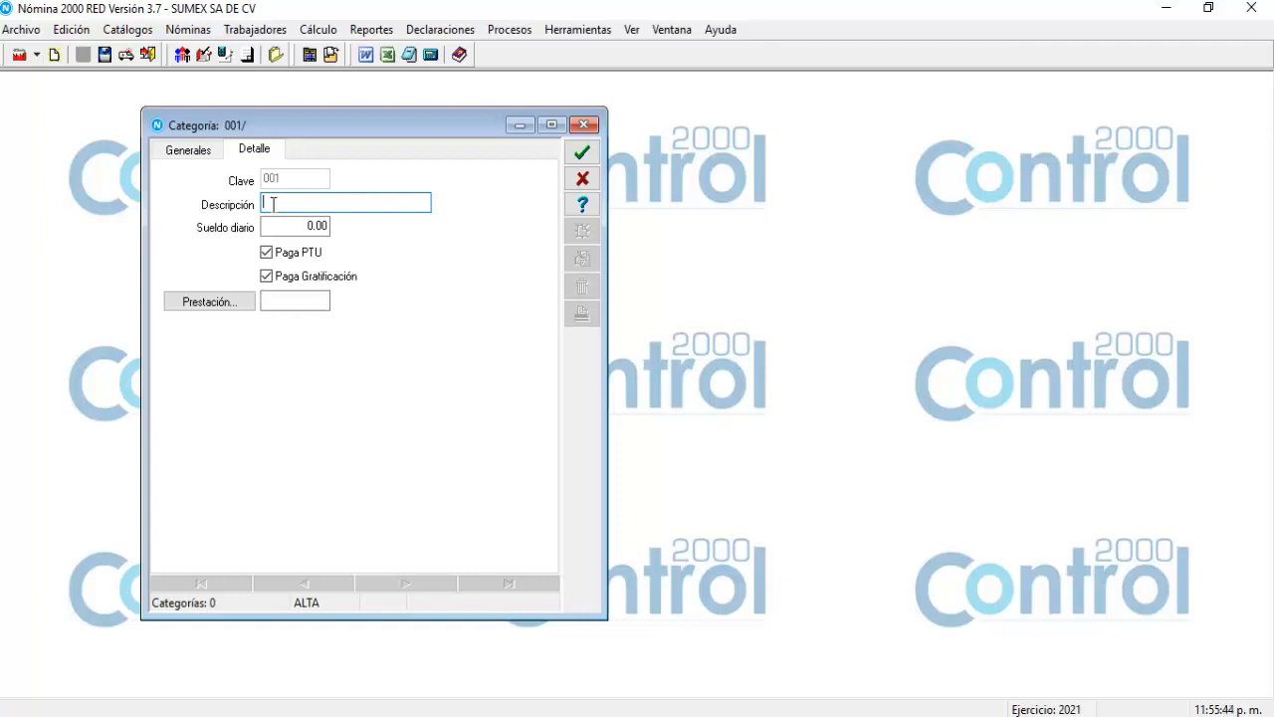
text(Asesor)
click(303, 227)
double_click(303, 227)
drag(224, 225, 240, 218)
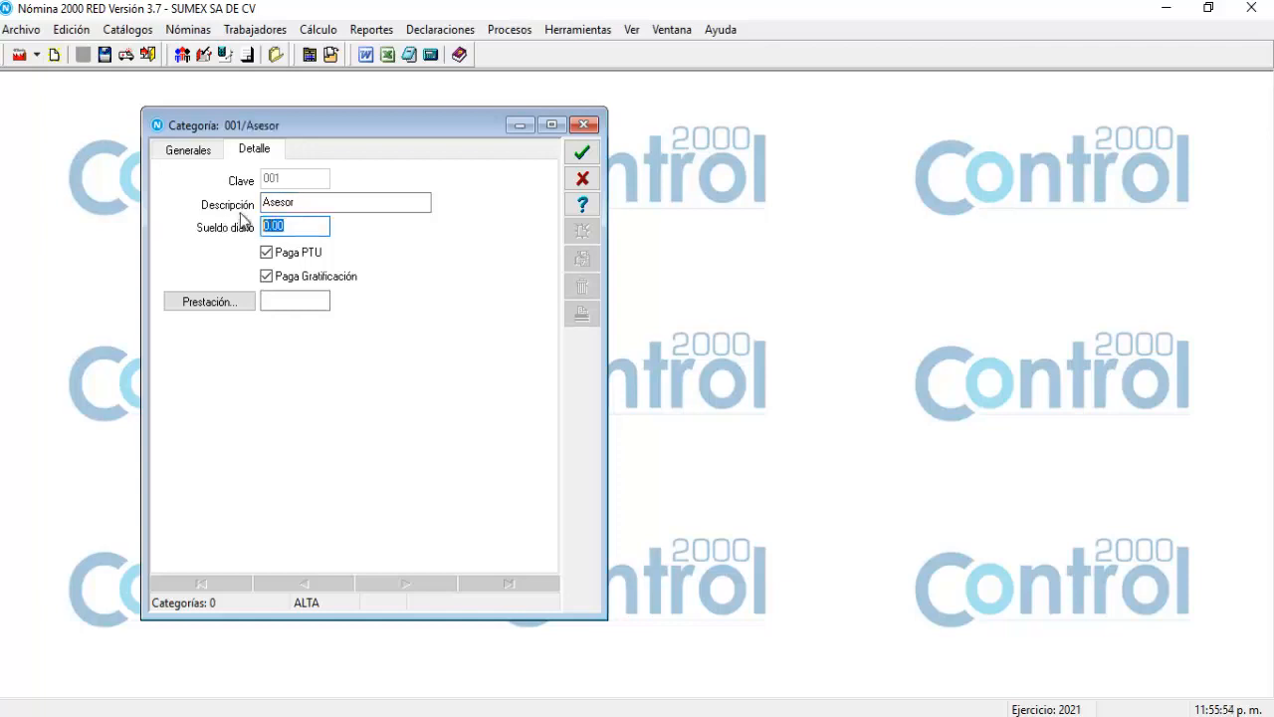
text(150)
Assign benefit plan 001 Prestación actual to Asesor and save the category.
click(205, 304)
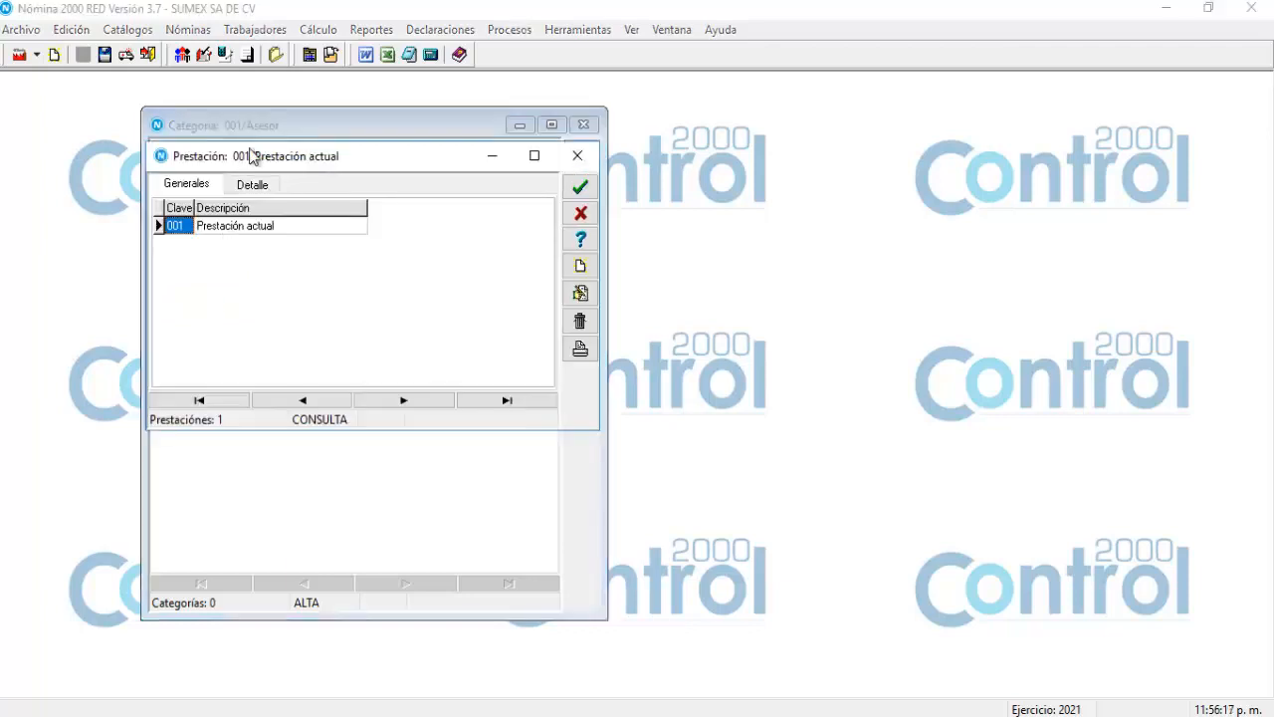
drag(250, 147, 261, 326)
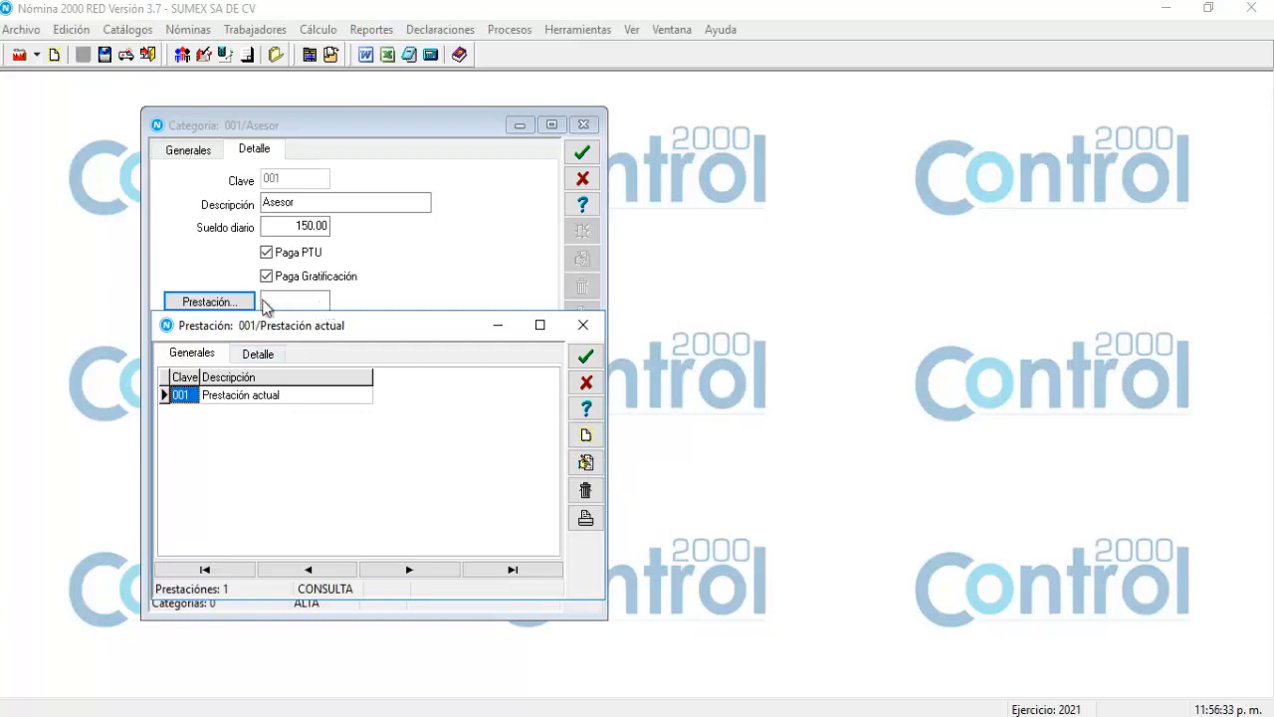
double_click(252, 397)
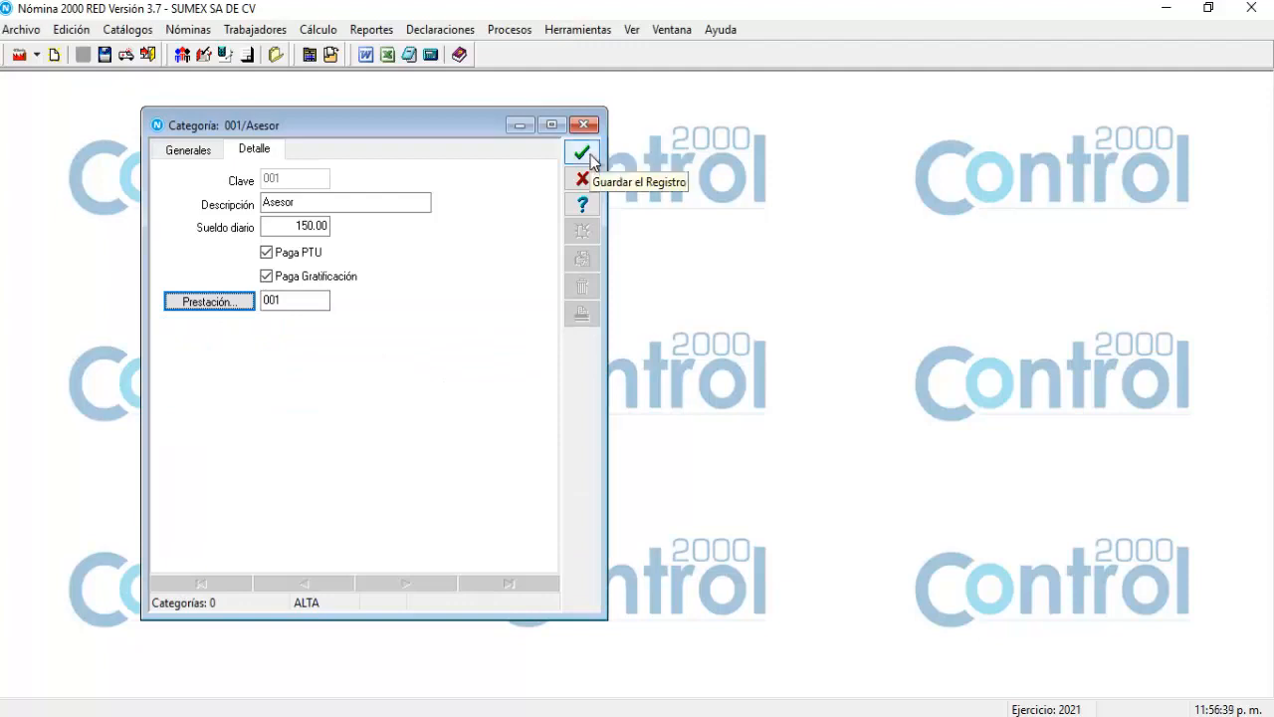
click(582, 152)
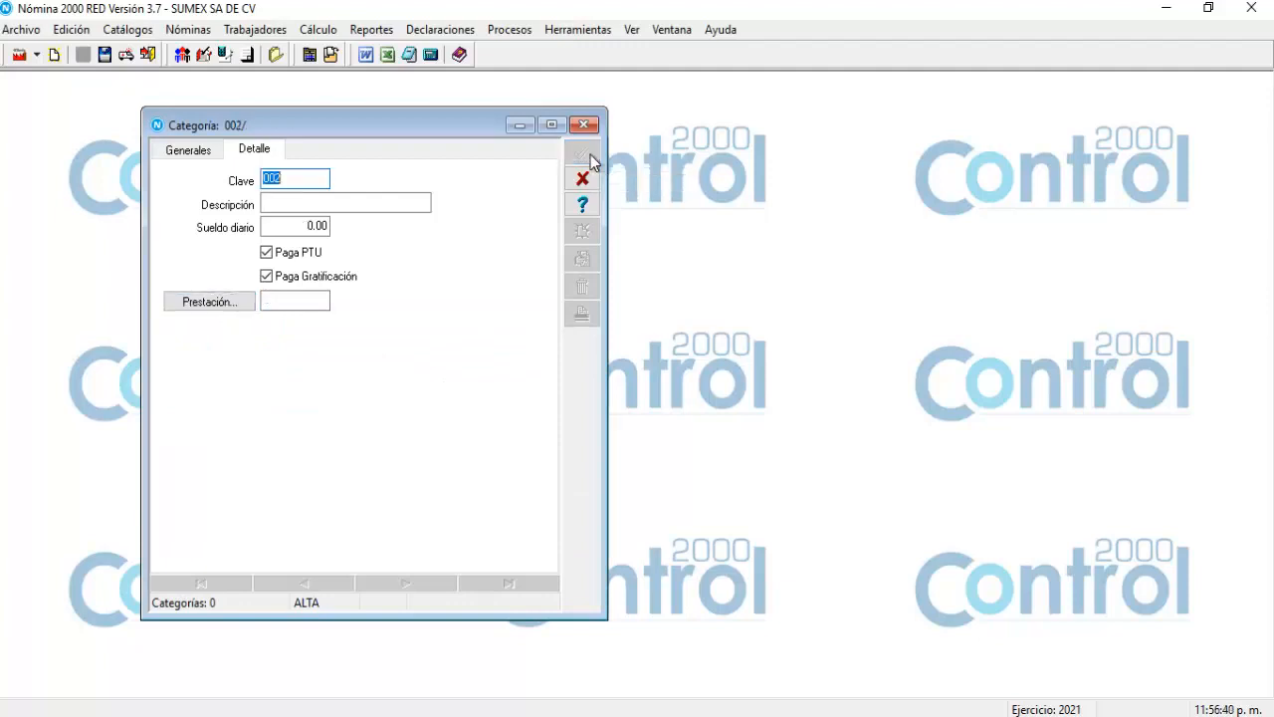
Save category 002 'vendedor' with daily salary 200 and benefit plan 001.
click(362, 200)
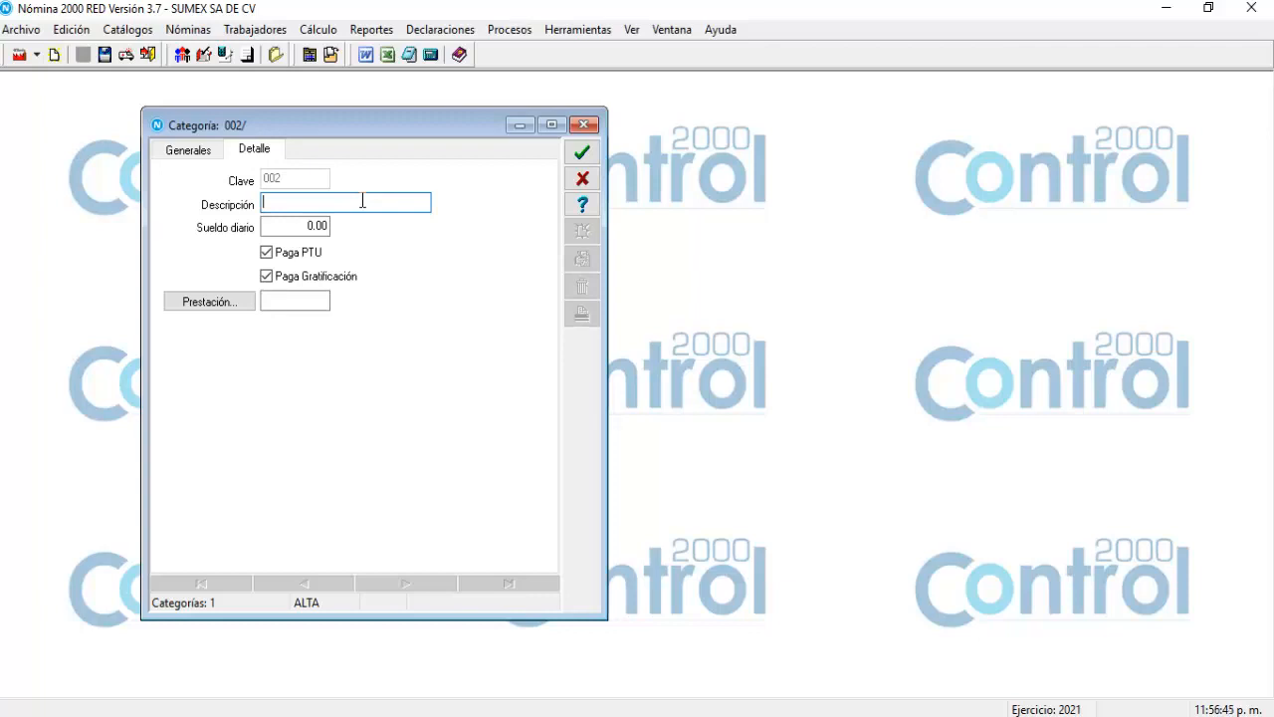
text(vendedor)
click(290, 227)
double_click(290, 227)
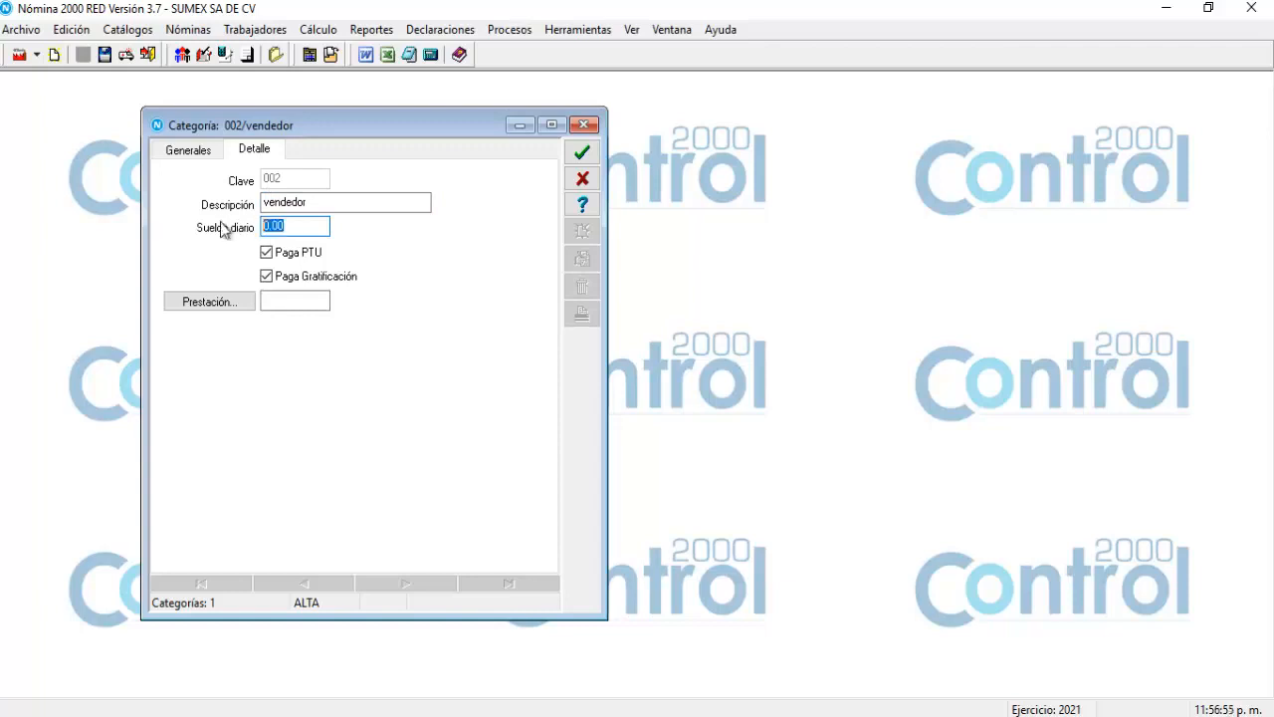
text(200)
click(199, 301)
double_click(233, 233)
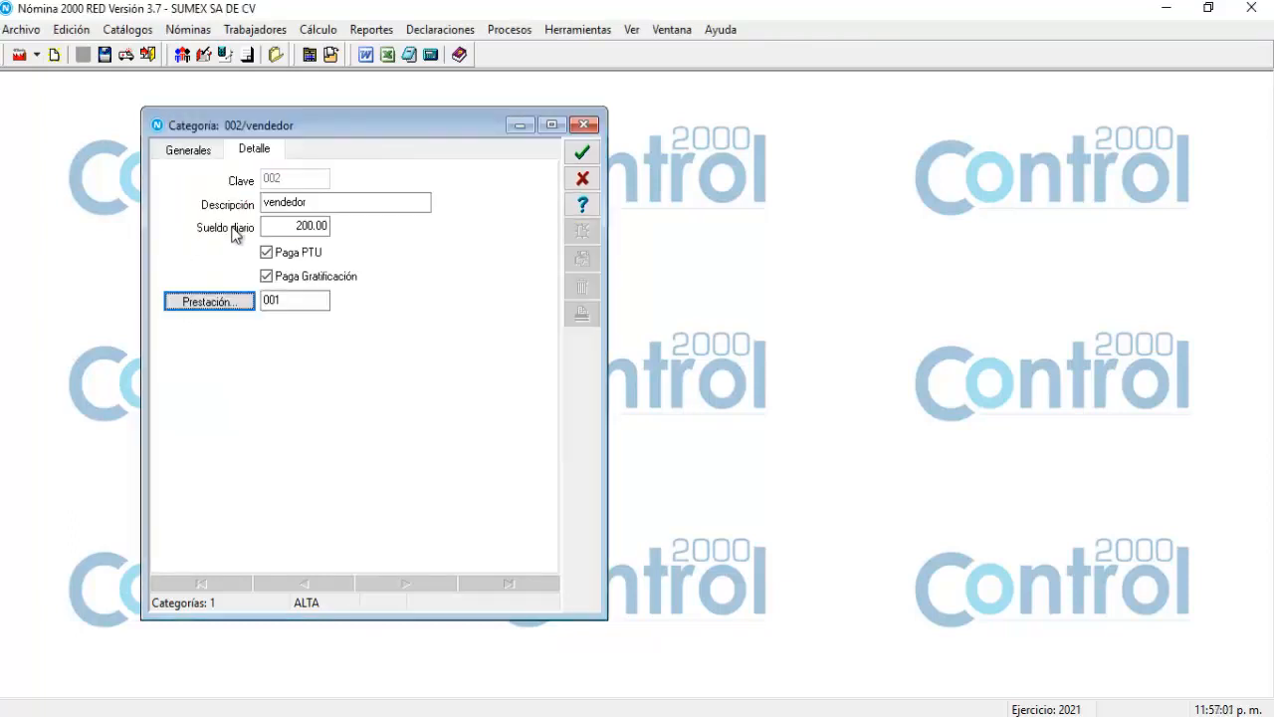
click(585, 152)
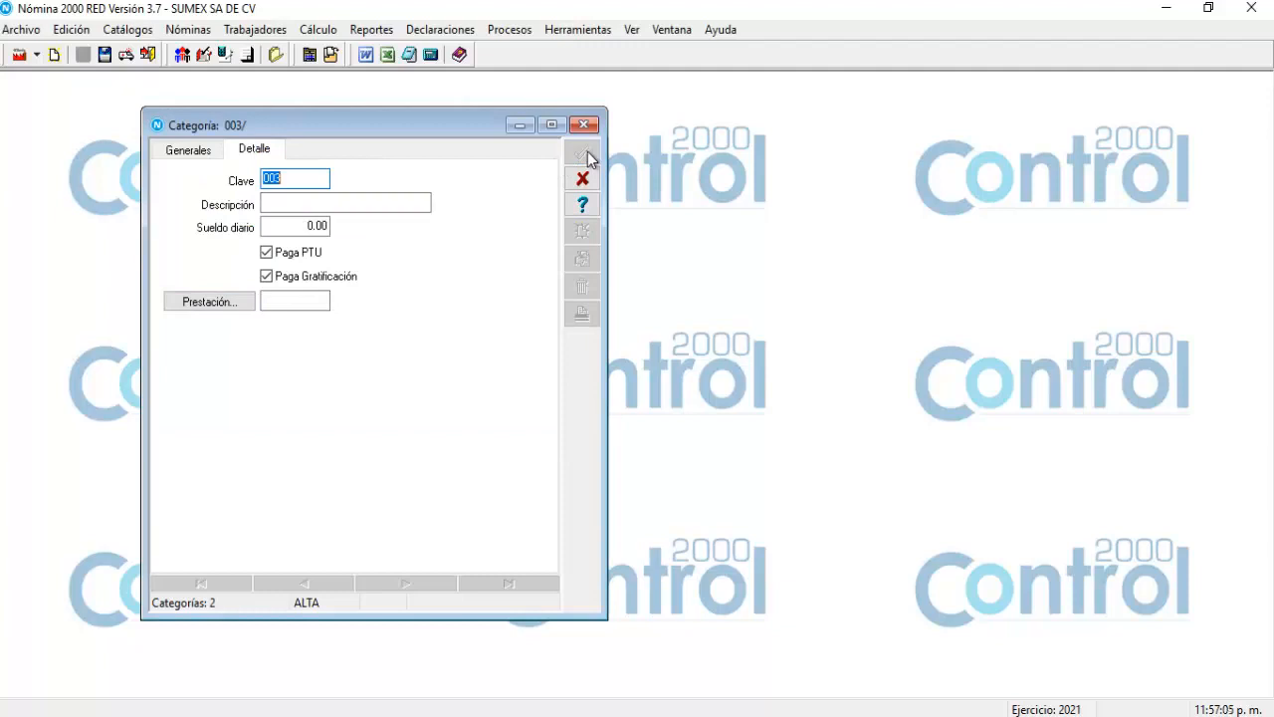
Cancel the empty category 003, widen the window, and close the Categorías catalog.
click(578, 181)
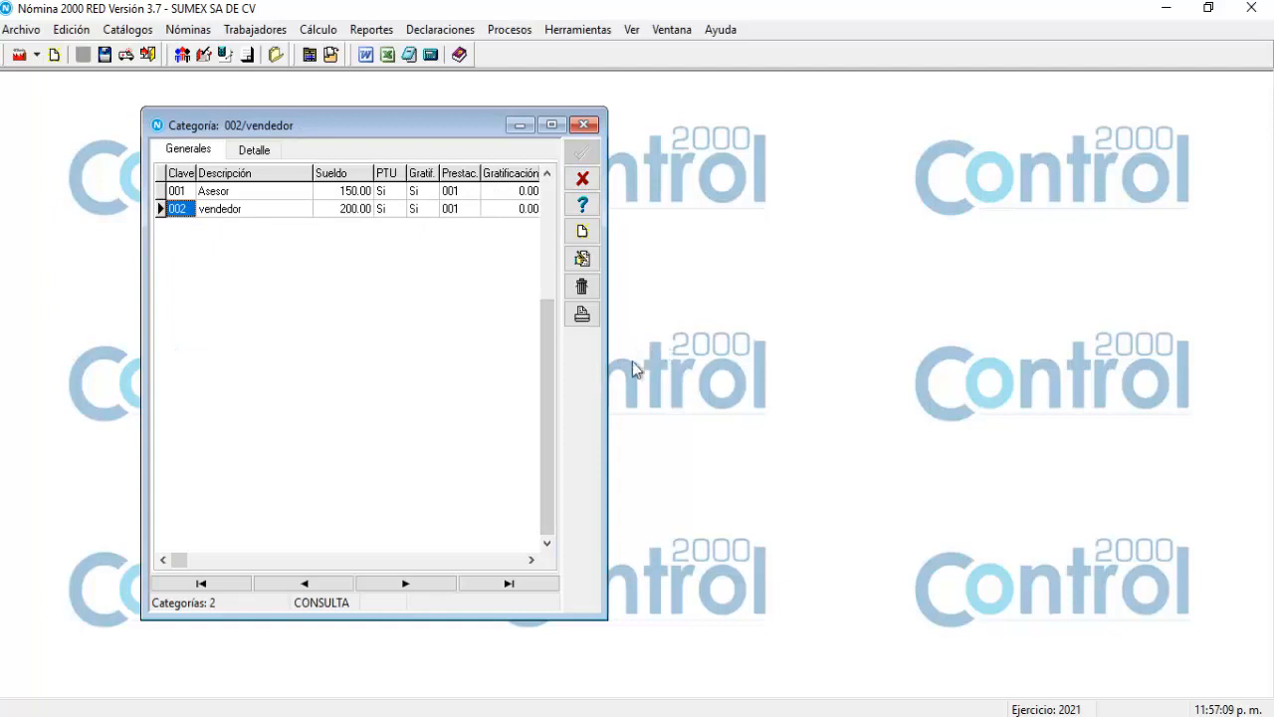
drag(606, 375, 747, 349)
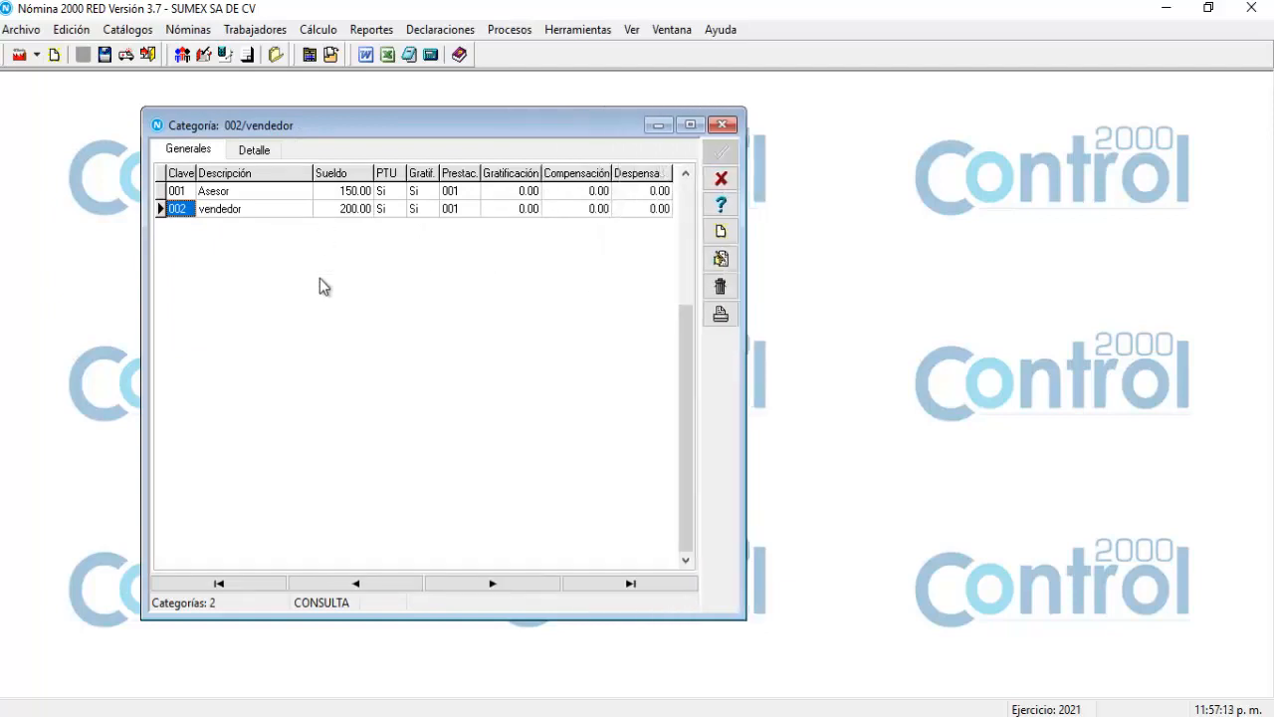
click(722, 183)
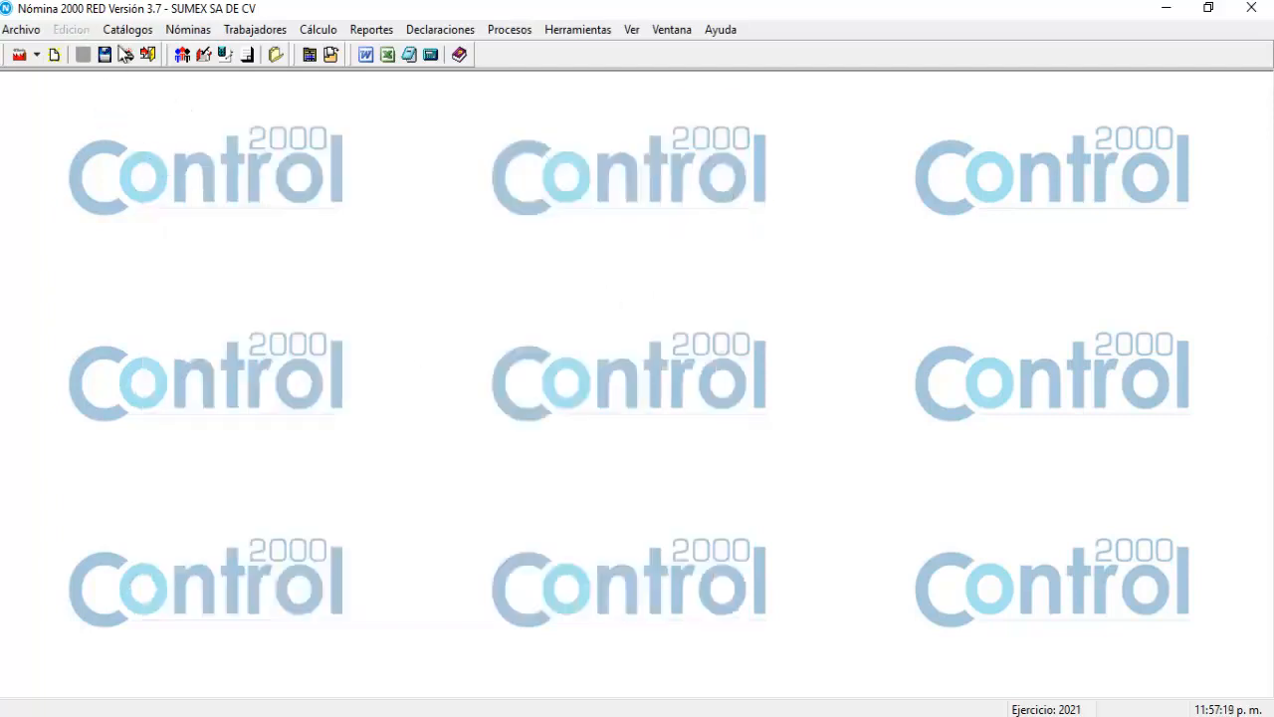
Open the Prestaciones benefits catalog, showing plan 001 Prestación actual, and move its window into place.
click(126, 32)
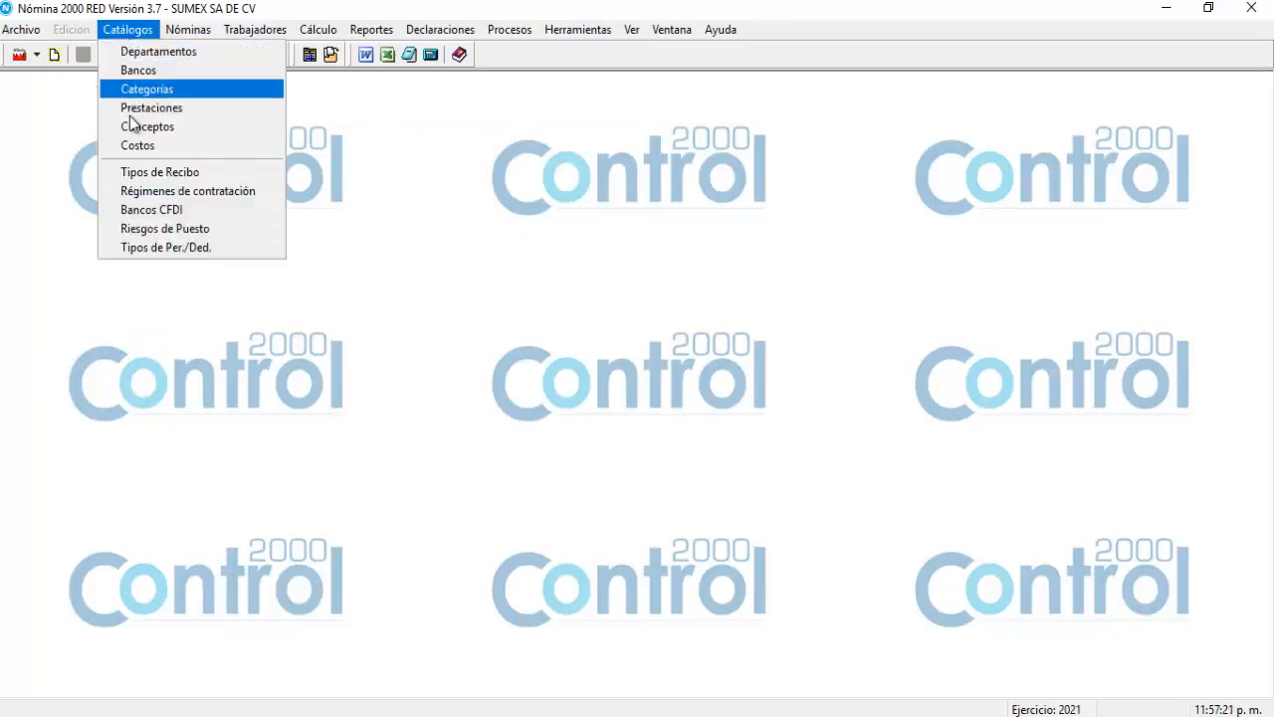
click(129, 110)
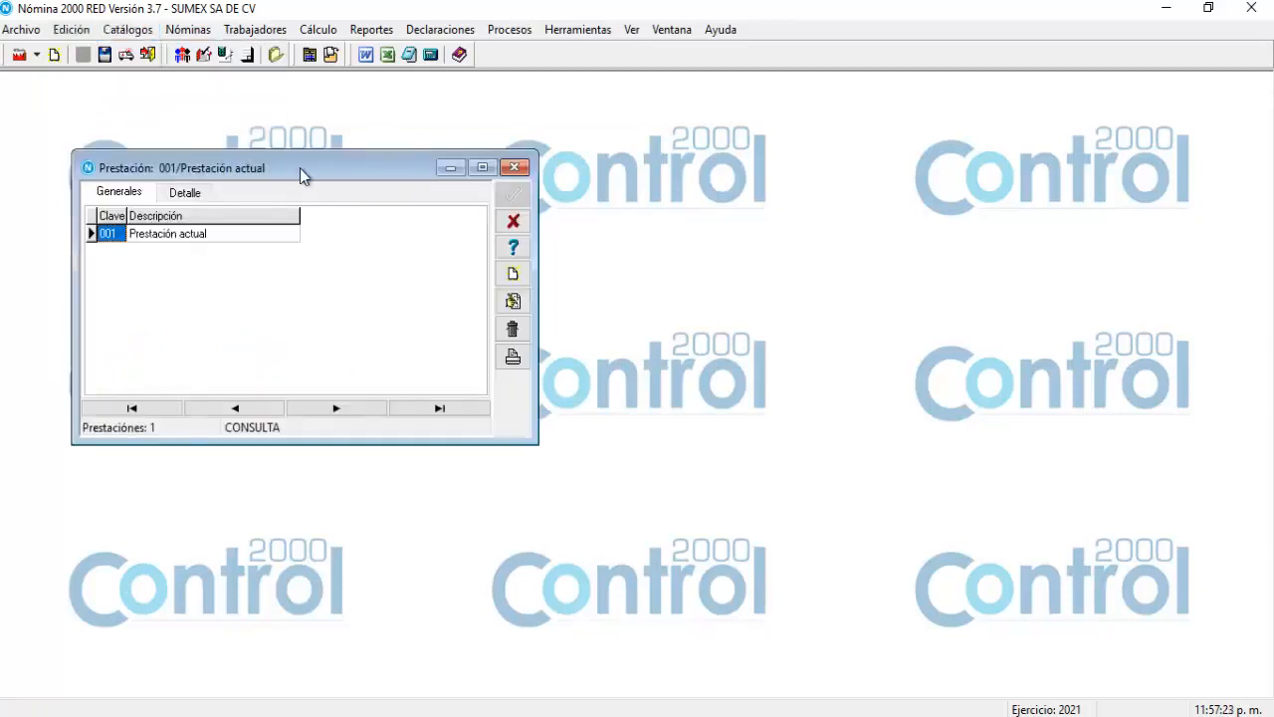
drag(299, 168, 349, 141)
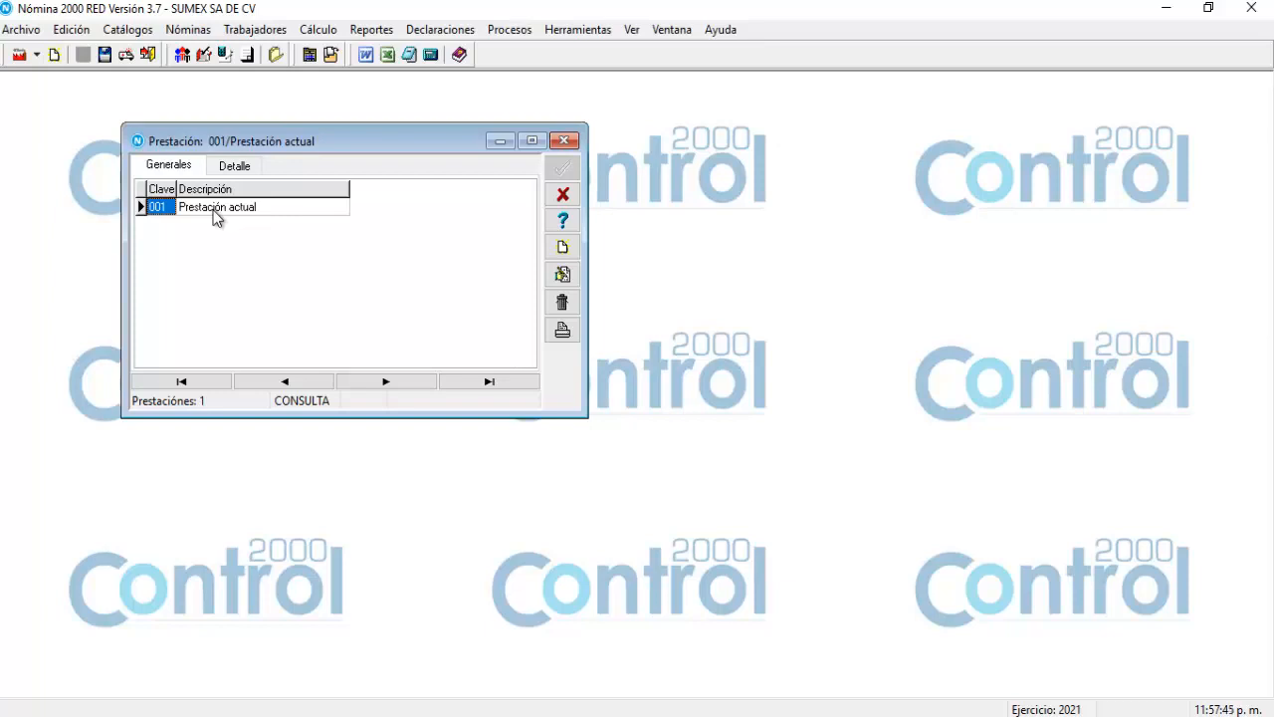
Start benefit plan 002 described as 'Superior', widen the window and add a blank seniority row.
click(576, 257)
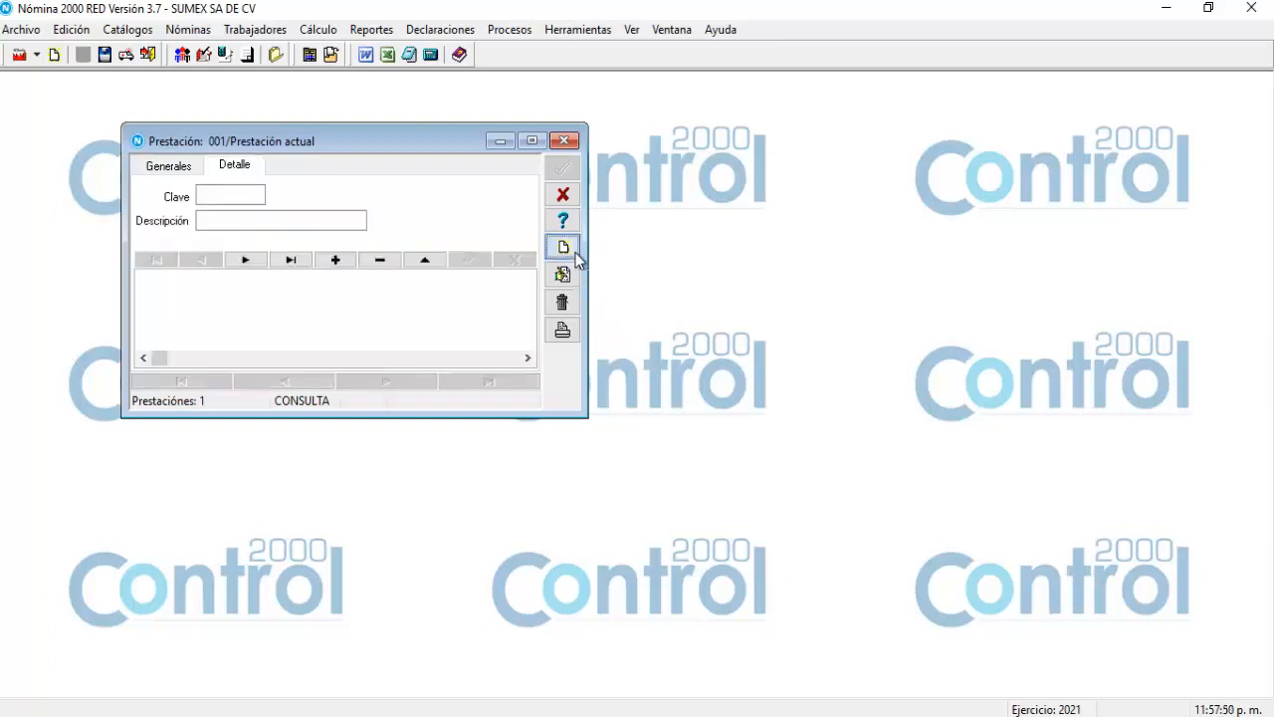
click(218, 220)
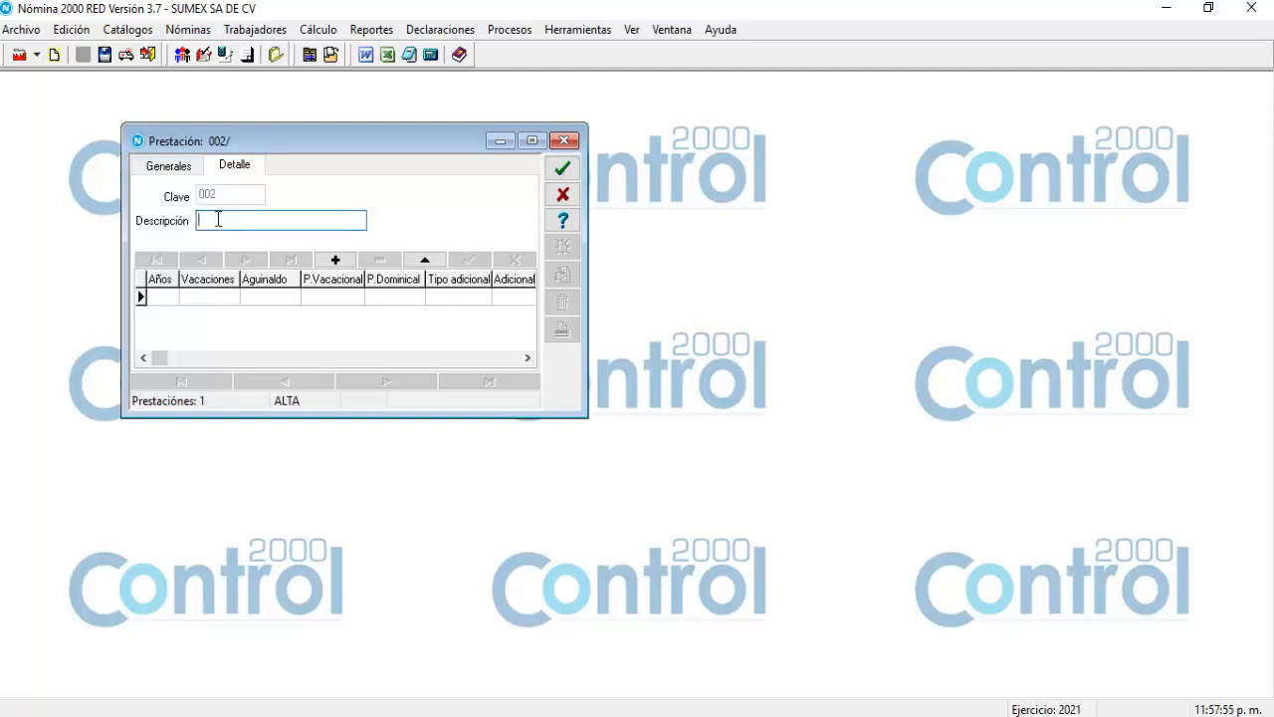
text(Superior)
drag(587, 416, 775, 569)
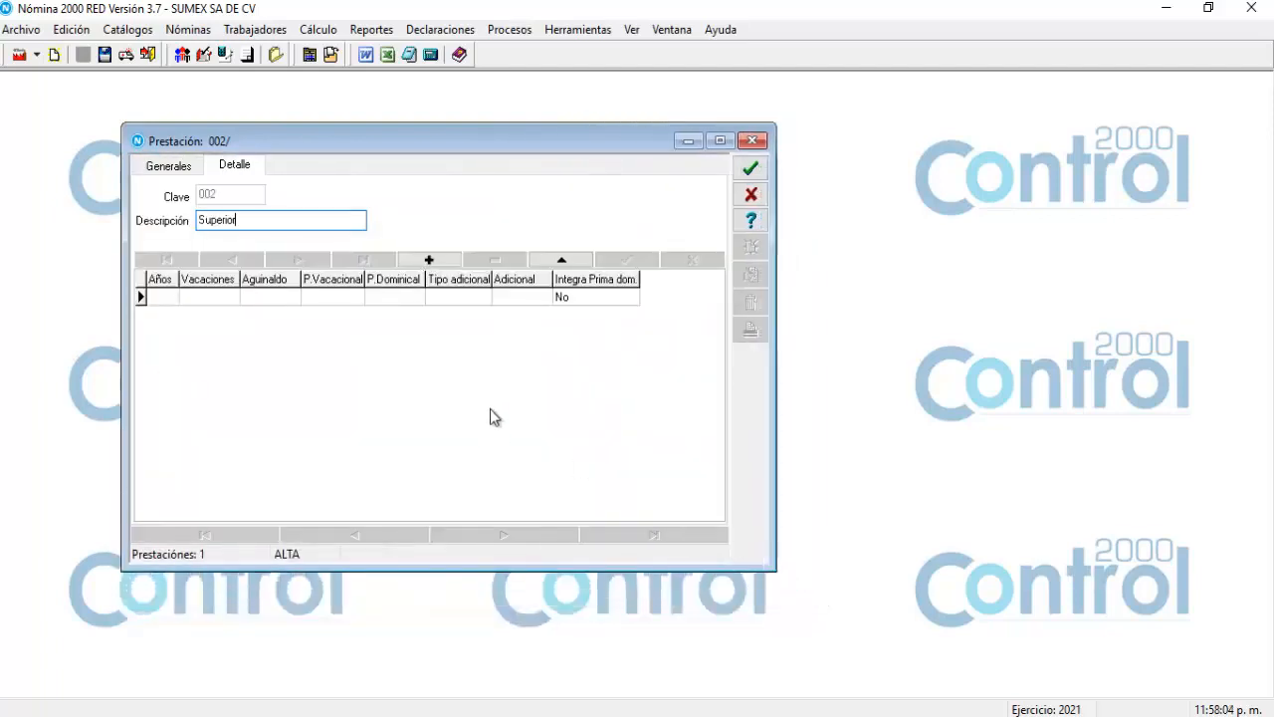
click(429, 261)
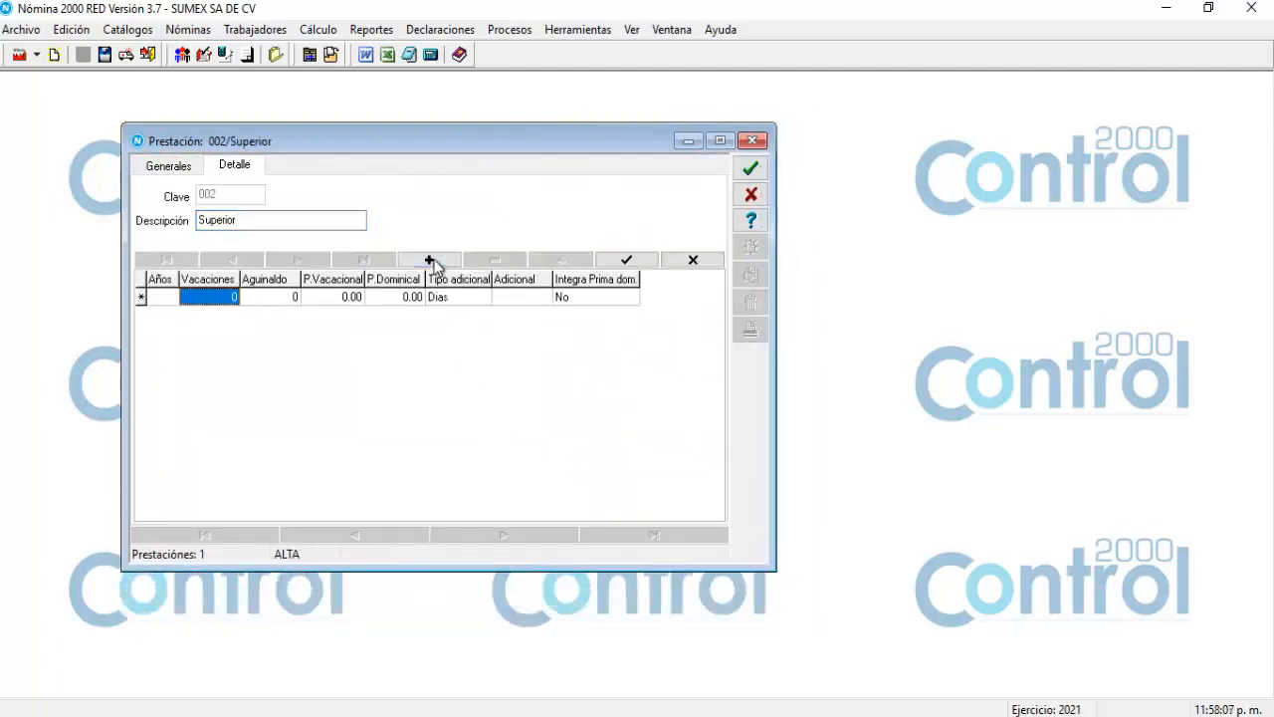
click(161, 297)
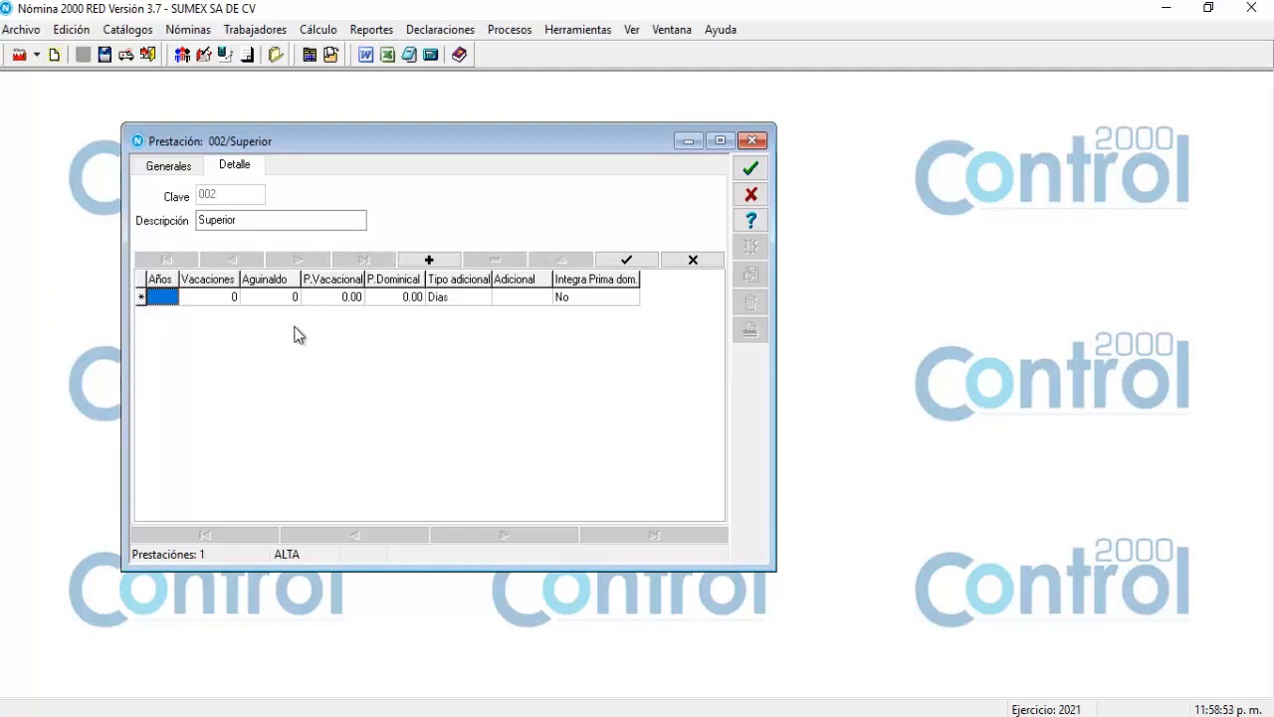
drag(301, 136, 307, 109)
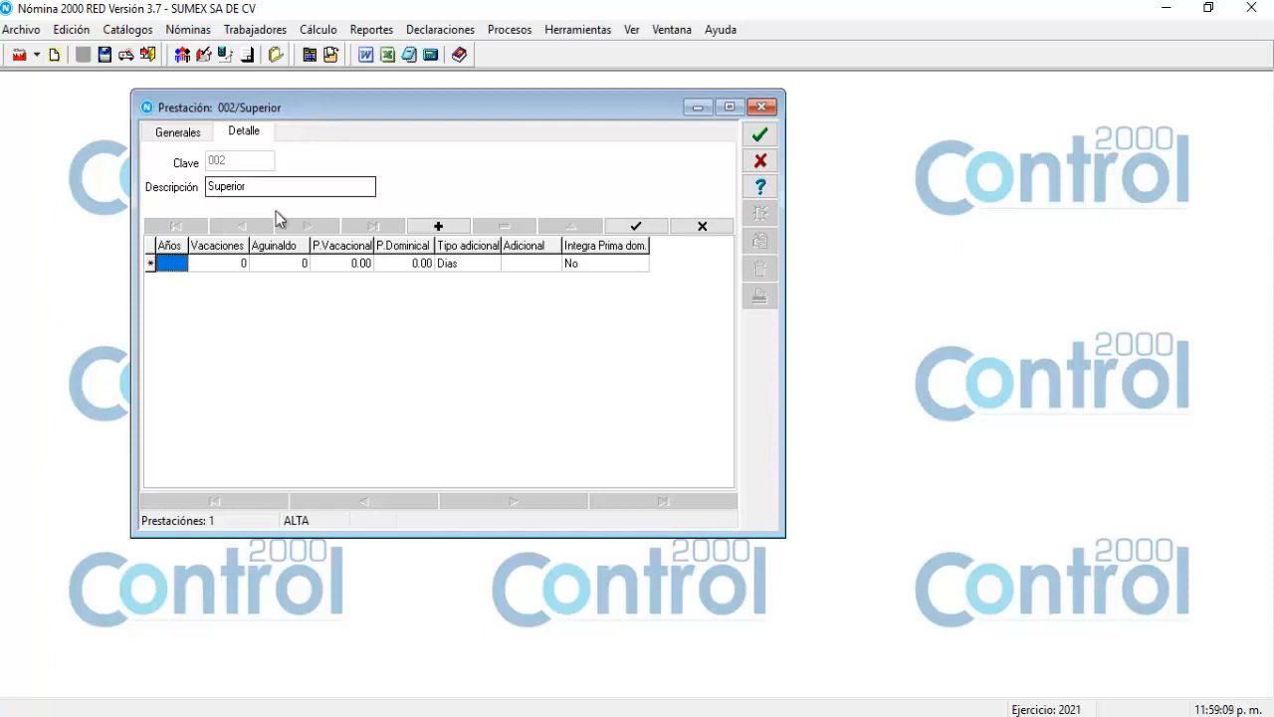
Fill year 1: 8 vacation days, 30 aguinaldo days, 25 vacation premium and 25 Sunday premium.
click(175, 264)
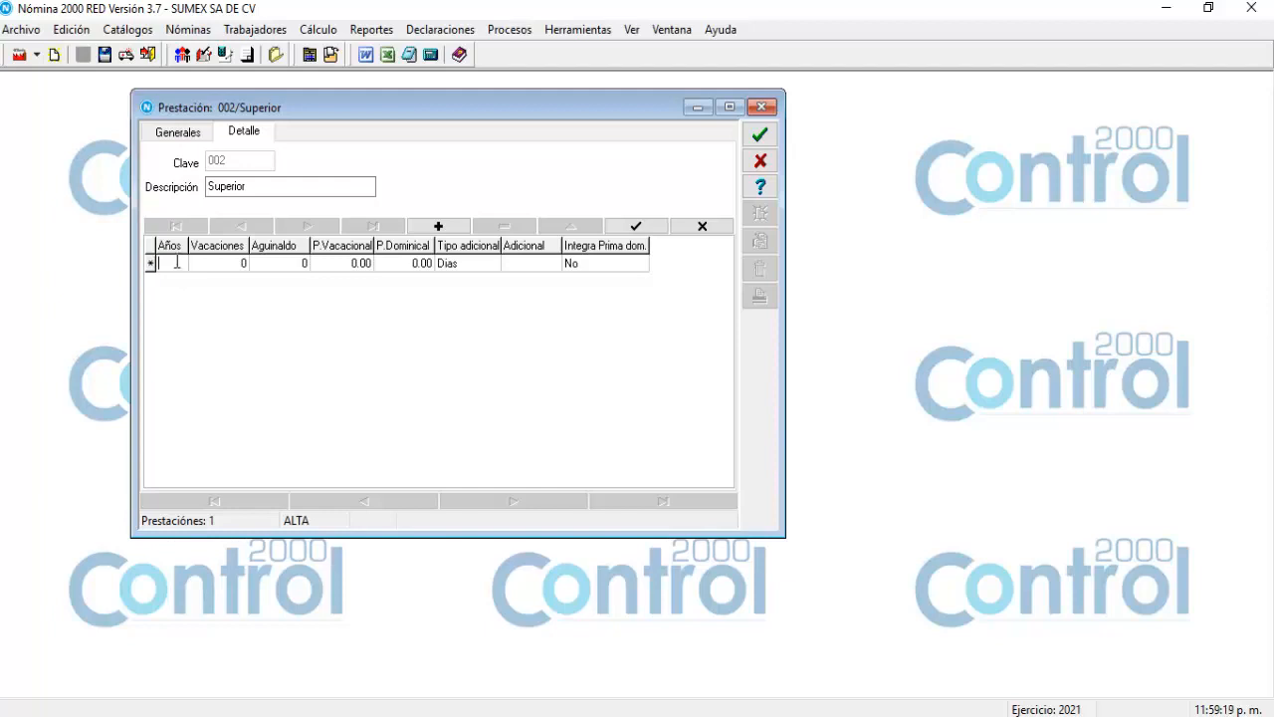
text(1)
key(Tab)
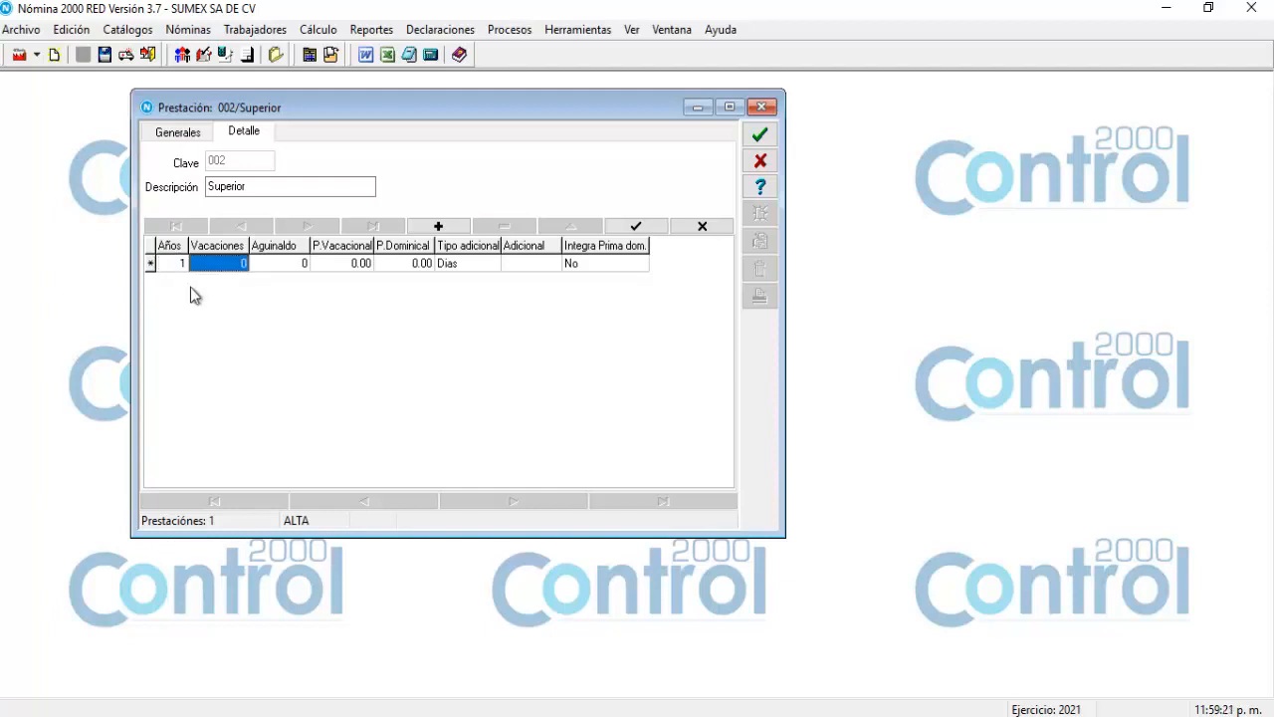
text(8)
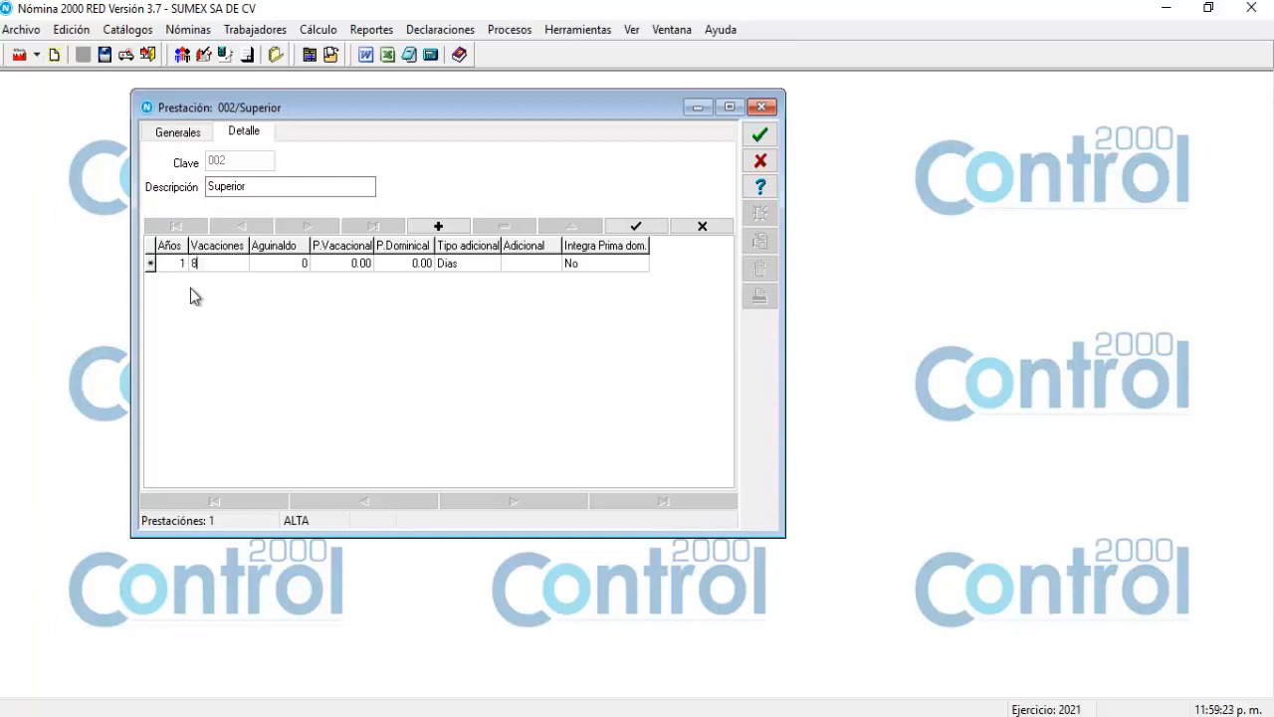
key(Tab)
text(30)
key(Tab)
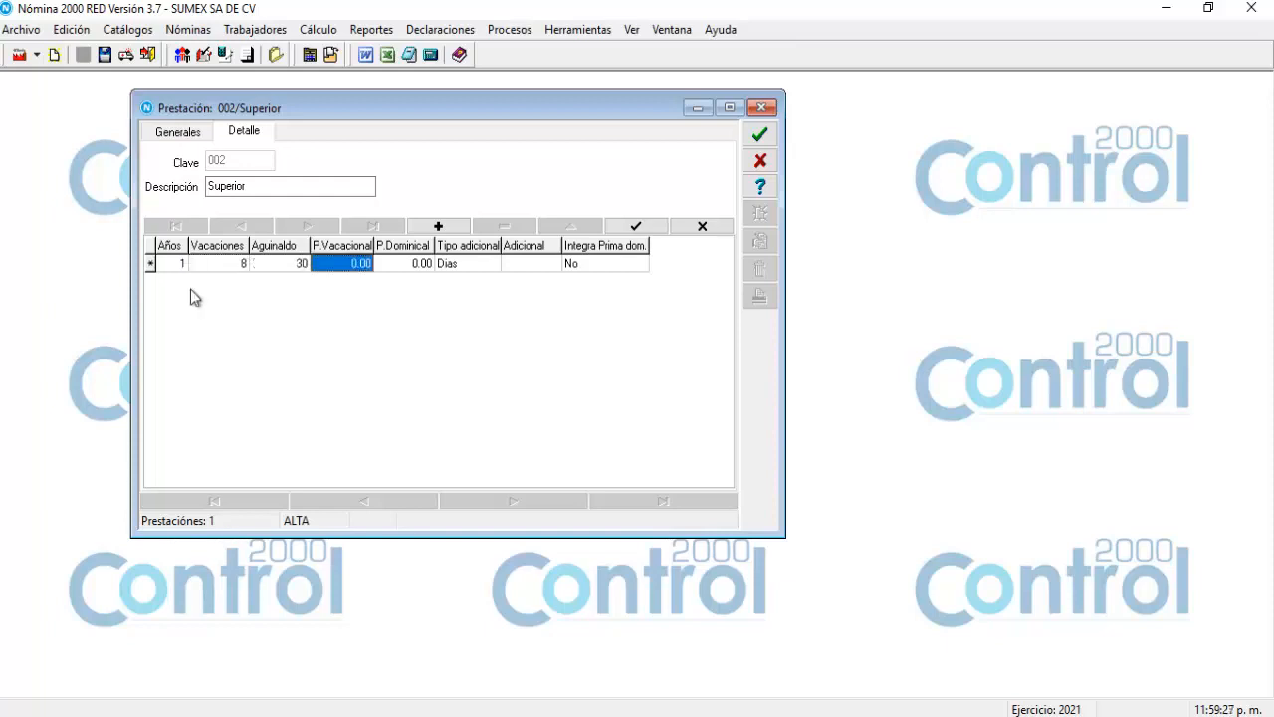
text(25)
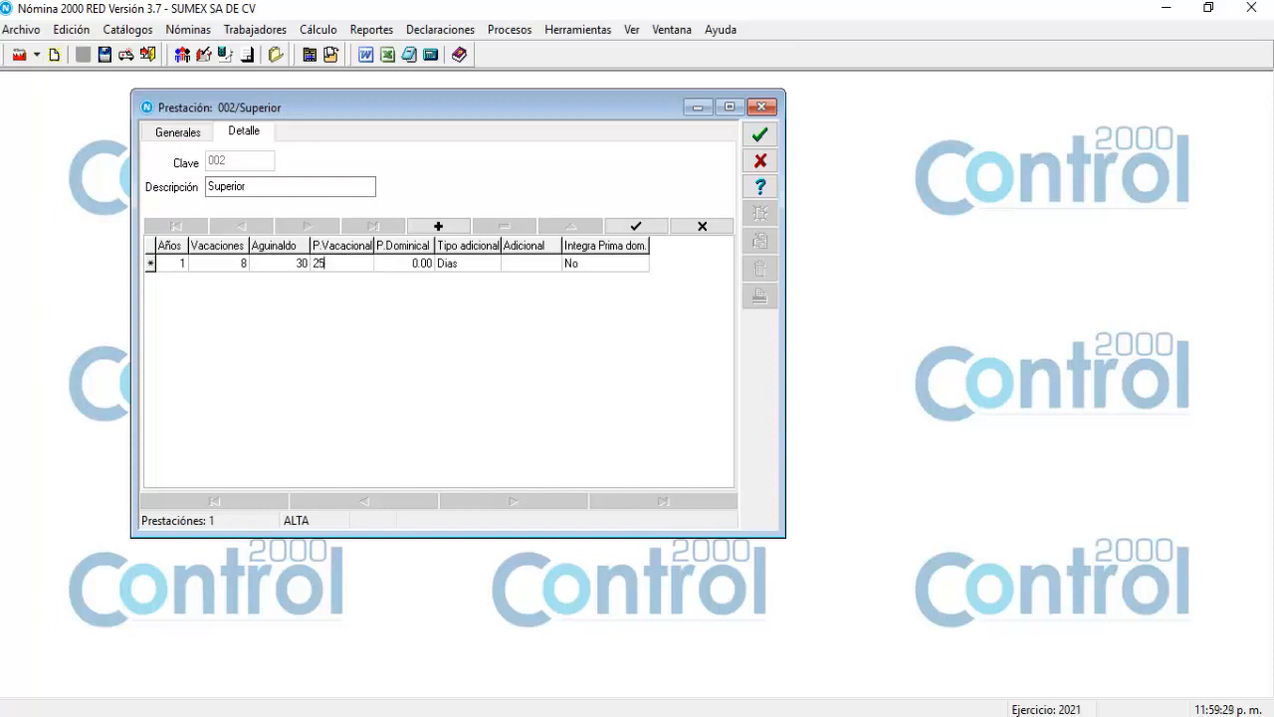
key(Tab)
text(25)
click(434, 228)
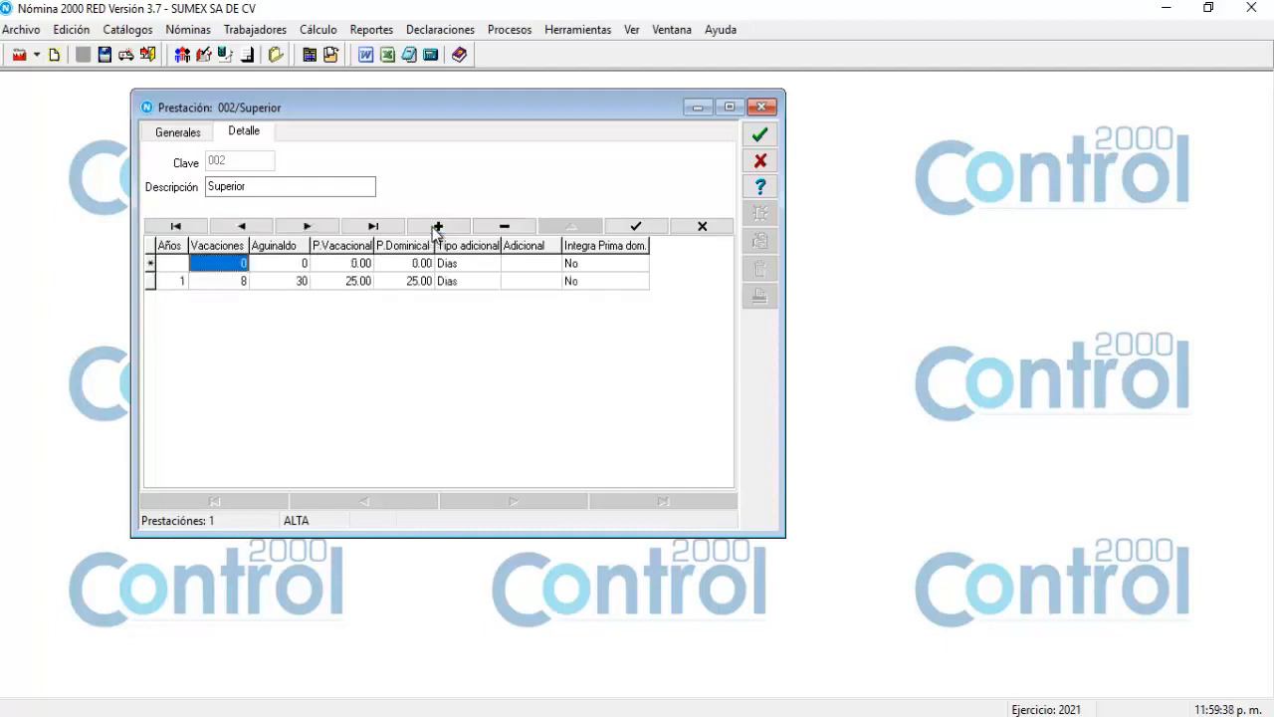
Add year 2 with 10 vacation days, 30 aguinaldo days and 25 for both premiums, then post the rows.
click(171, 266)
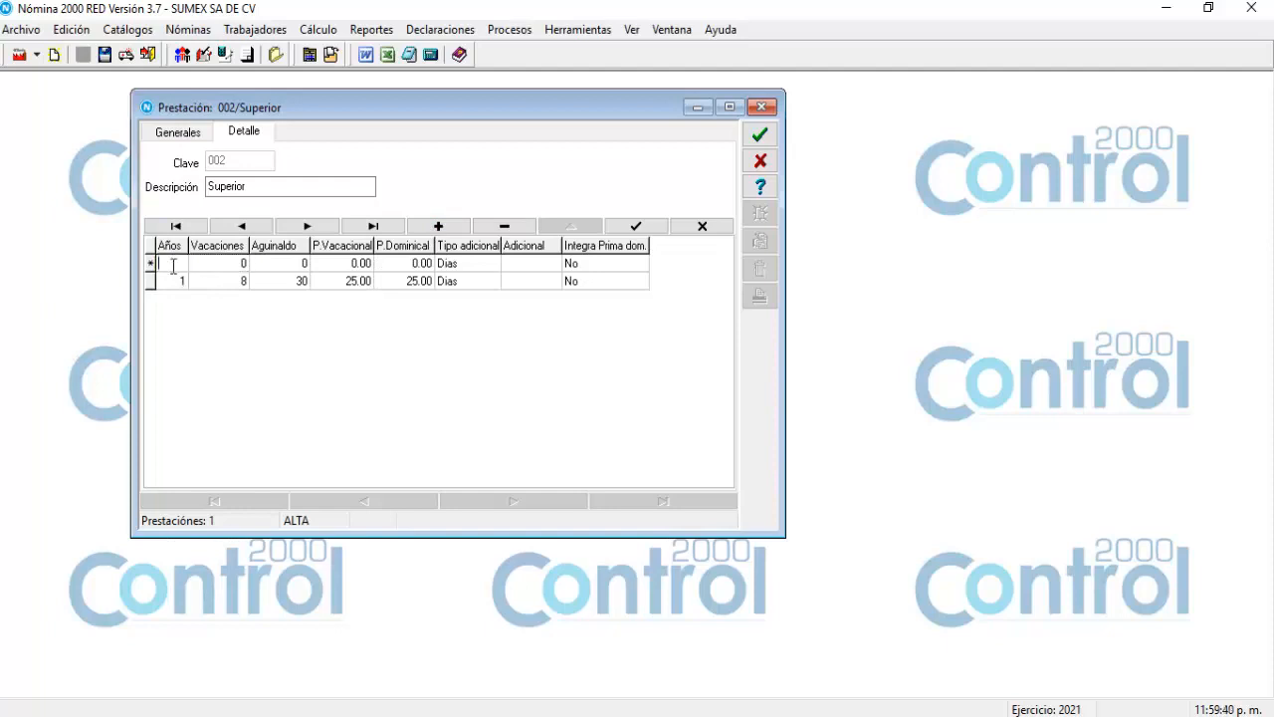
text(2)
key(Tab)
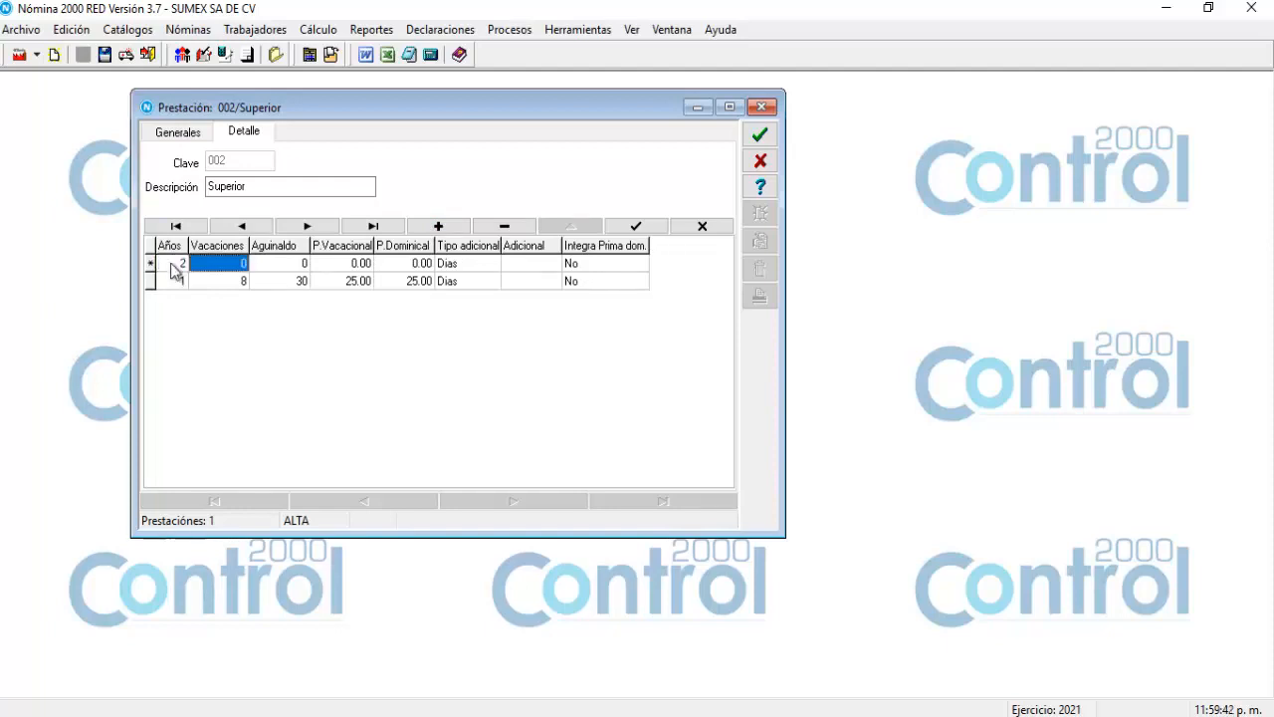
text(10)
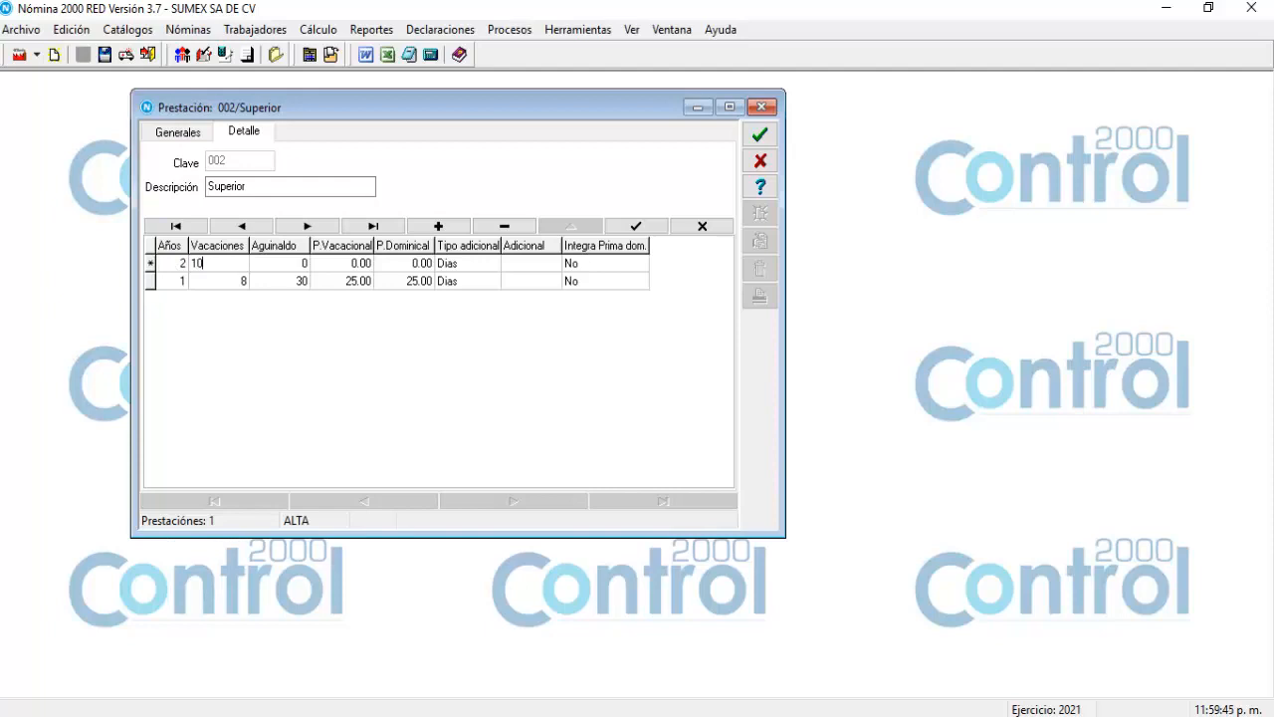
key(Tab)
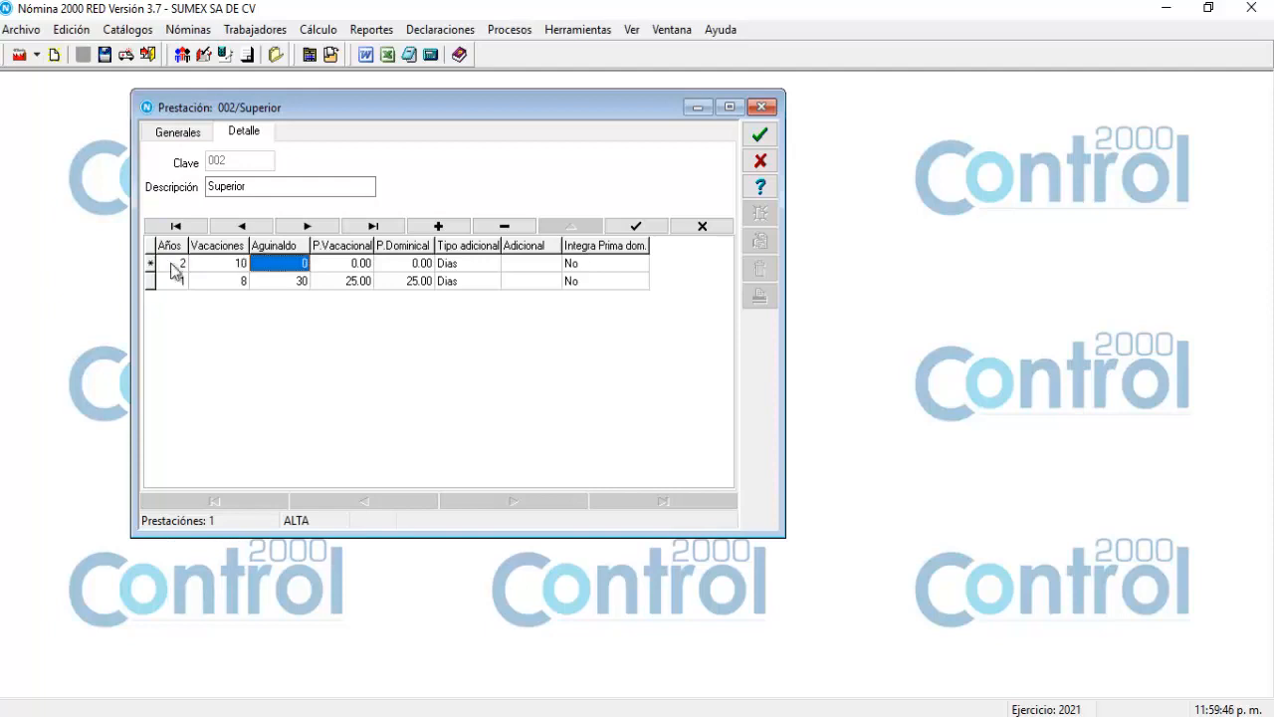
text(30)
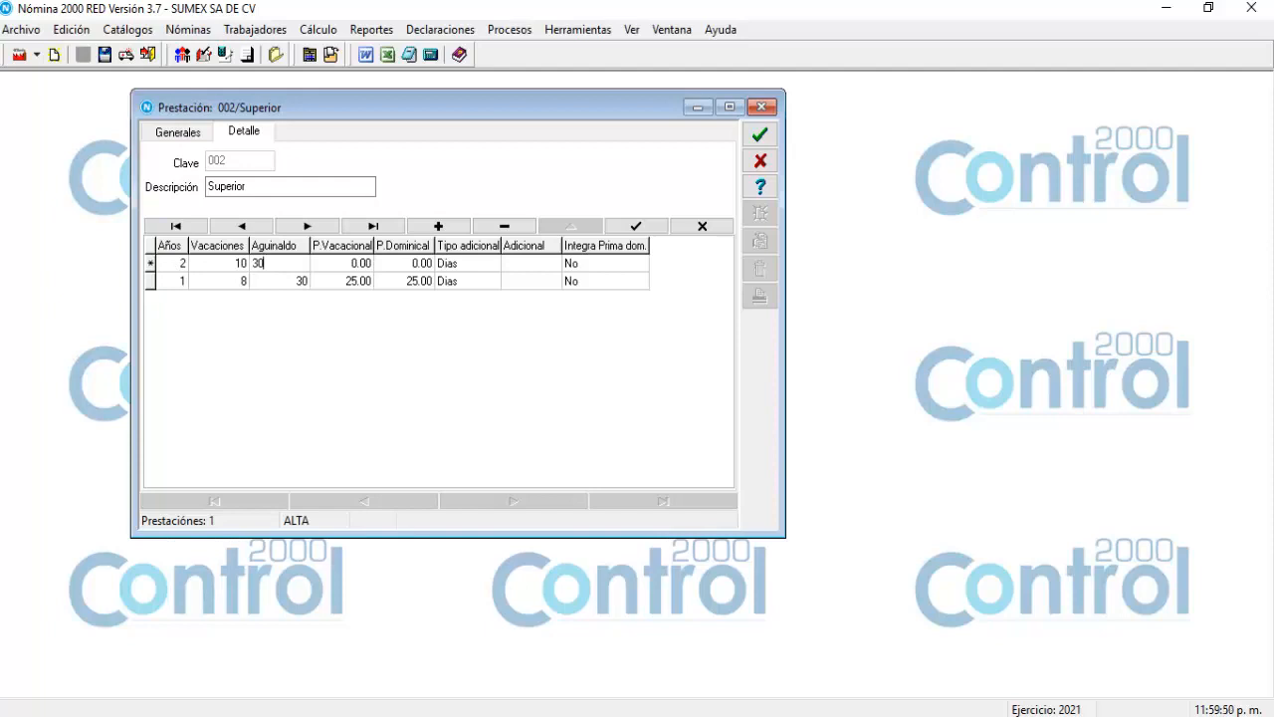
key(Tab)
text(25)
key(Tab)
text(25)
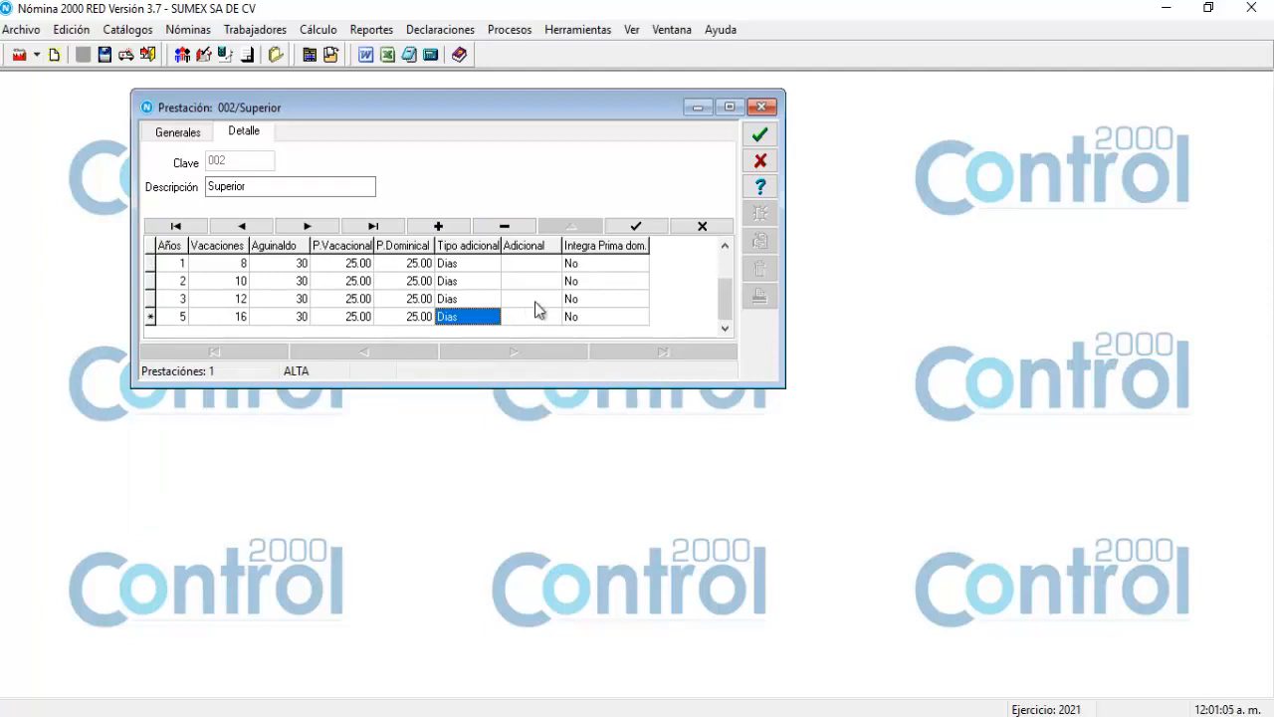
click(637, 227)
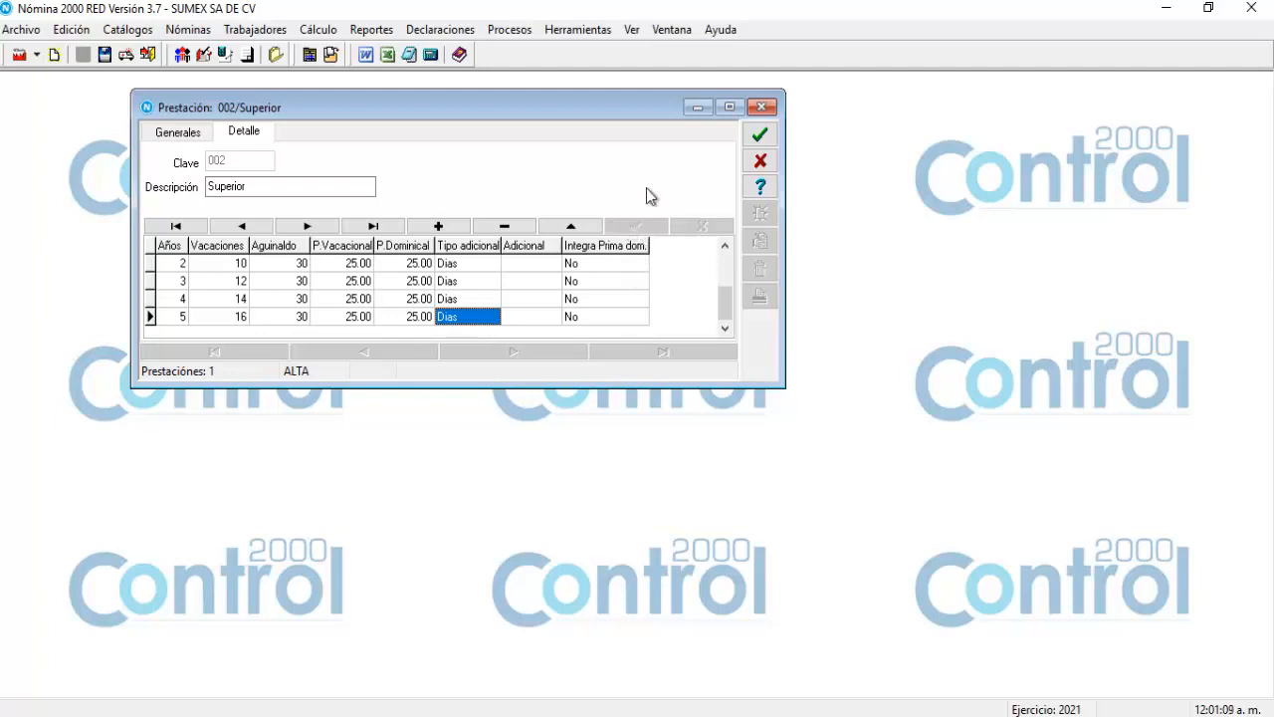
Save plan 002 Superior, discard the blank record 003 and close the Prestaciones window.
click(759, 138)
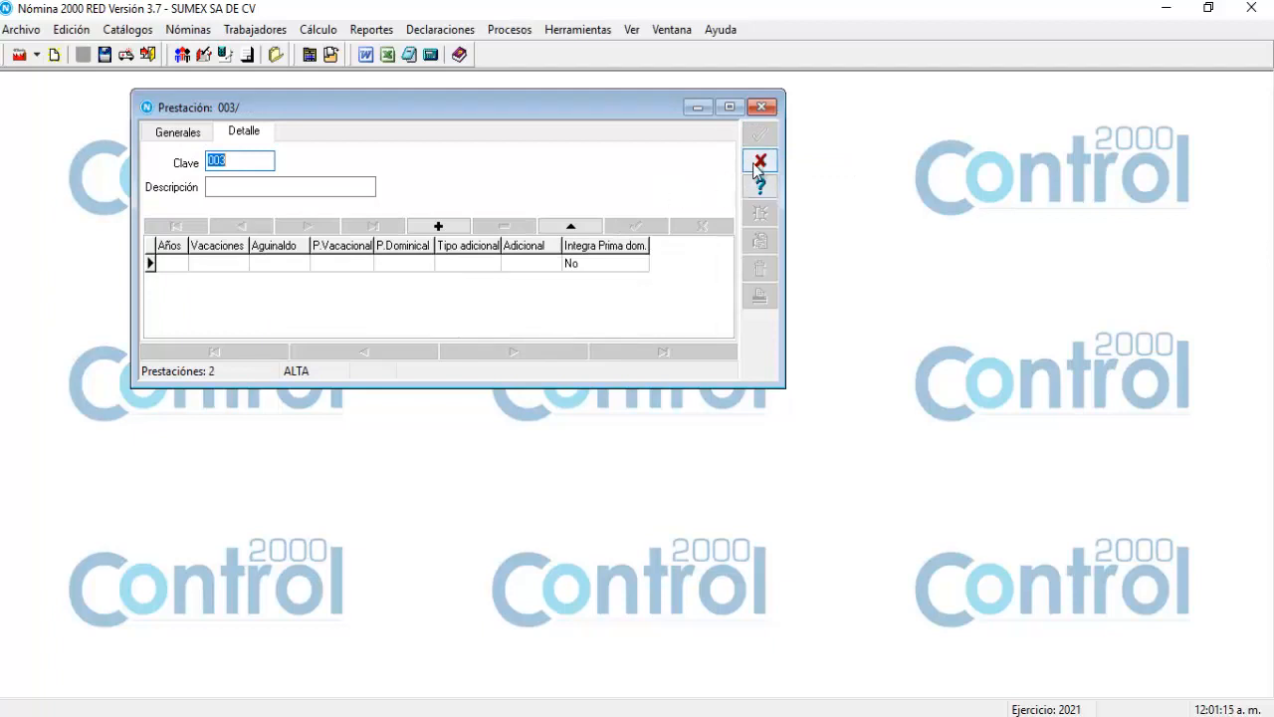
click(759, 164)
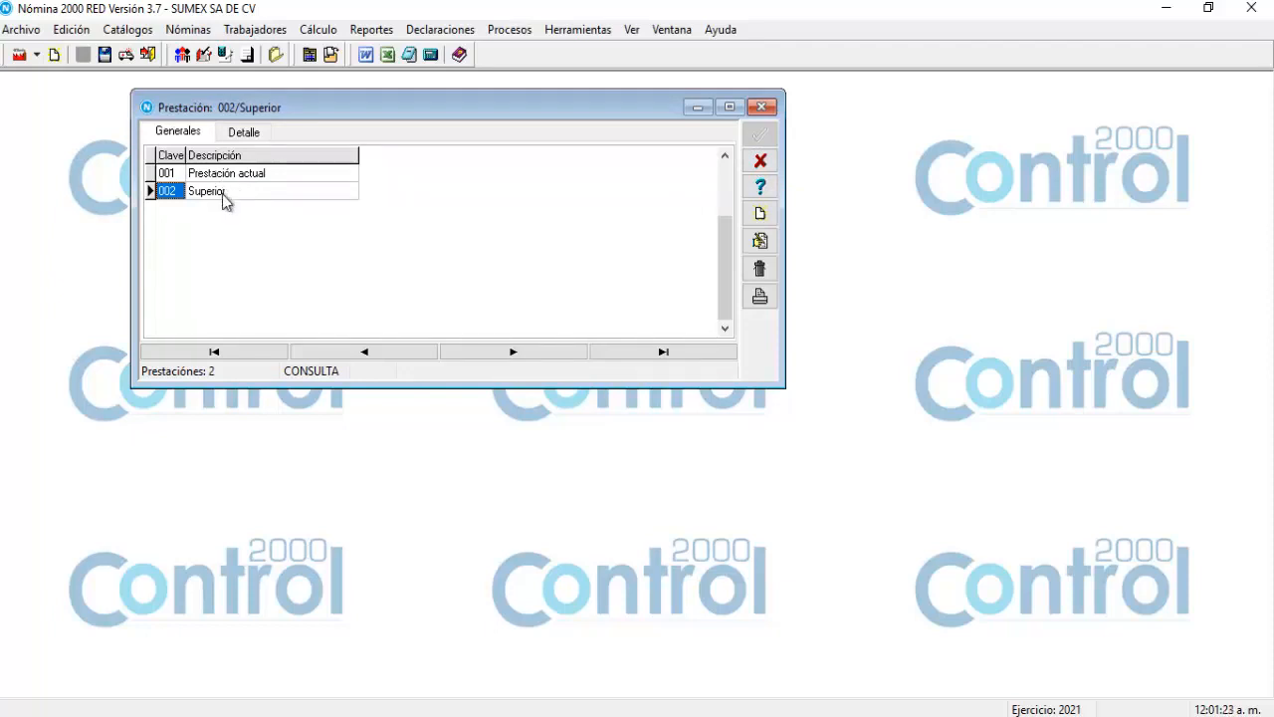
click(762, 169)
click(129, 30)
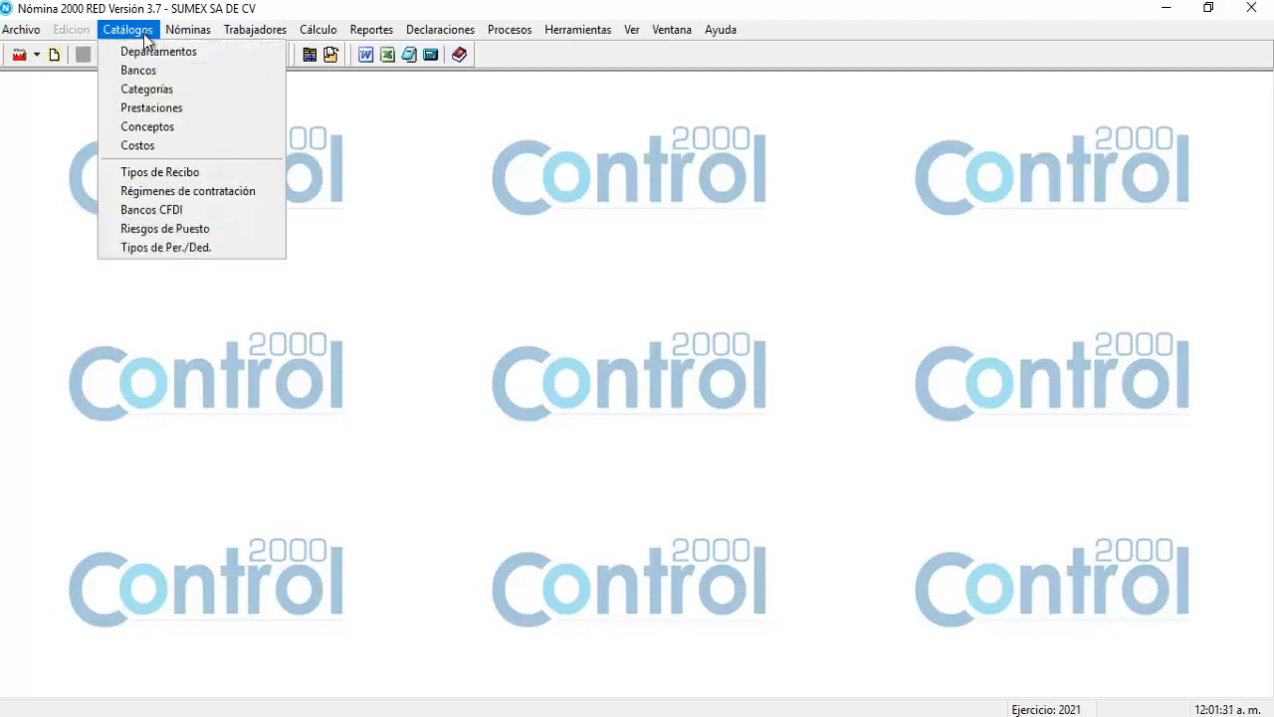
Open the Conceptos catalog, enlarge it and browse concepts 001 Sueldos y salarios to 099 Cuota IMSS.
click(157, 126)
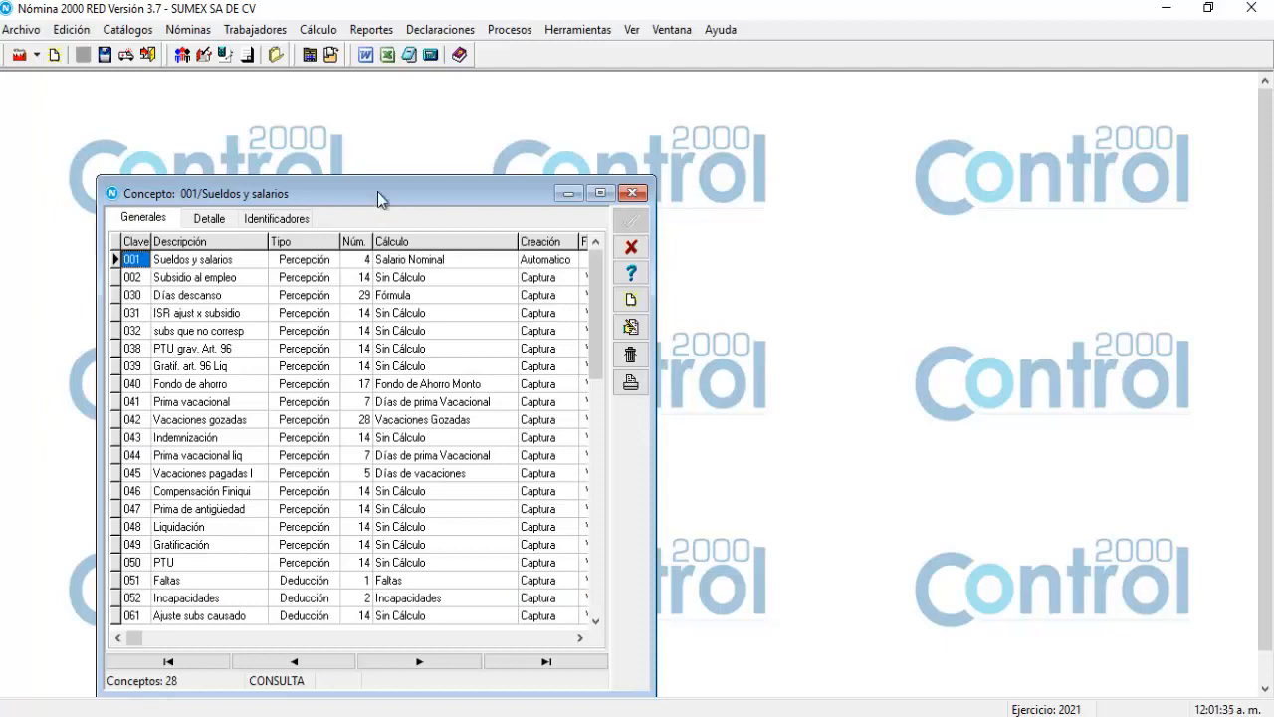
drag(378, 191, 402, 140)
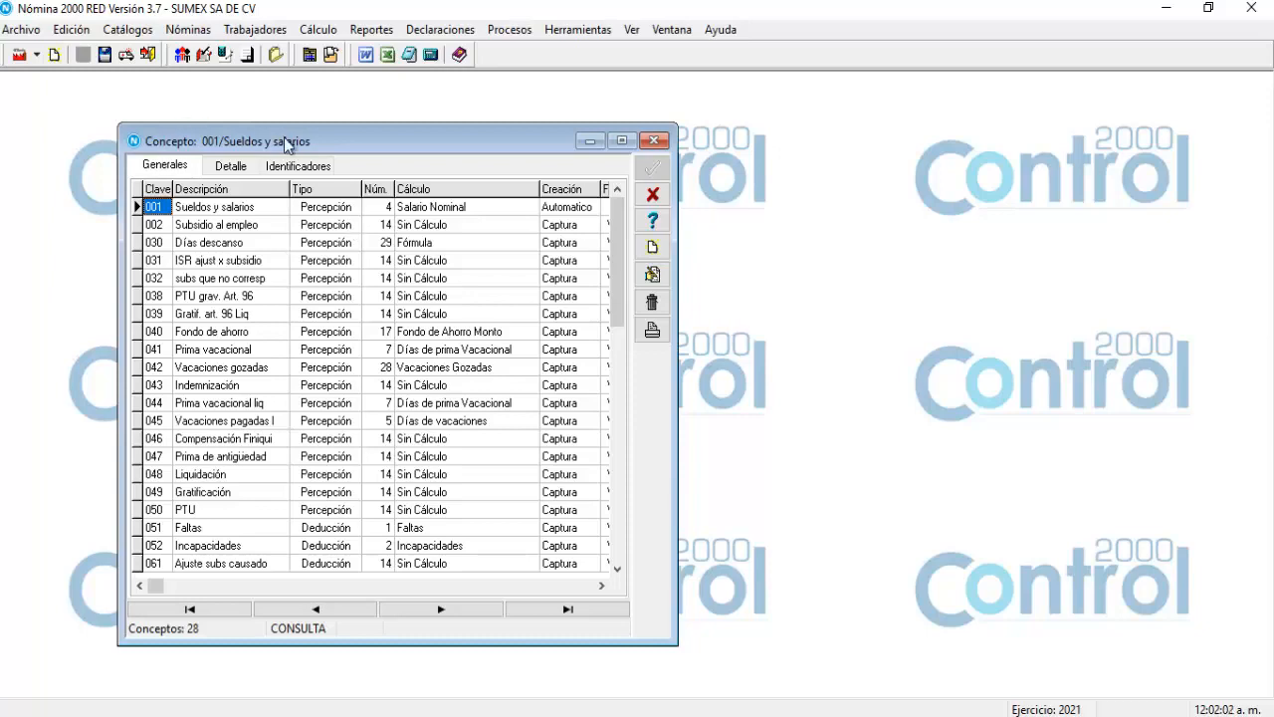
drag(287, 129, 292, 88)
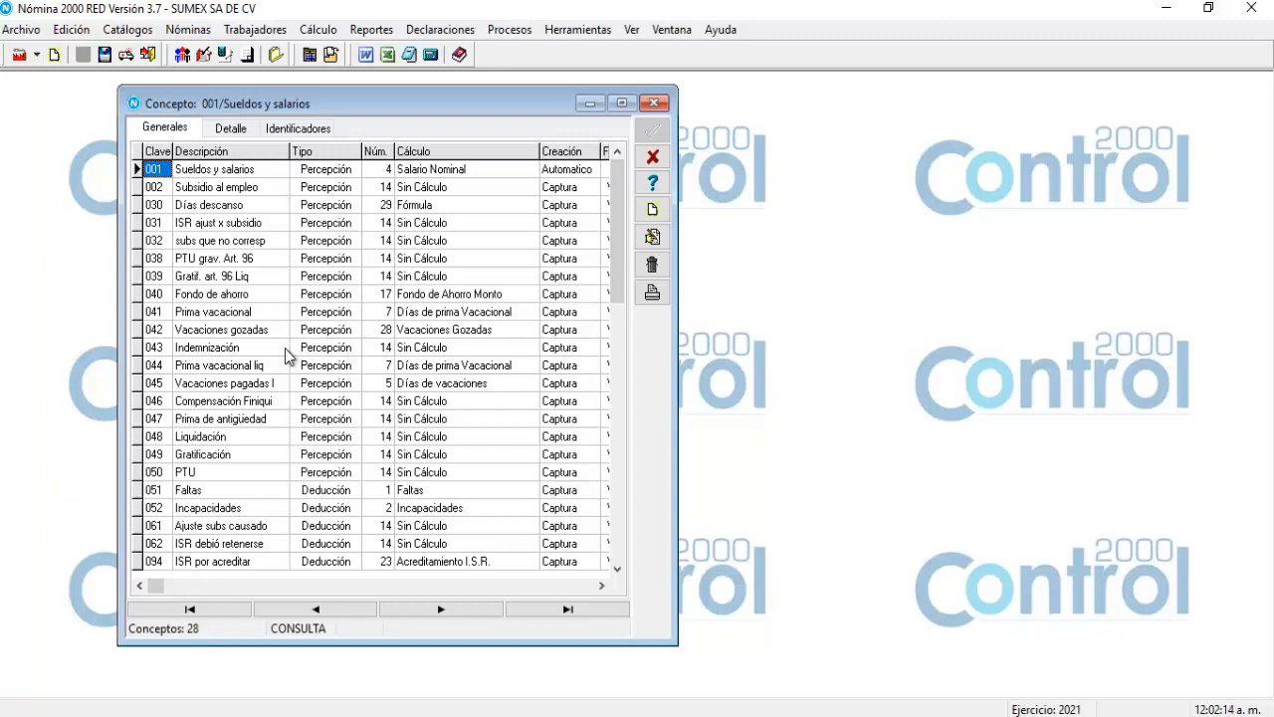
click(214, 176)
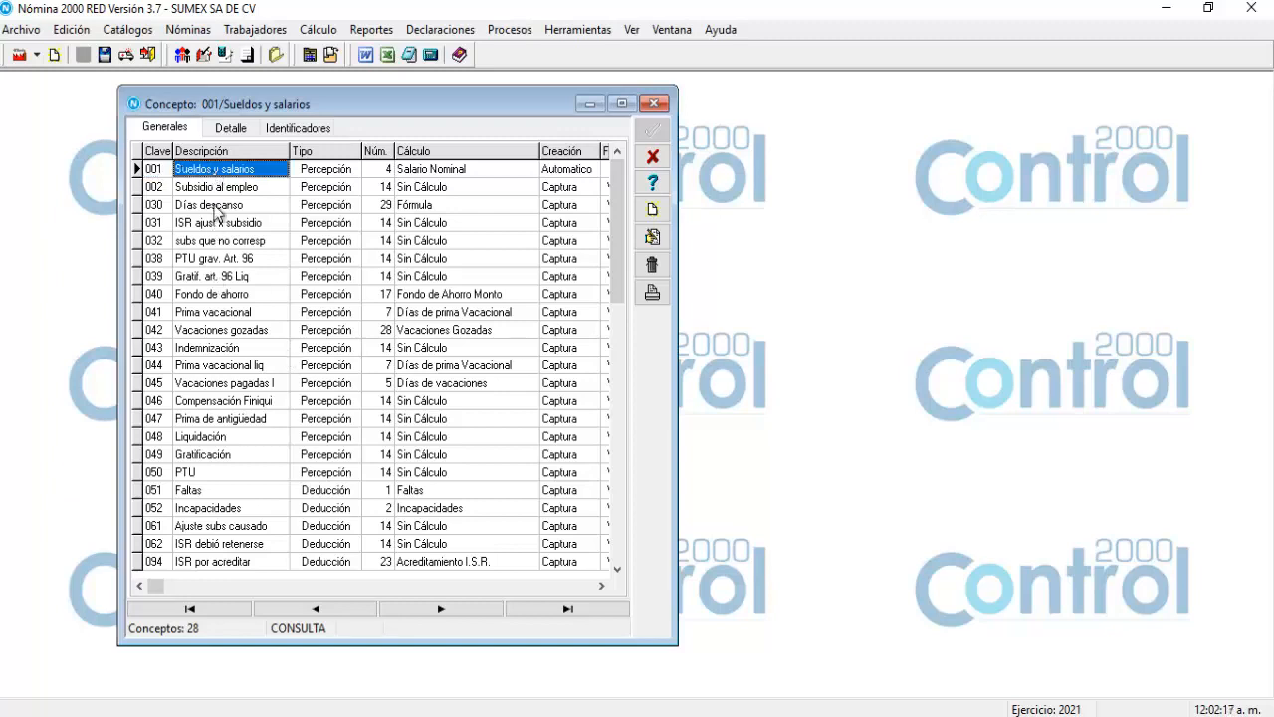
click(221, 189)
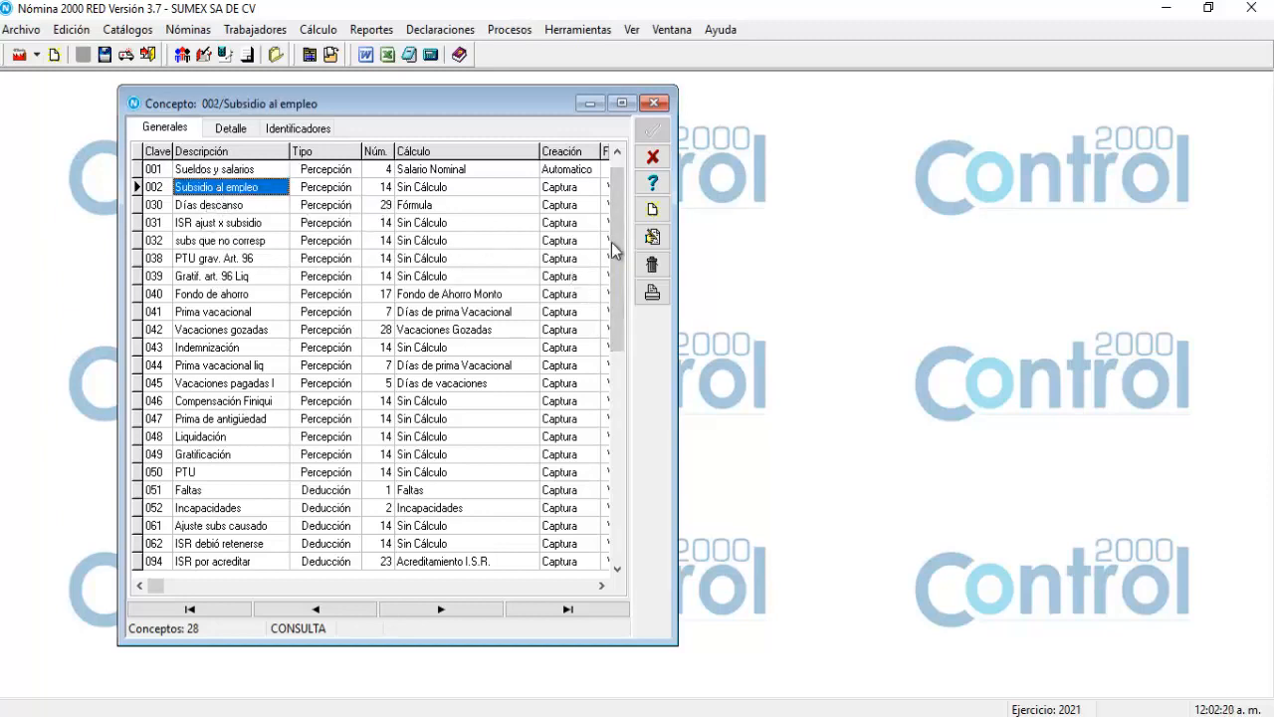
drag(611, 242, 626, 486)
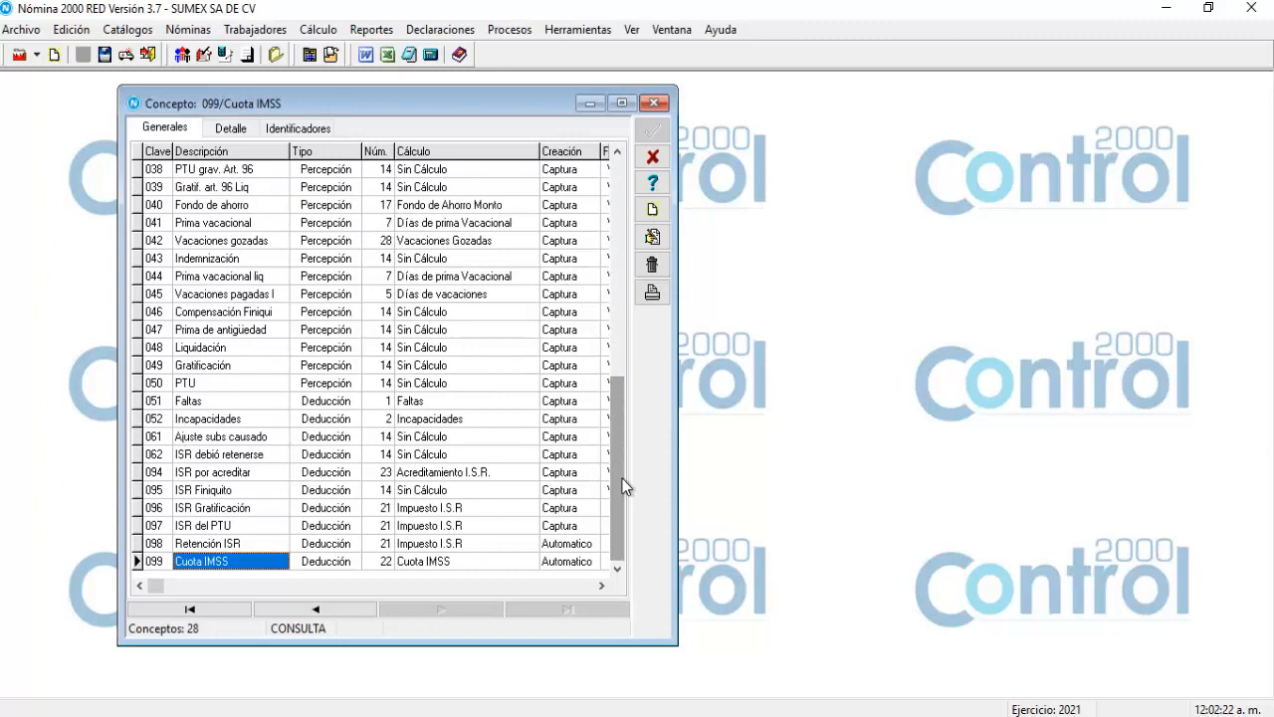
click(165, 545)
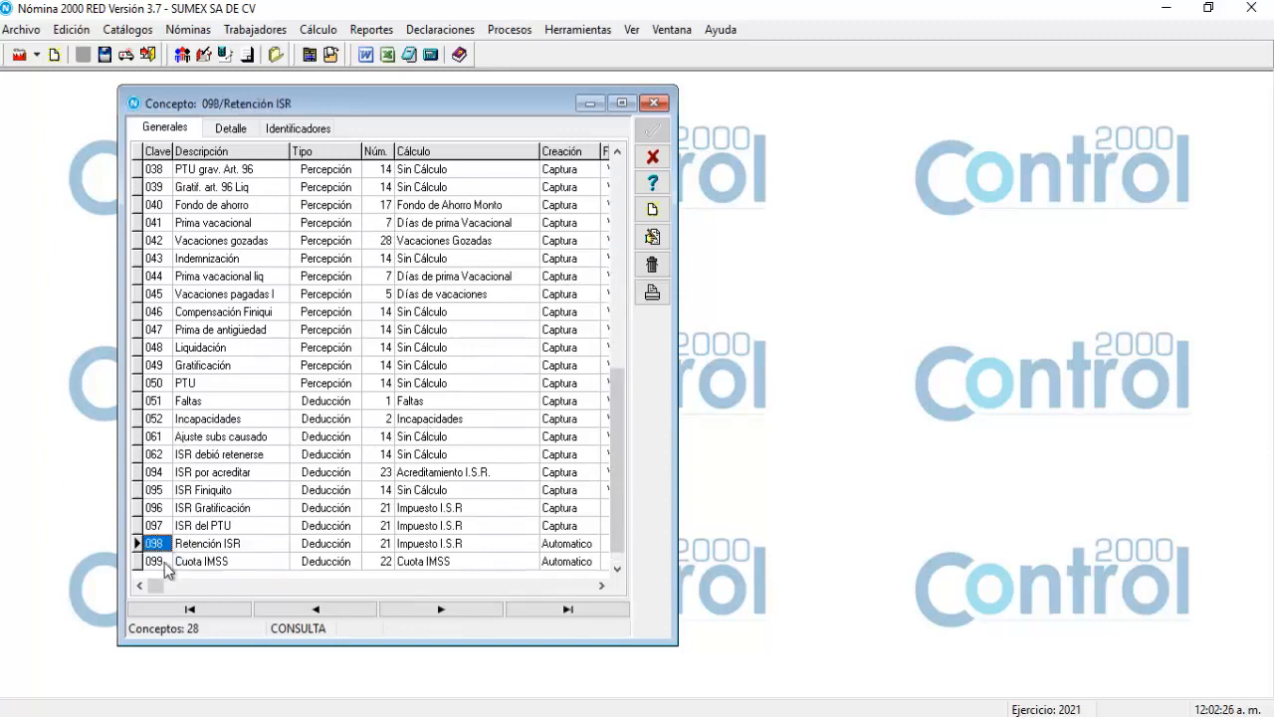
click(159, 562)
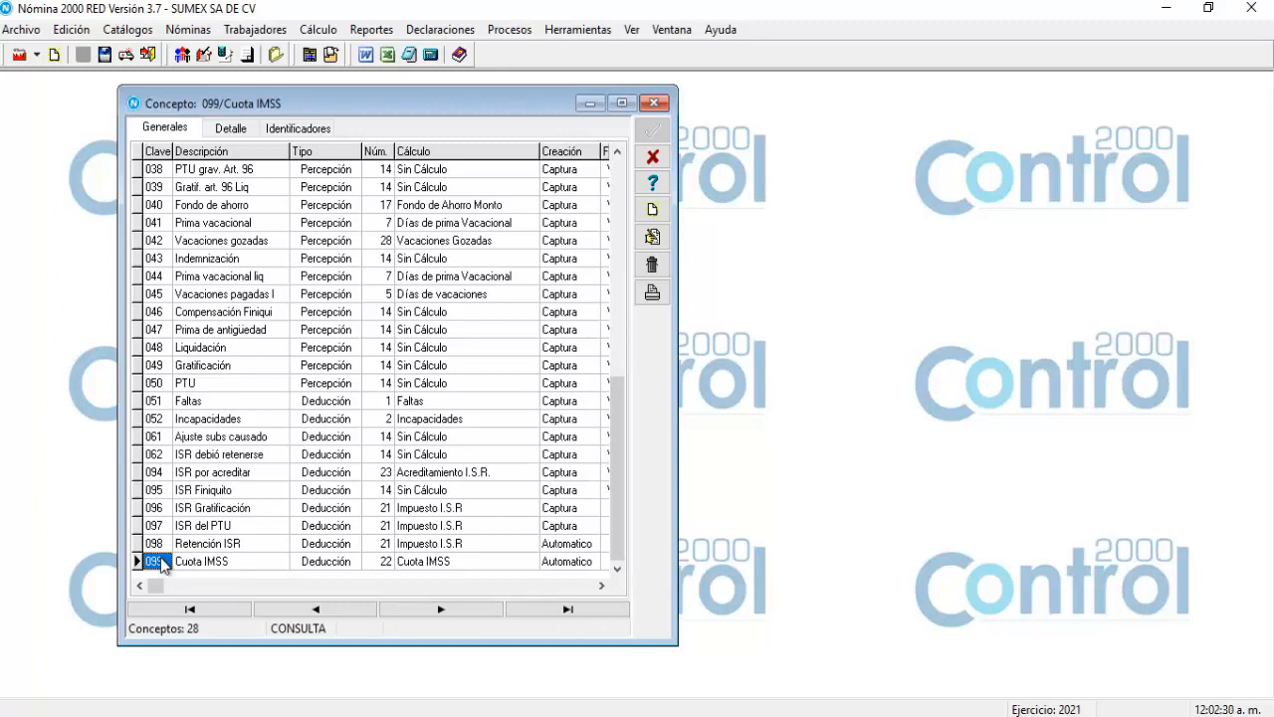
drag(613, 480, 626, 249)
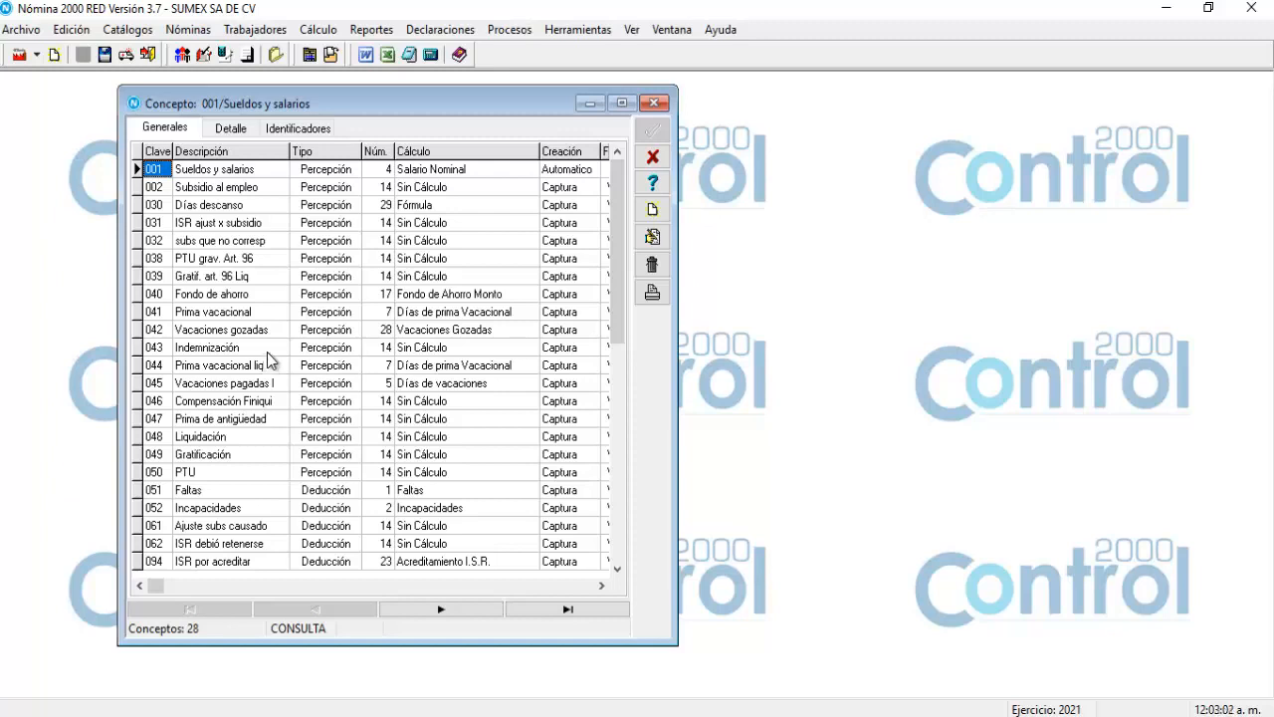
click(202, 225)
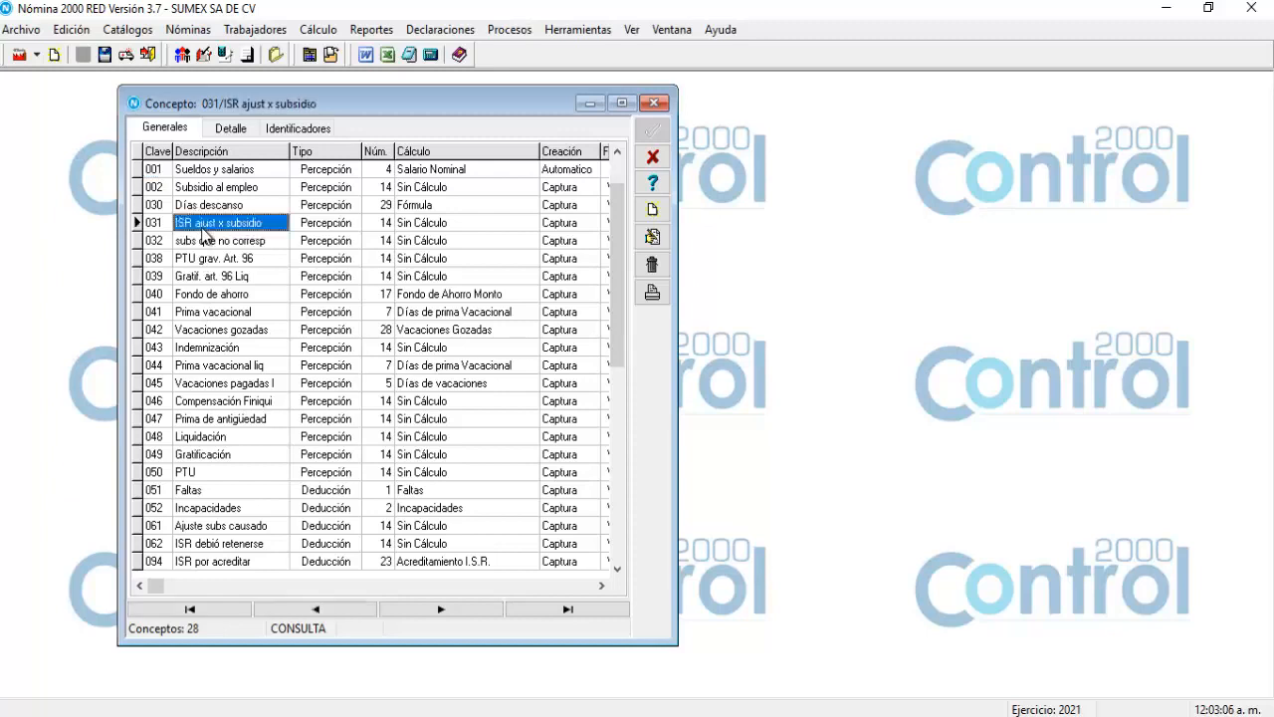
click(195, 244)
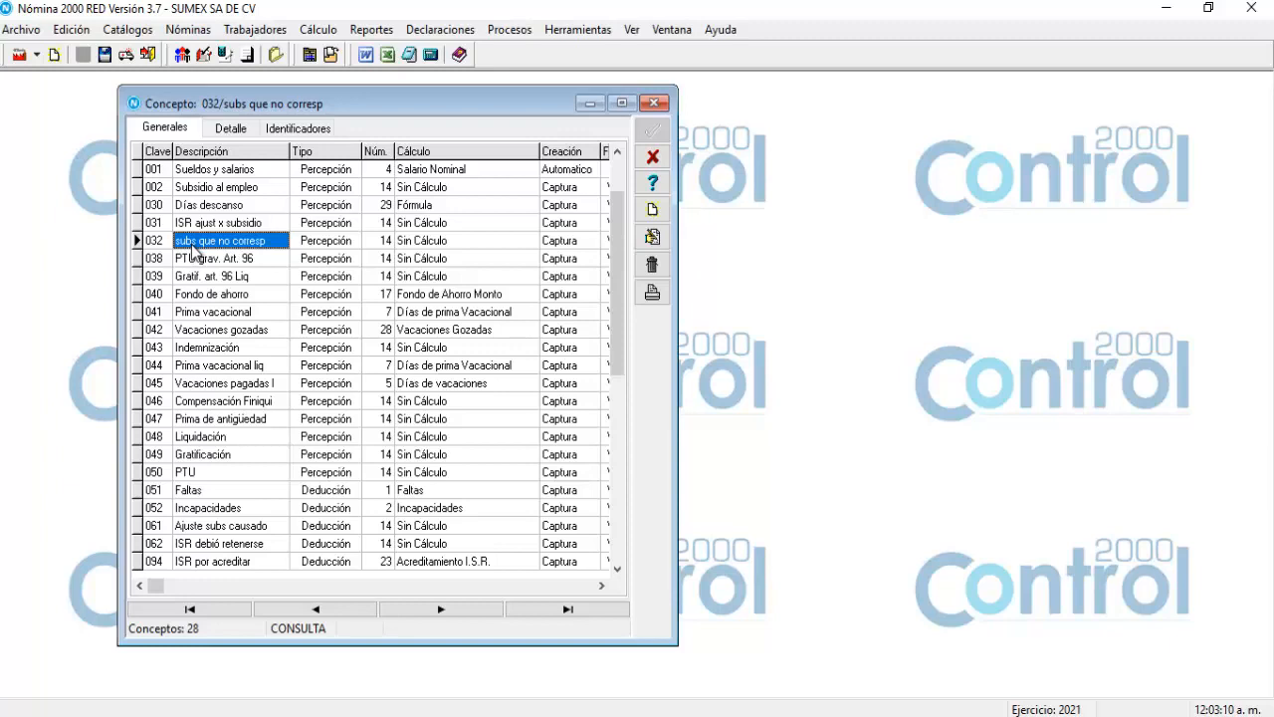
click(183, 528)
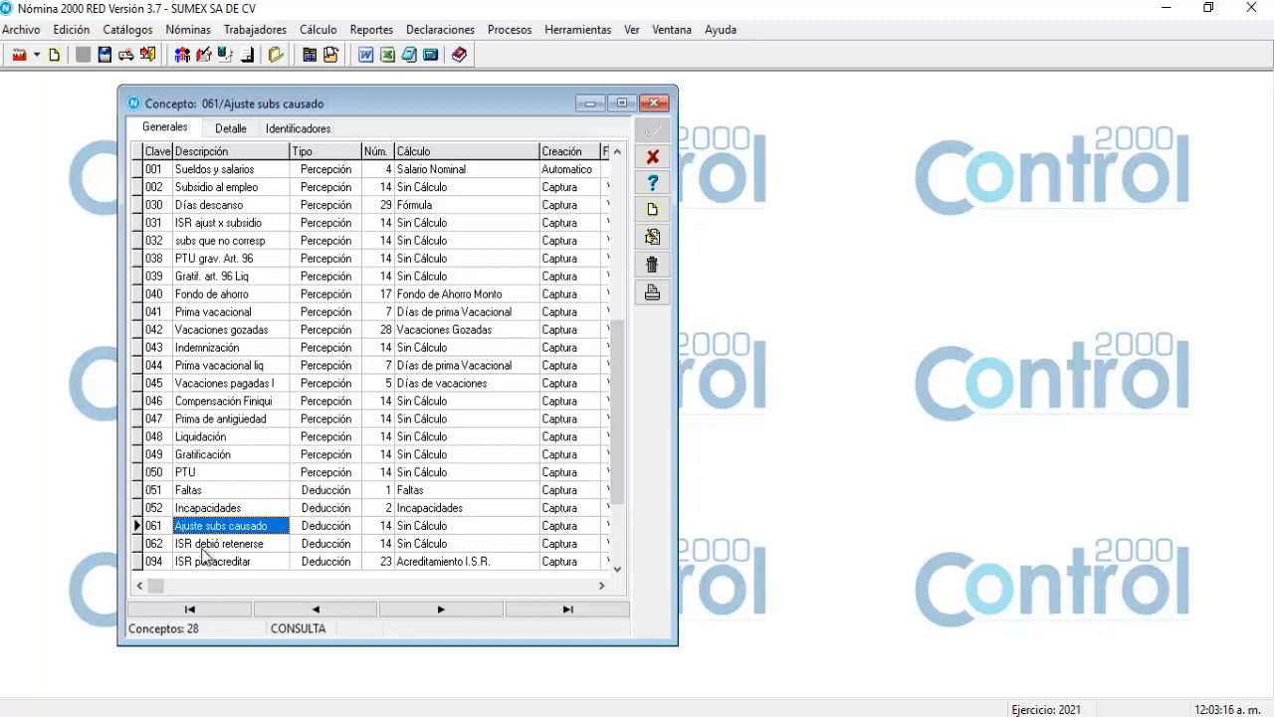
click(205, 545)
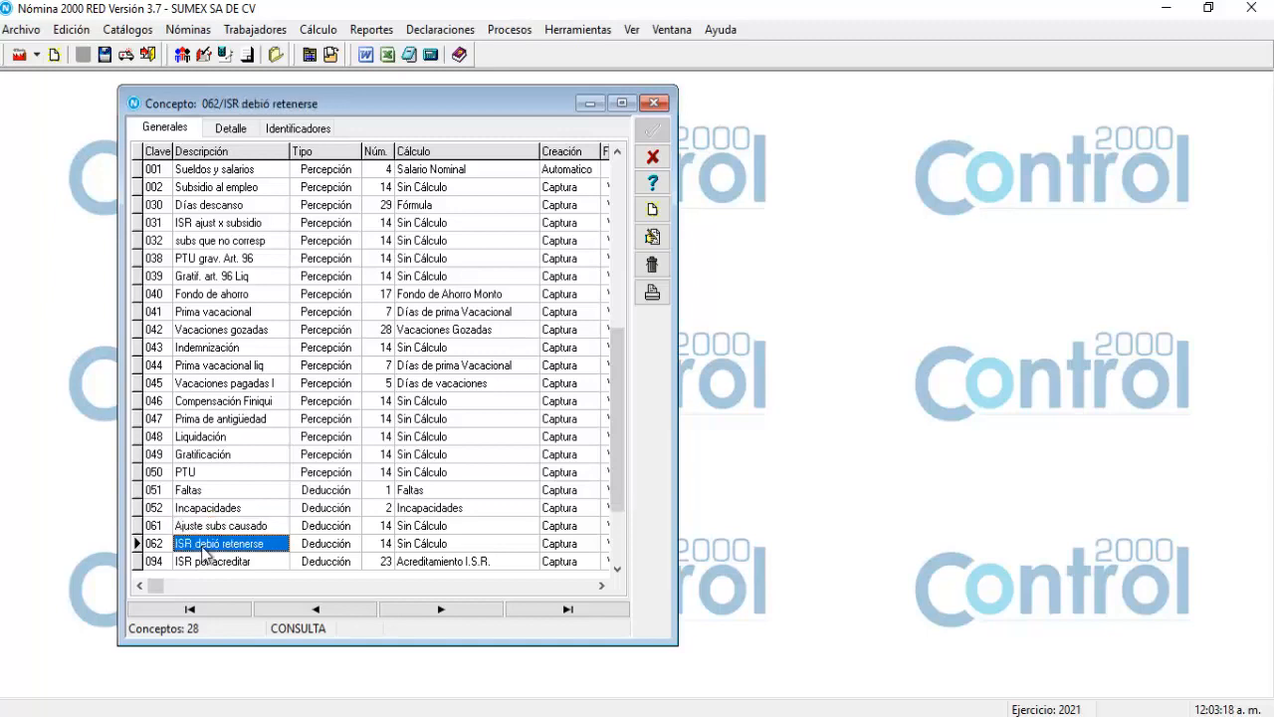
click(205, 527)
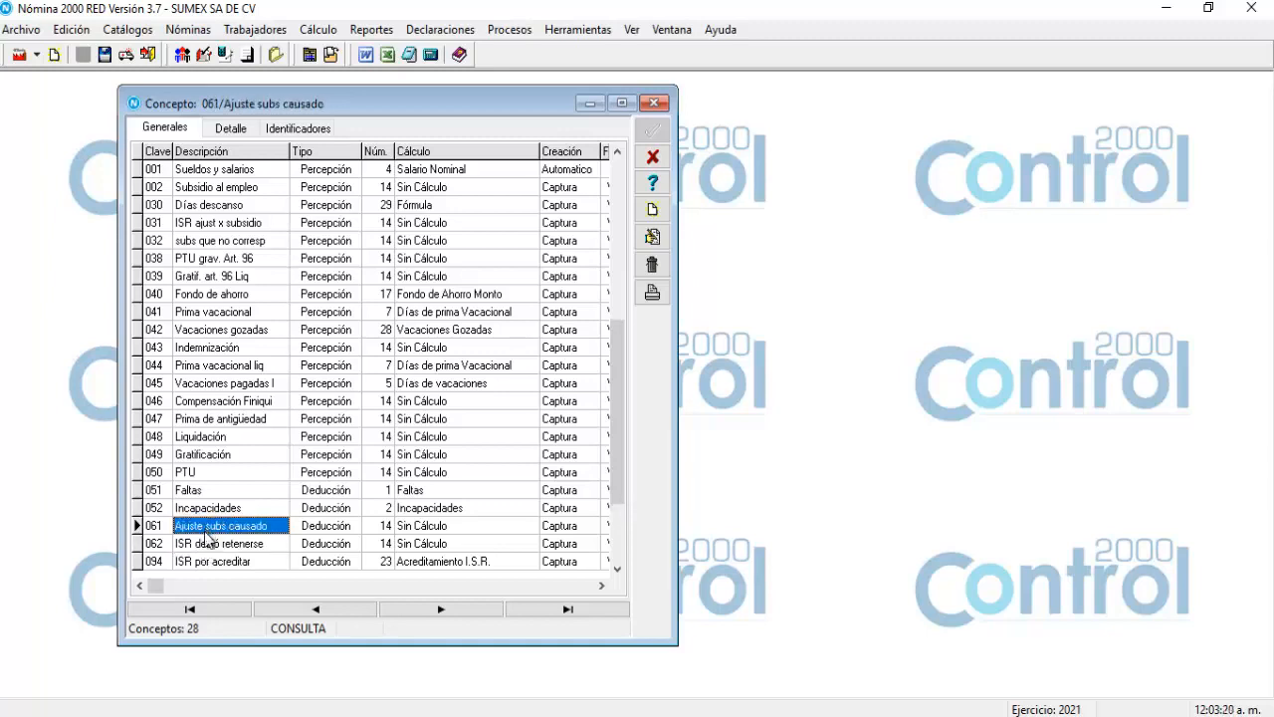
click(206, 543)
click(206, 527)
mouse_move(321, 89)
mouse_down()
mouse_move(319, 60)
mouse_move(321, 80)
mouse_up()
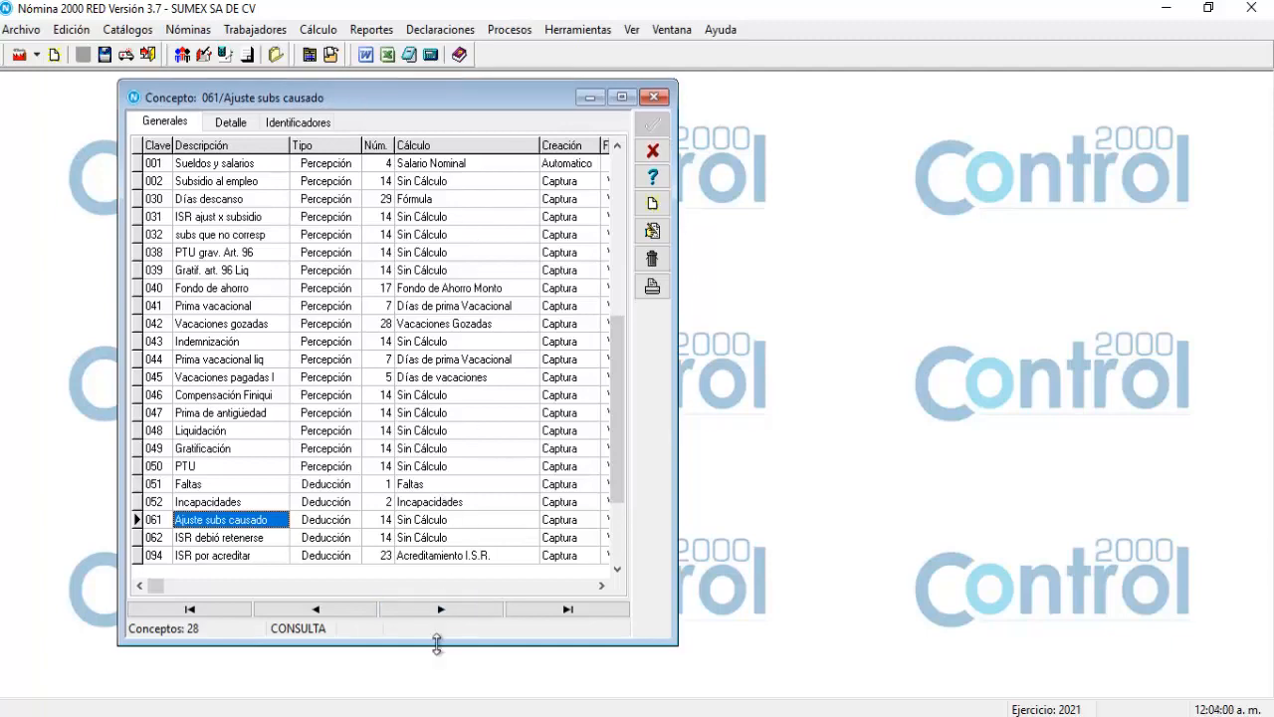
drag(436, 644, 438, 658)
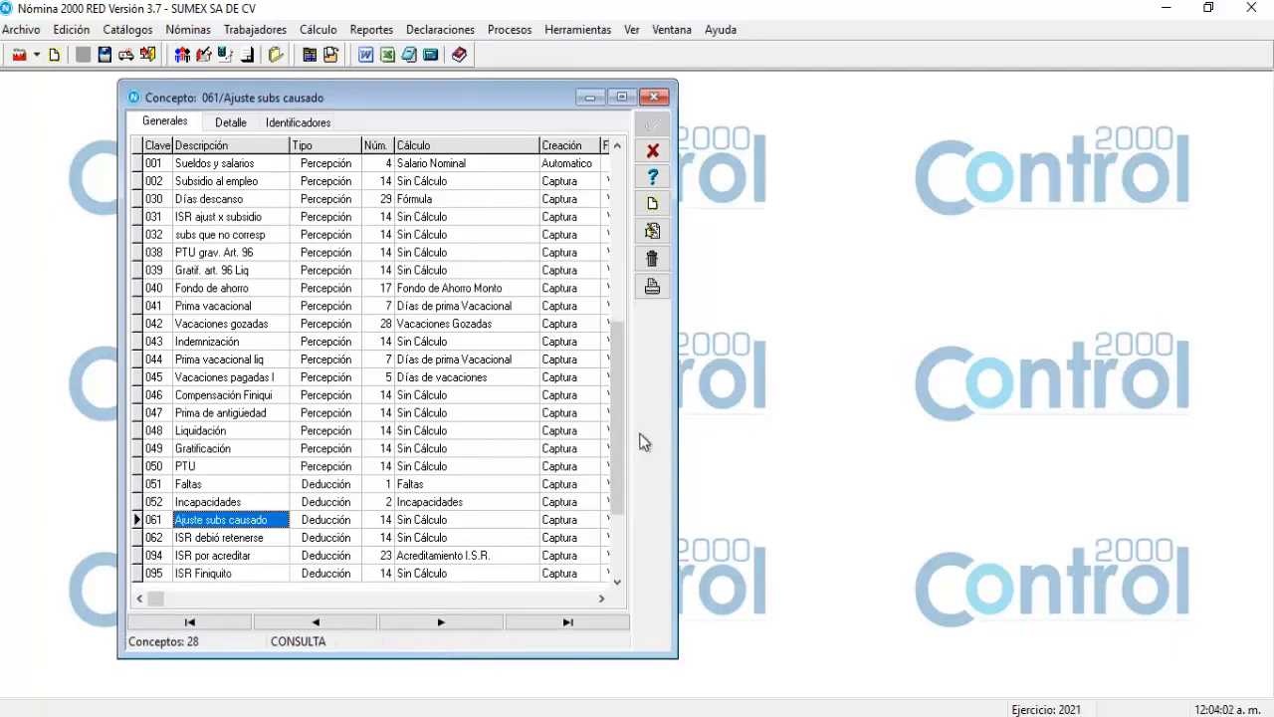
drag(609, 447, 603, 249)
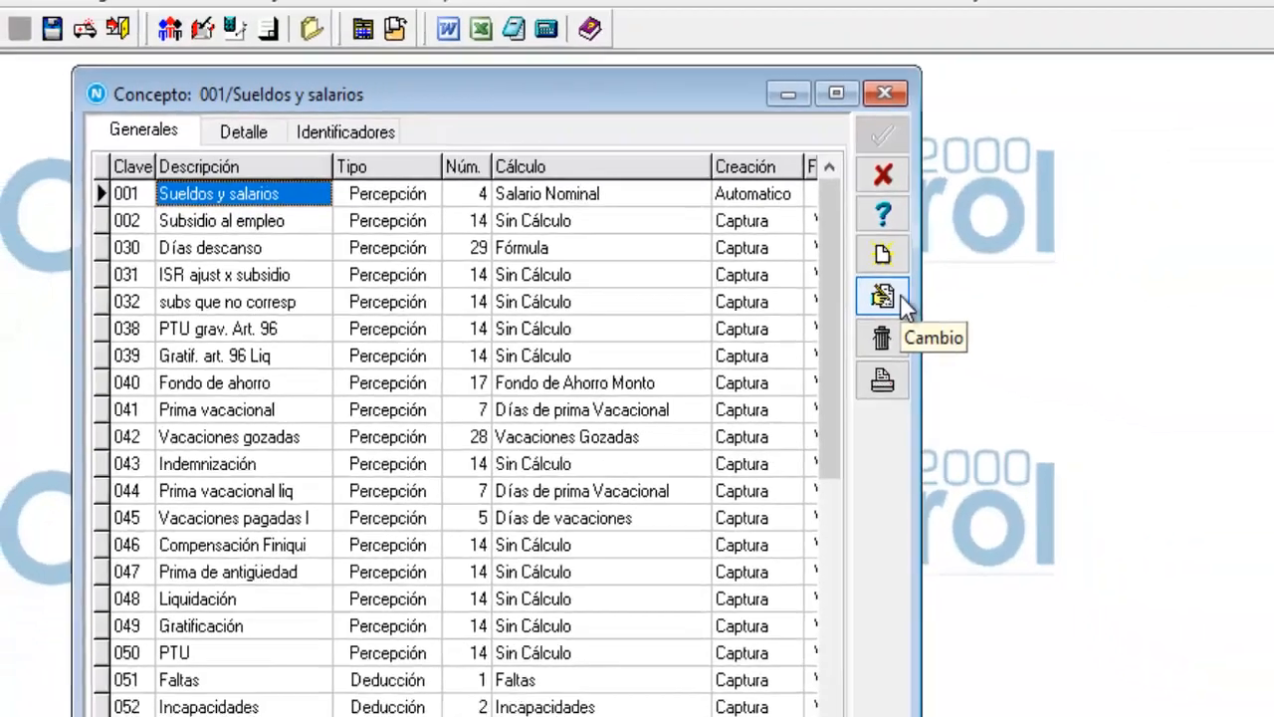
Give concept 001 CFDI perception type 1, Sueldos, Salarios, Rayas y Jornales, and save it.
click(1172, 370)
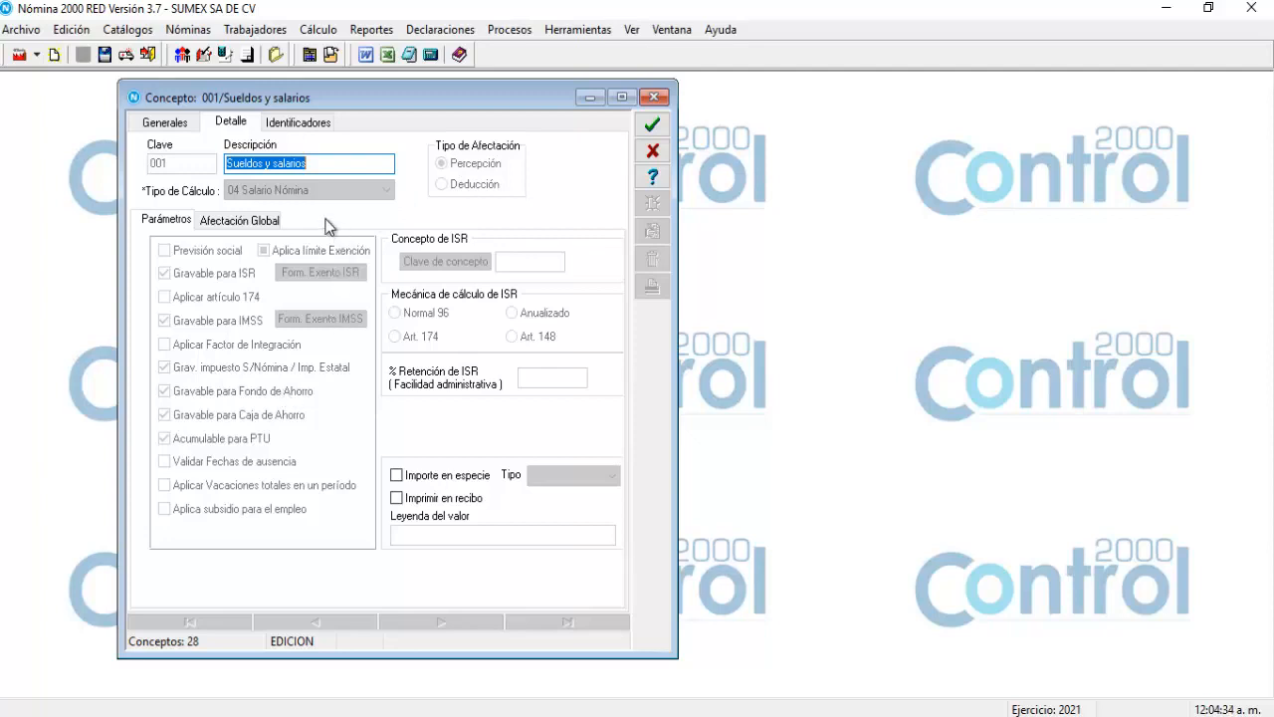
click(252, 228)
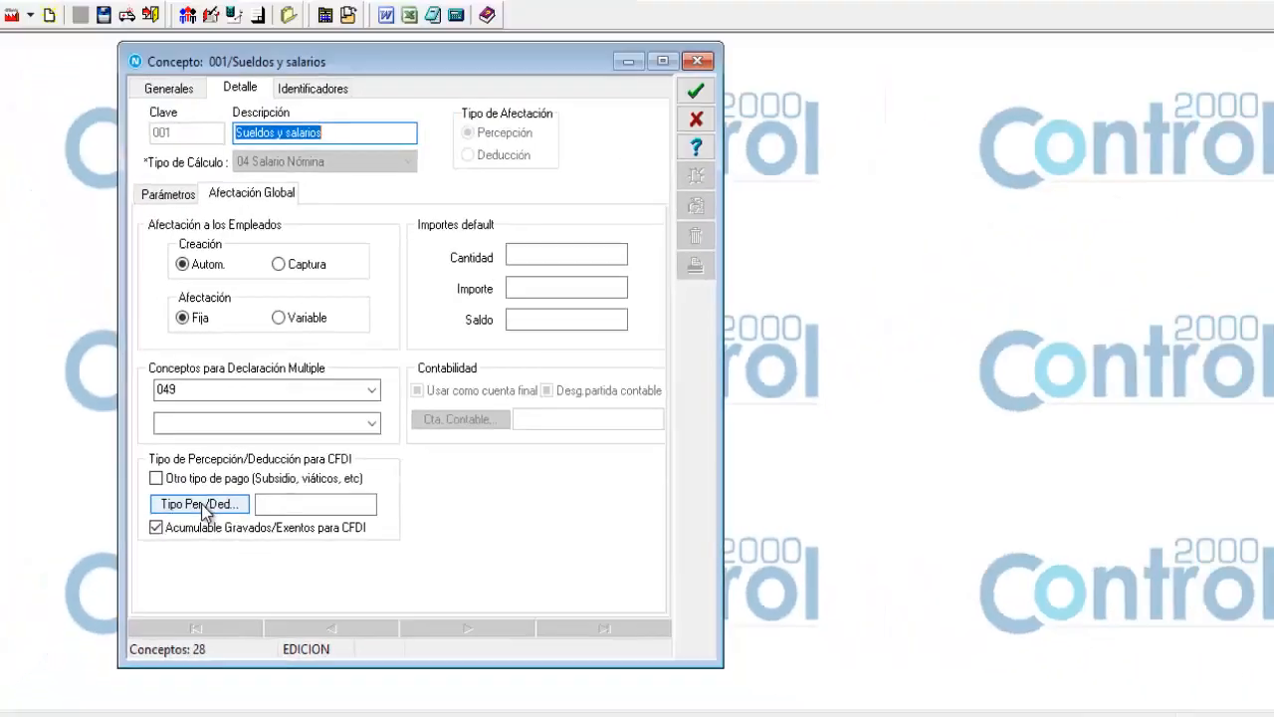
click(390, 418)
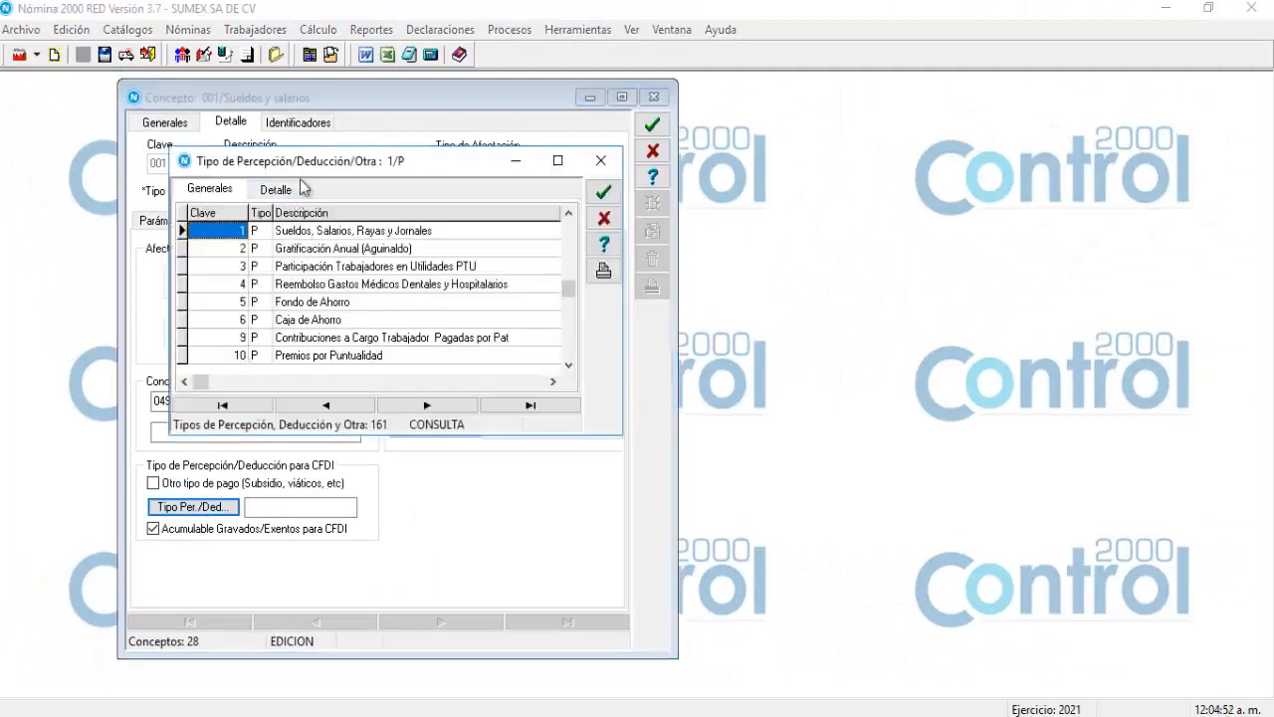
drag(307, 177, 380, 243)
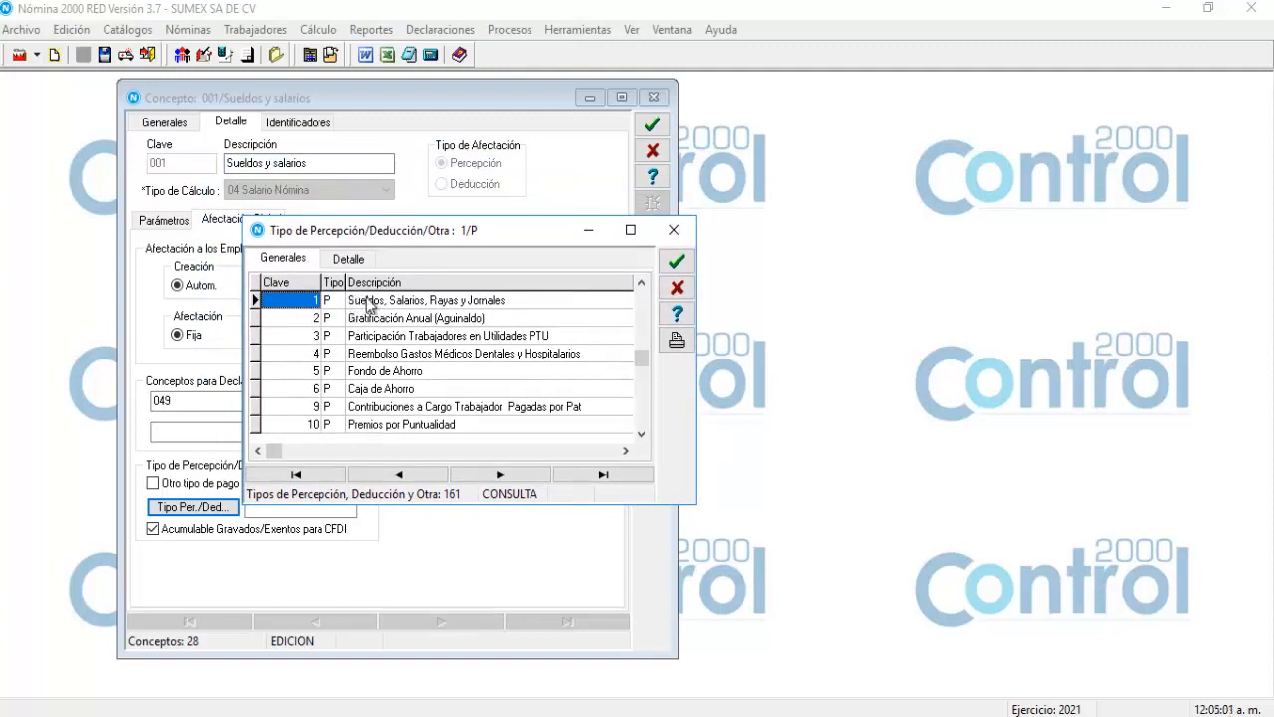
click(367, 303)
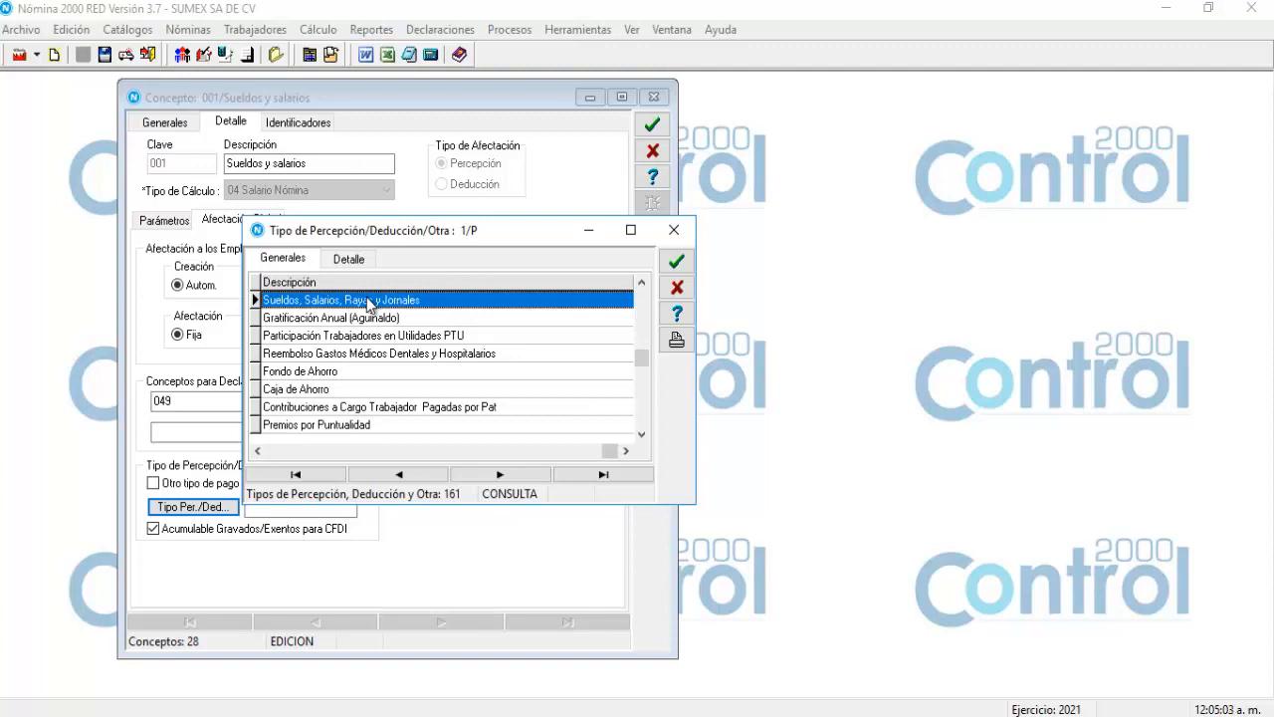
double_click(367, 304)
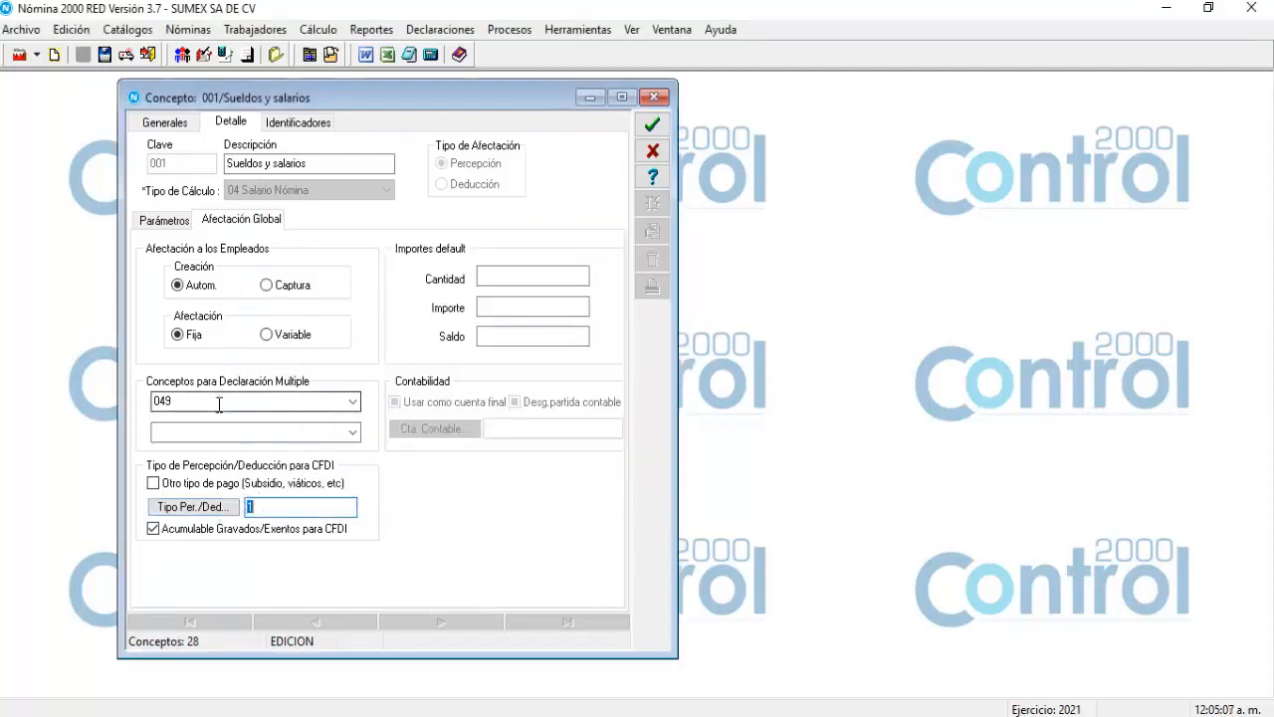
click(653, 126)
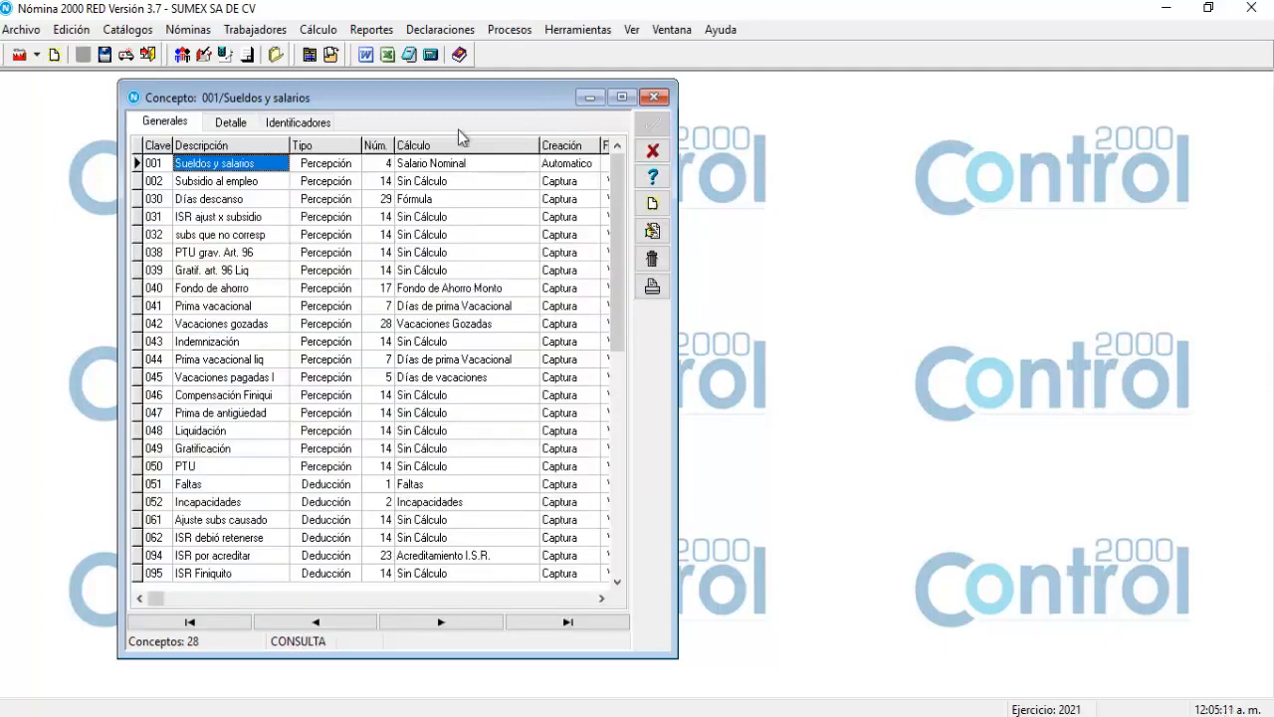
Give concept 002 Subsidio al empleo other-payment type 2, Subsidio para el empleo, and save it.
click(256, 189)
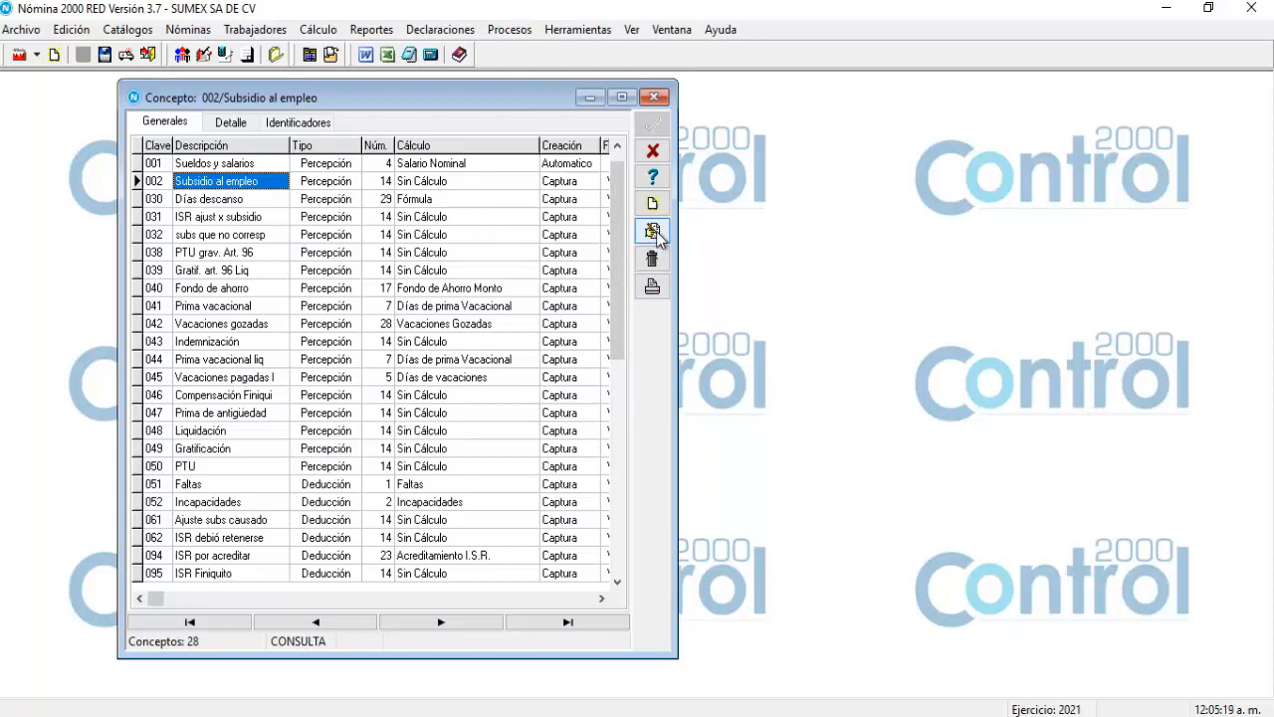
click(653, 232)
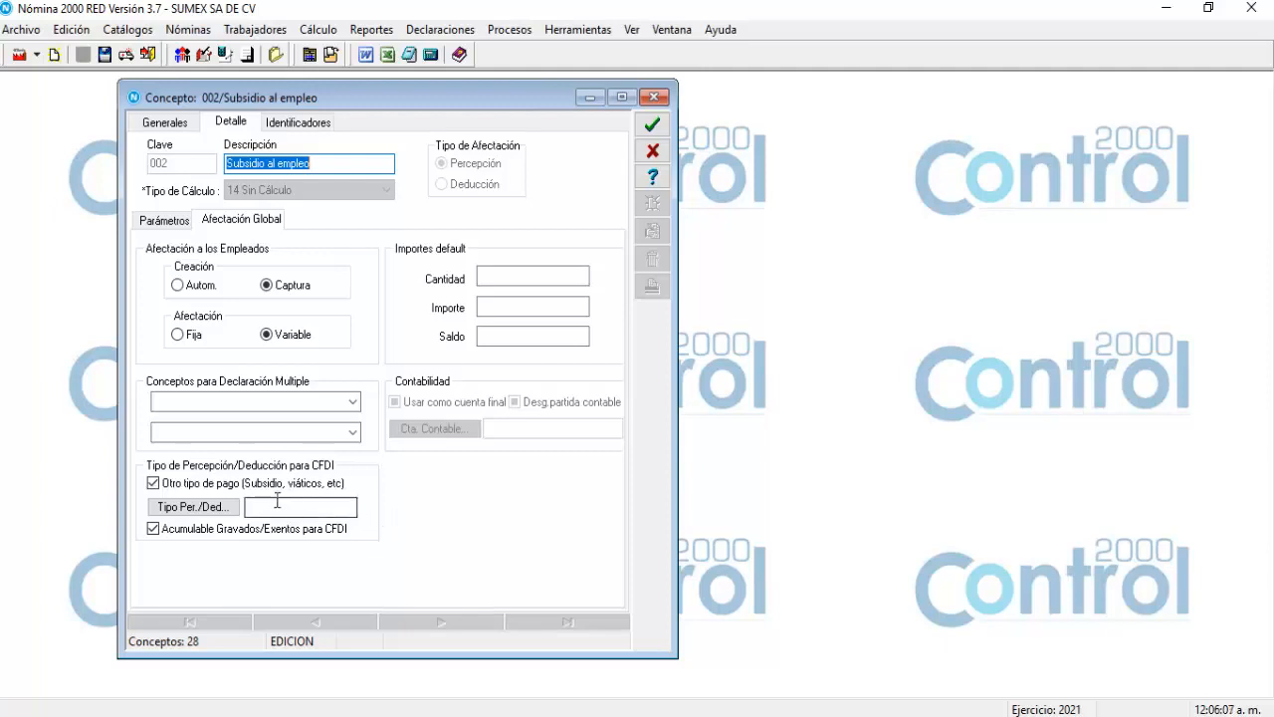
click(182, 514)
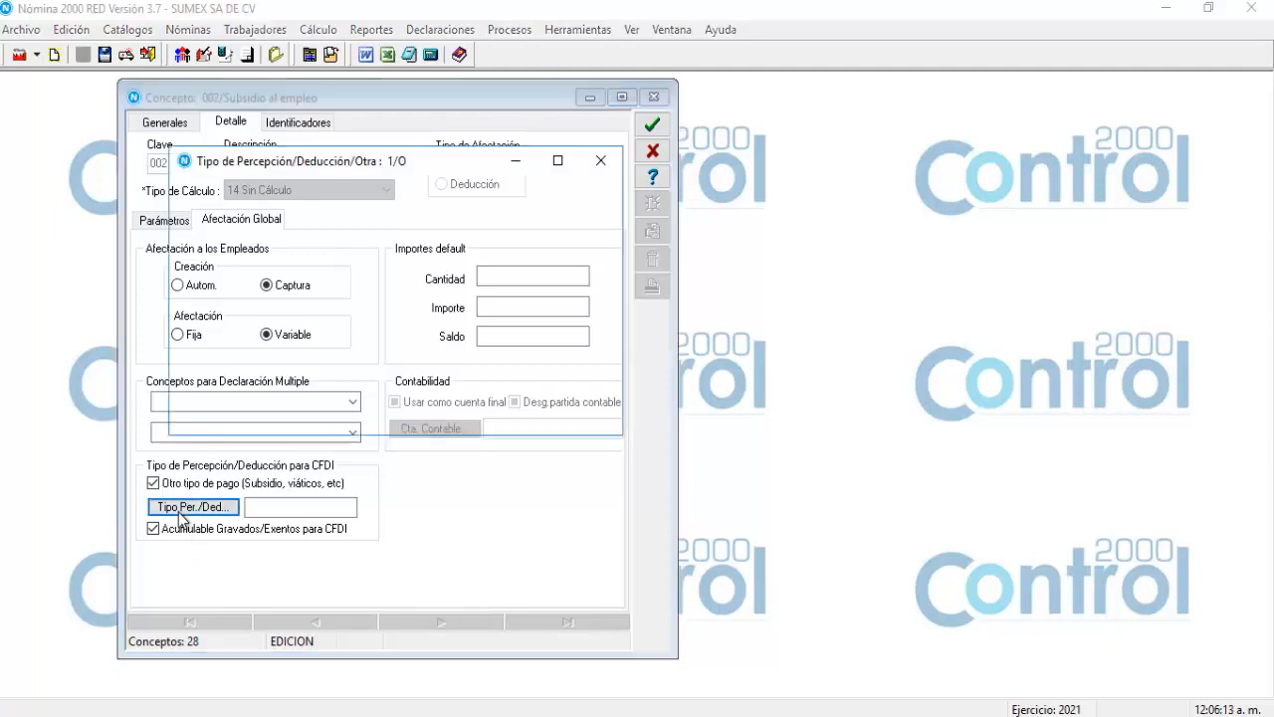
drag(338, 169, 471, 215)
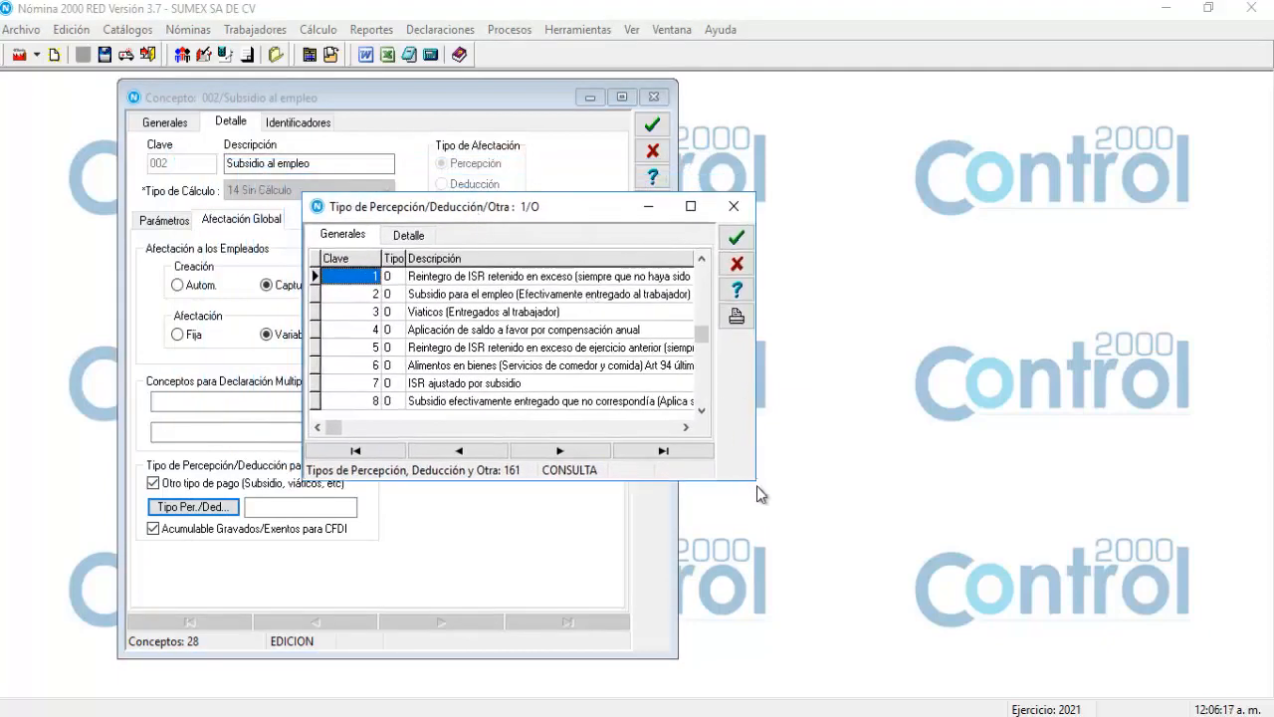
drag(752, 485, 1009, 528)
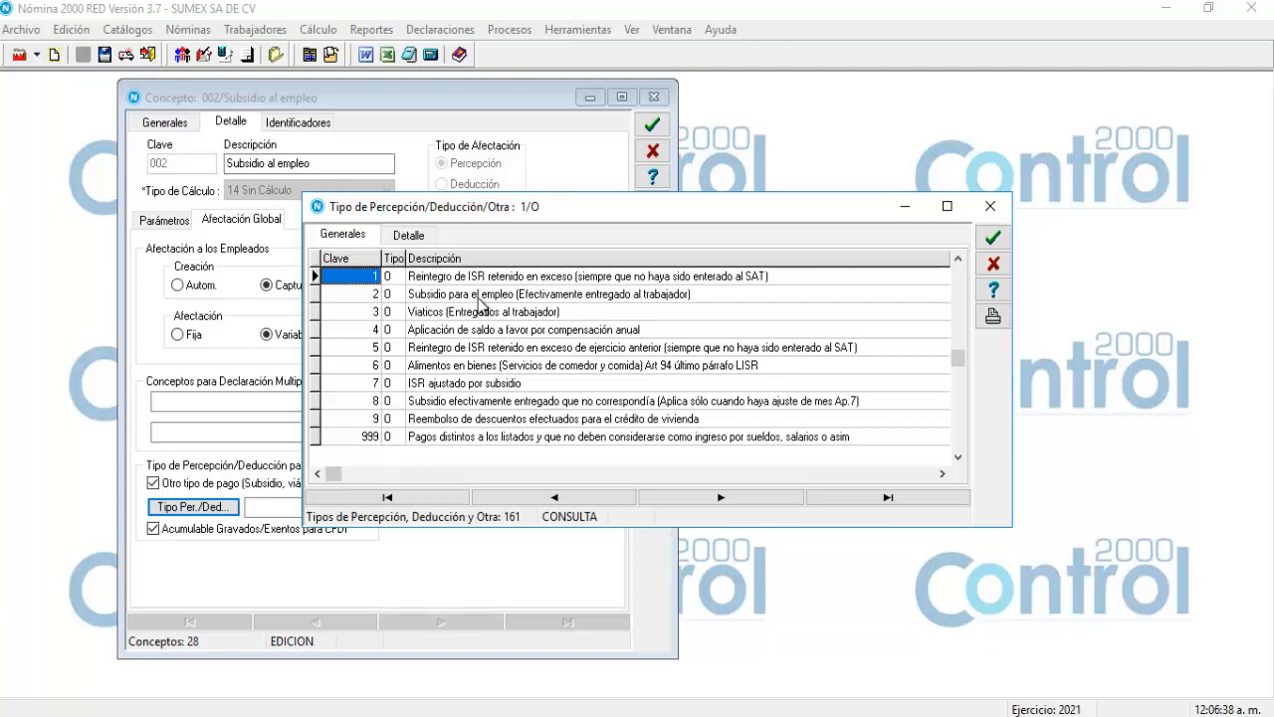
click(478, 295)
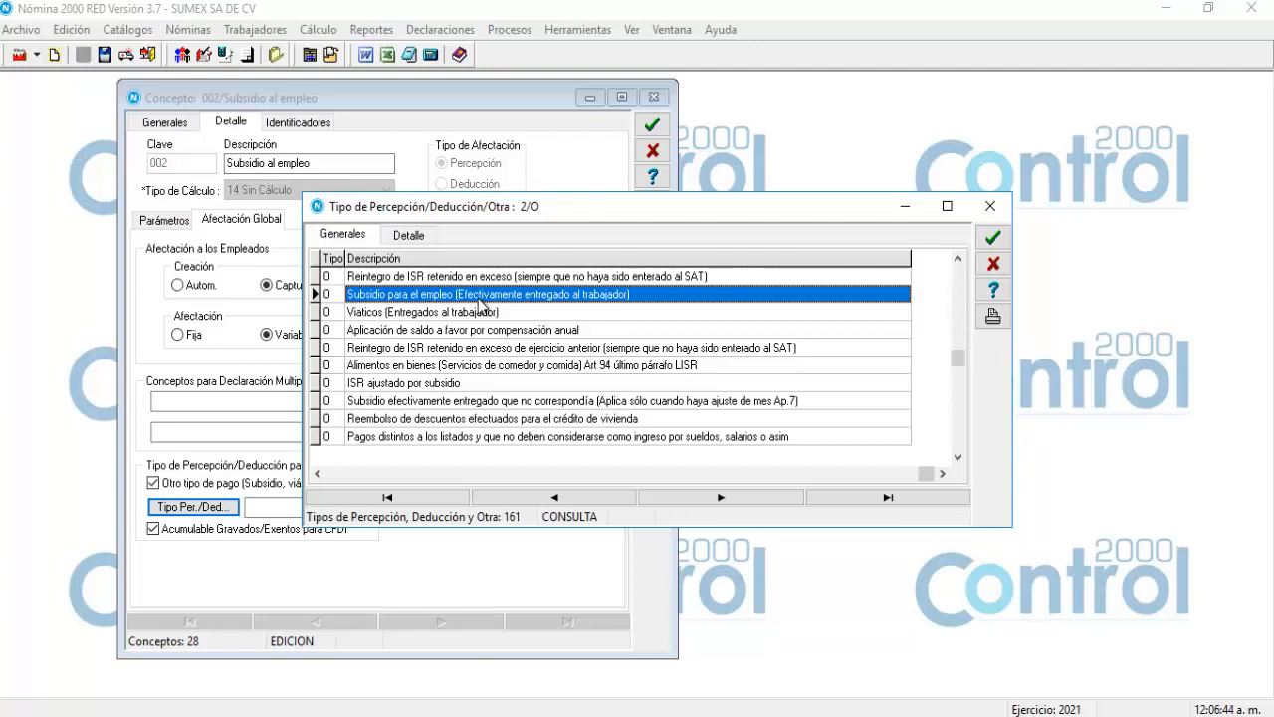
double_click(479, 297)
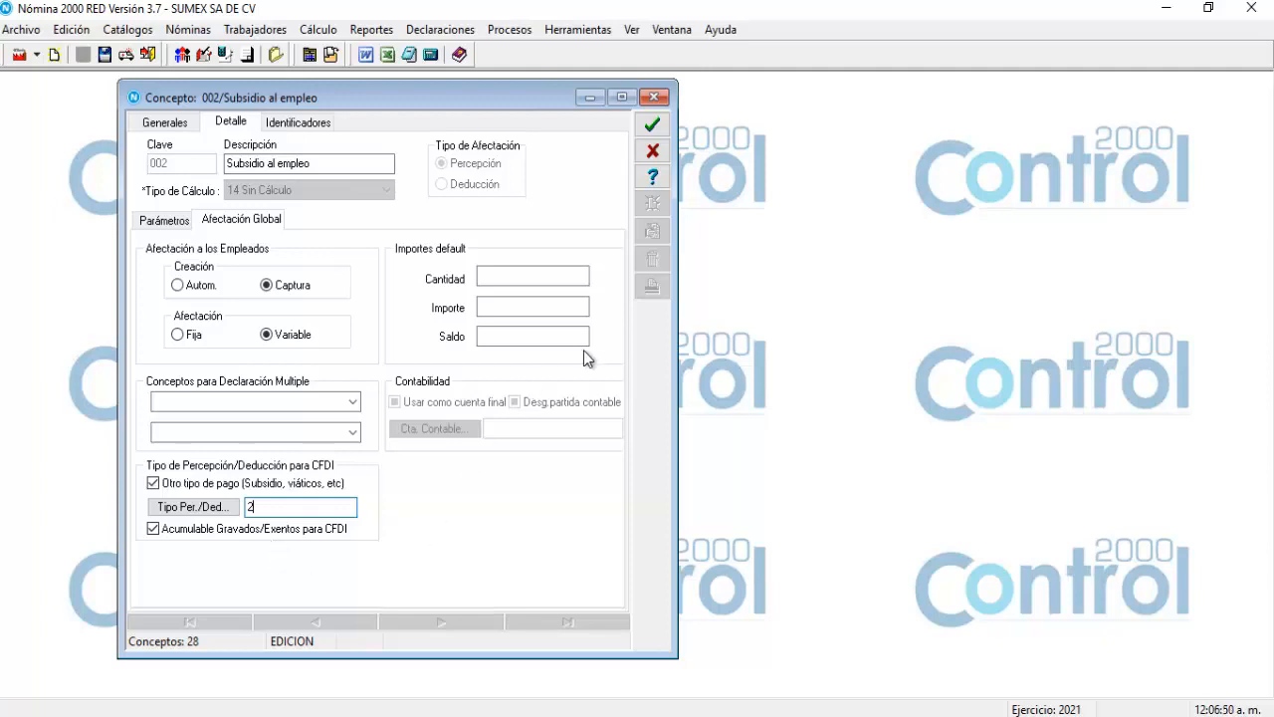
click(657, 131)
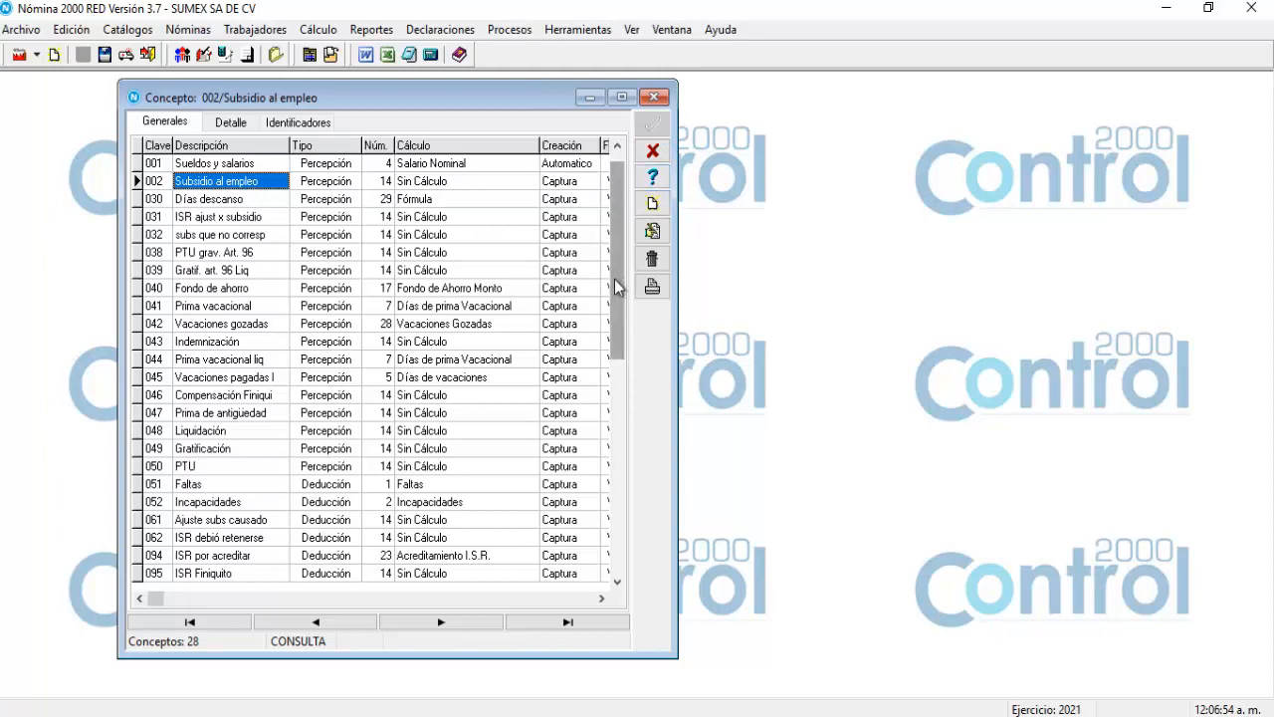
Give concept 041 Prima vacacional CFDI perception type 21, Prima vacacional, and save it.
key(Down)
key(Down)
key(Down)
key(Down)
key(Down)
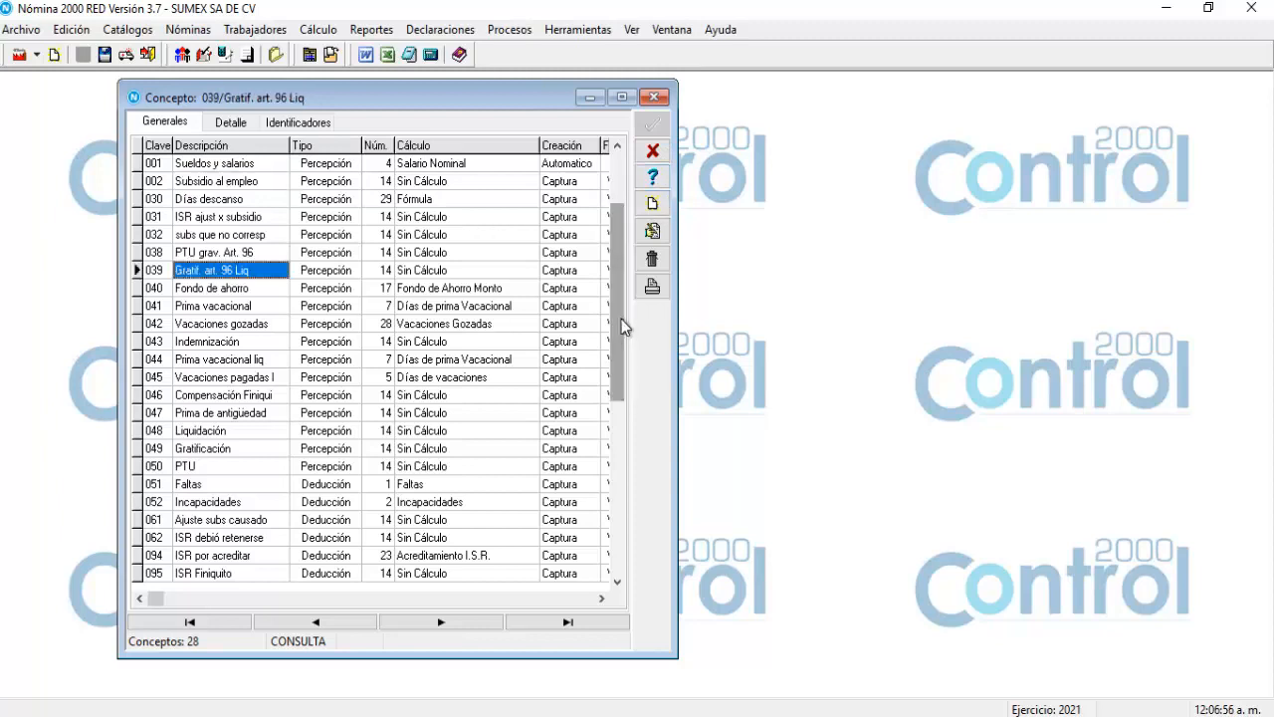
click(237, 308)
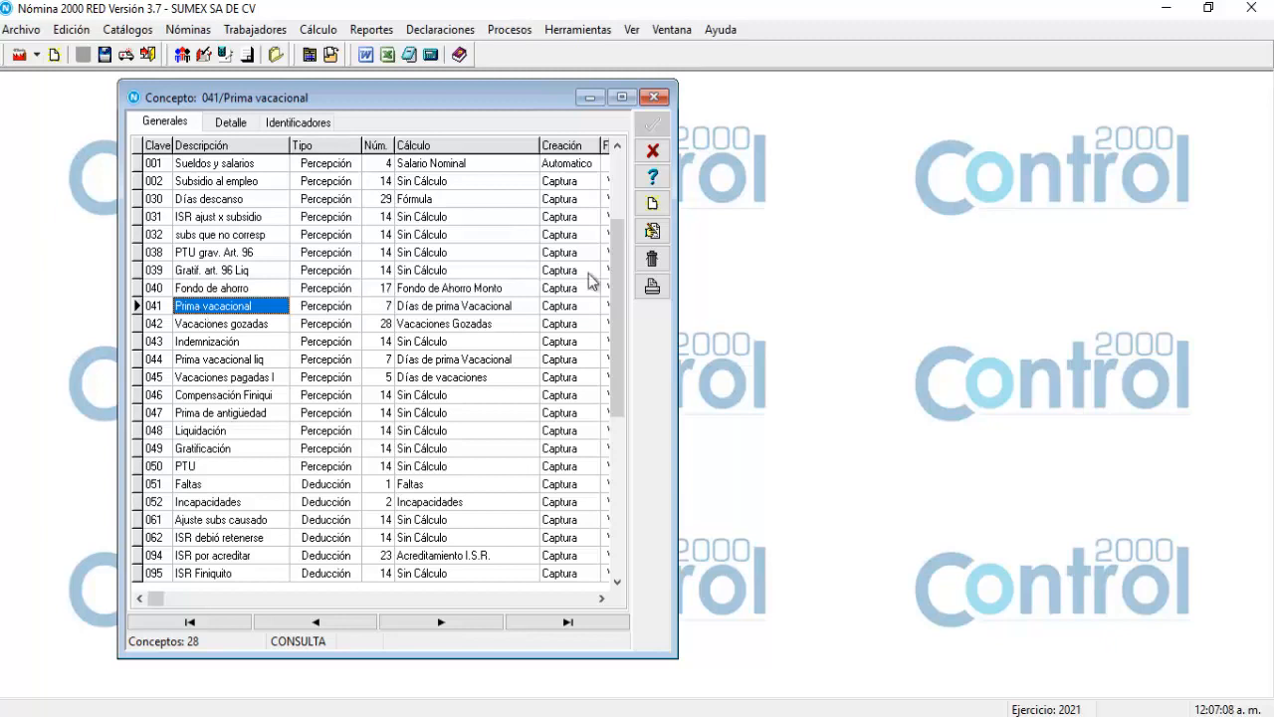
click(661, 232)
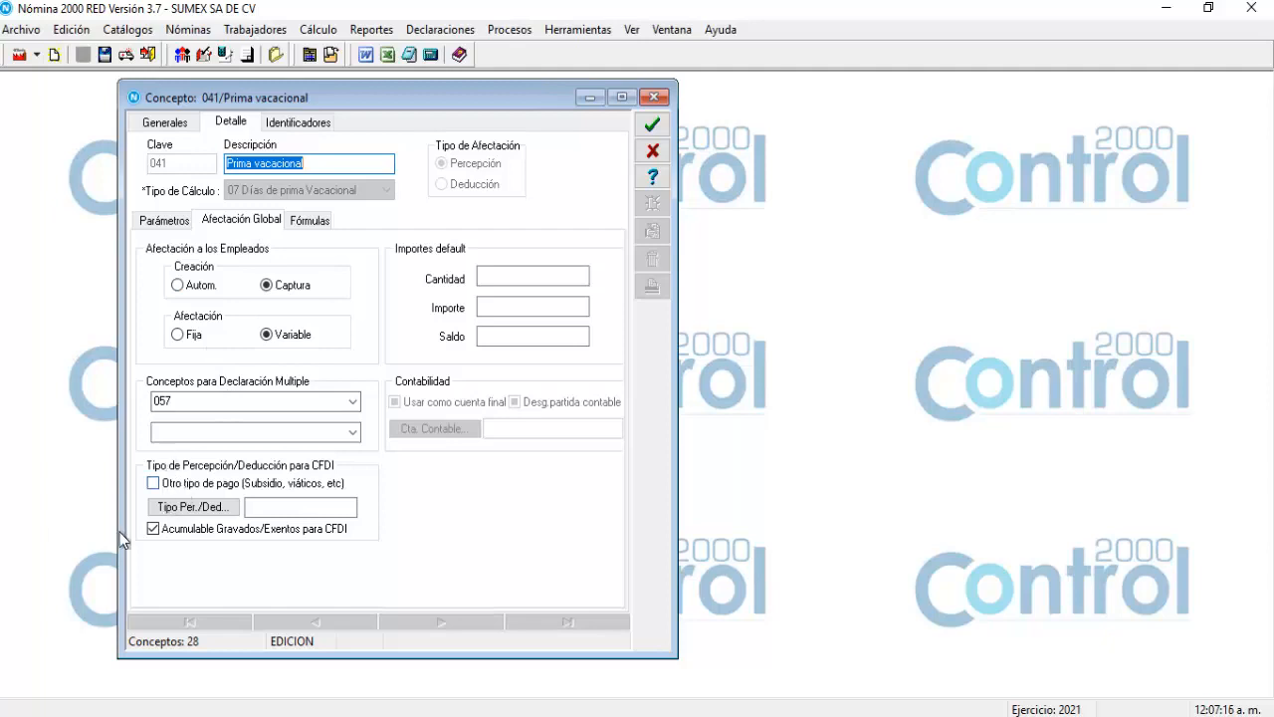
click(192, 508)
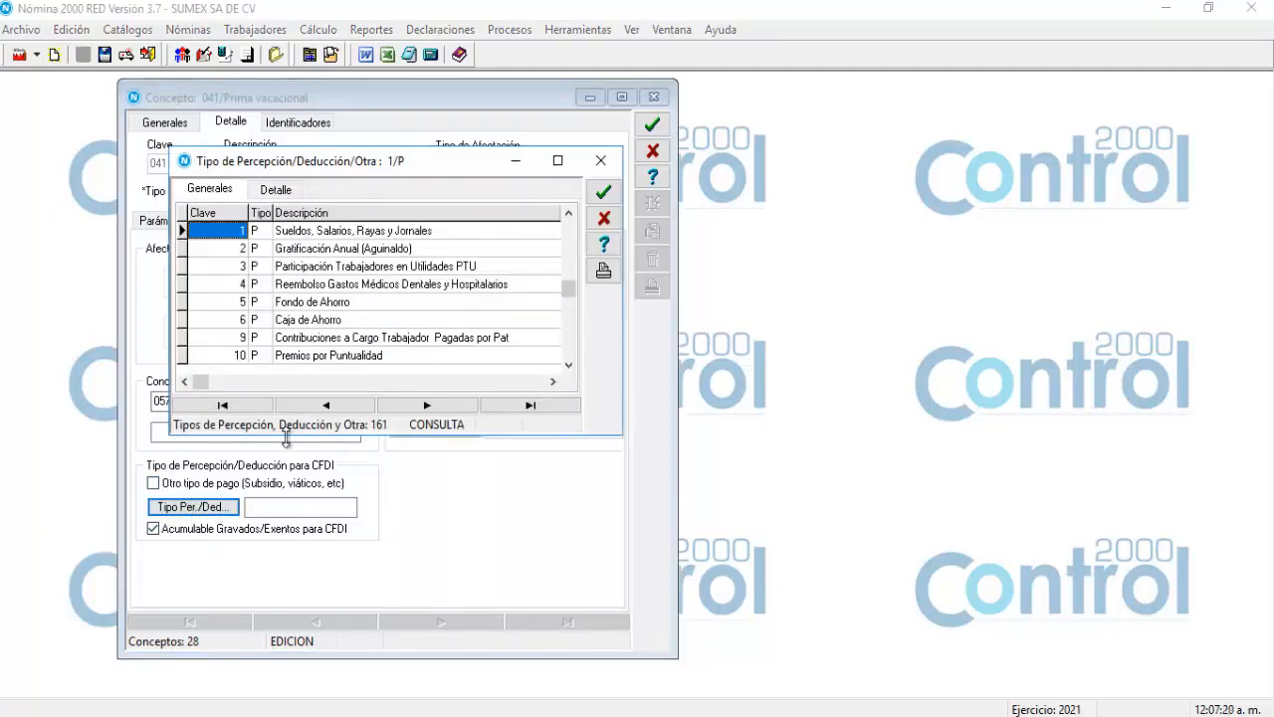
key(Down)
key(Down)
key(Down)
key(Down)
key(Down)
key(Down)
key(Down)
key(Down)
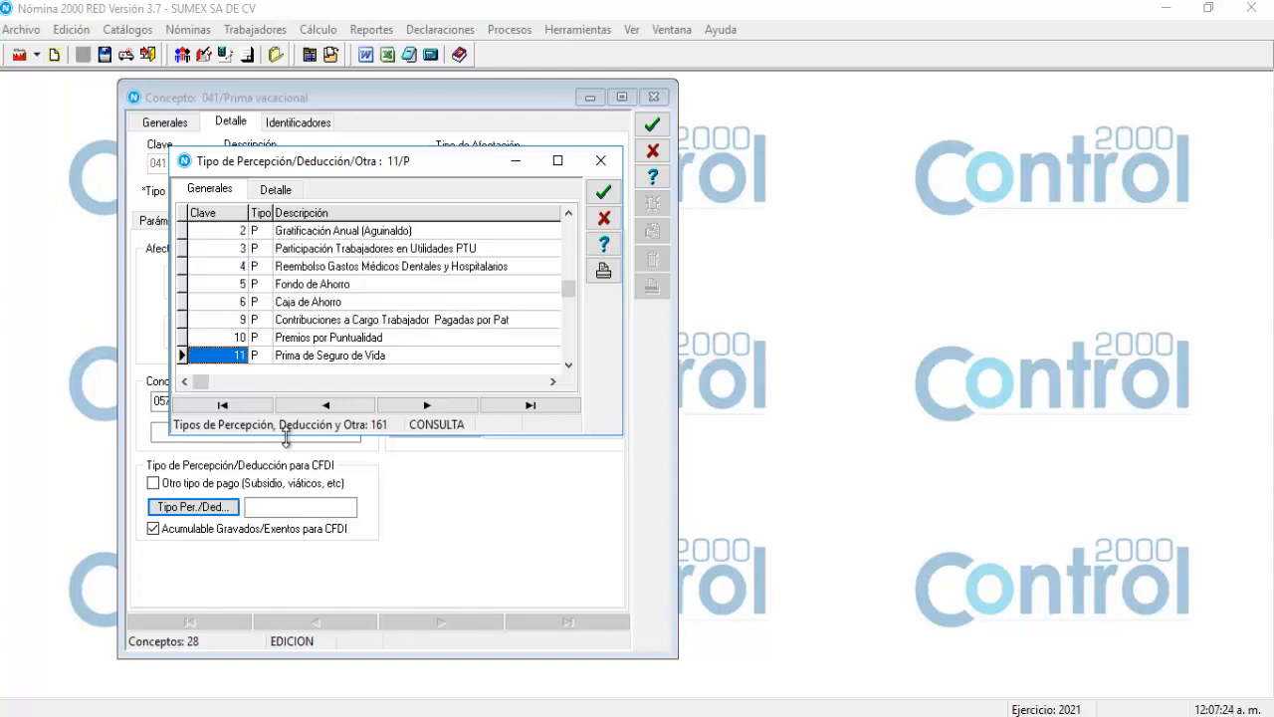
key(Down)
key(Down)
key(Down)
key(Down)
key(Down)
key(Down)
key(Down)
key(Down)
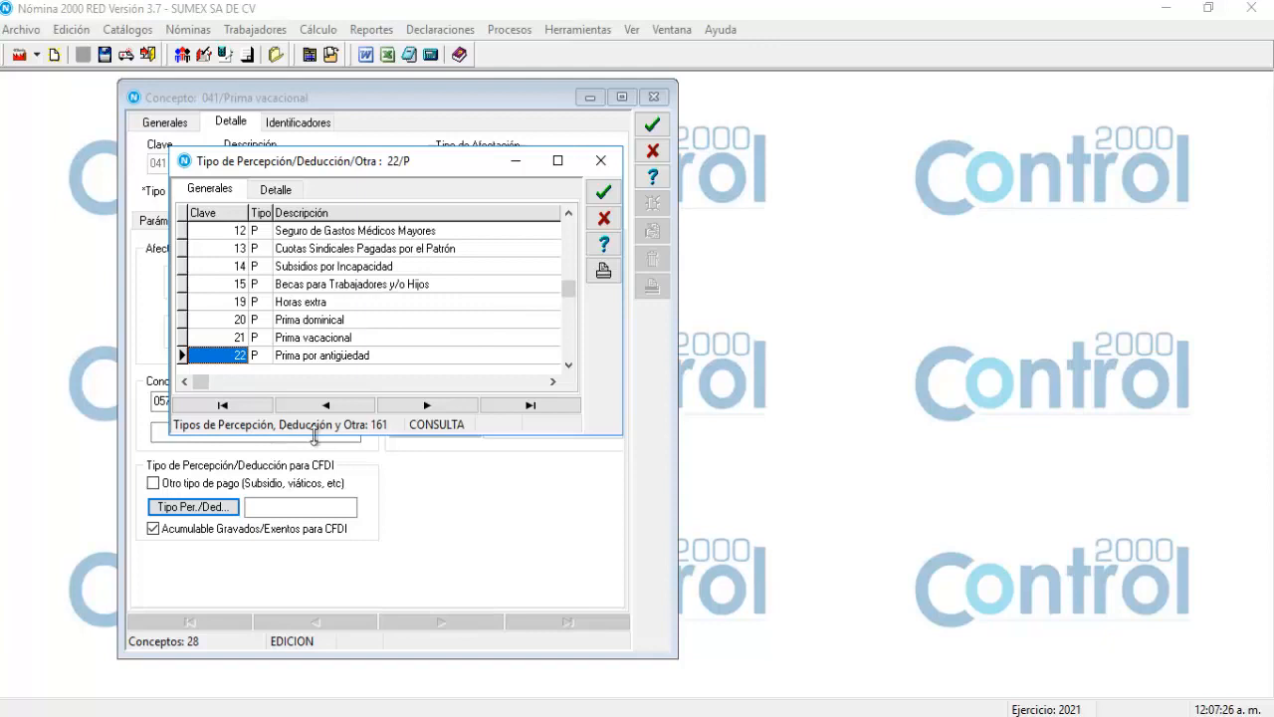
click(314, 338)
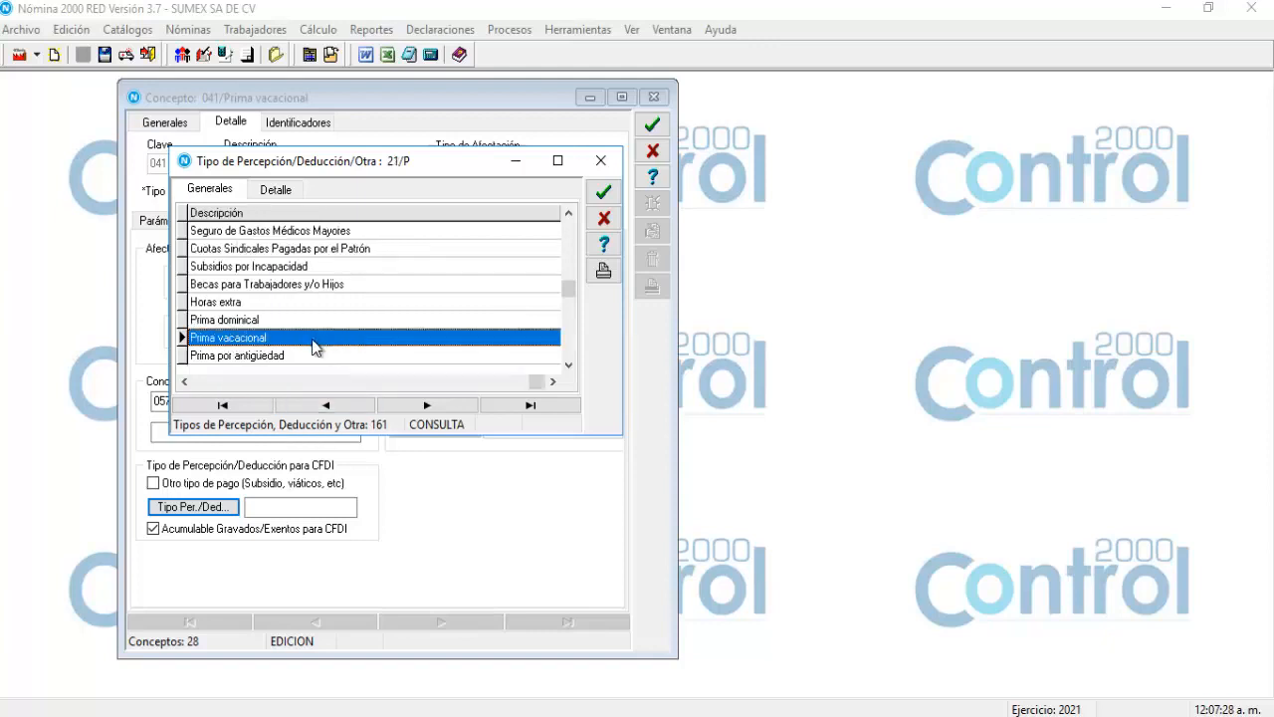
double_click(314, 338)
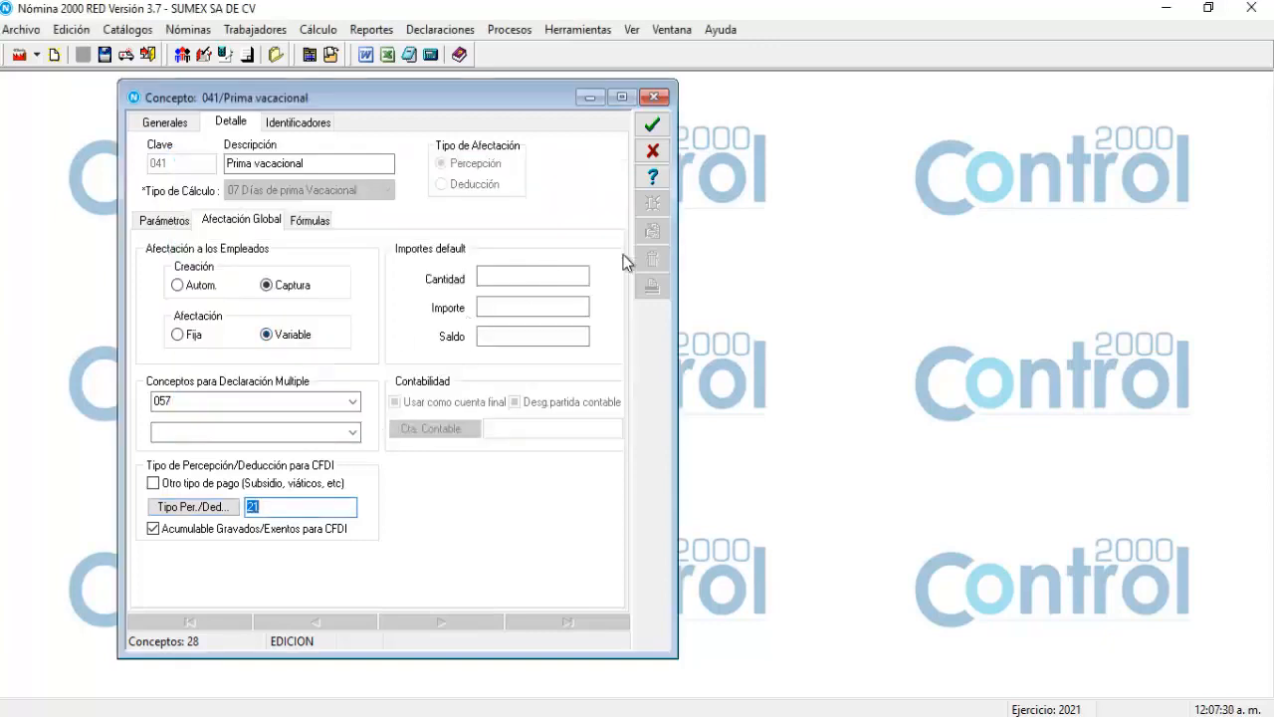
click(654, 127)
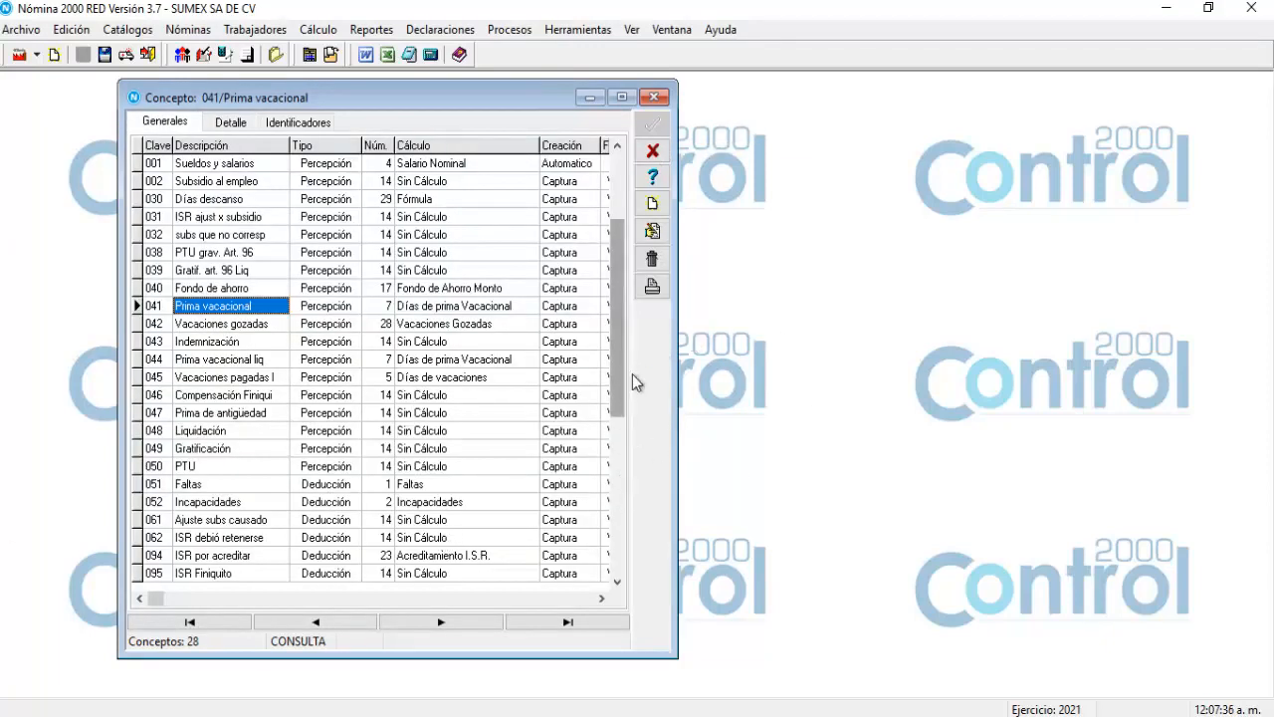
Give concept 098 Retención ISR CFDI deduction type 2, ISR, and save it.
scroll(616, 387, down, 19)
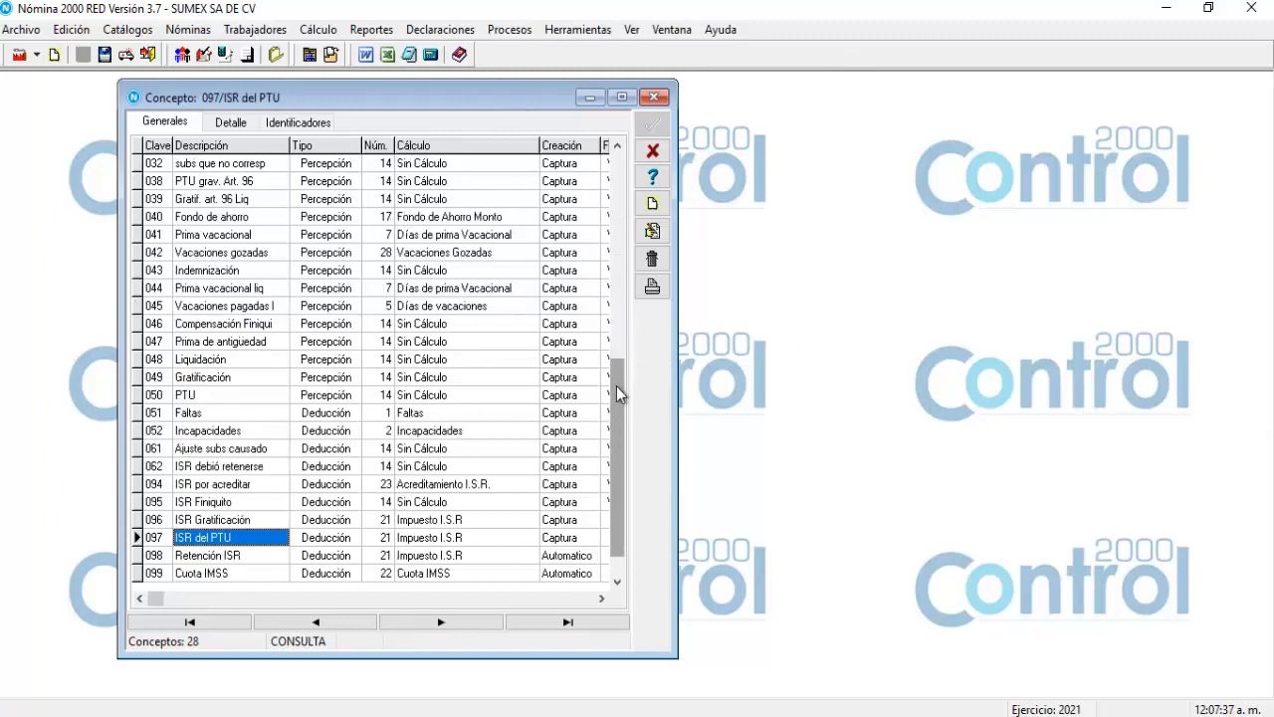
click(253, 553)
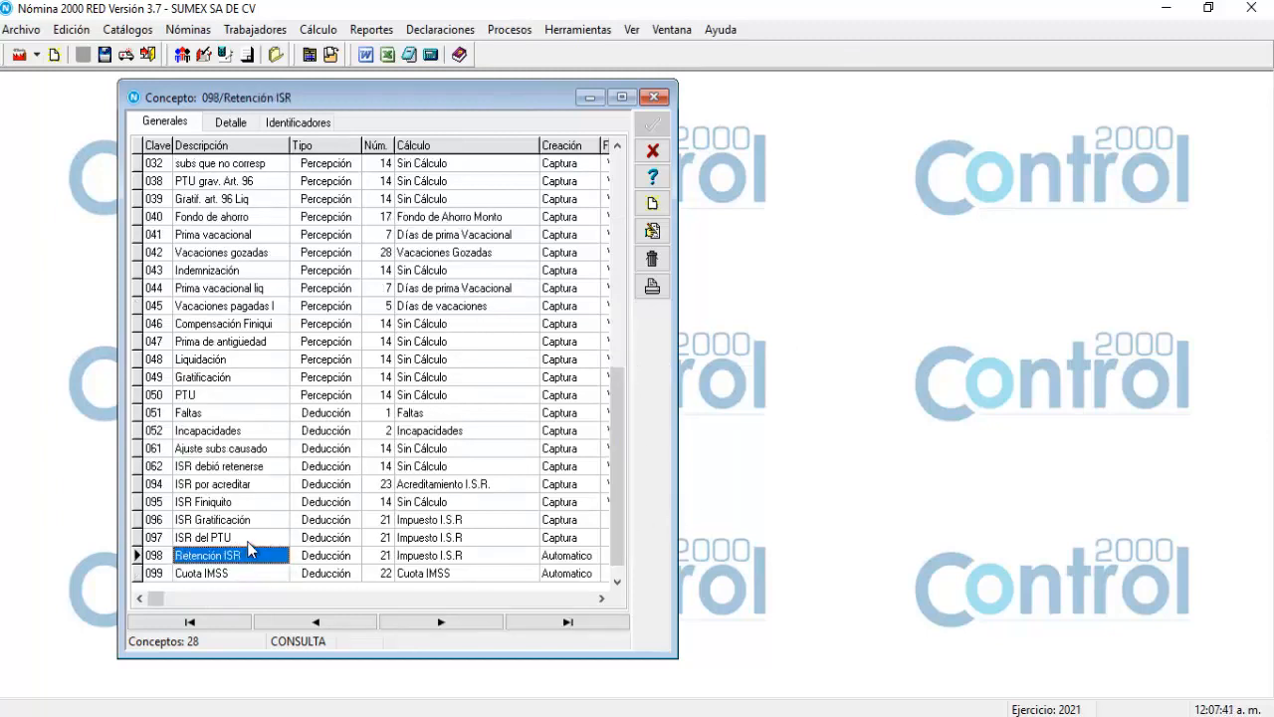
click(651, 233)
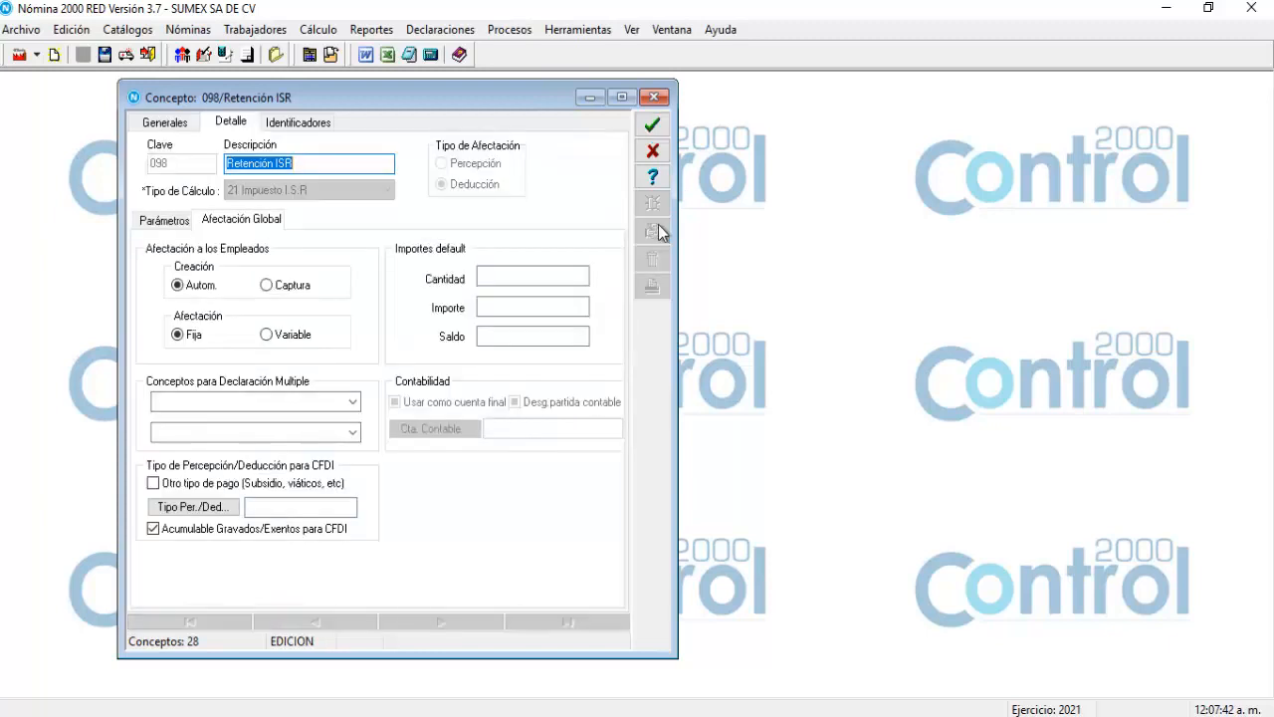
click(154, 223)
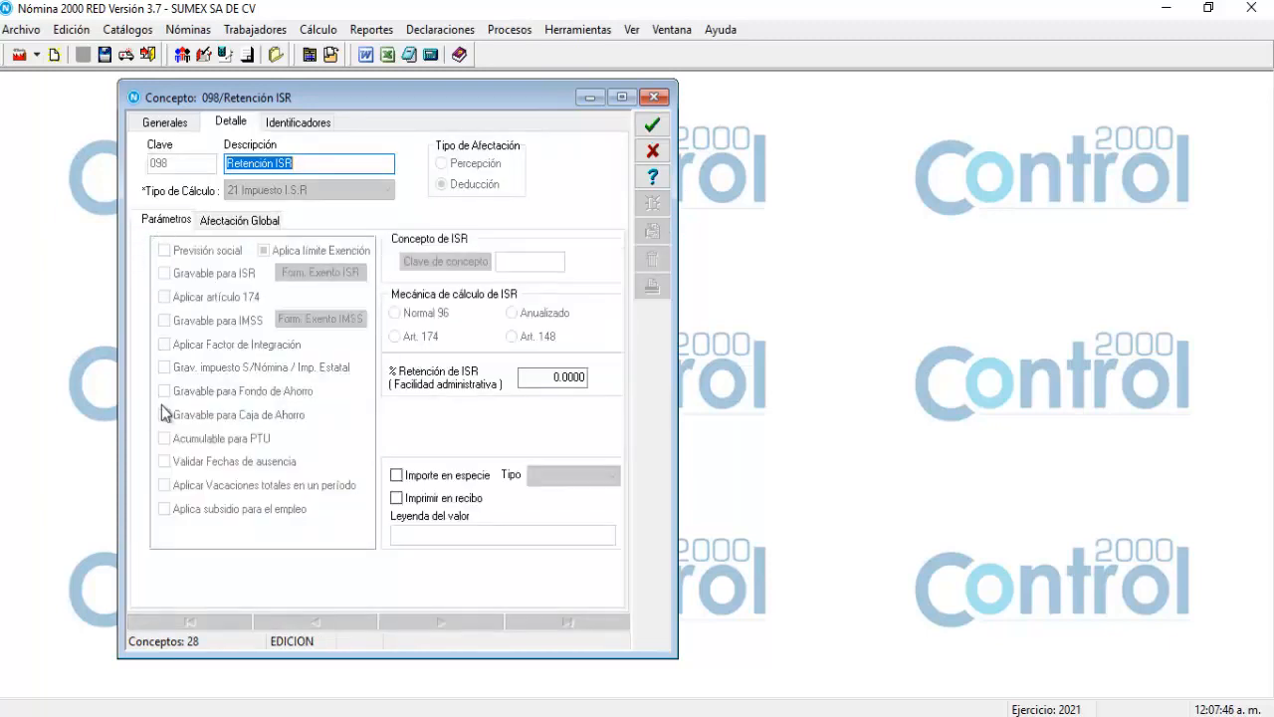
click(244, 223)
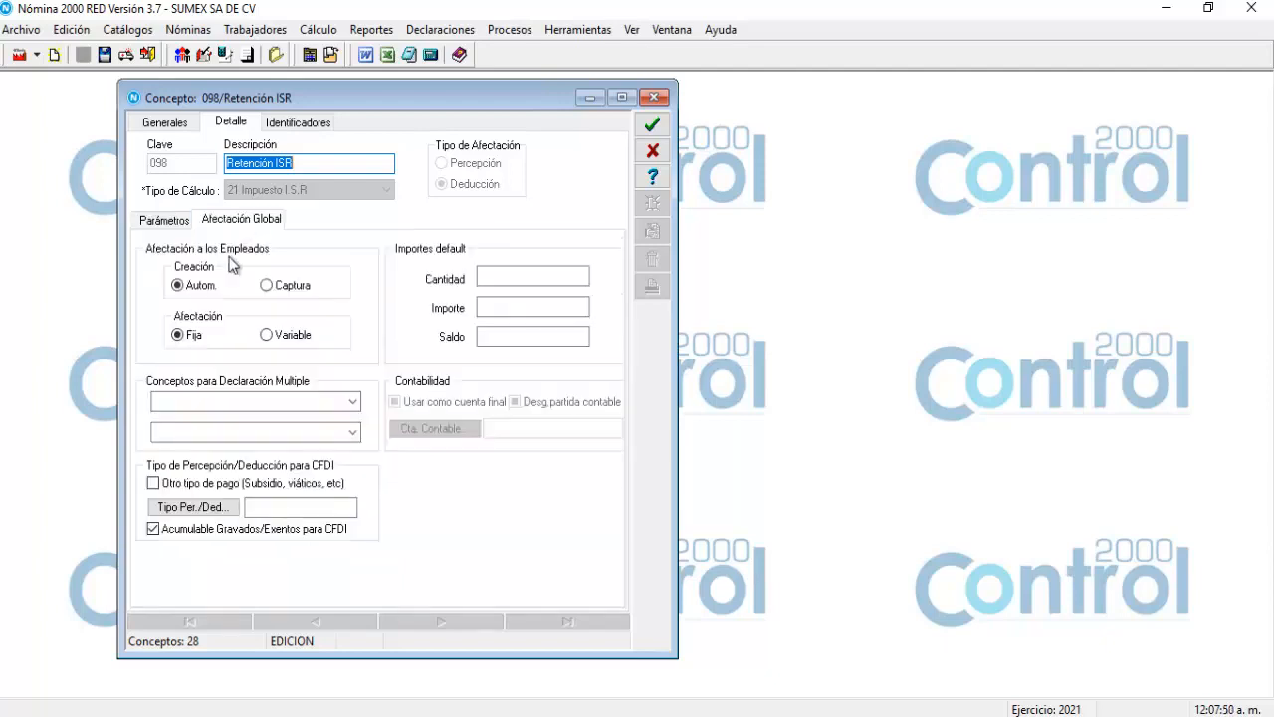
click(191, 508)
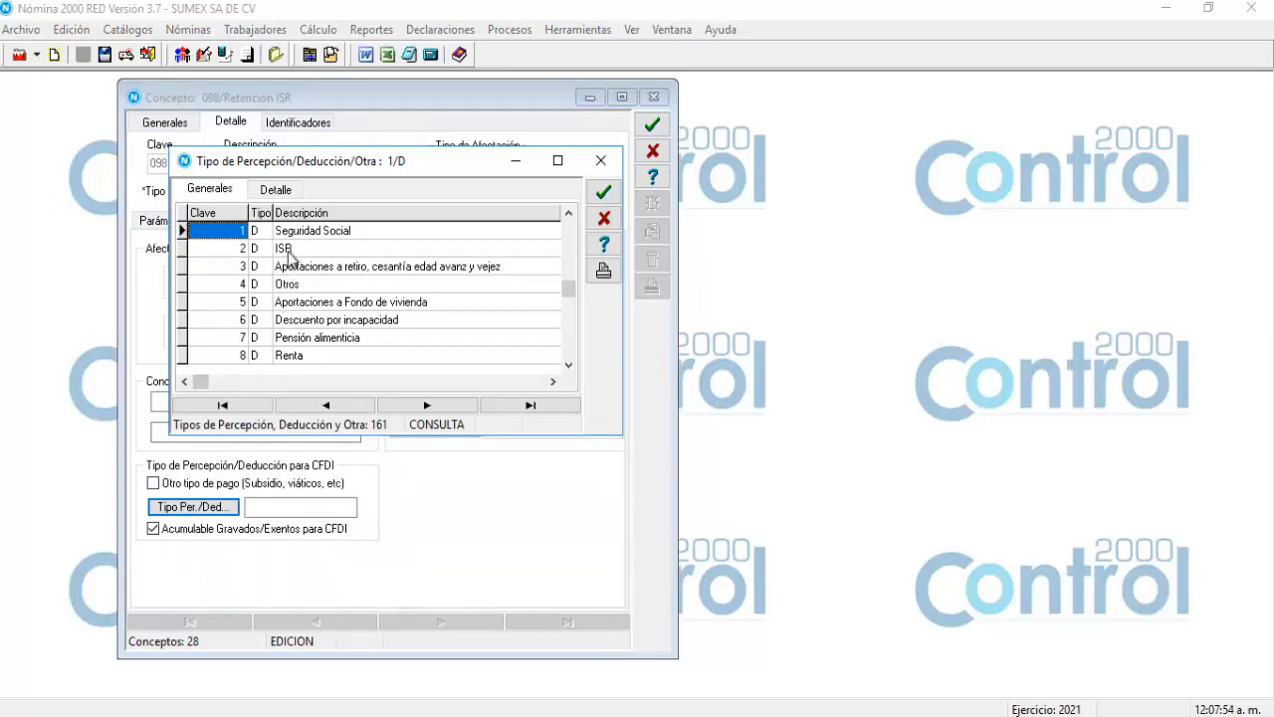
double_click(288, 251)
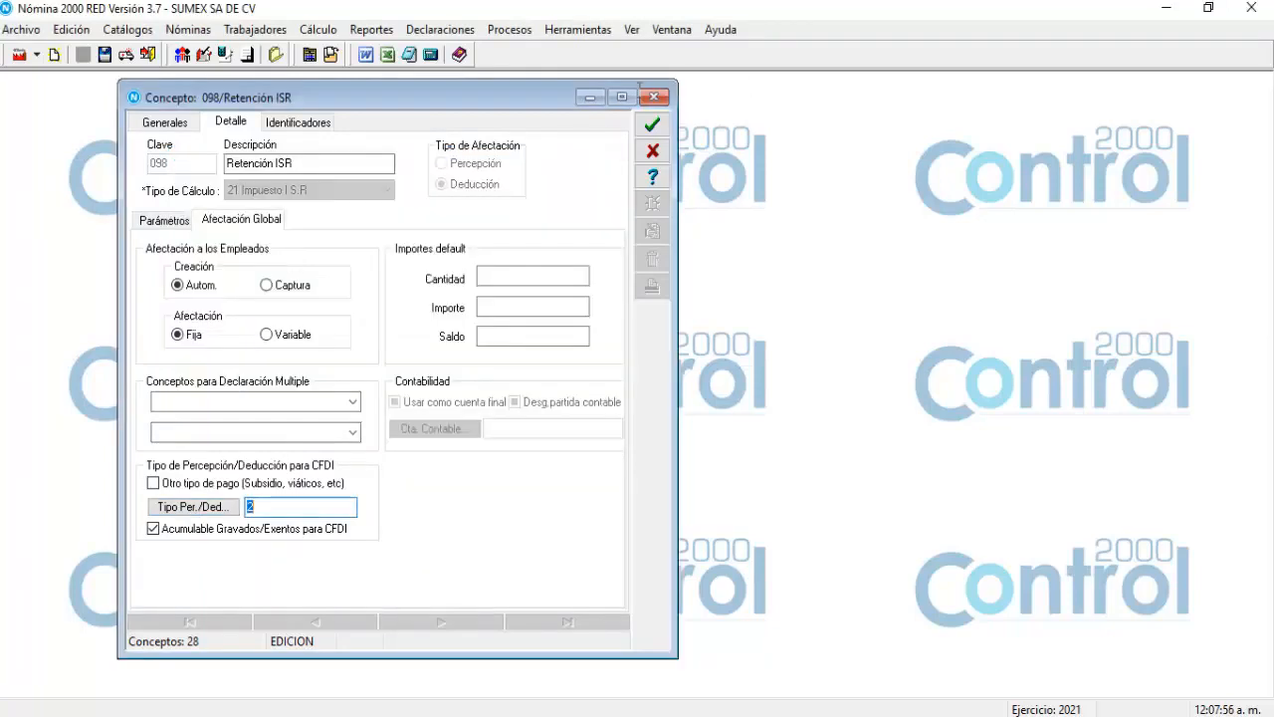
click(652, 123)
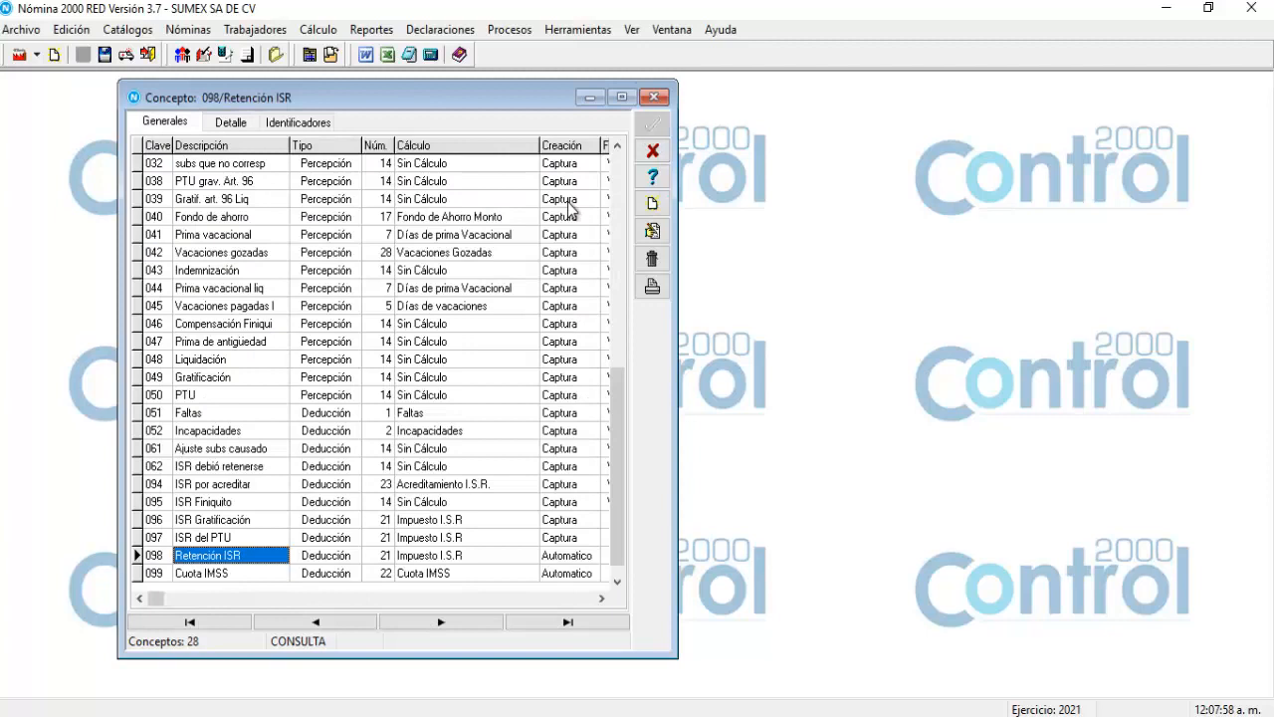
Give concept 099 Cuota IMSS deduction type 1, Seguridad Social, and save it.
click(162, 575)
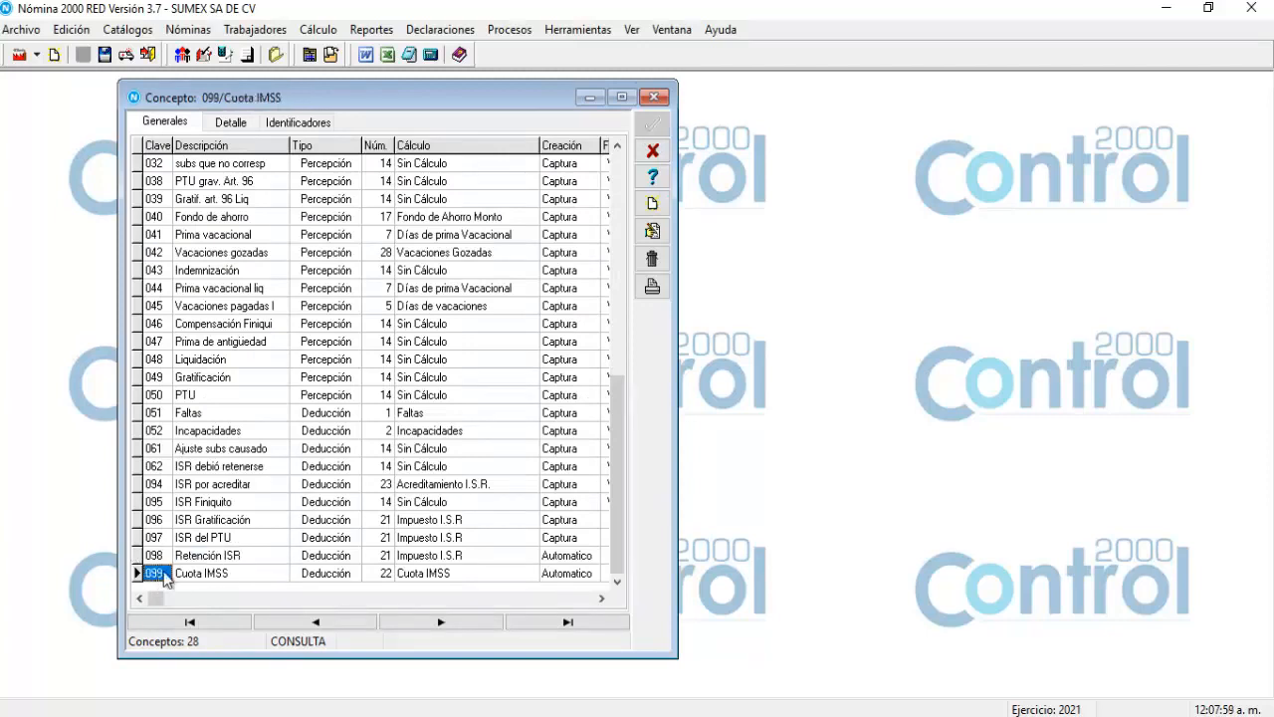
click(656, 235)
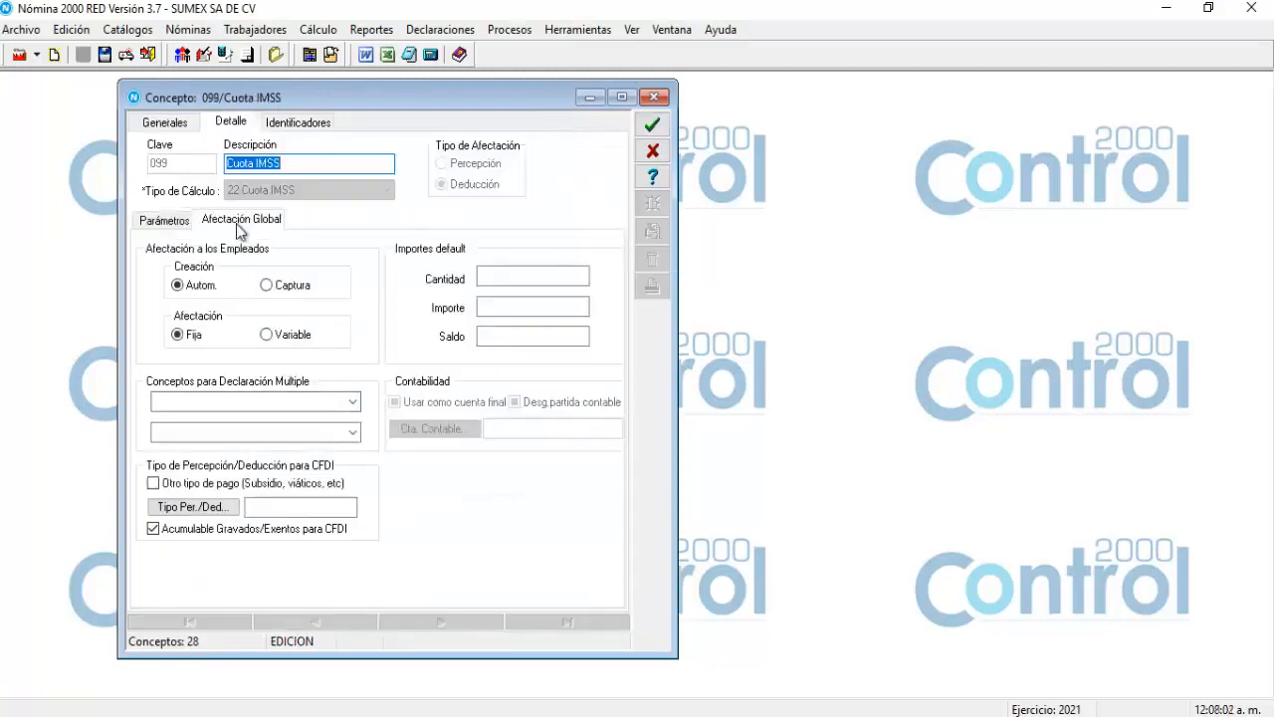
click(209, 509)
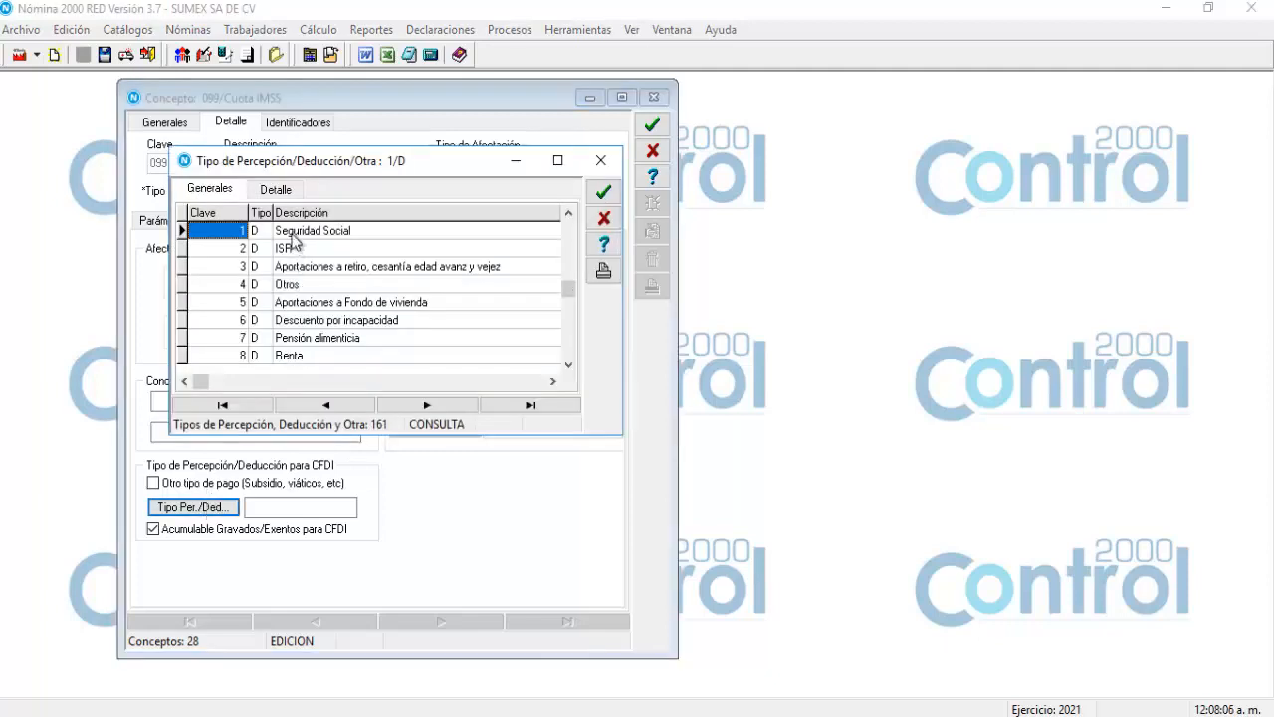
double_click(291, 234)
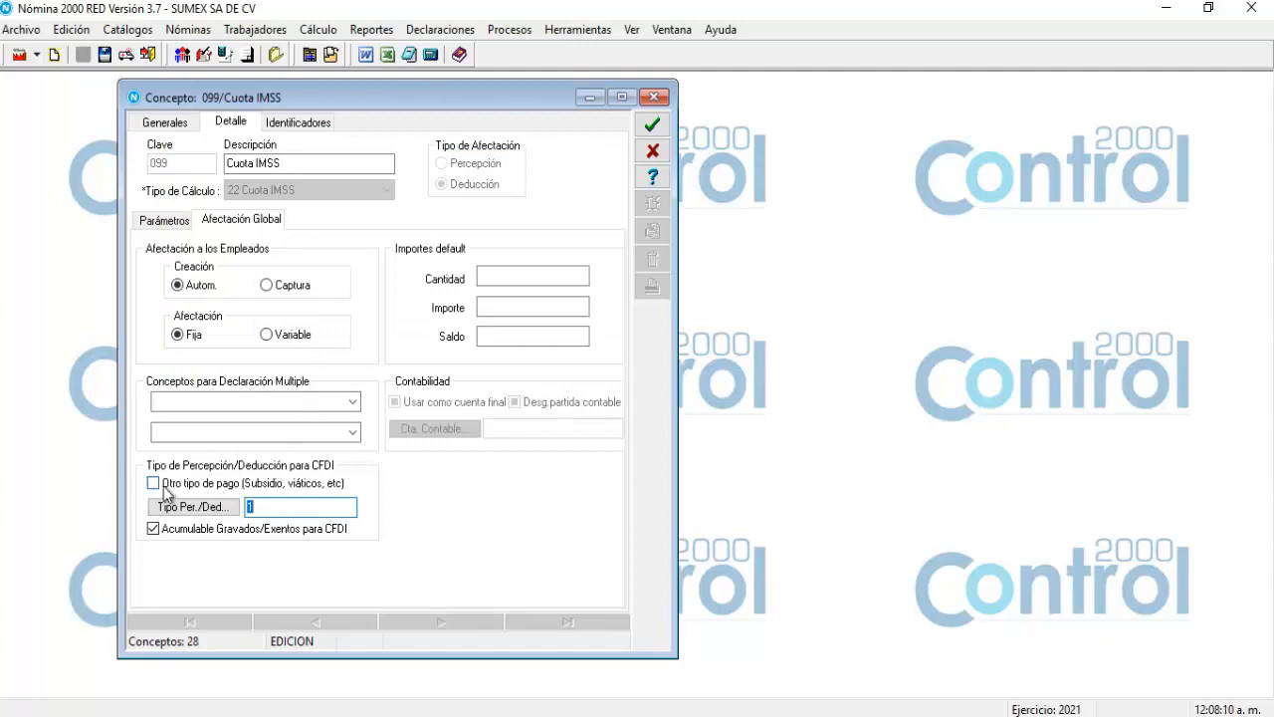
click(651, 146)
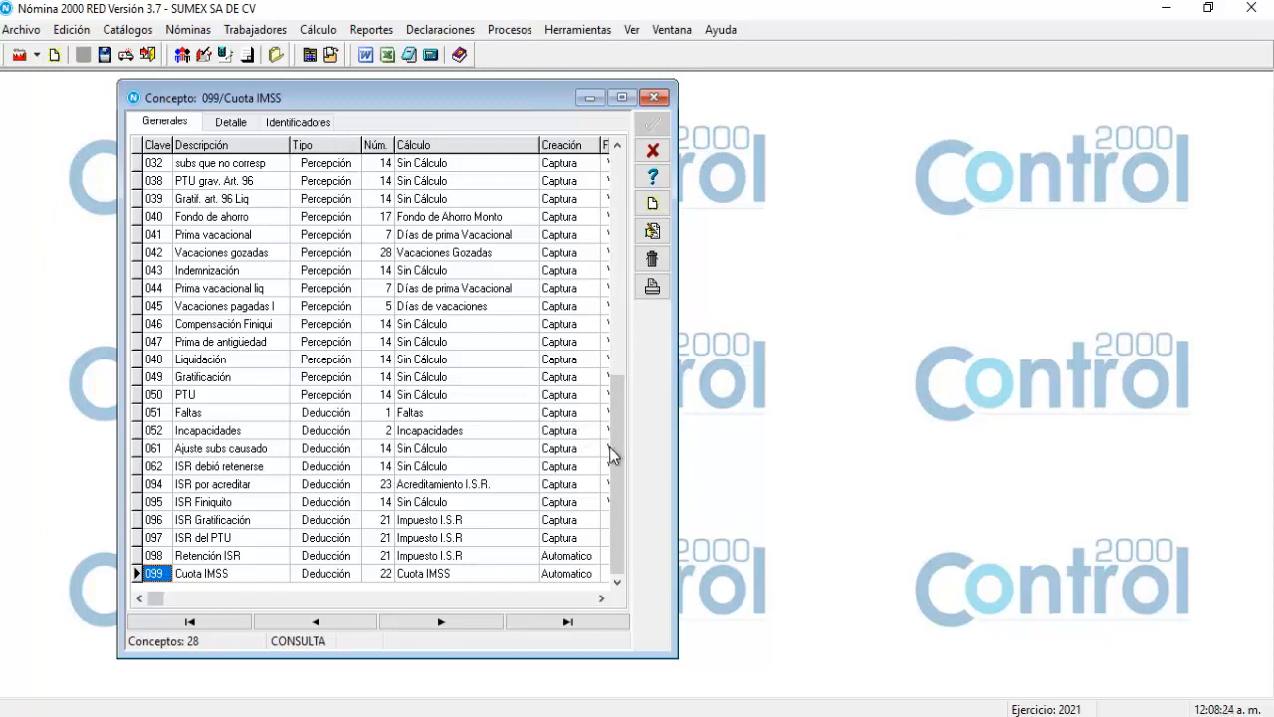
drag(612, 449, 610, 212)
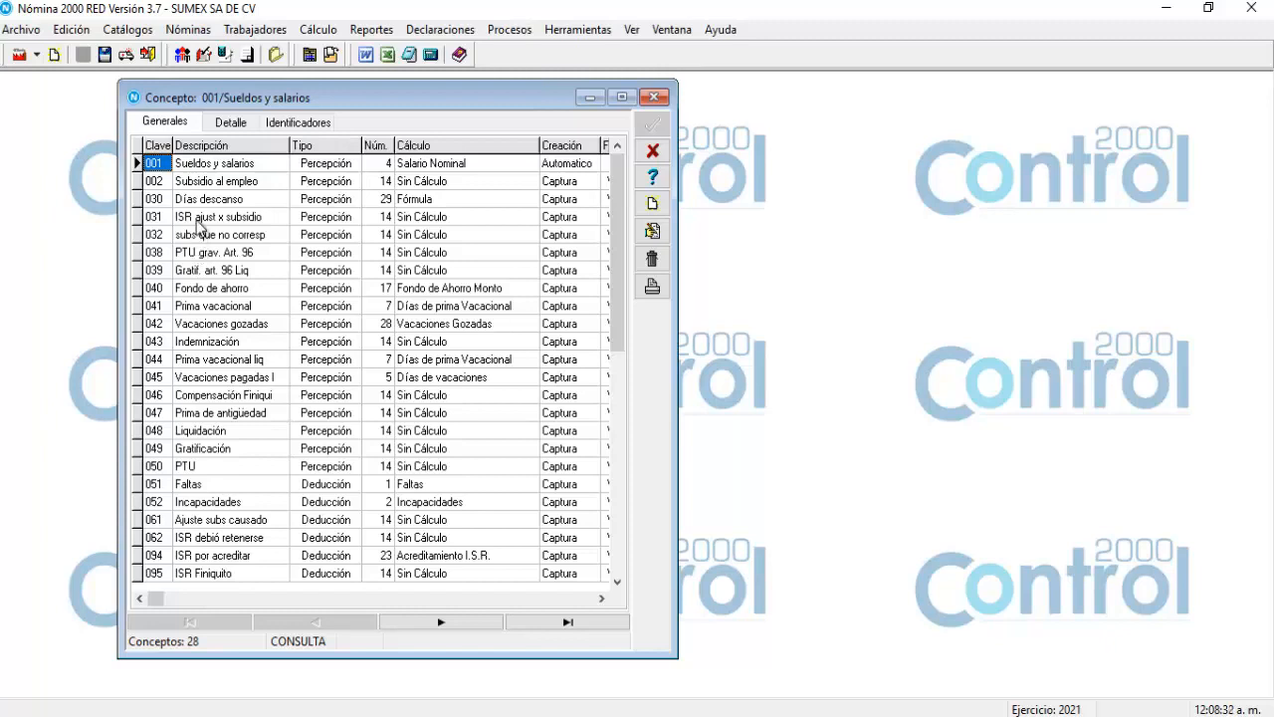
click(198, 223)
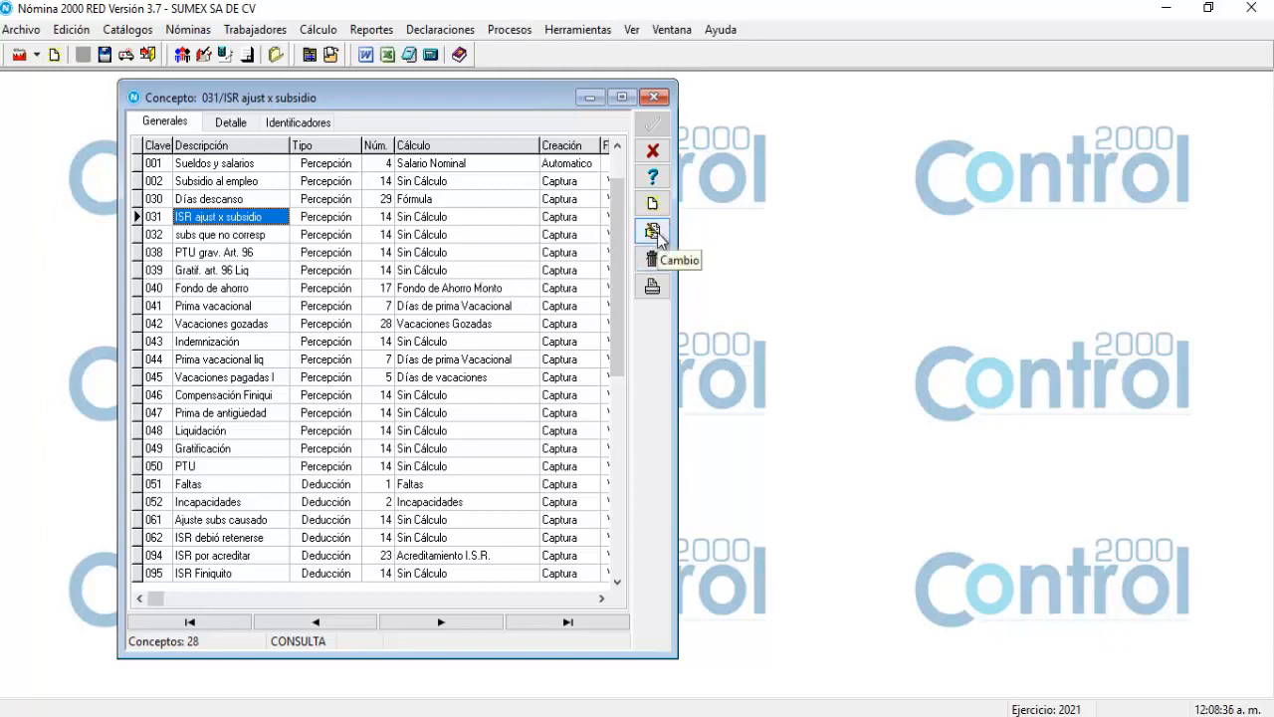
click(654, 232)
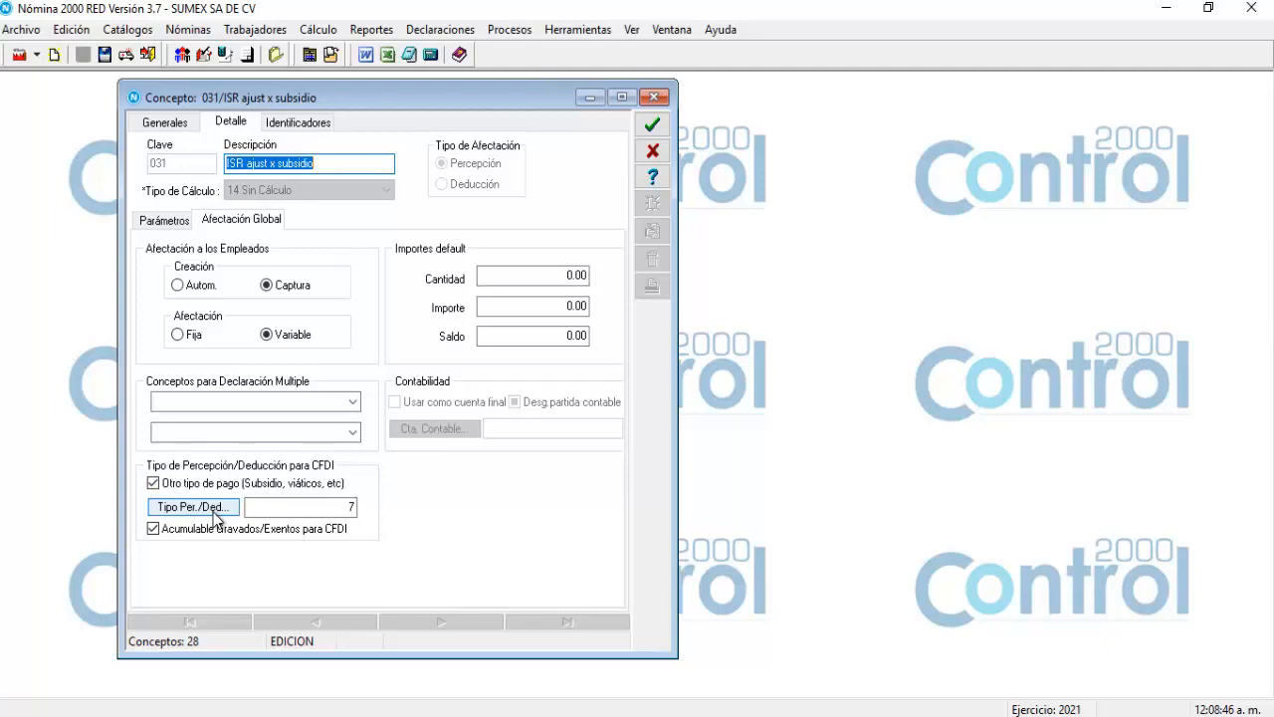
click(213, 510)
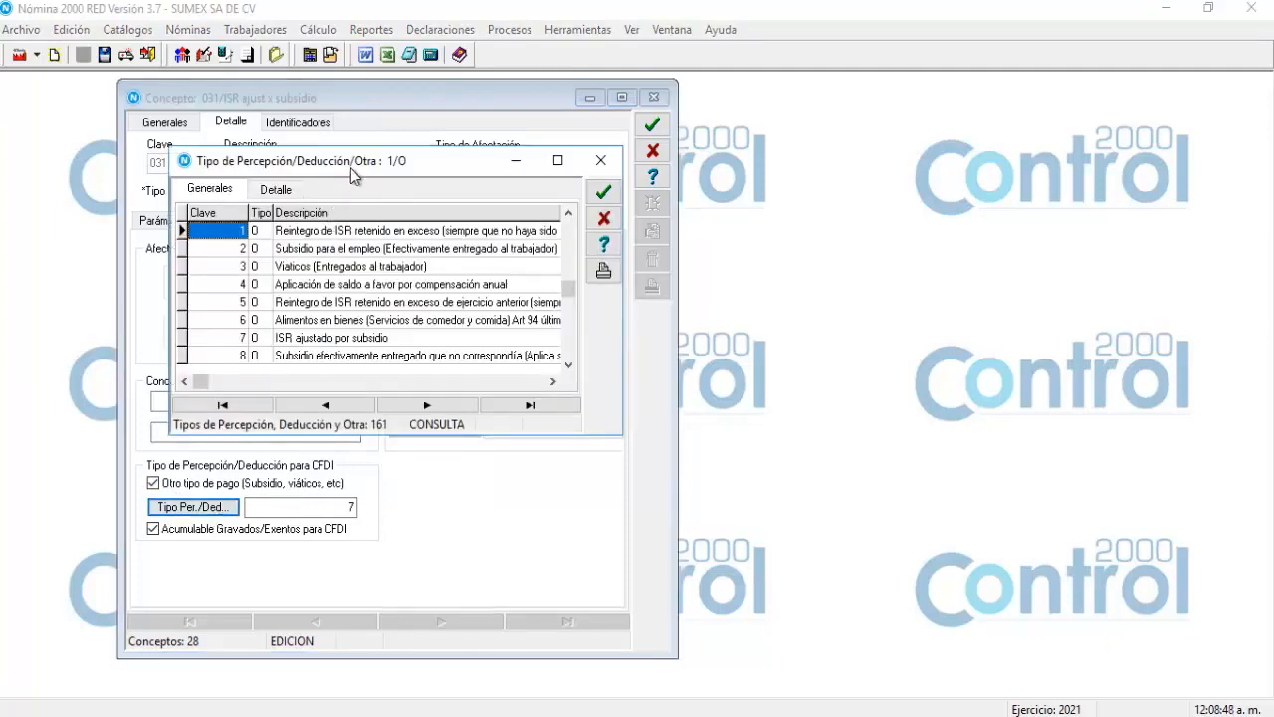
drag(352, 174, 562, 287)
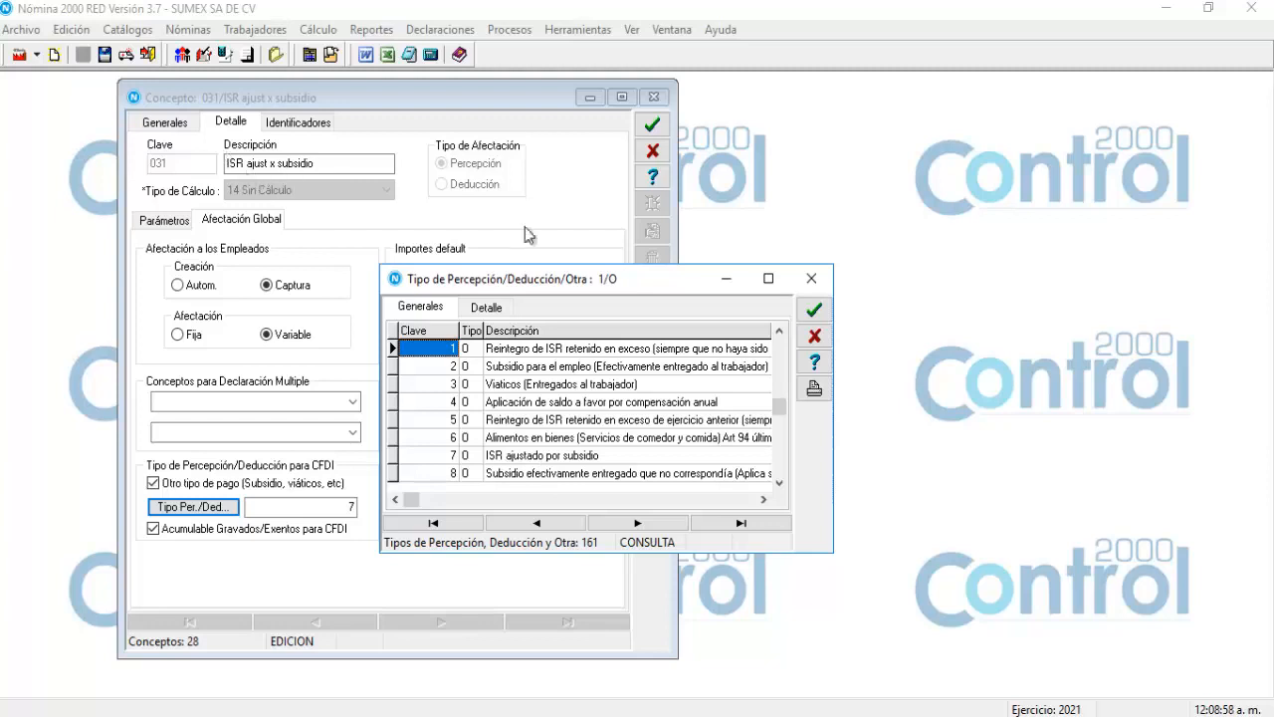
click(813, 310)
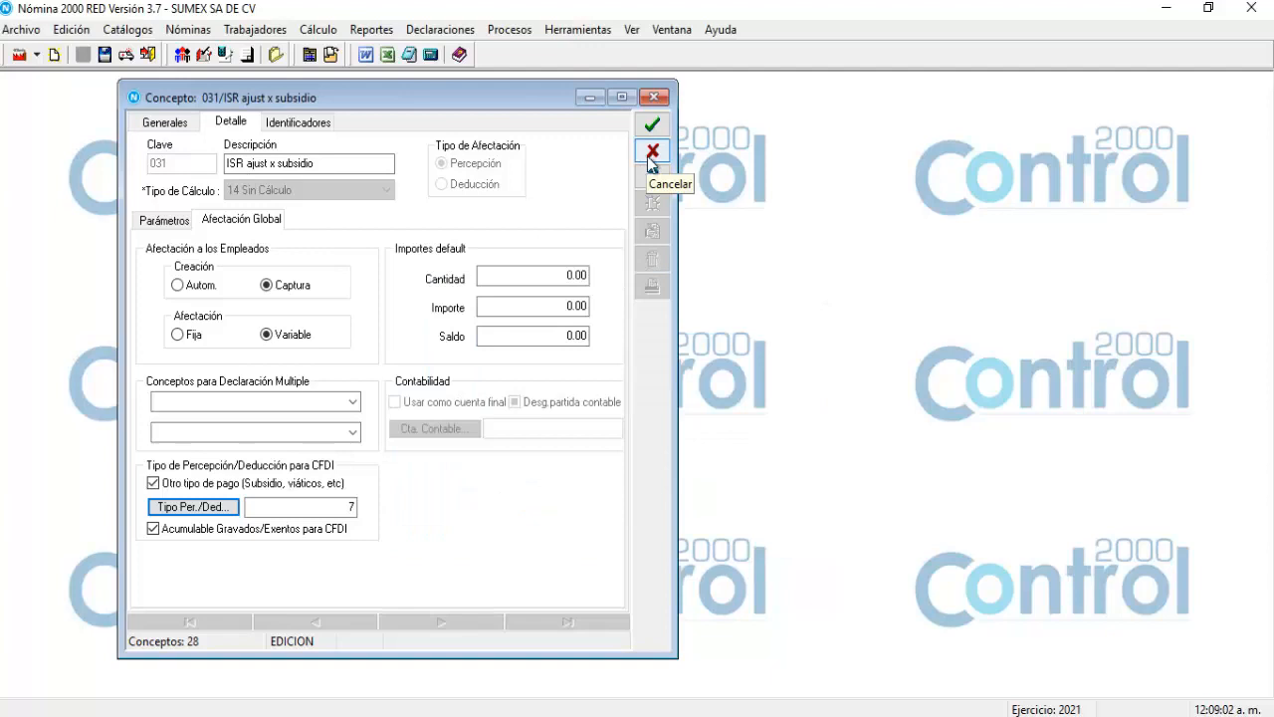
click(652, 157)
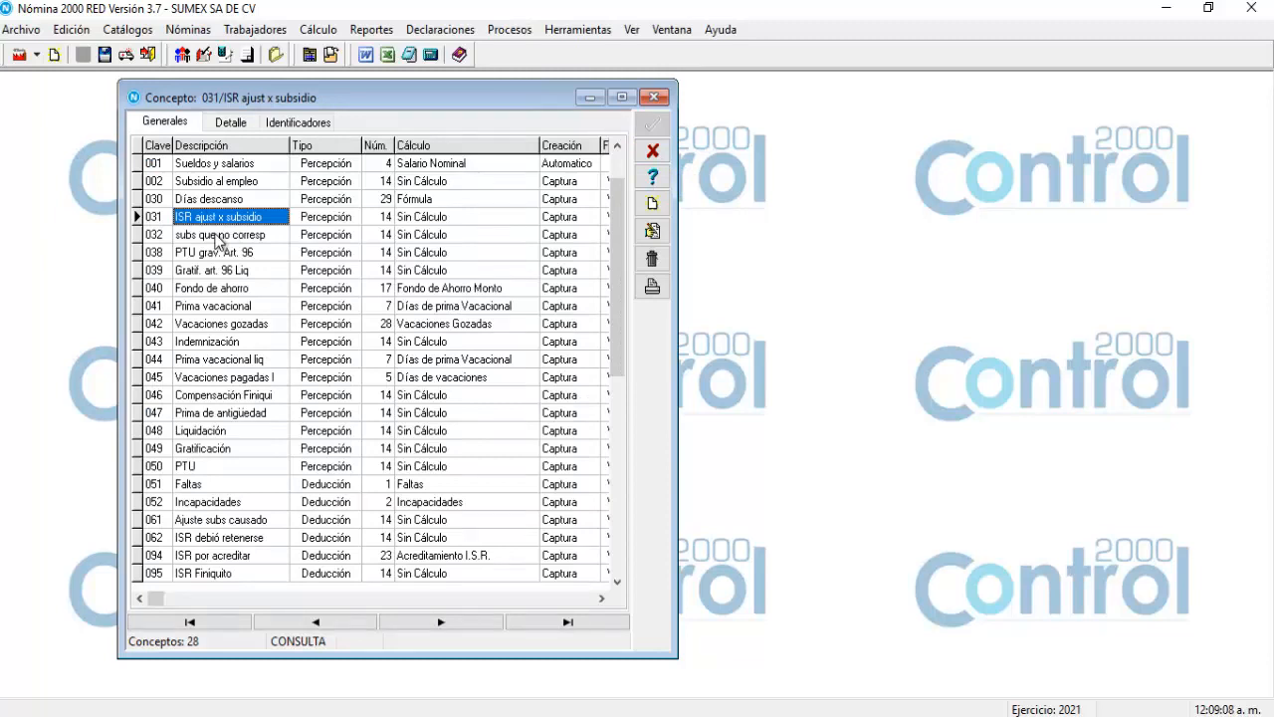
click(216, 242)
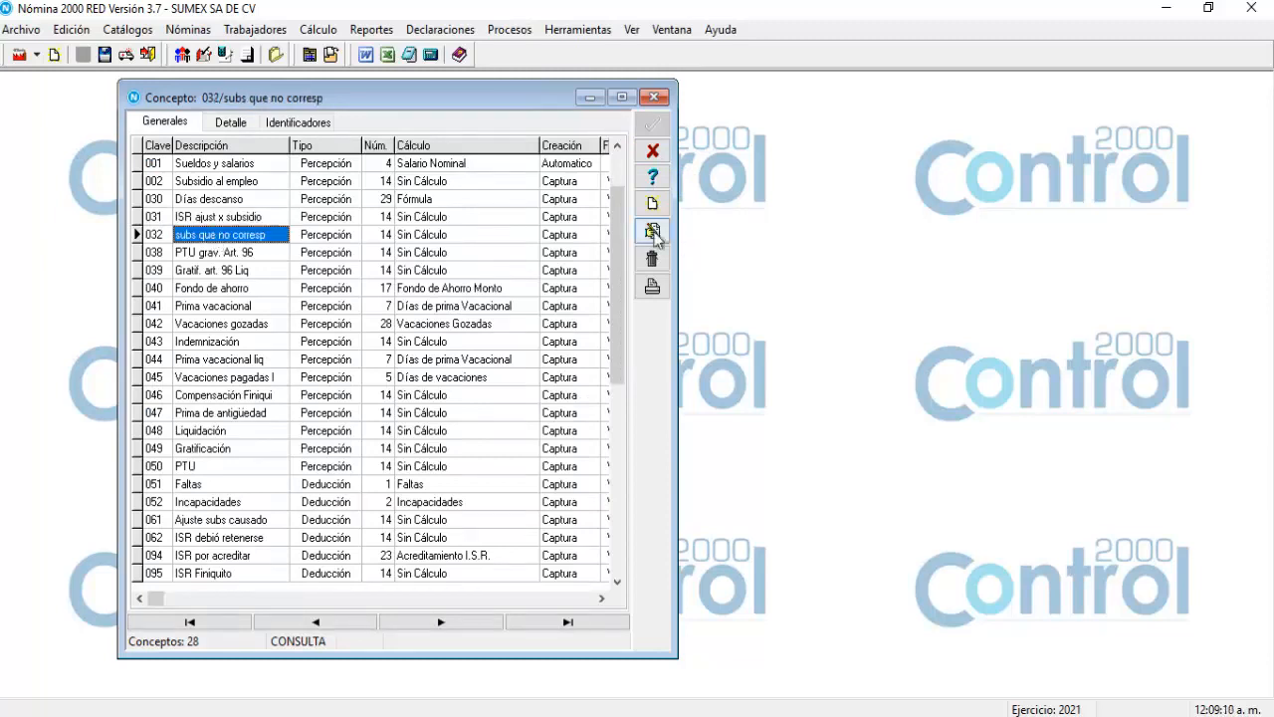
click(653, 233)
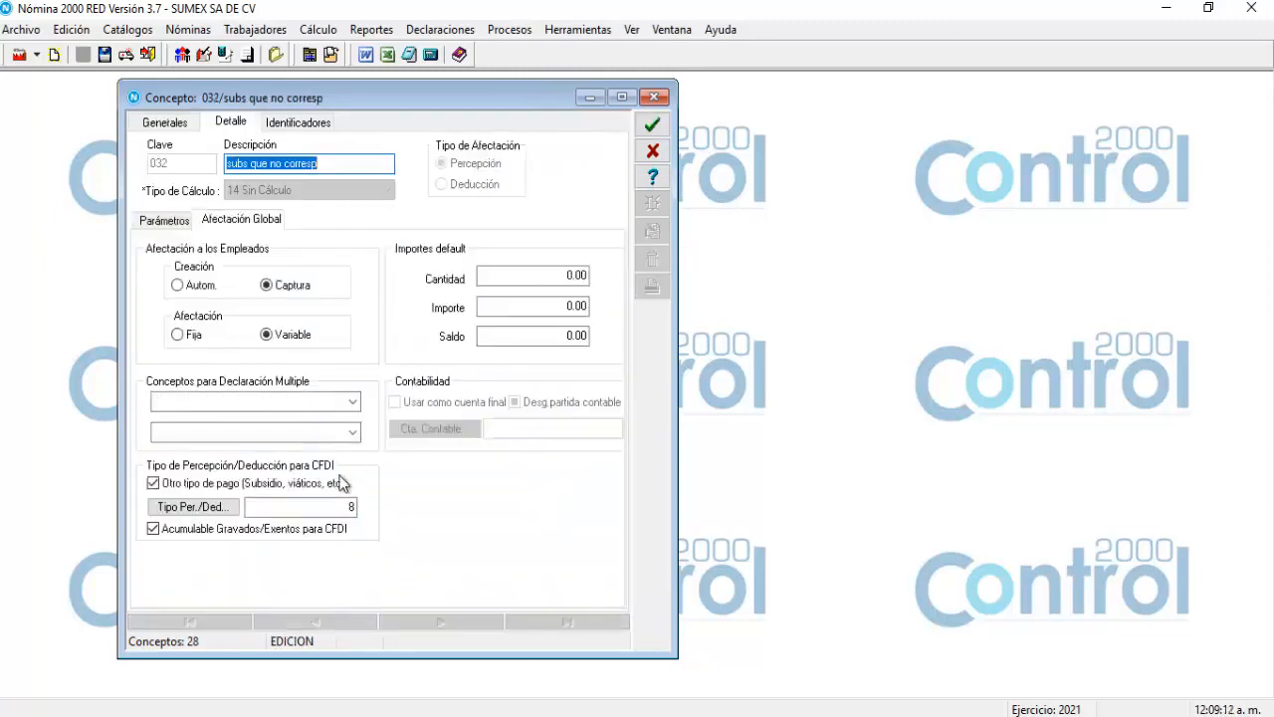
click(206, 506)
drag(344, 162, 554, 288)
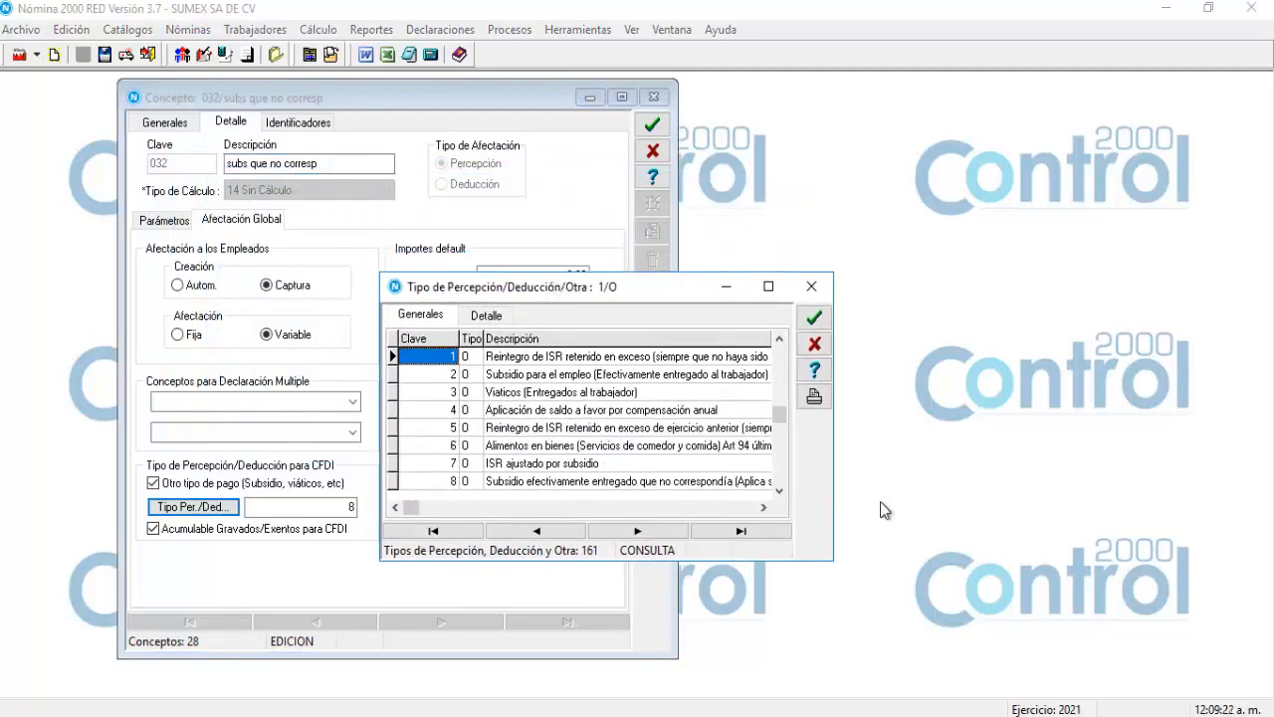
drag(836, 509, 923, 509)
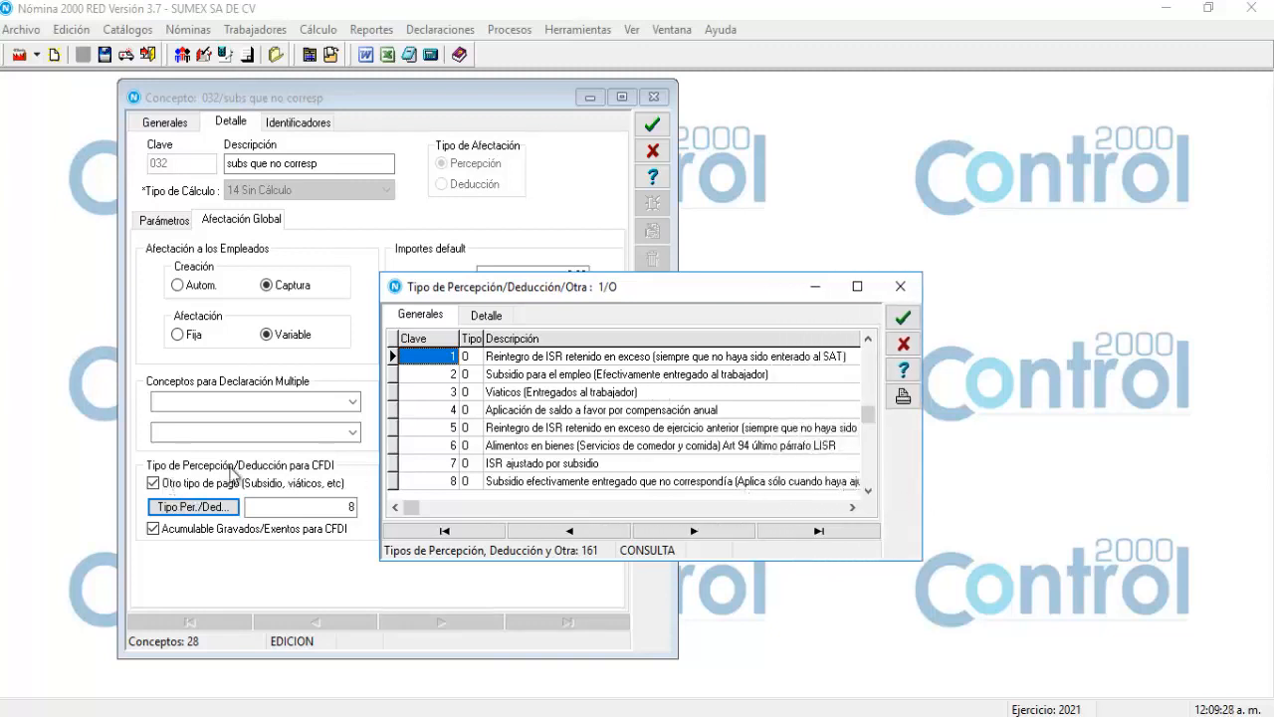
click(899, 287)
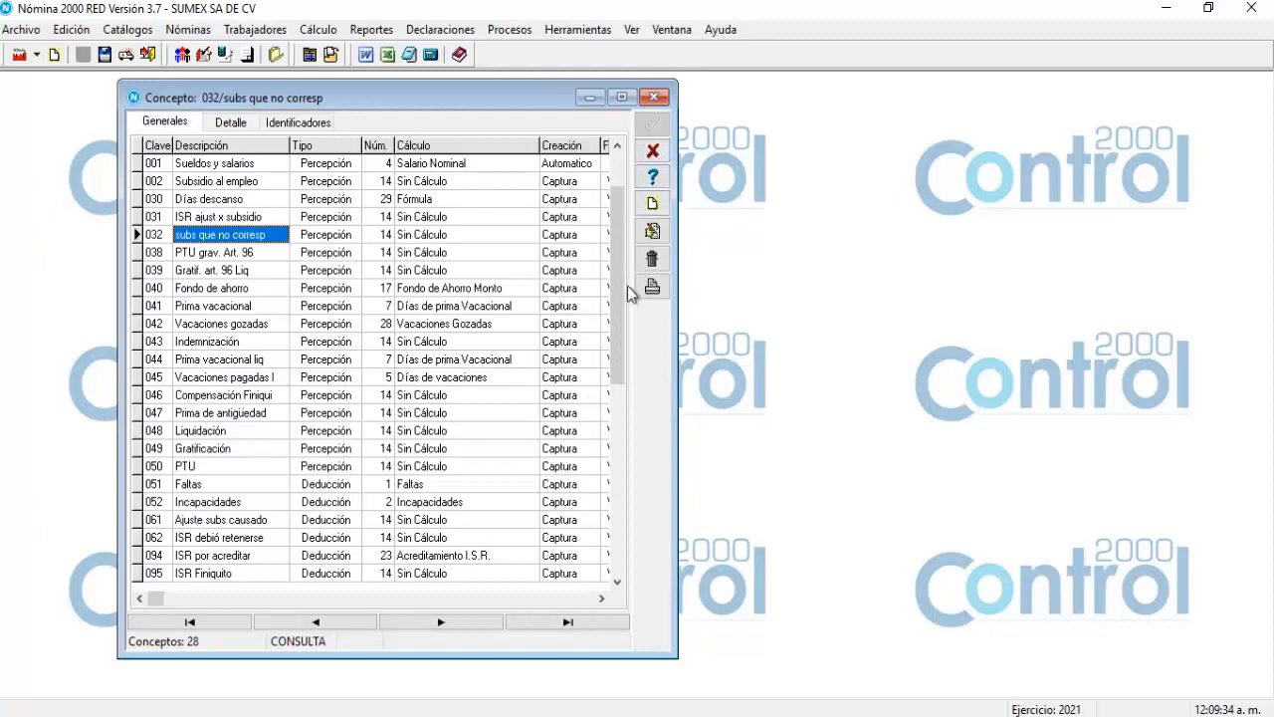
drag(619, 307, 612, 381)
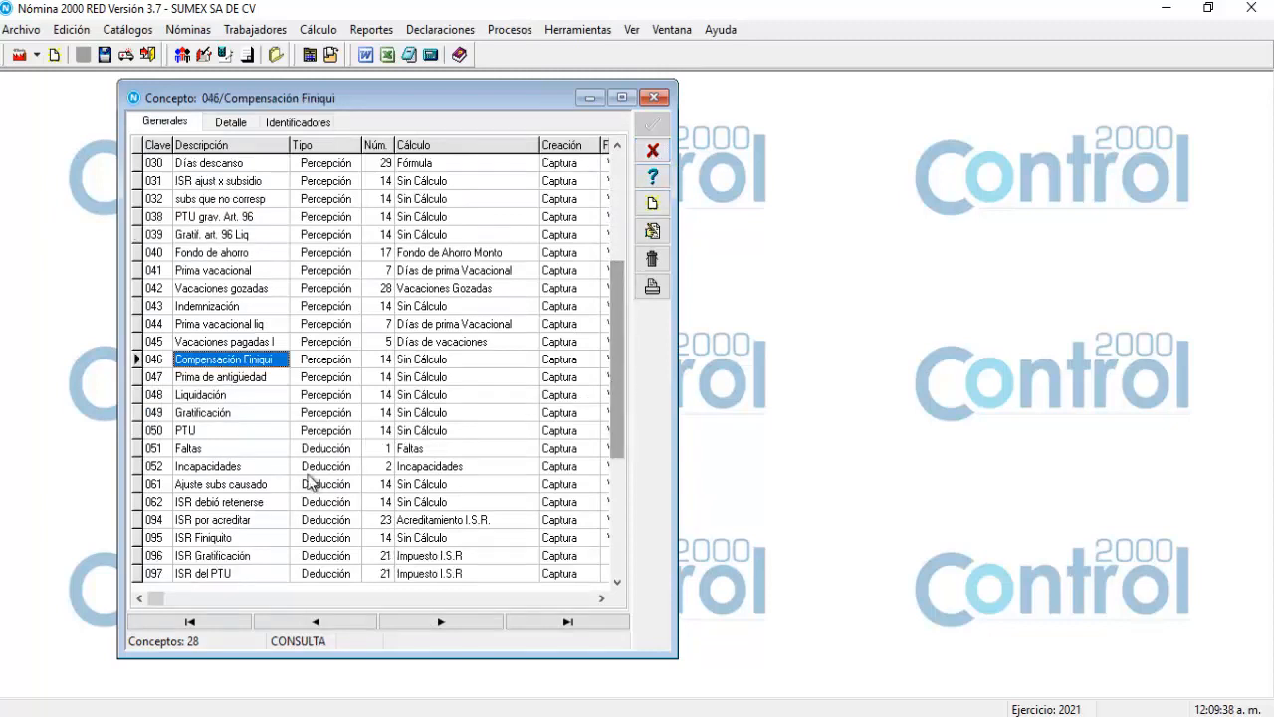
click(191, 487)
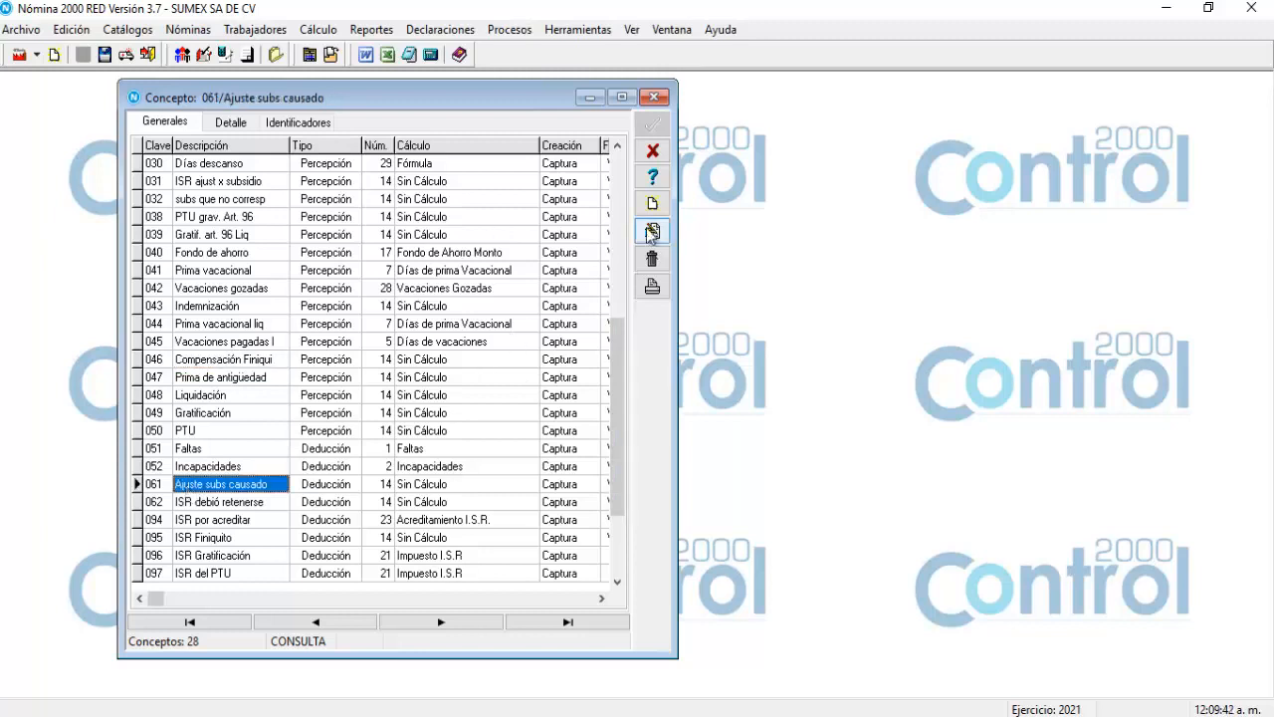
click(651, 232)
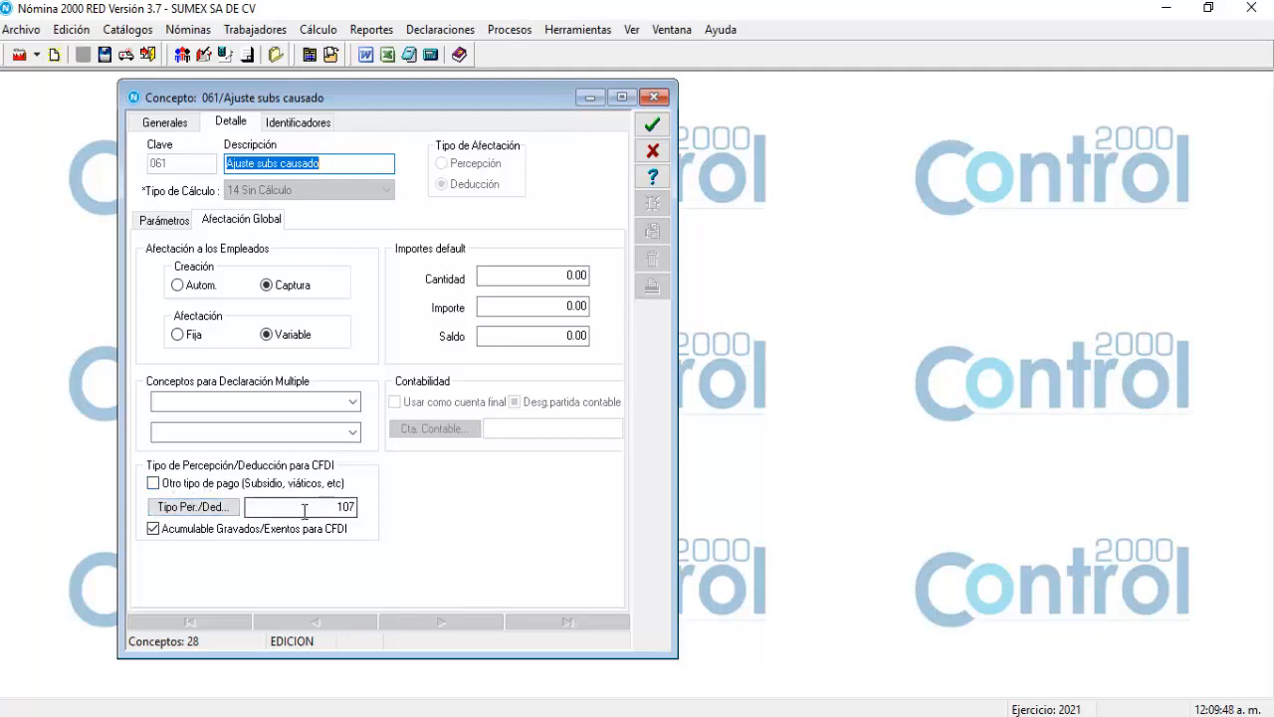
click(205, 507)
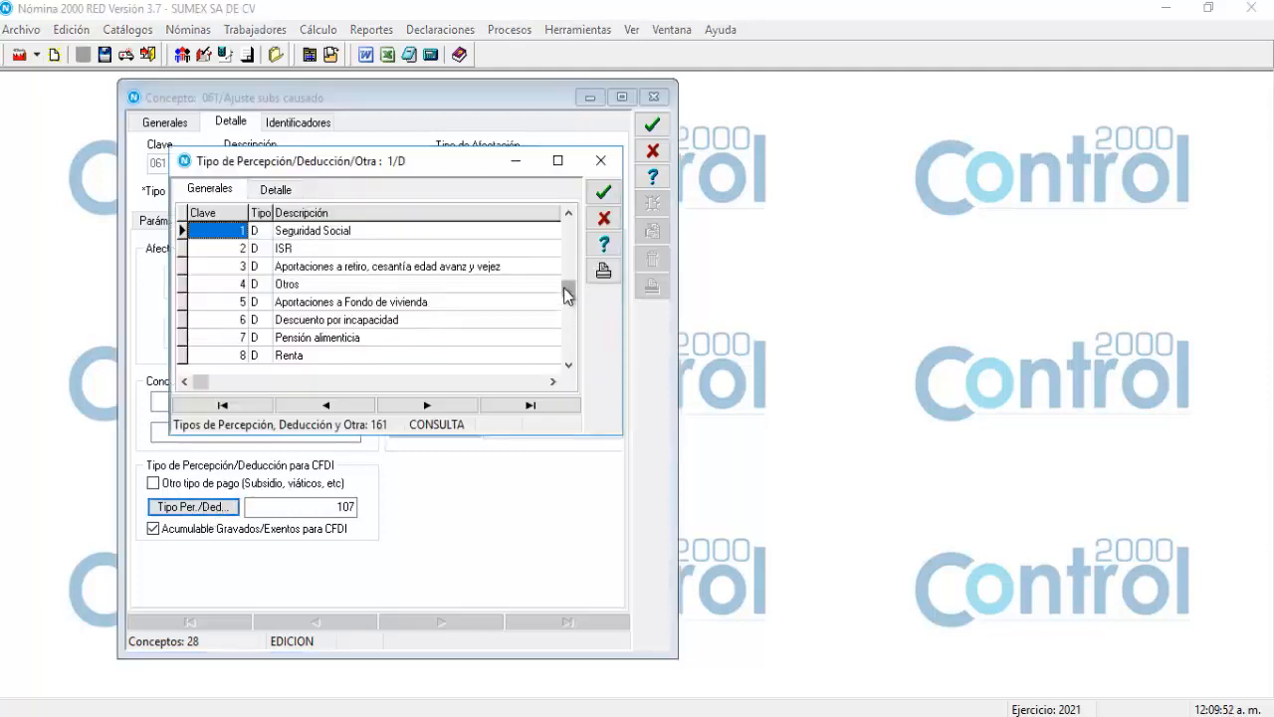
drag(565, 293, 567, 360)
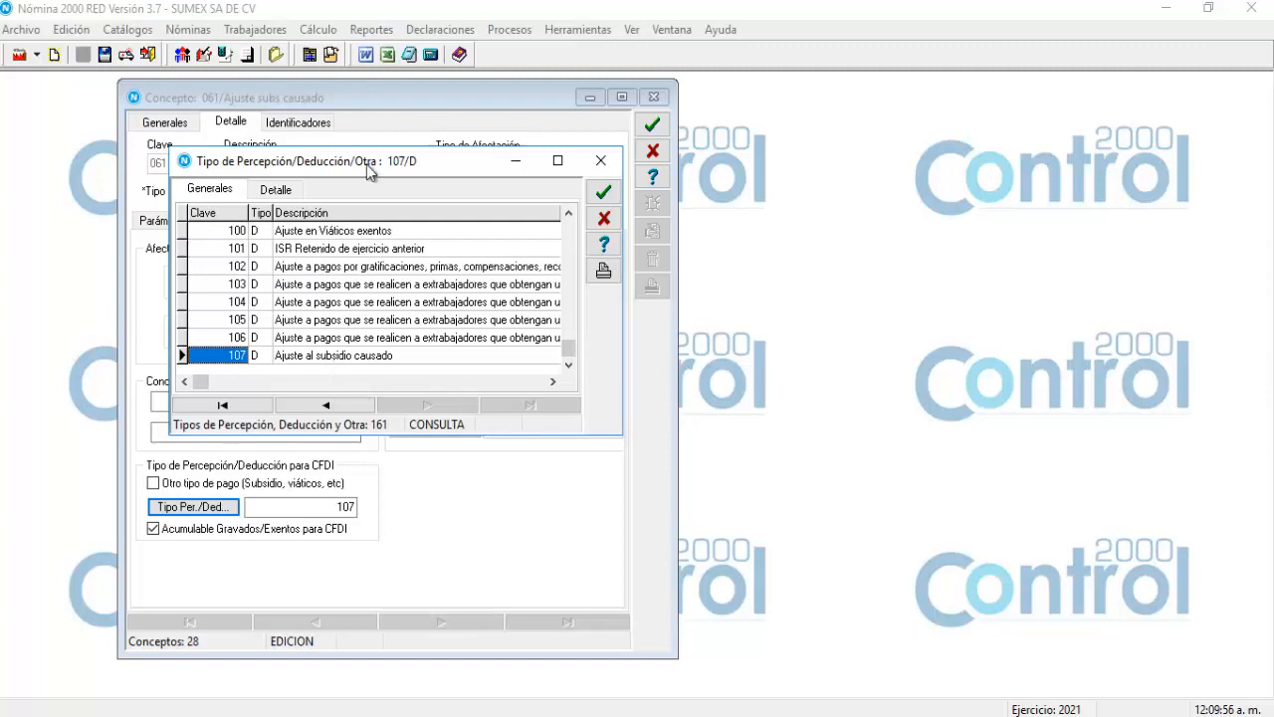
drag(364, 171, 361, 196)
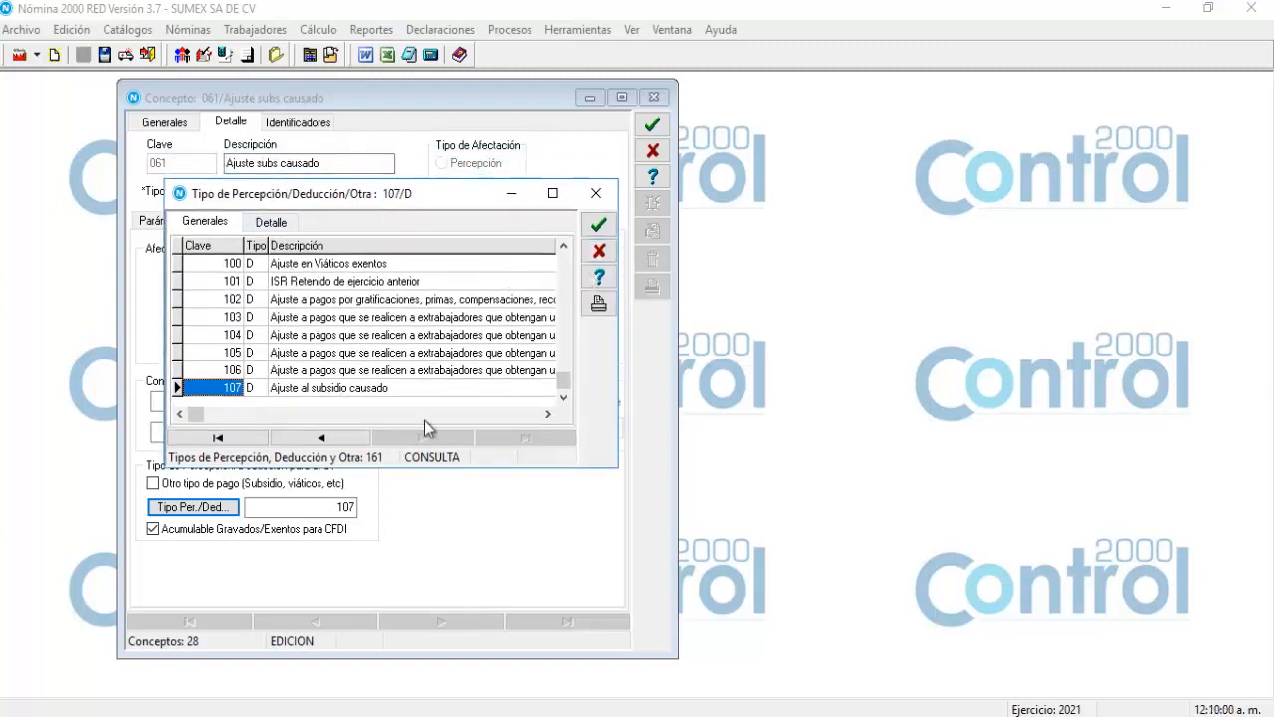
click(599, 253)
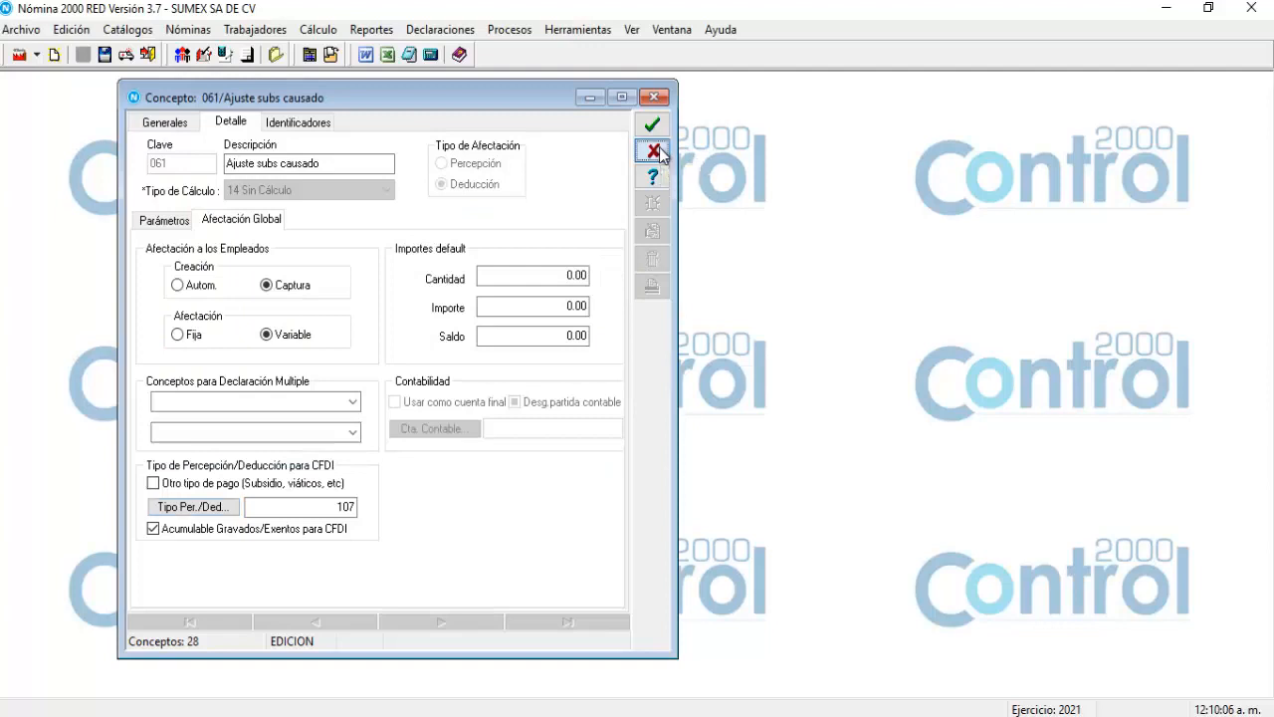
click(654, 152)
click(190, 471)
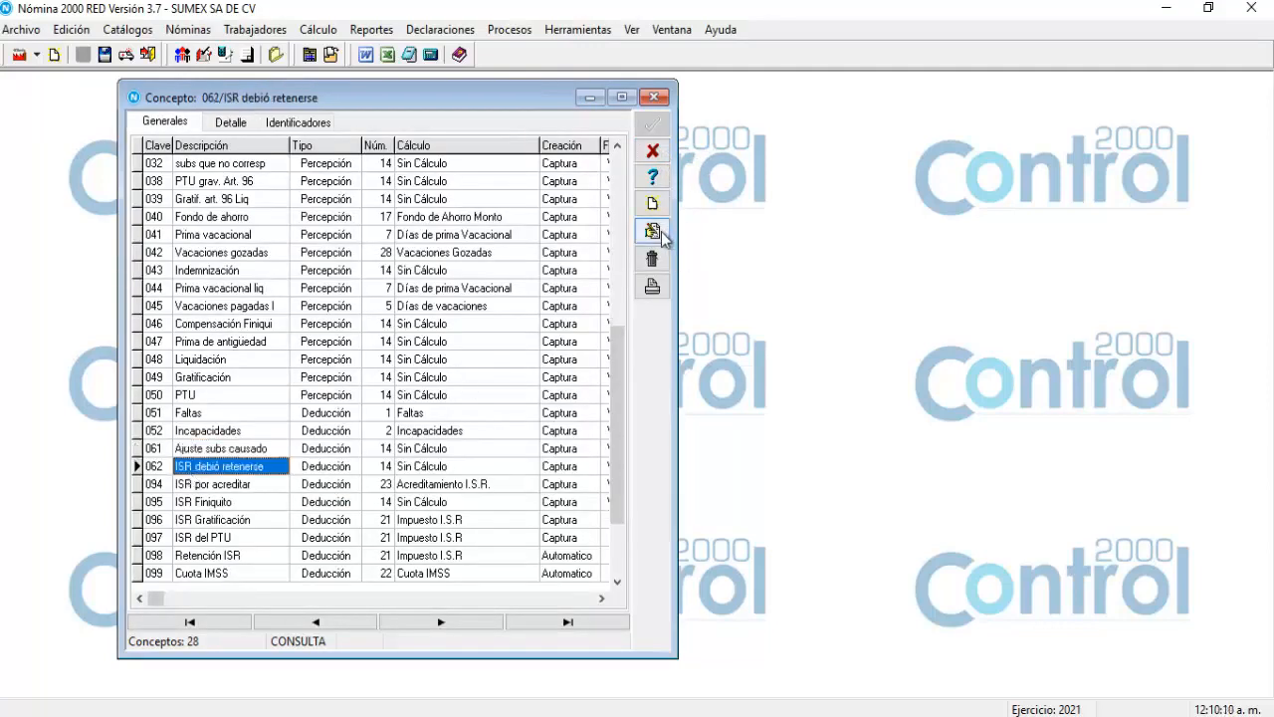
click(652, 230)
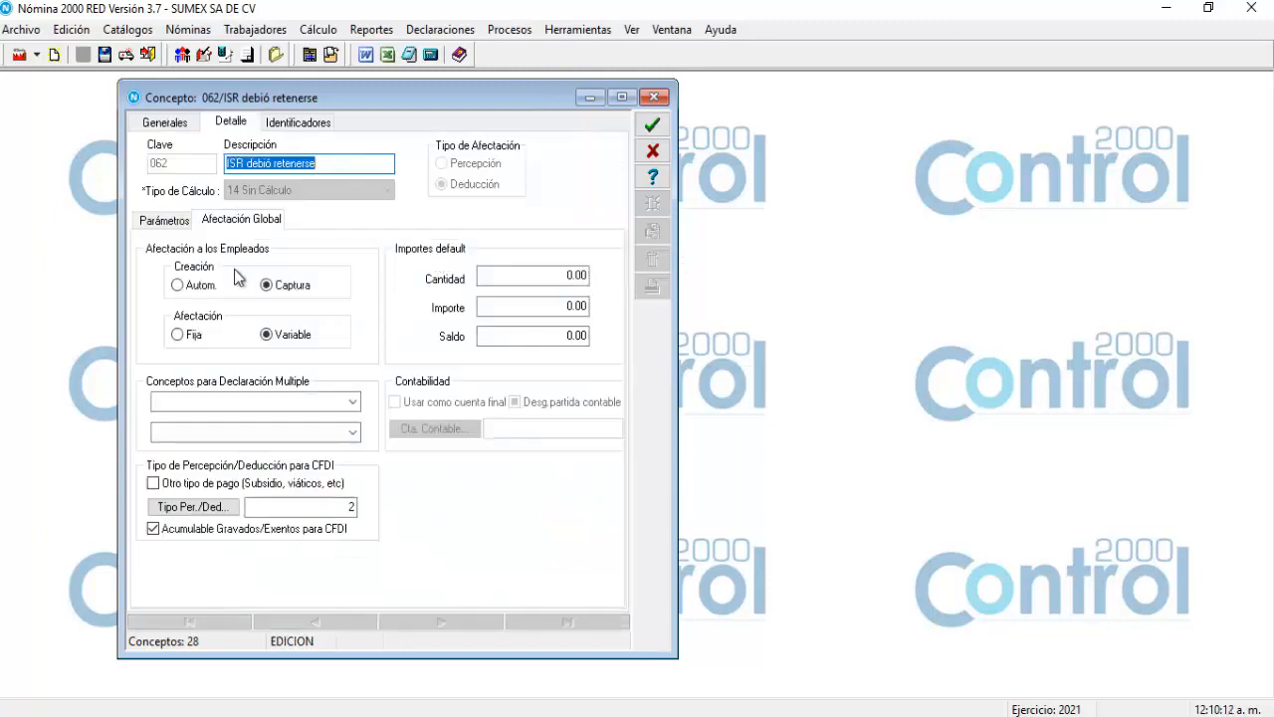
click(208, 508)
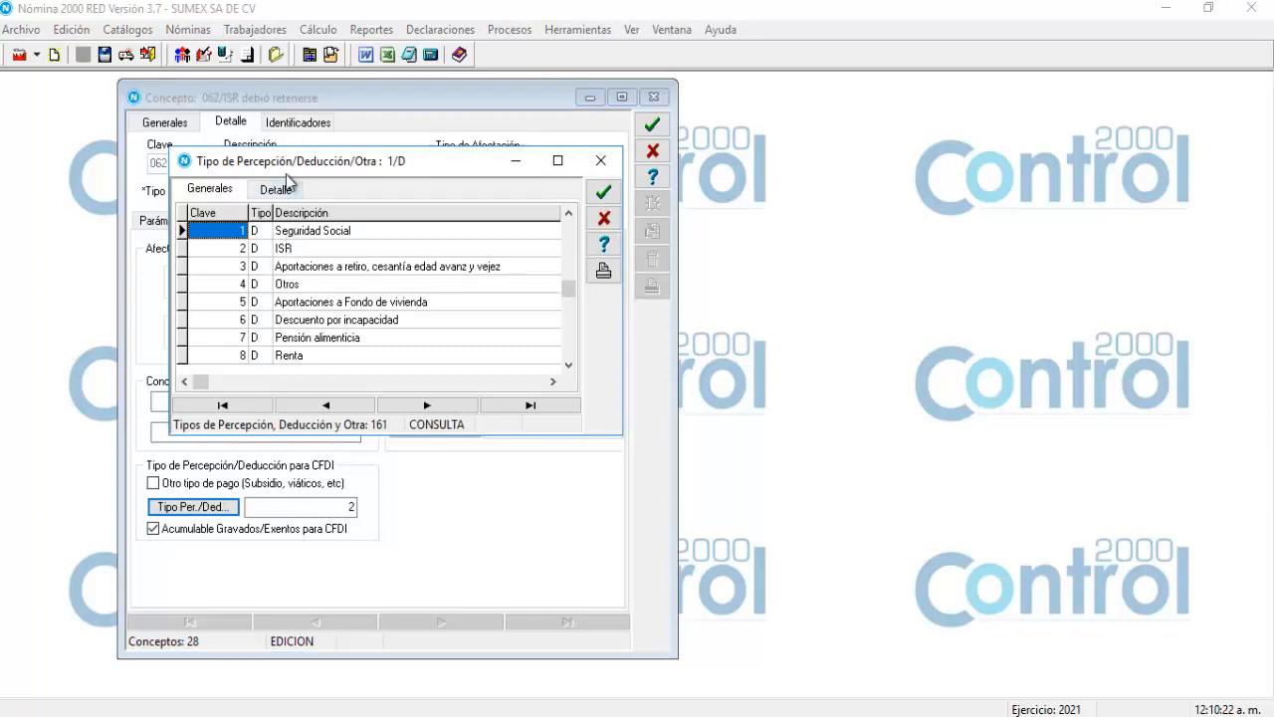
drag(298, 162, 276, 229)
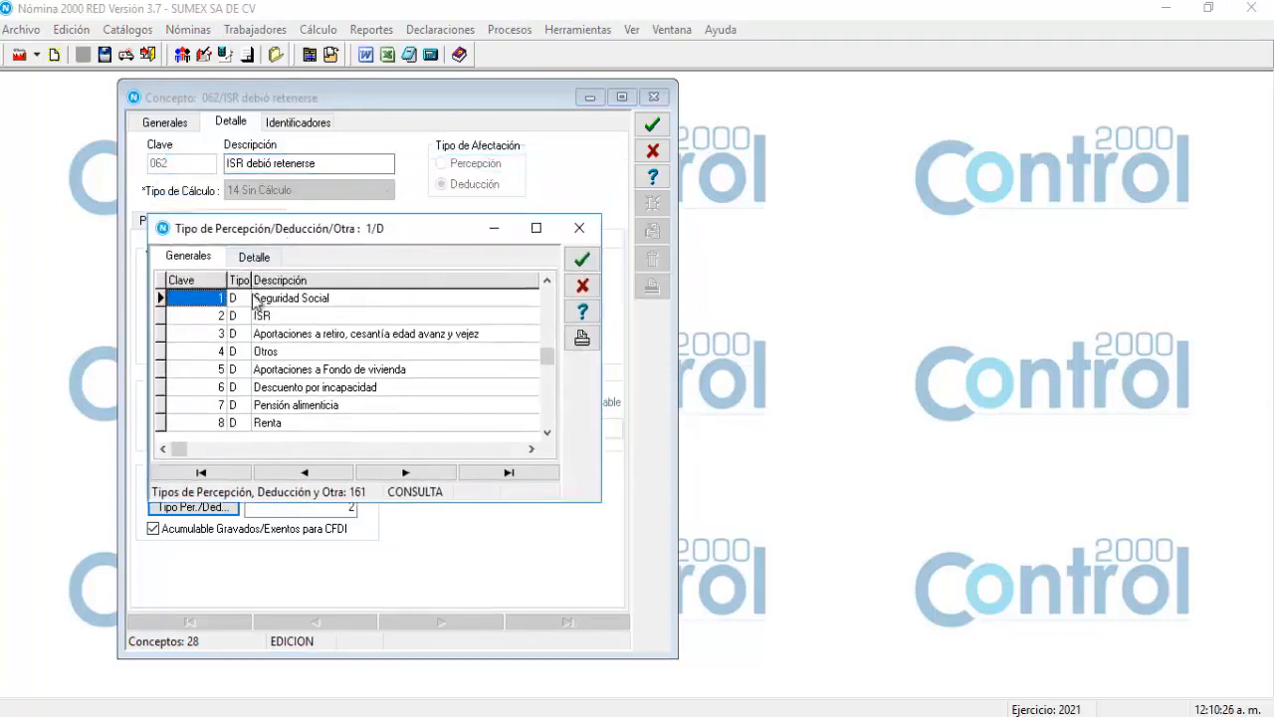
click(583, 285)
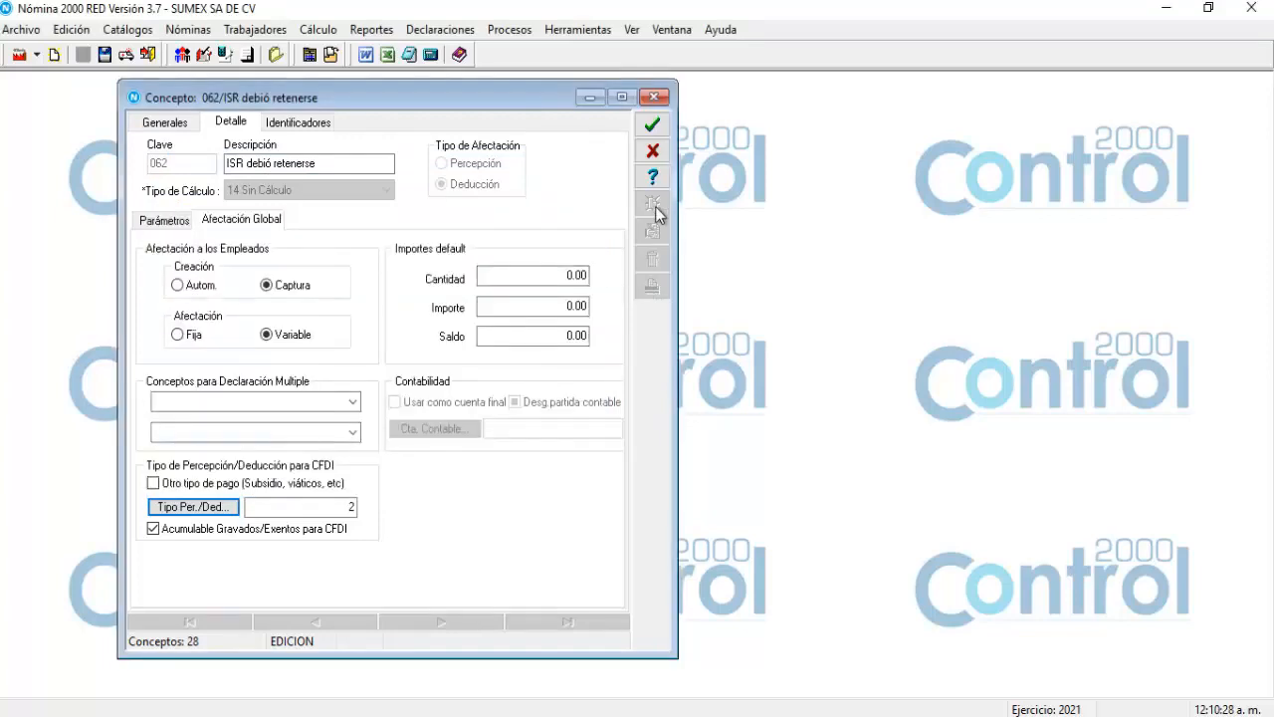
click(653, 157)
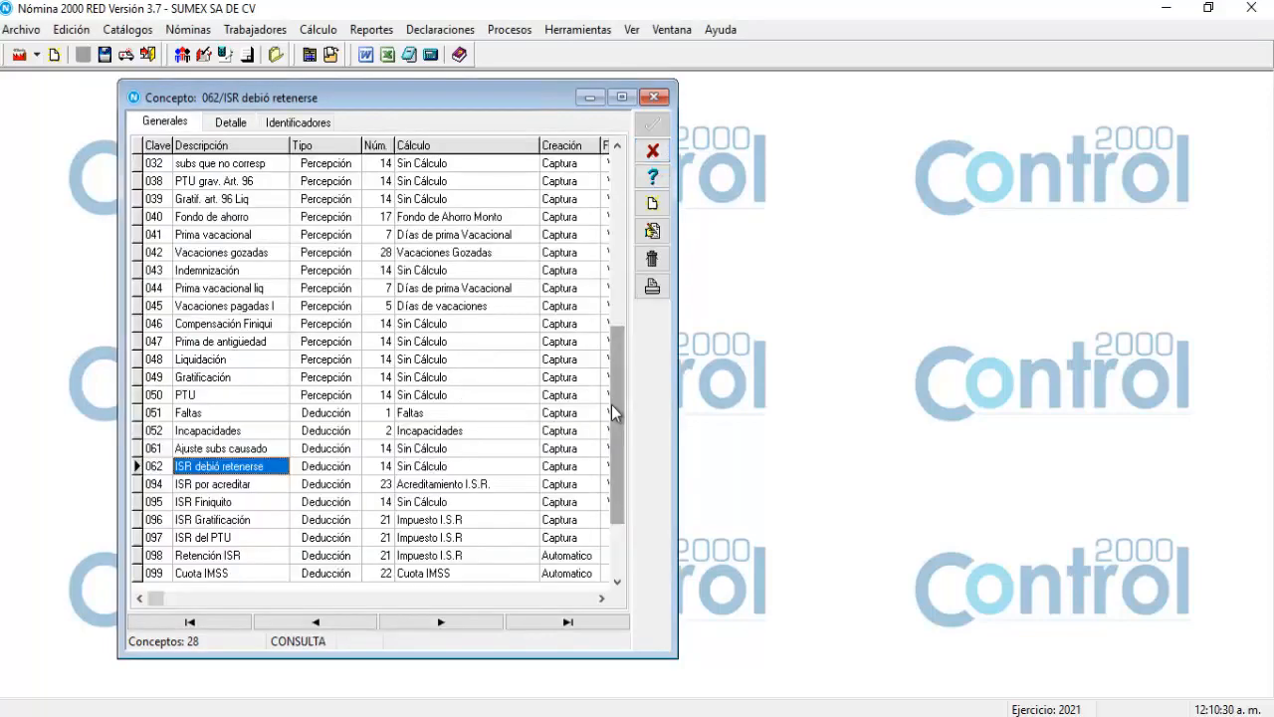
drag(612, 404, 618, 232)
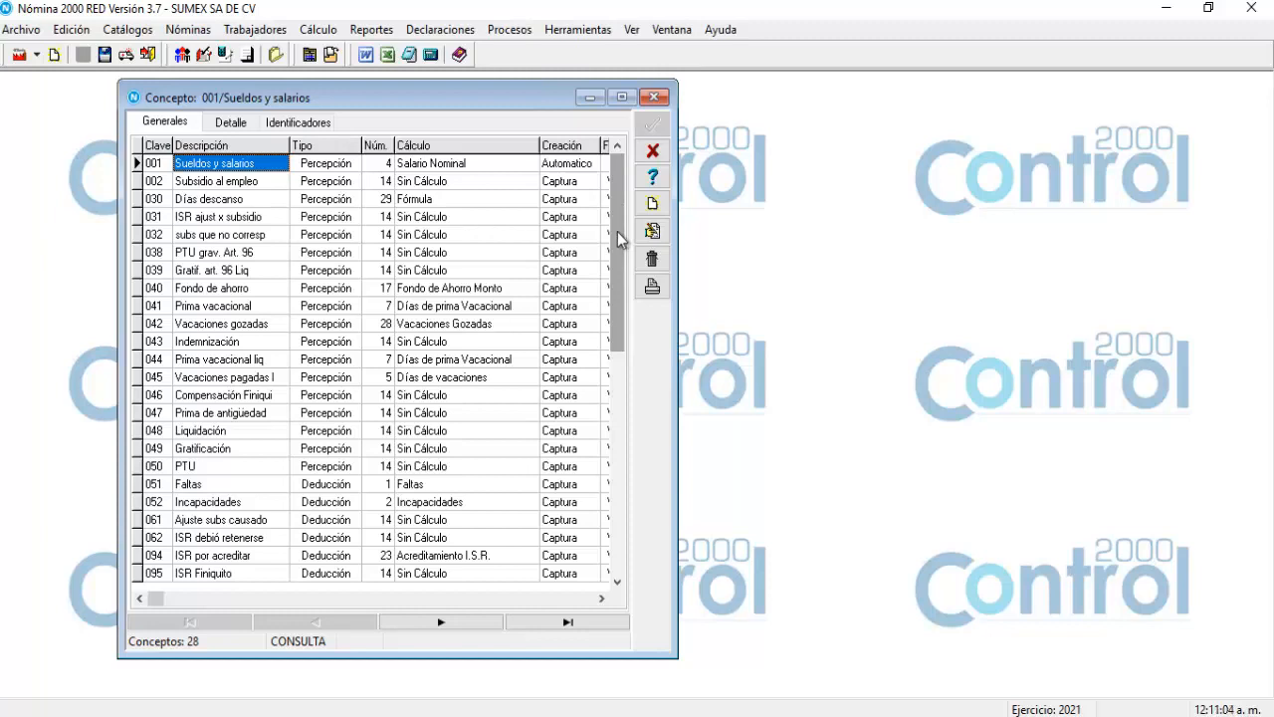
Show concept 001's Identificadores list and select identifier 36 ISR ajustado por subsidio.
click(300, 124)
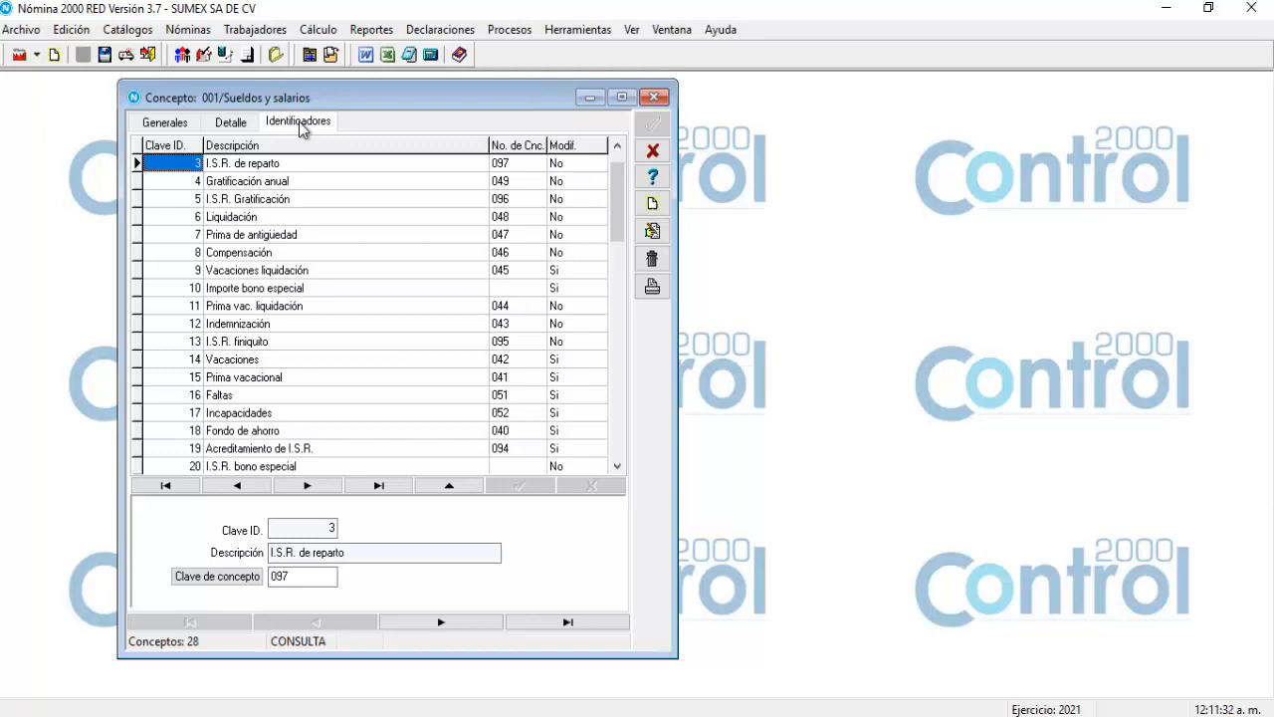
click(618, 466)
click(617, 467)
click(617, 467)
click(618, 467)
click(617, 467)
click(617, 467)
click(617, 467)
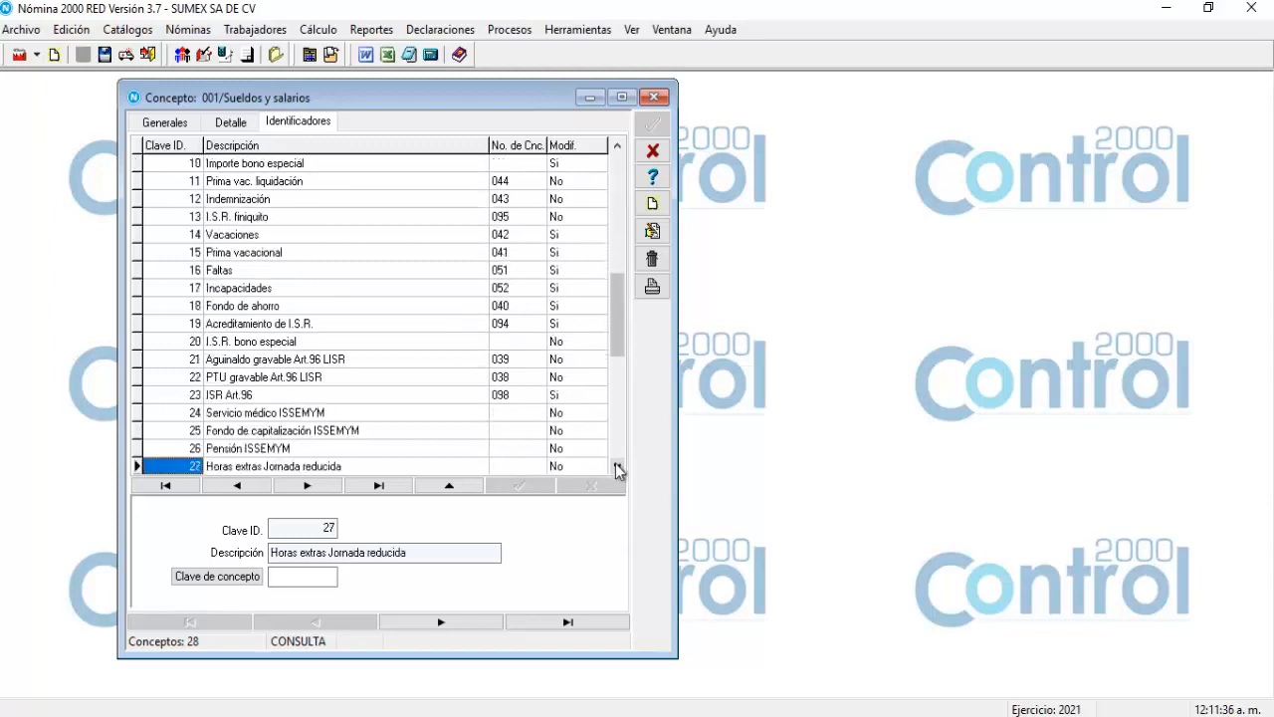
click(617, 467)
click(617, 467)
click(617, 467)
click(617, 467)
click(618, 467)
click(617, 467)
click(618, 467)
click(617, 466)
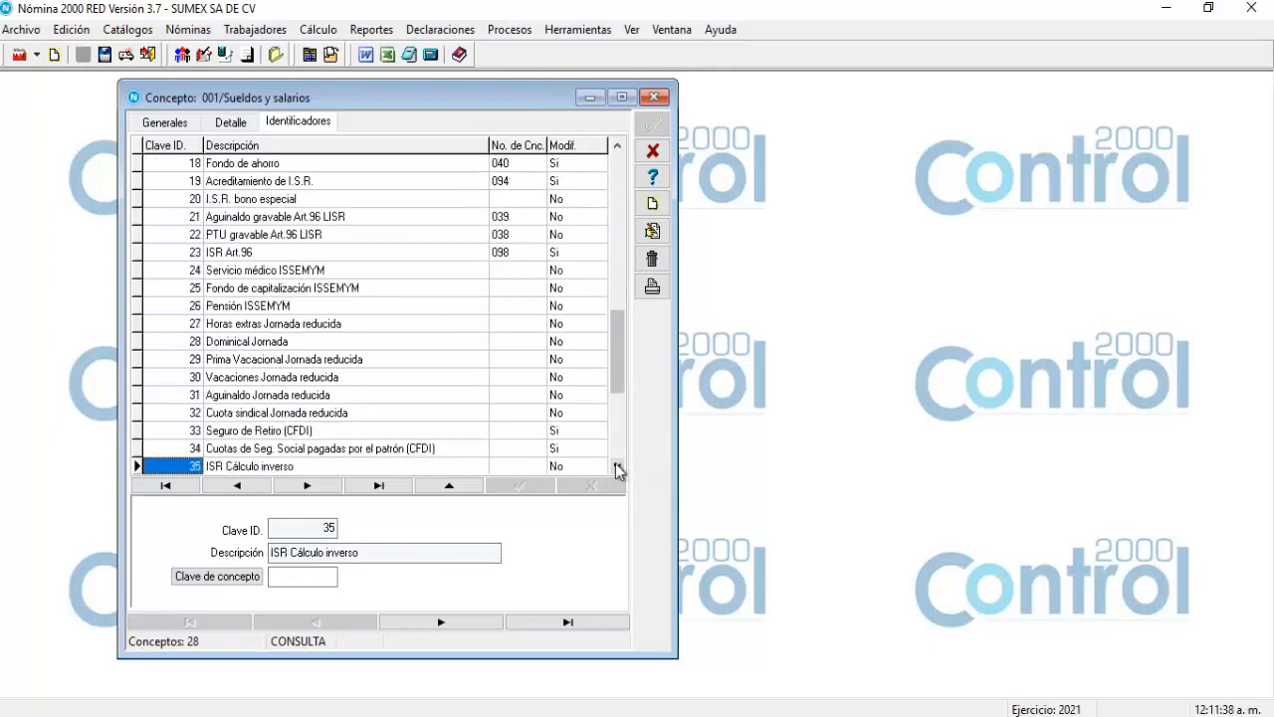
drag(617, 352, 597, 405)
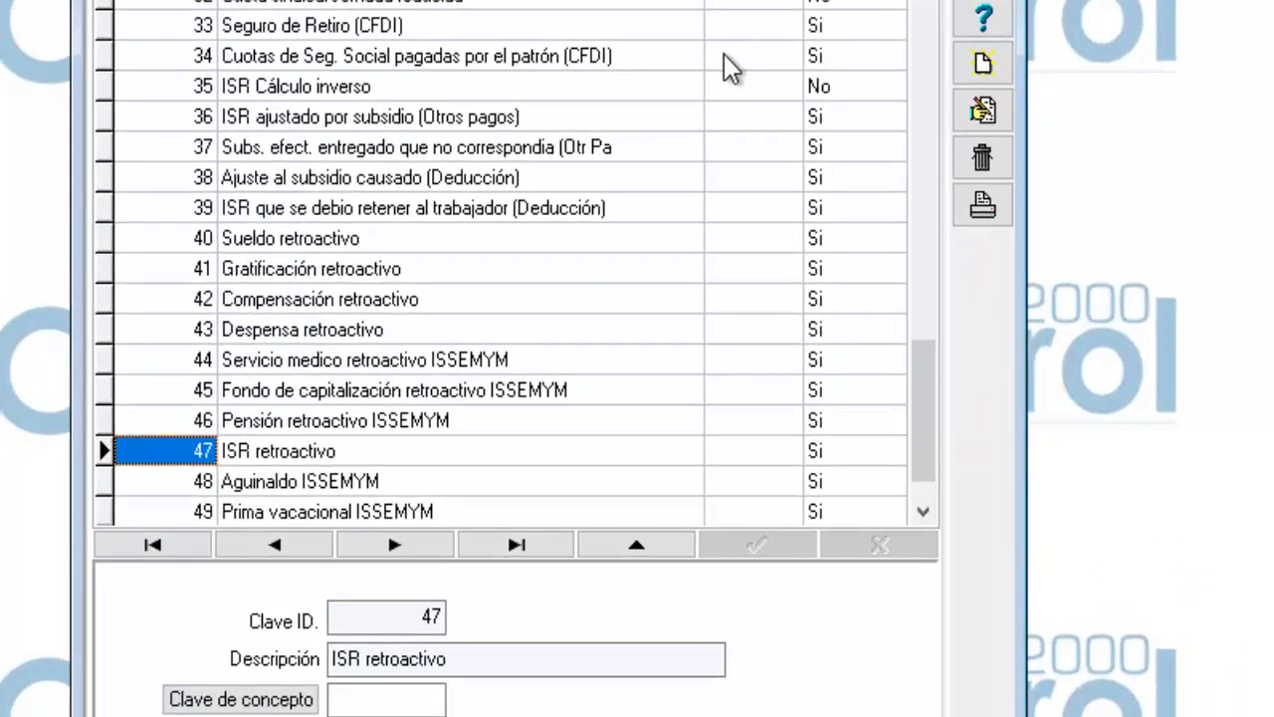
click(266, 128)
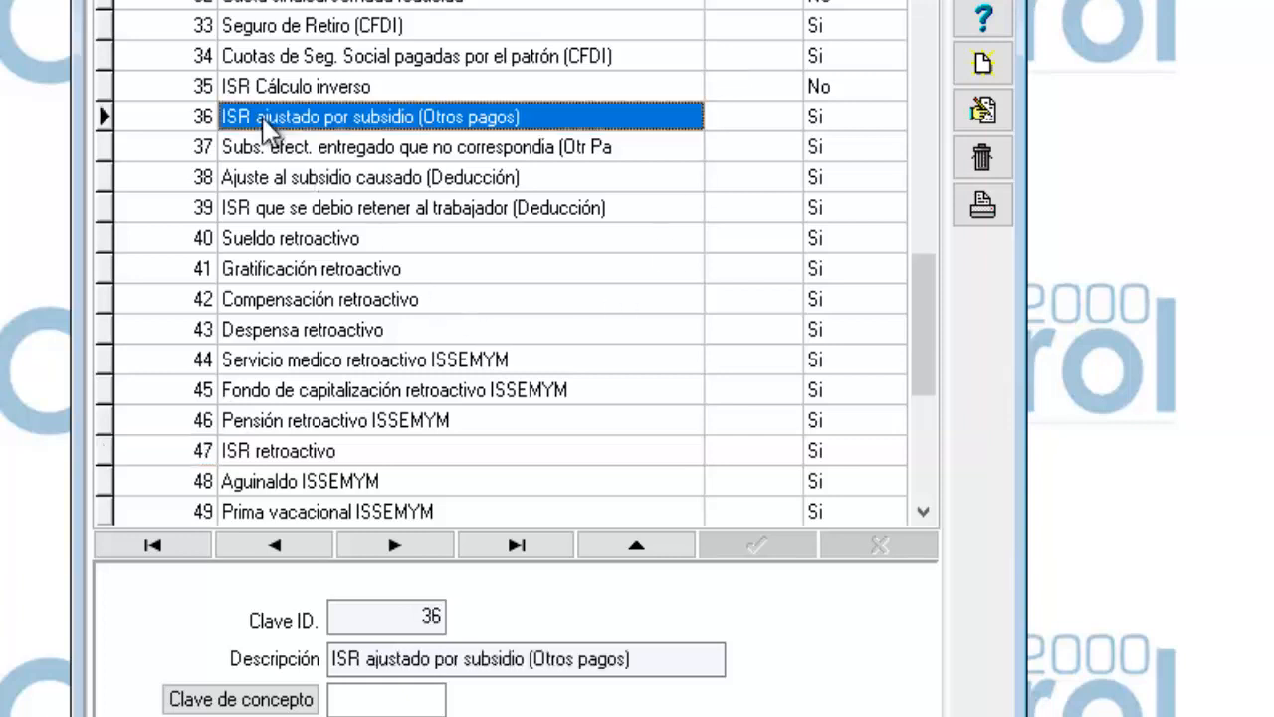
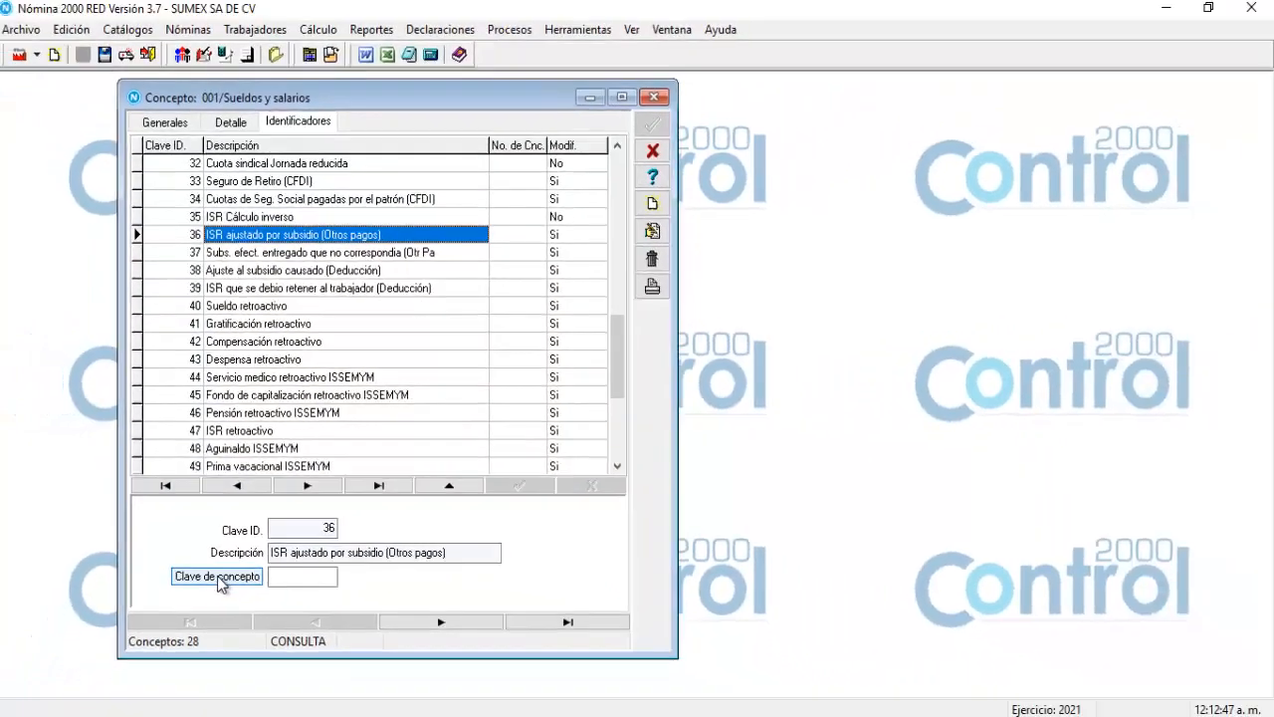
Assign concept 031 ISR ajust x subsidio to identifier 36 and post the change.
click(217, 577)
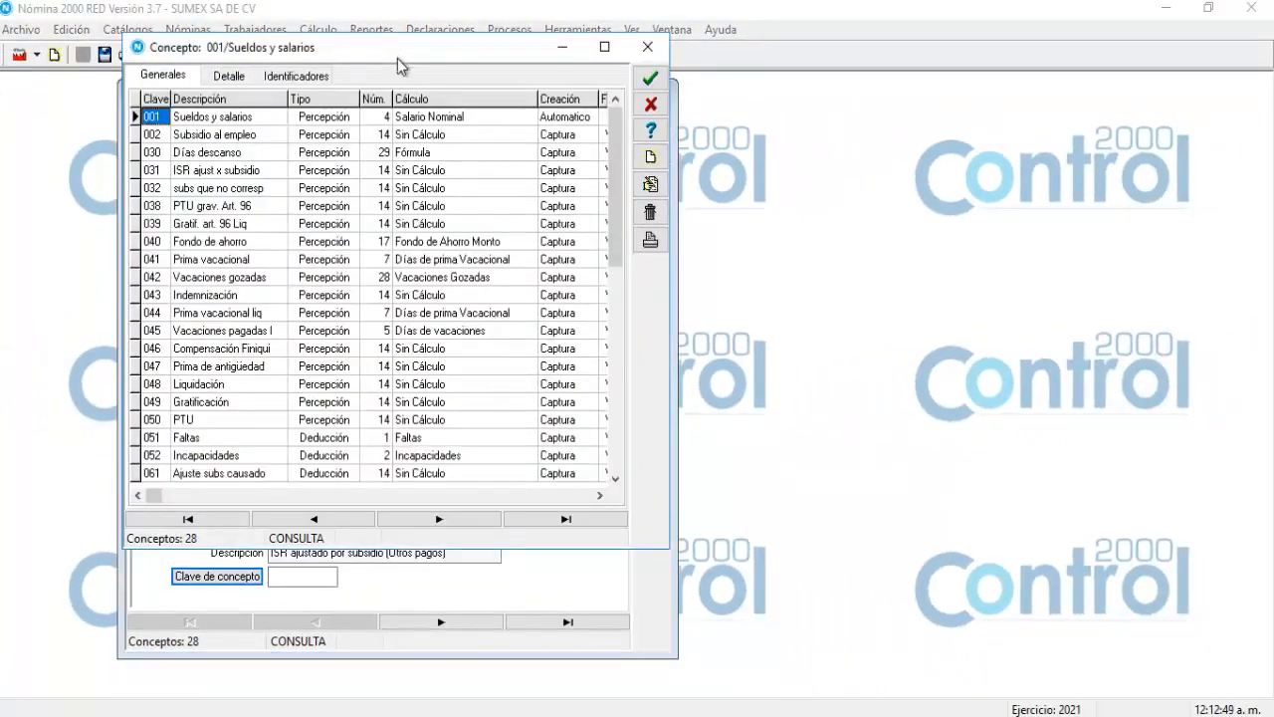
drag(397, 58, 399, 272)
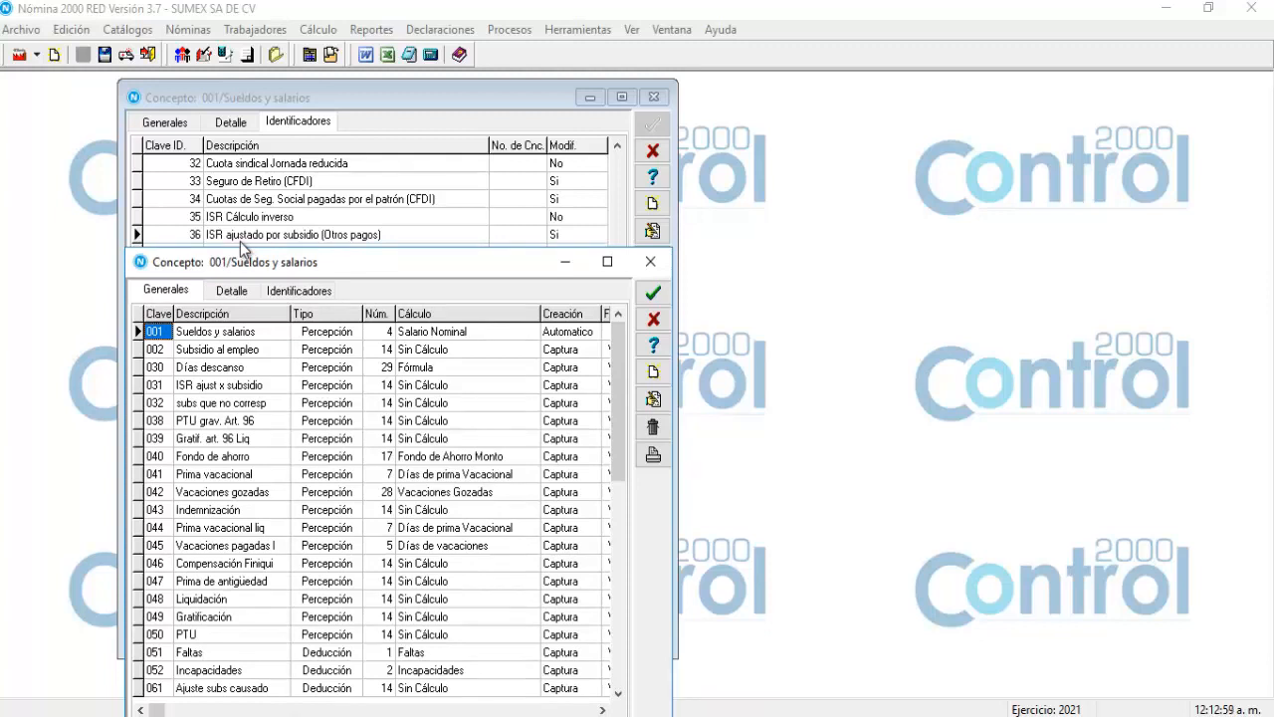
click(198, 390)
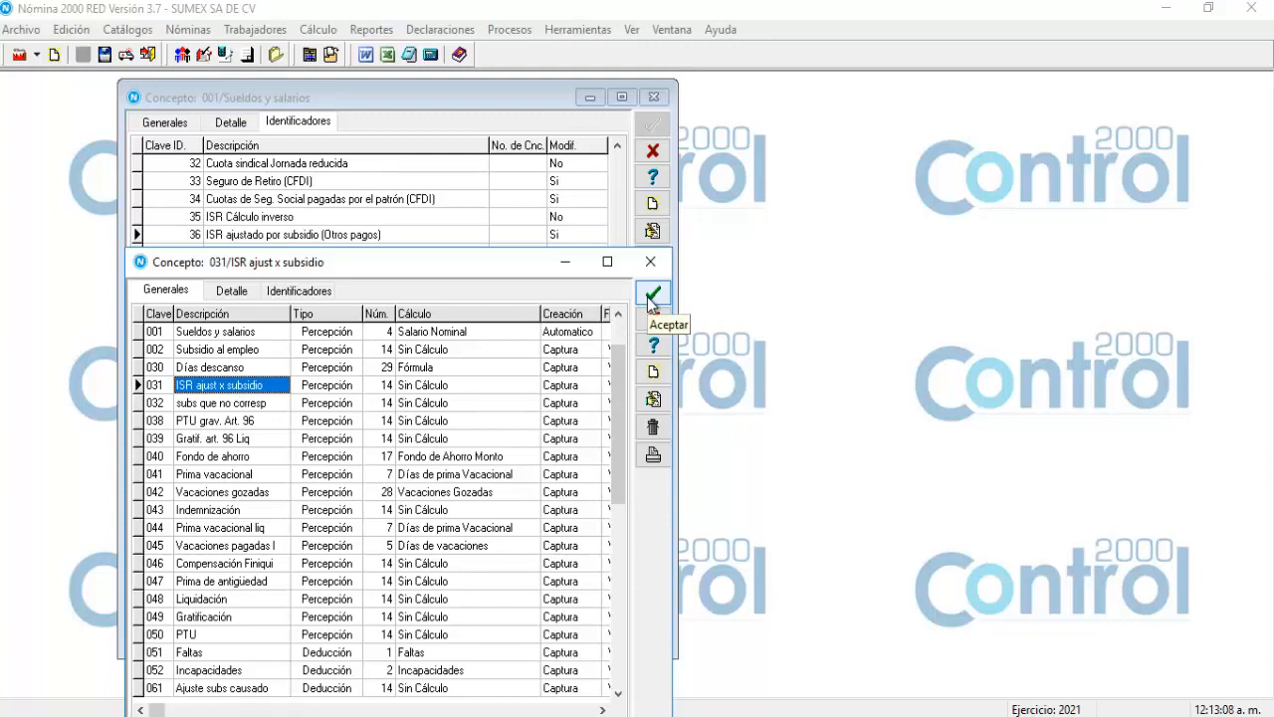
click(651, 294)
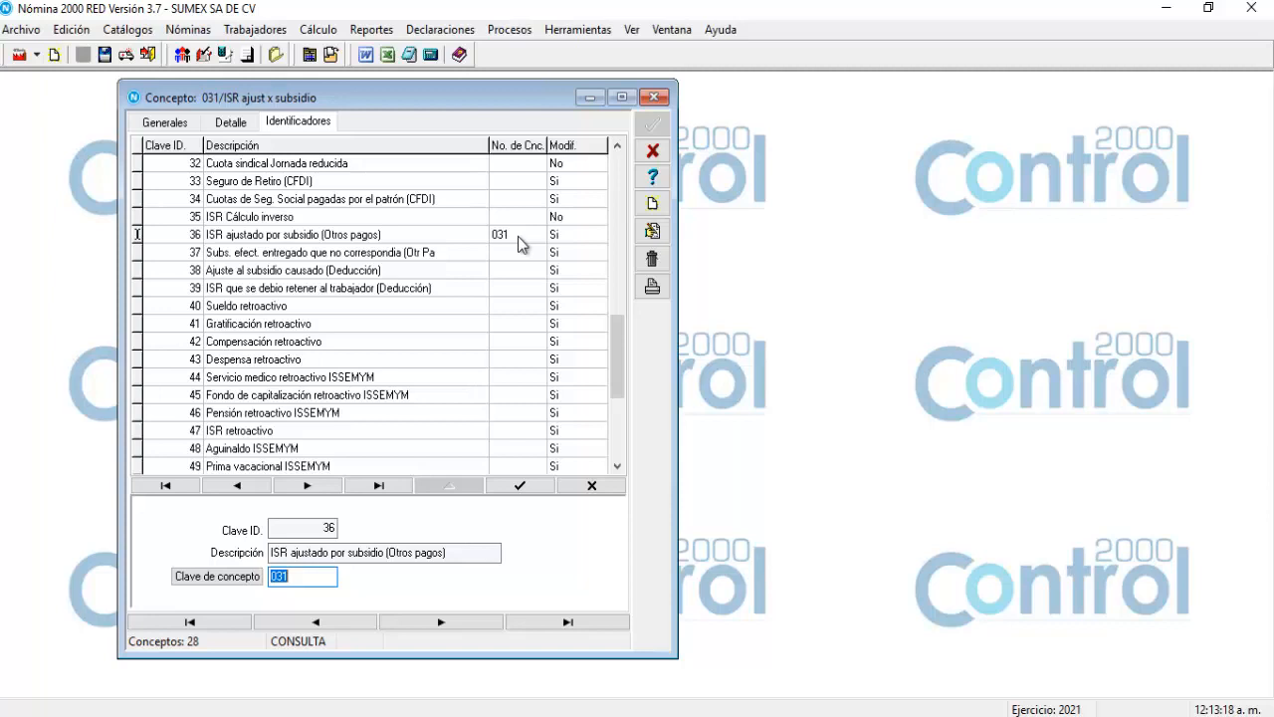
click(511, 487)
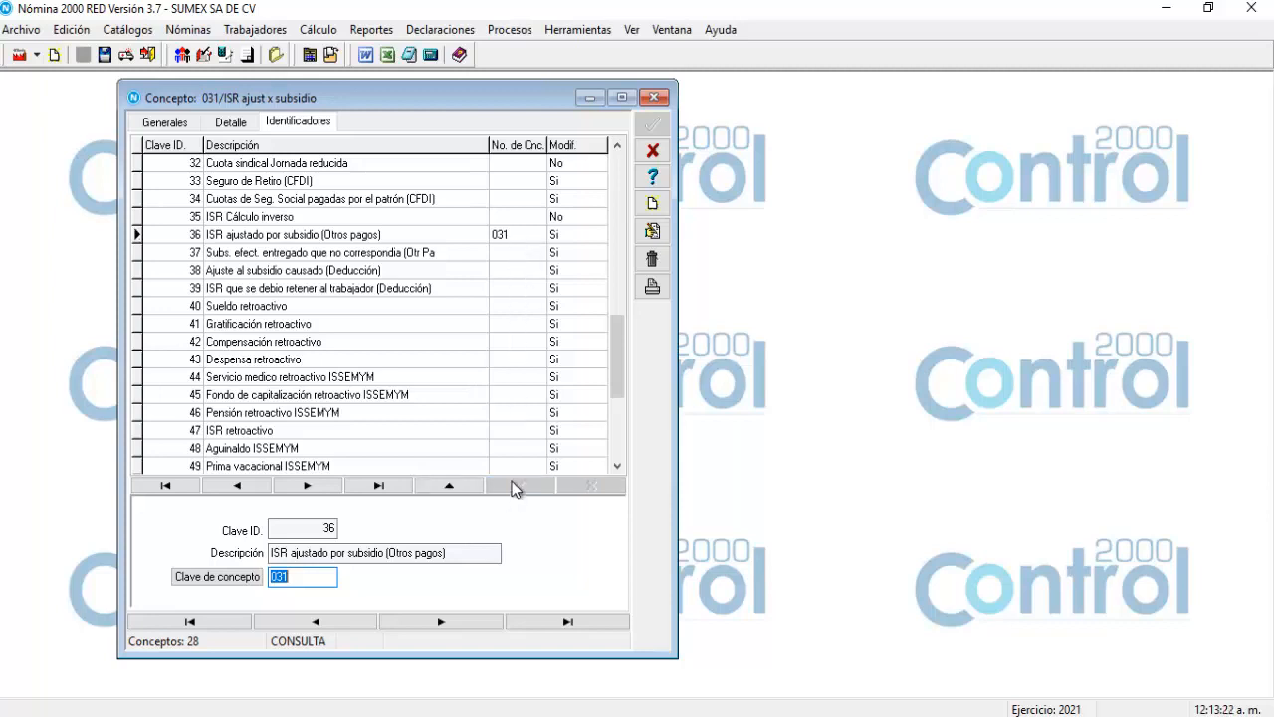
click(295, 256)
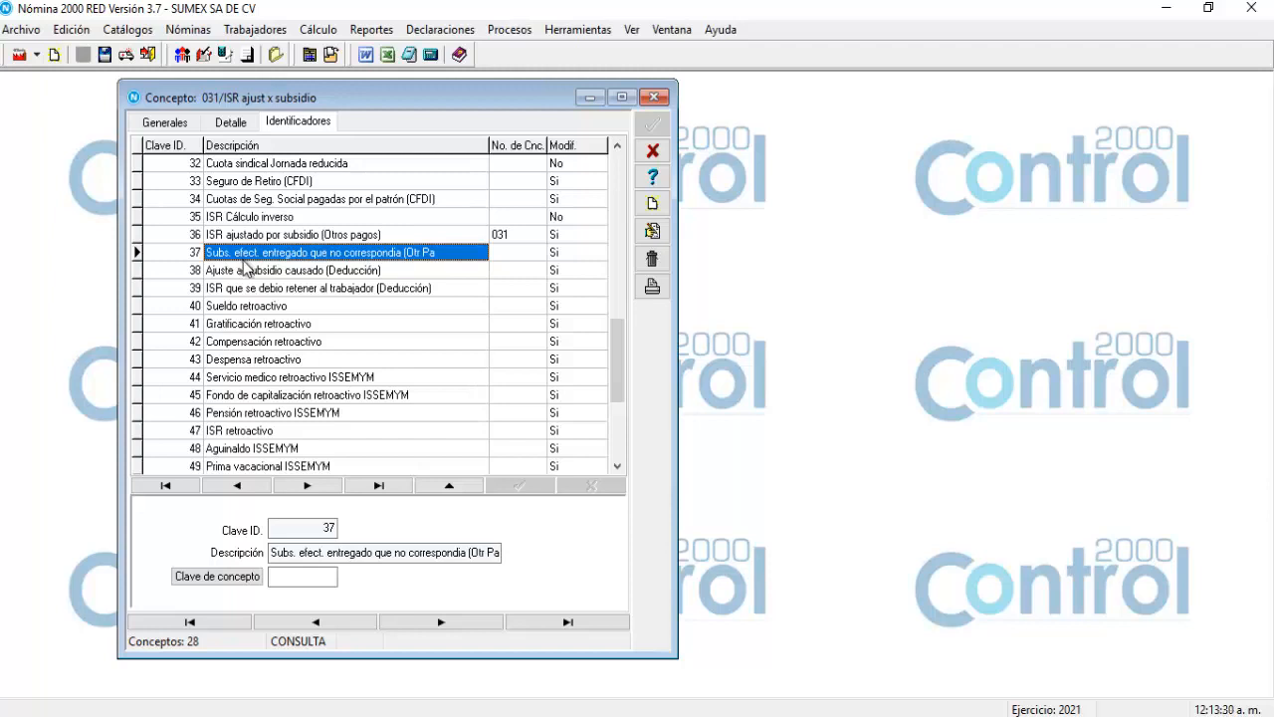
Link identifier 37 to concept 032 subs que no corresp and post it.
click(198, 581)
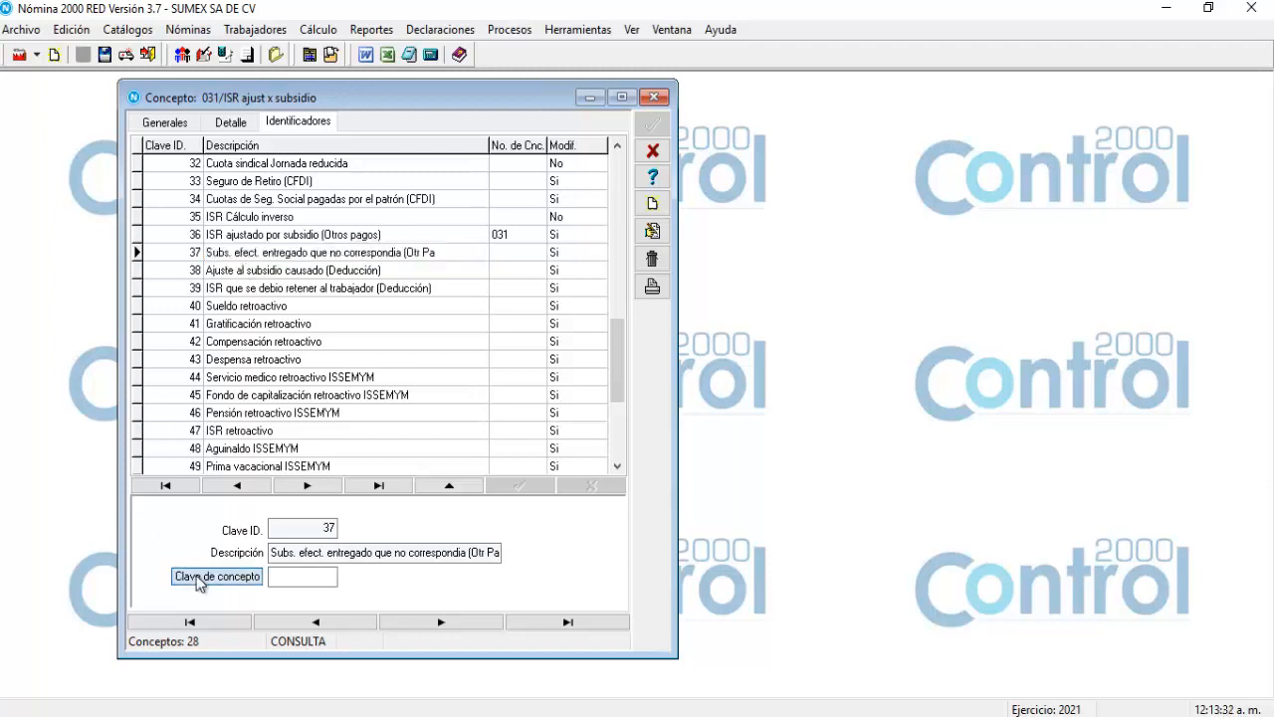
drag(264, 57, 282, 115)
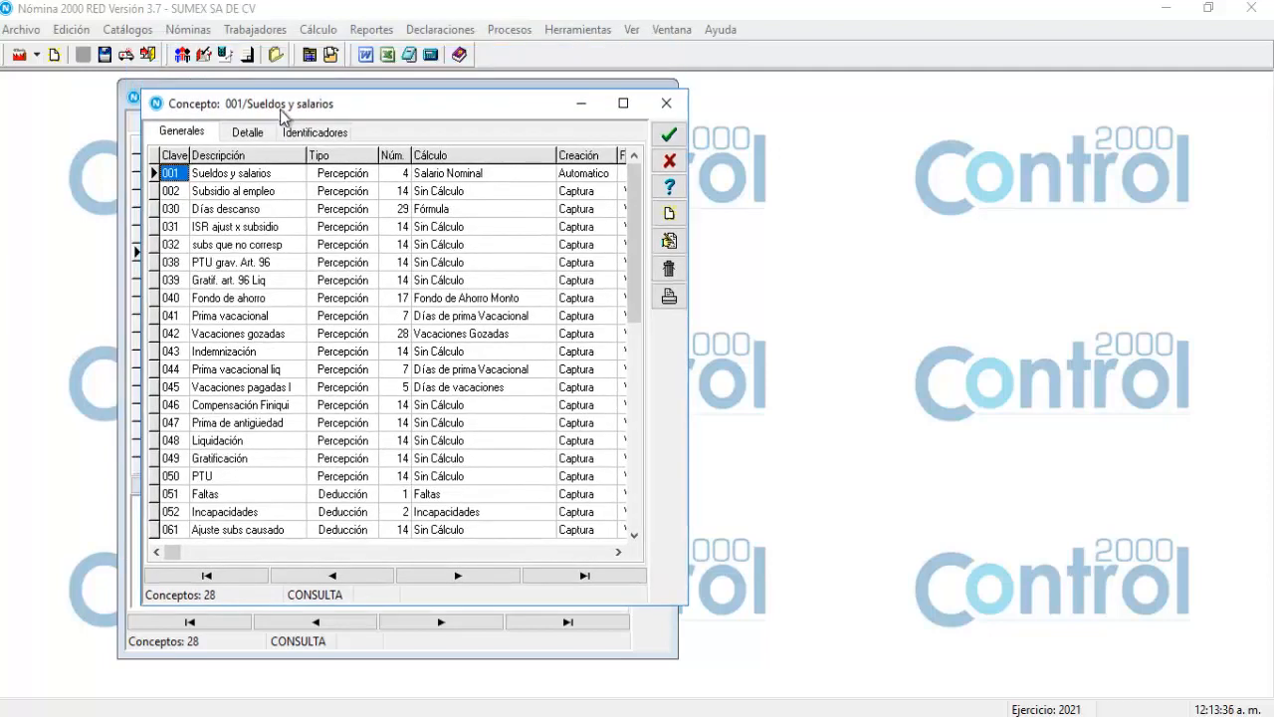
click(242, 249)
double_click(242, 249)
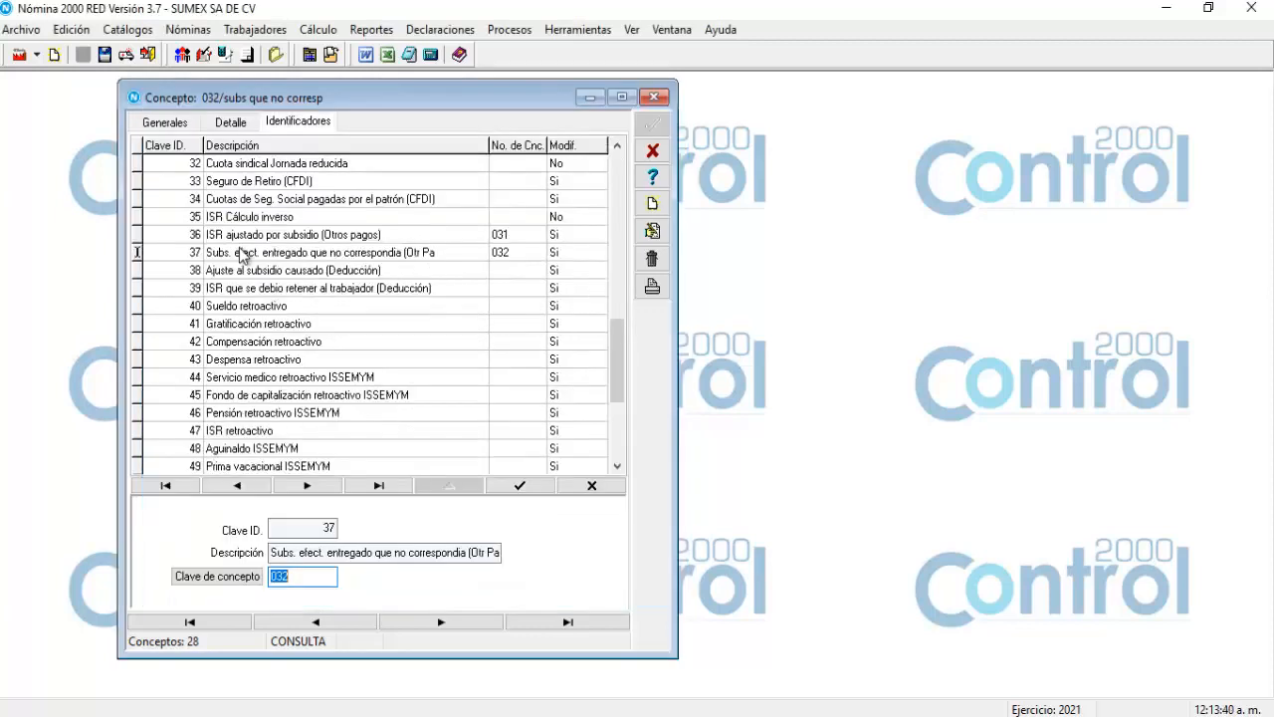
click(518, 486)
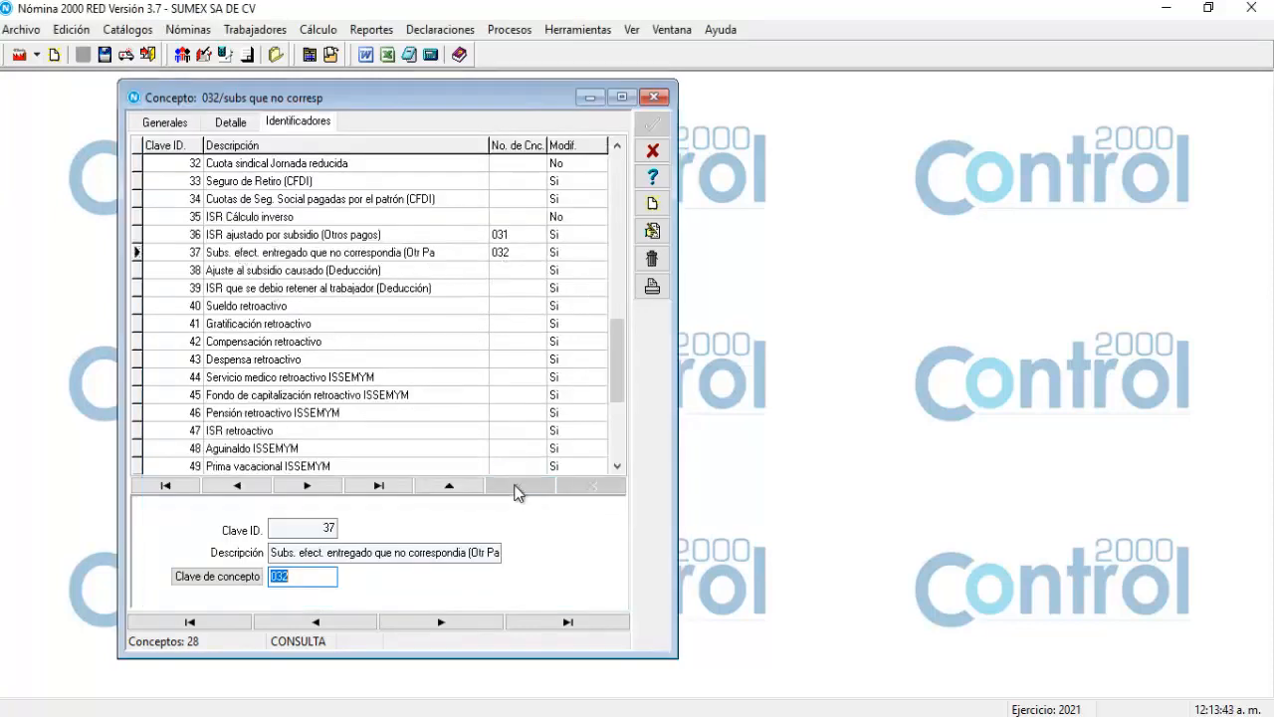
Link identifier 38 Ajuste al subsidio causado to concept 061 and post it.
click(236, 273)
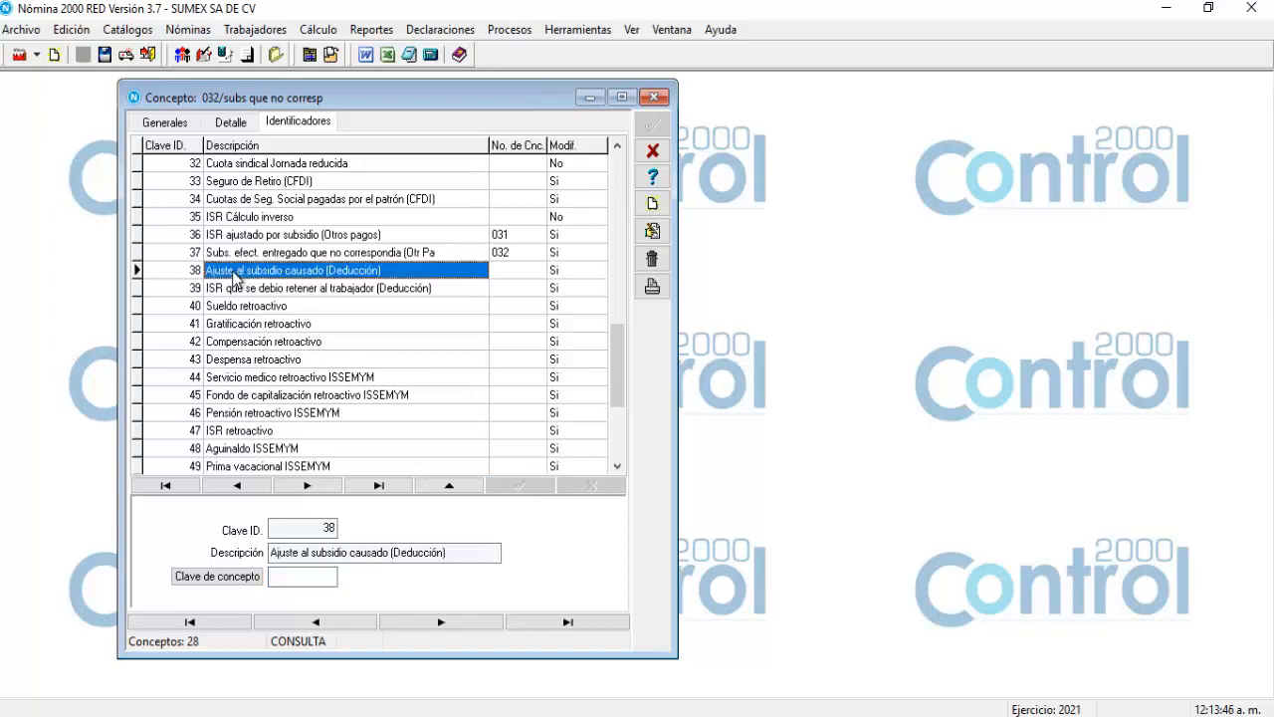
click(228, 580)
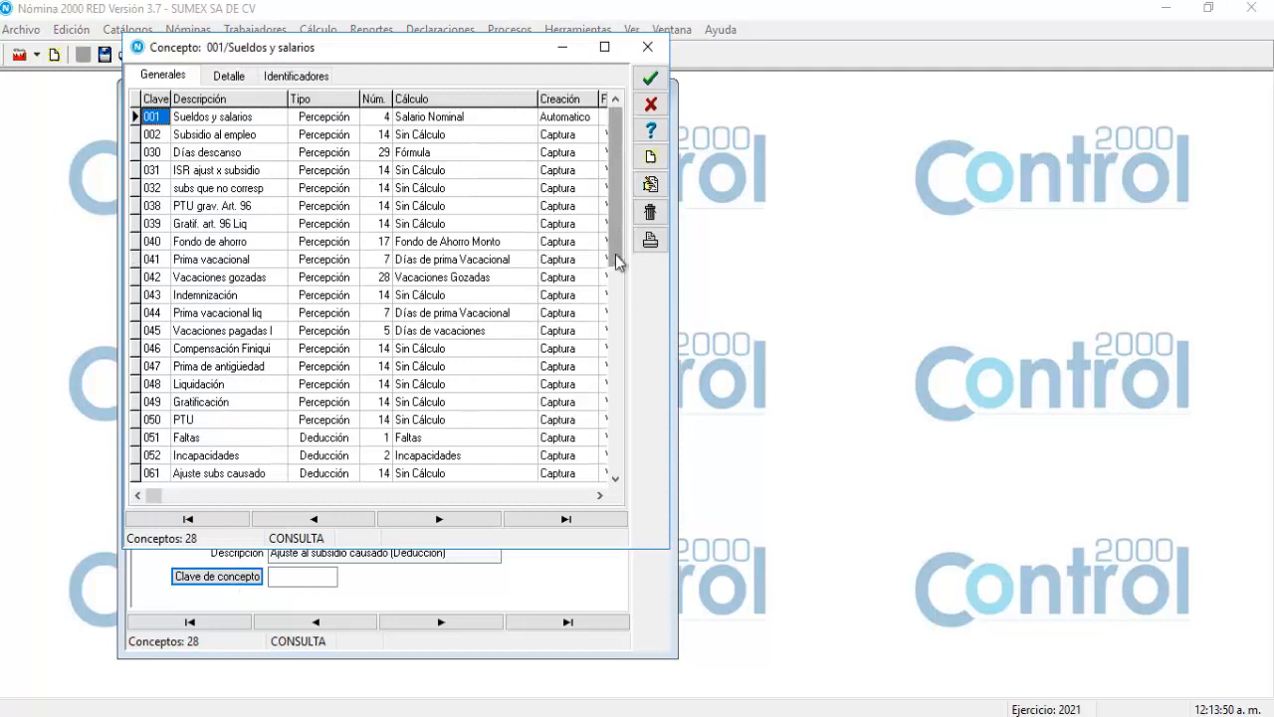
drag(615, 257, 605, 458)
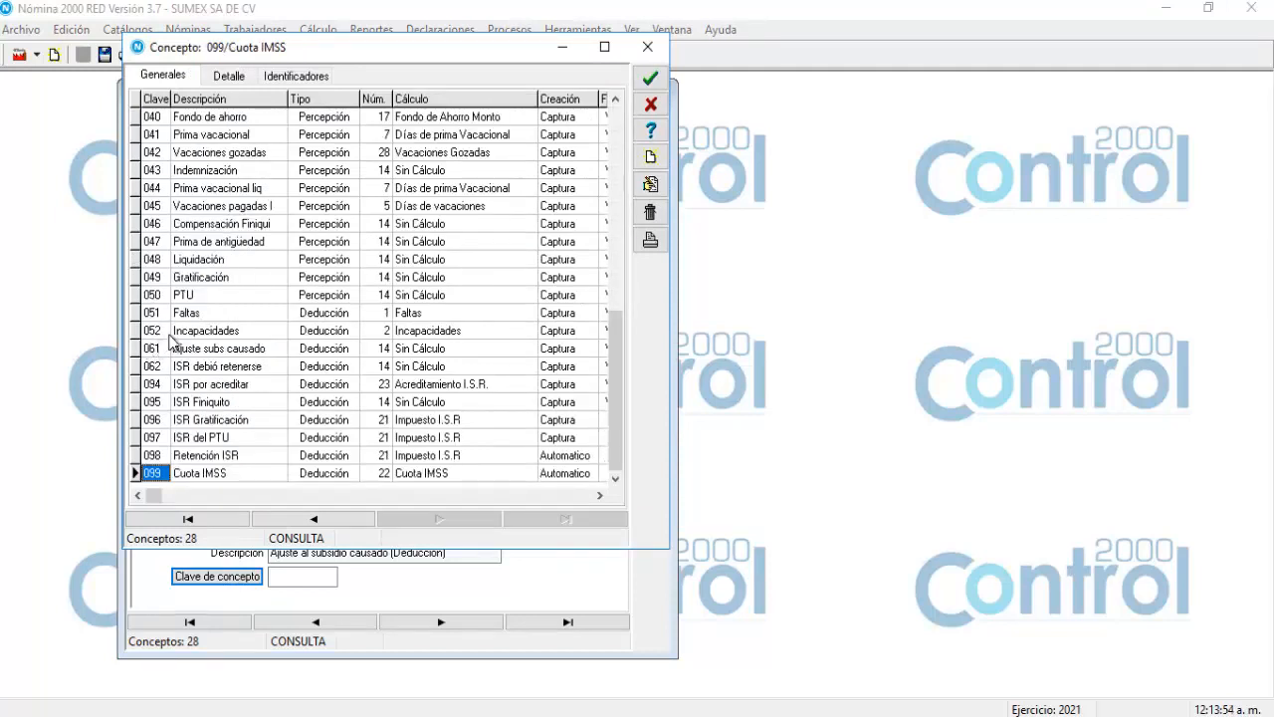
click(202, 350)
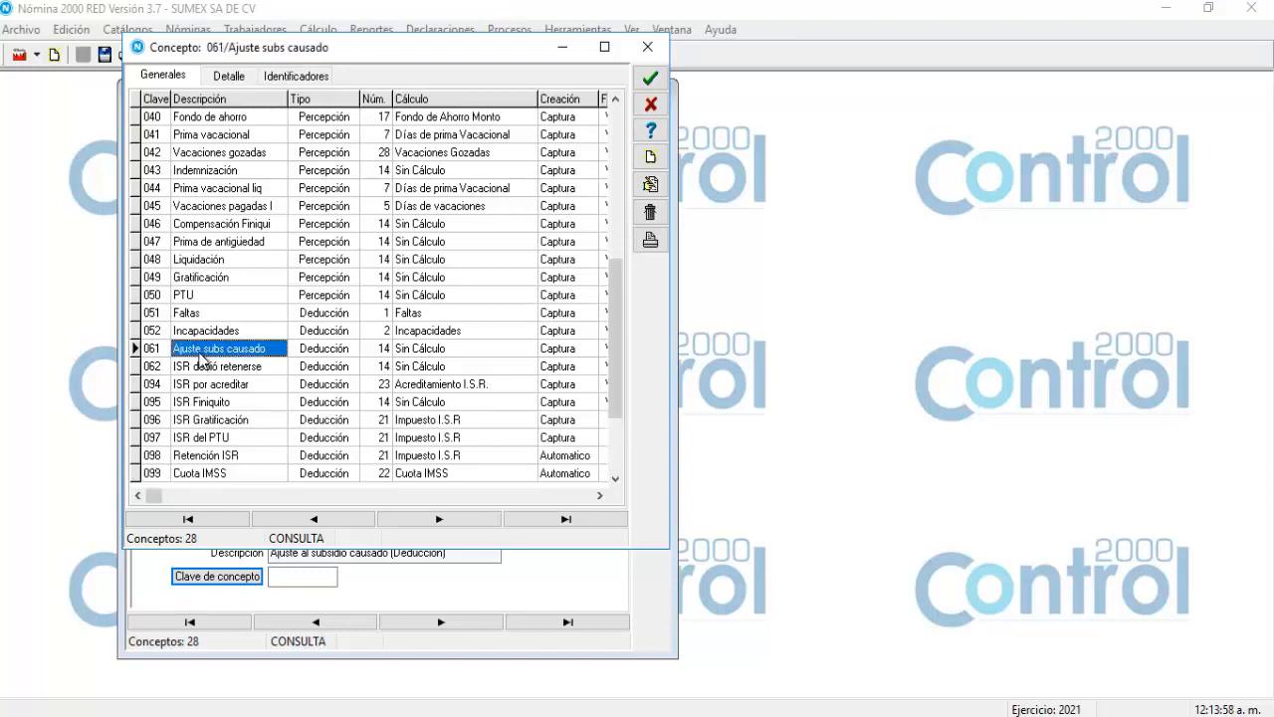
double_click(202, 351)
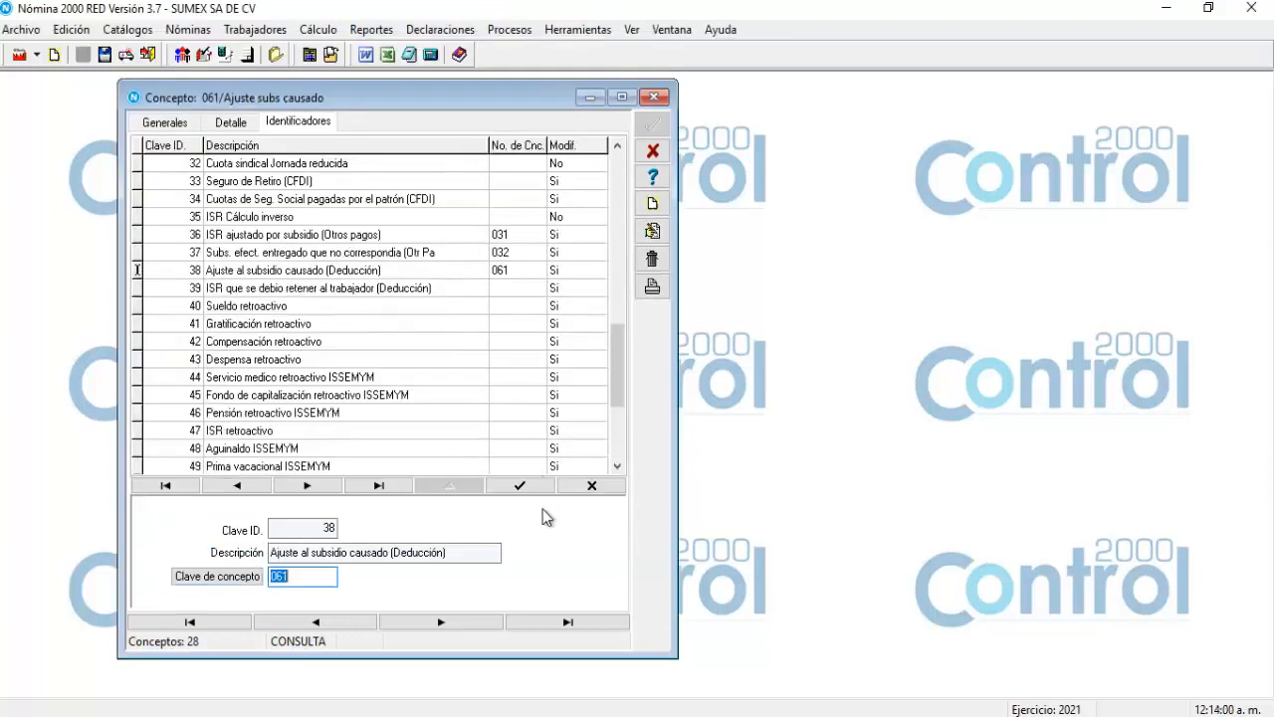
click(523, 485)
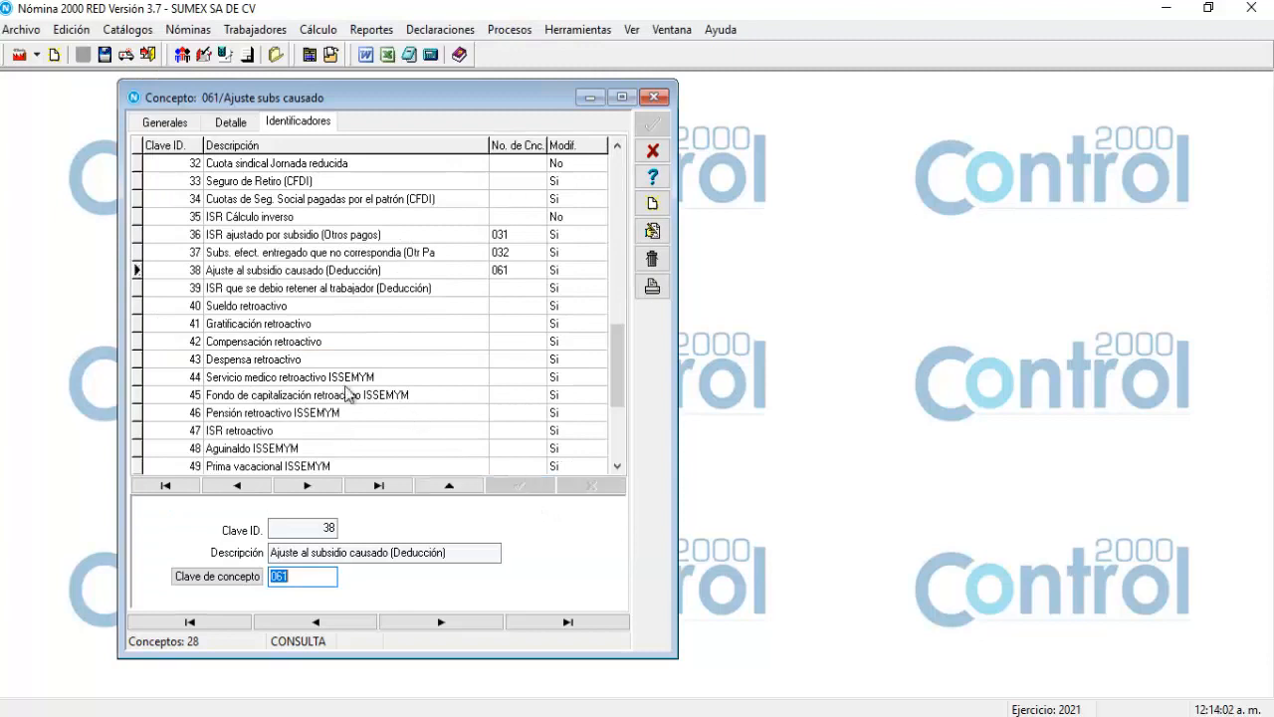
click(279, 291)
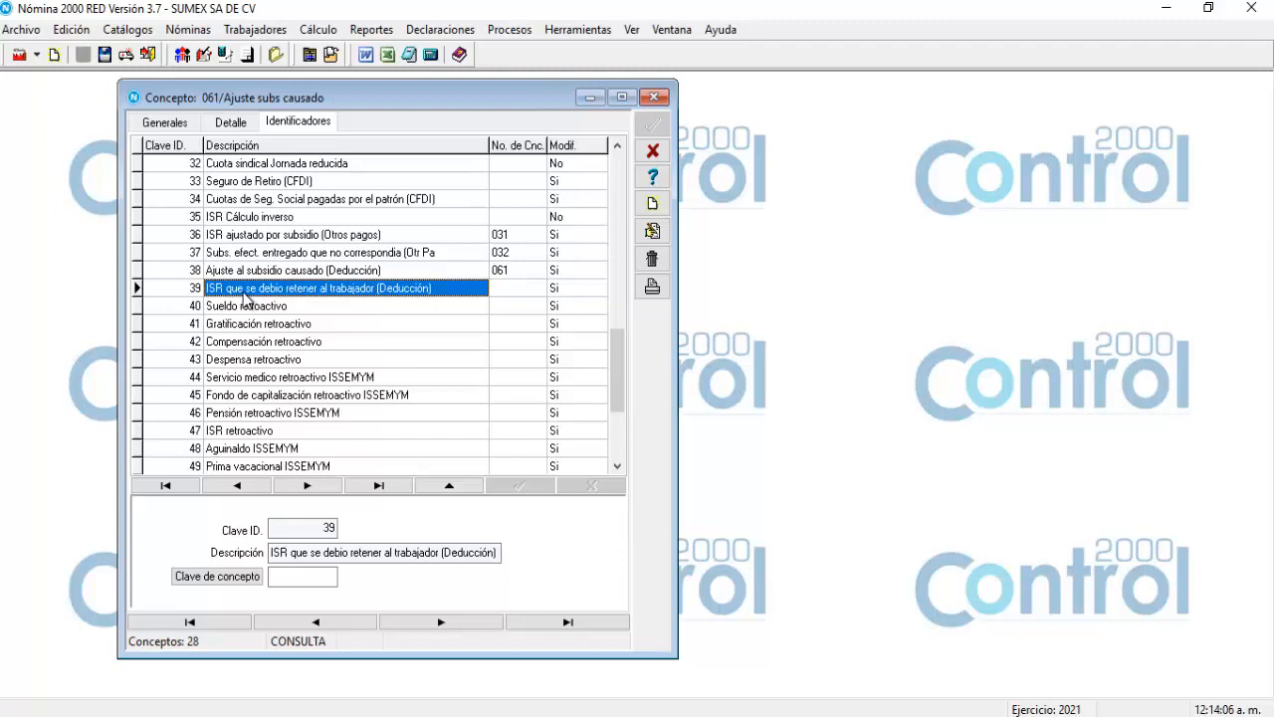
Assign concept 062 ISR debió retenerse to identifier 39 and post the change.
click(218, 578)
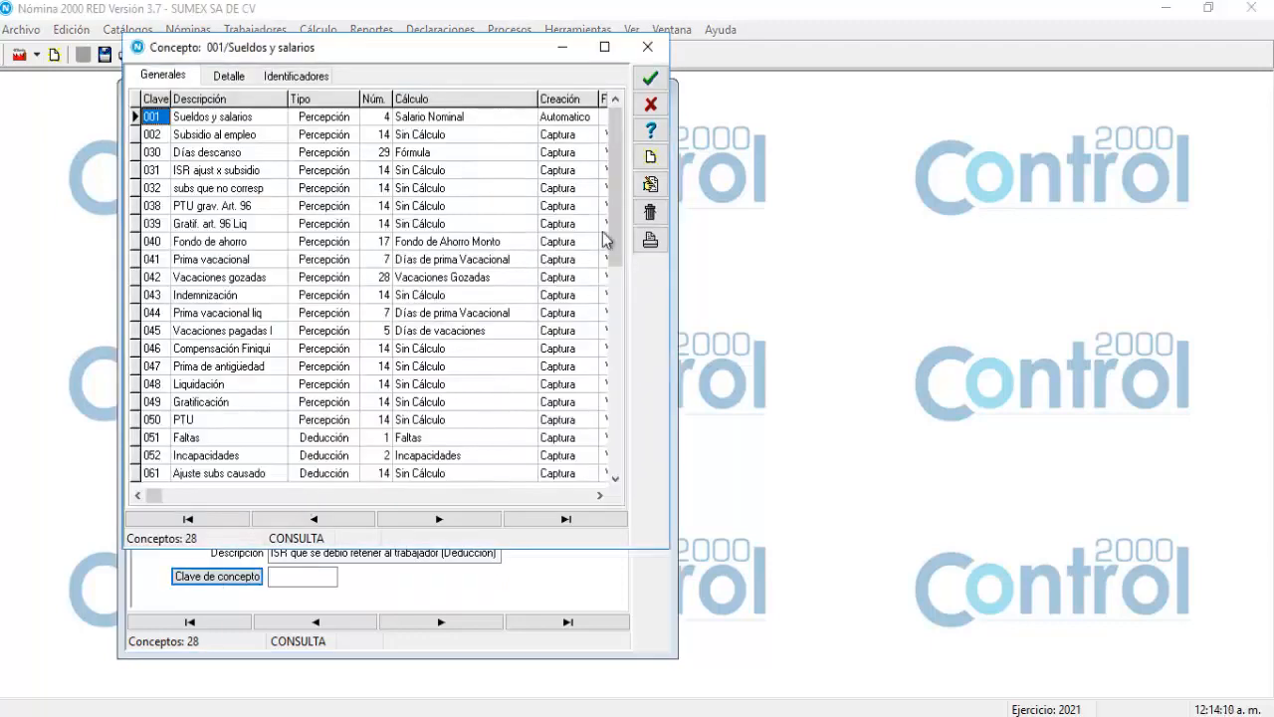
drag(609, 242, 608, 456)
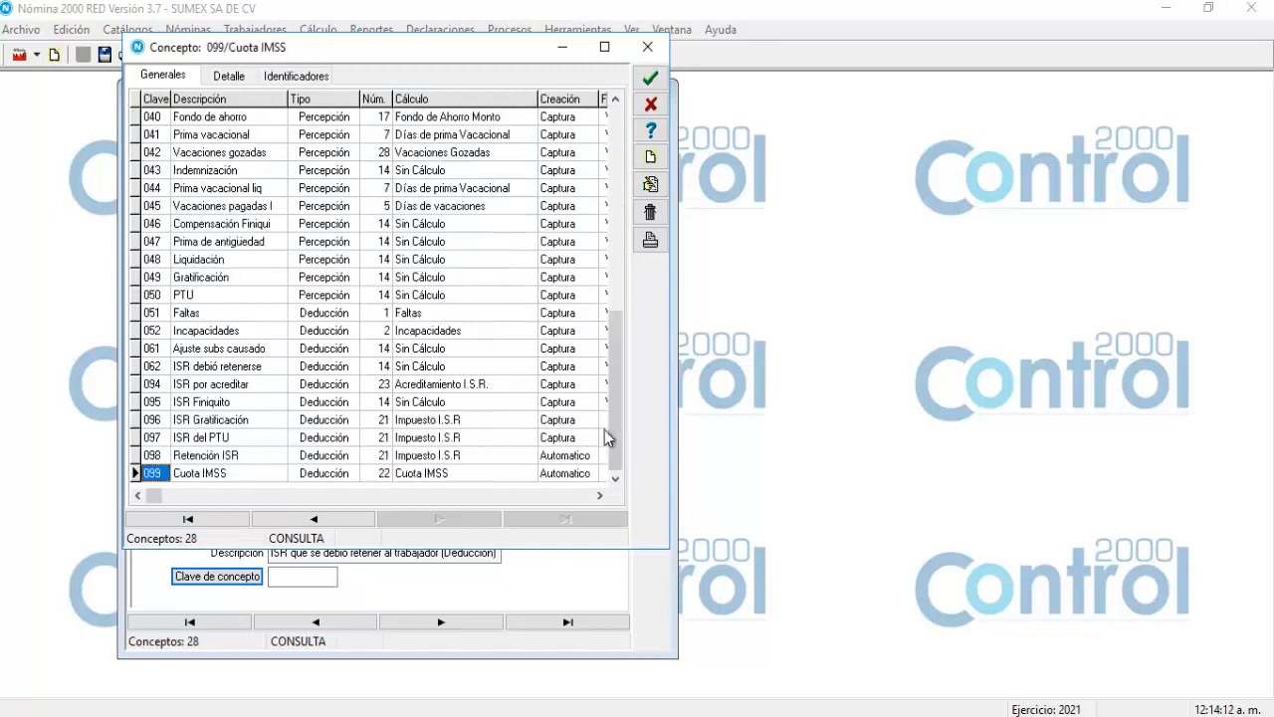
click(211, 368)
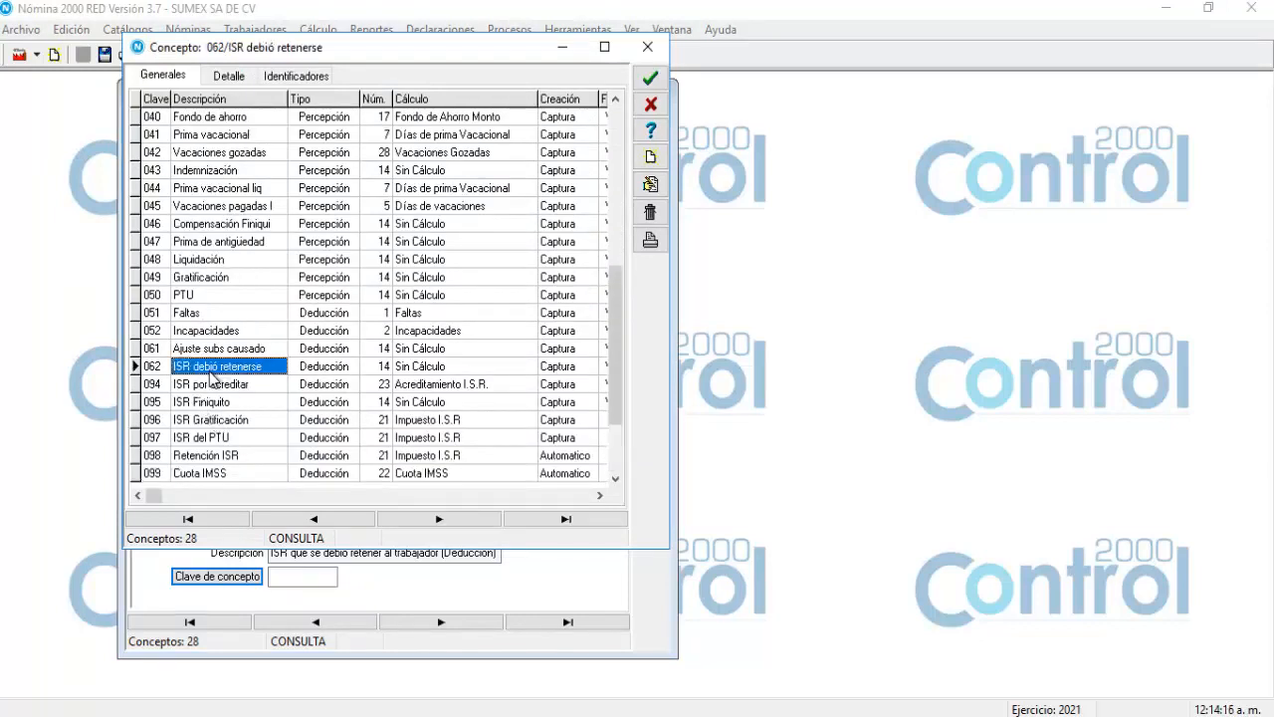
double_click(211, 368)
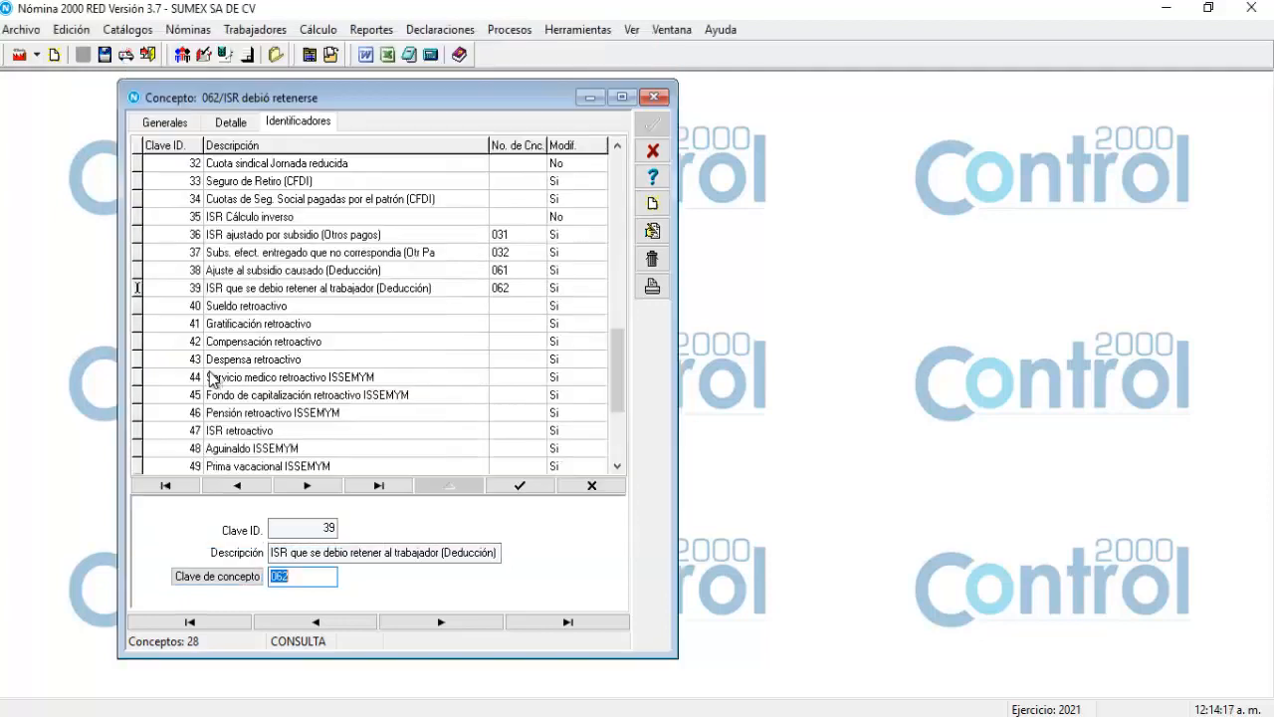
click(521, 486)
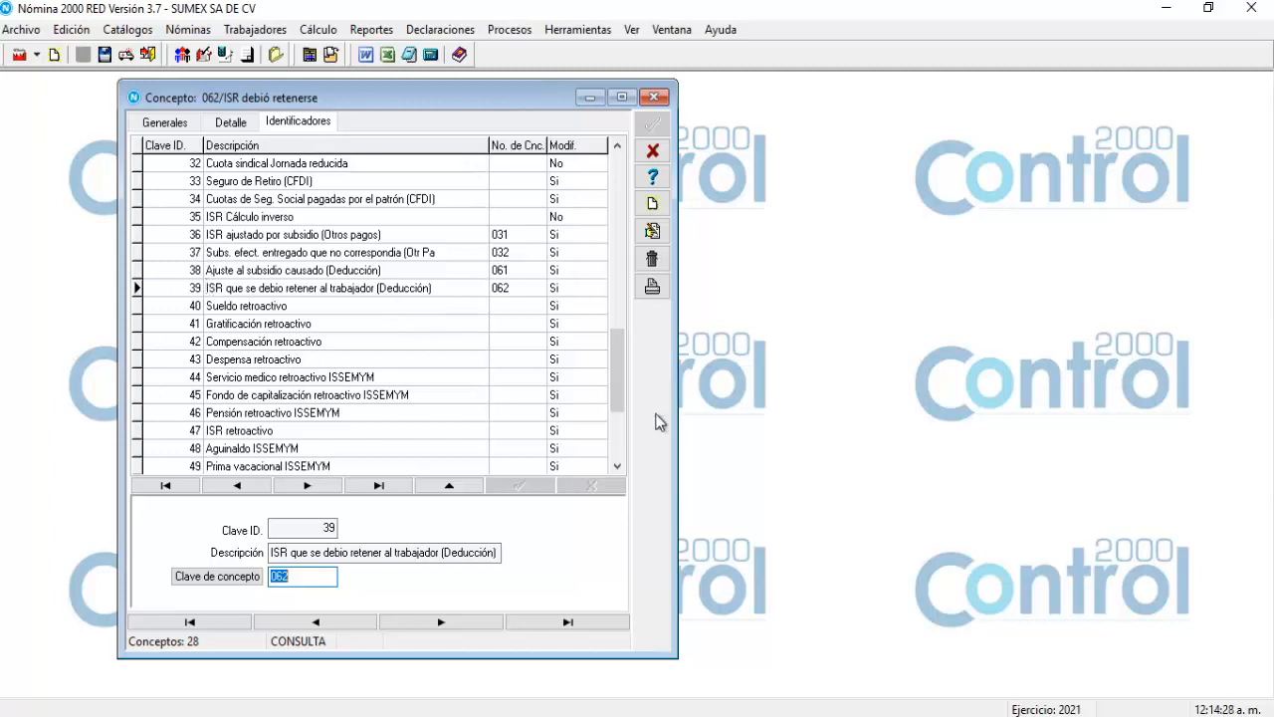
drag(617, 393, 605, 202)
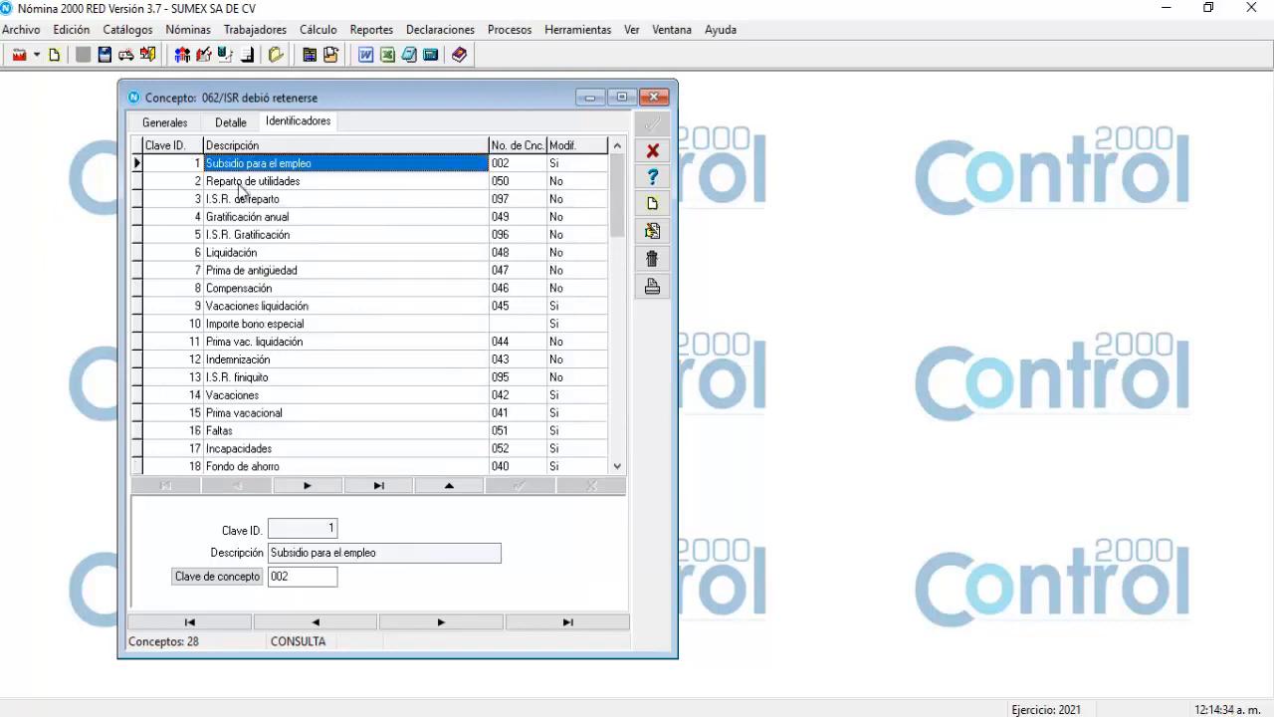
Browse the general concept list, then start a new concept record proposing key 100.
click(167, 133)
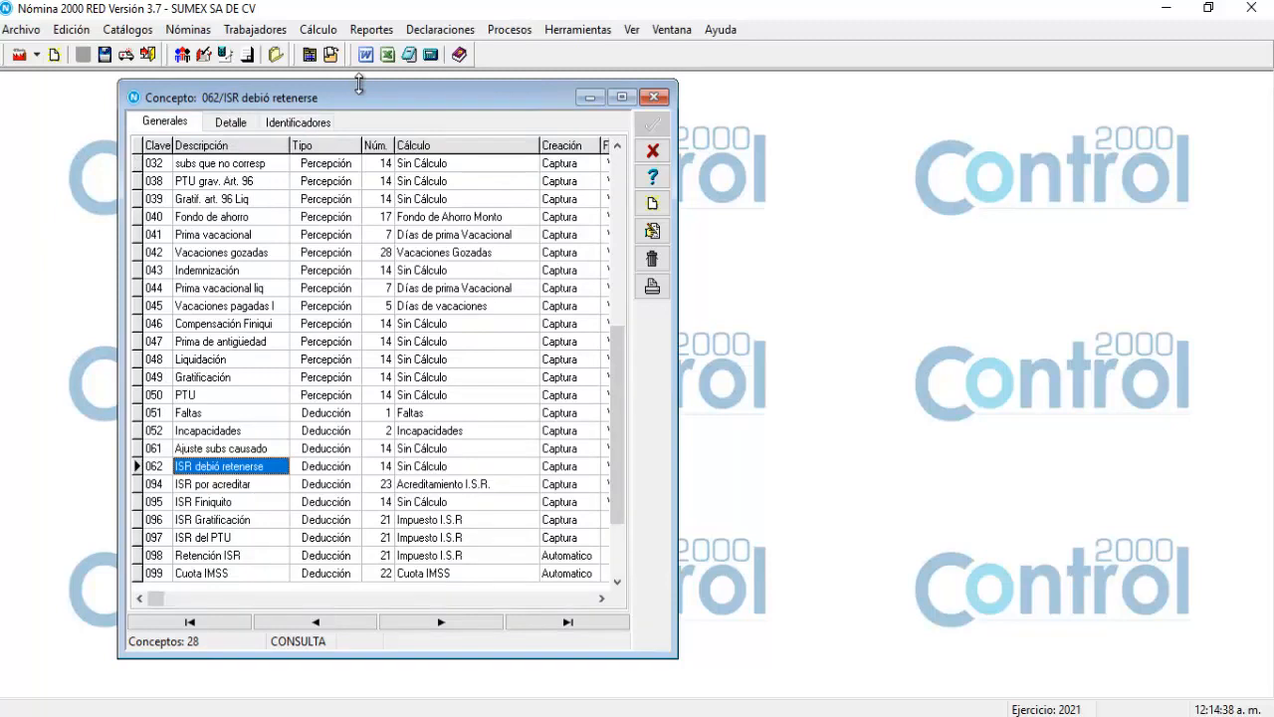
drag(360, 85, 360, 82)
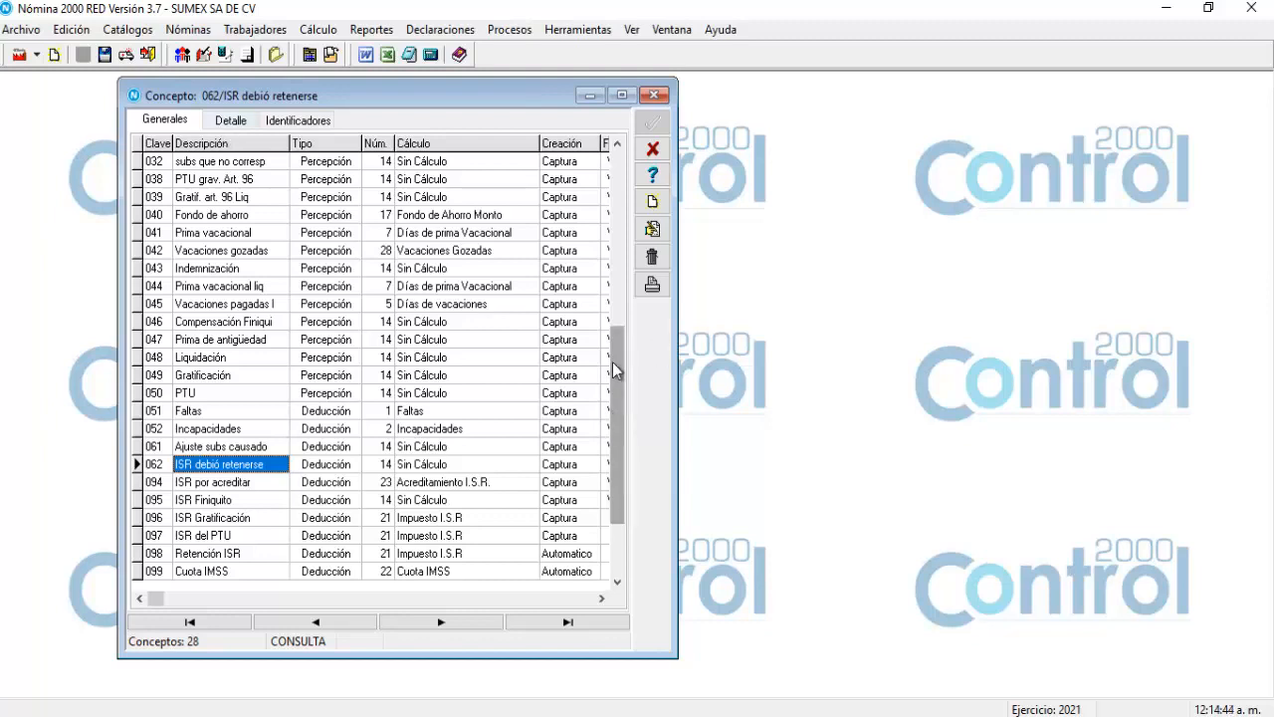
drag(614, 364, 616, 209)
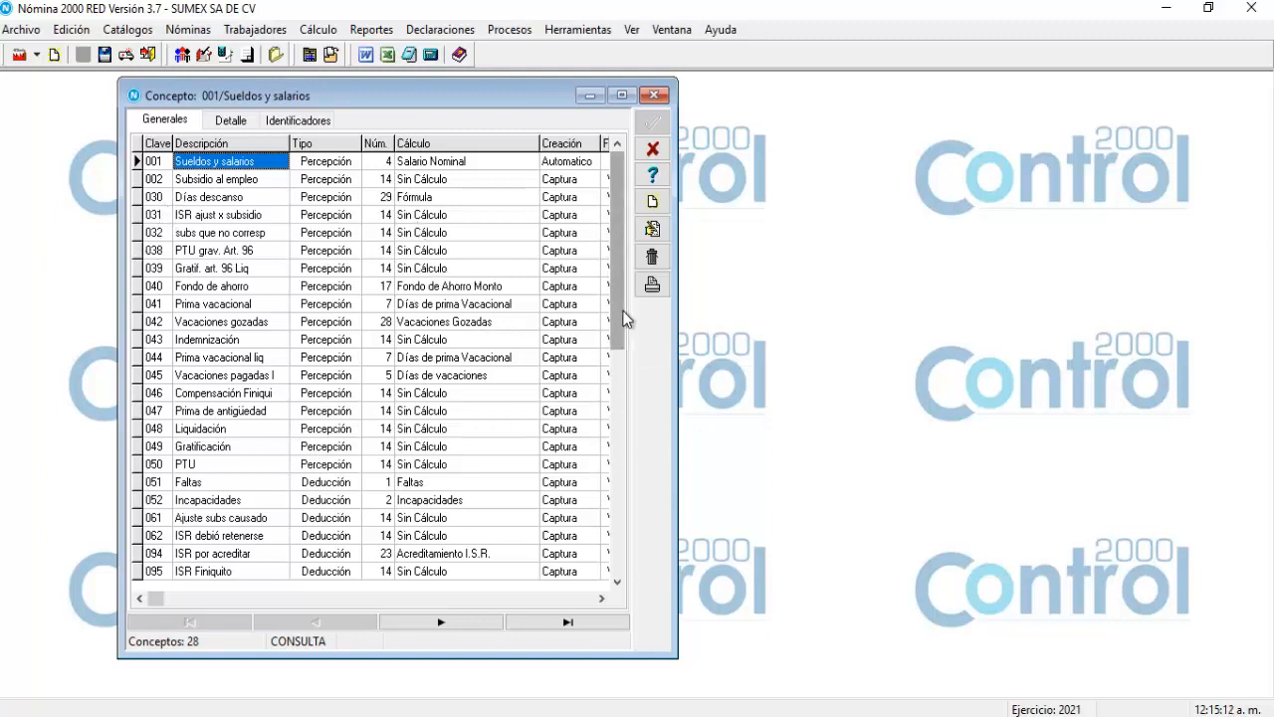
drag(626, 316, 611, 564)
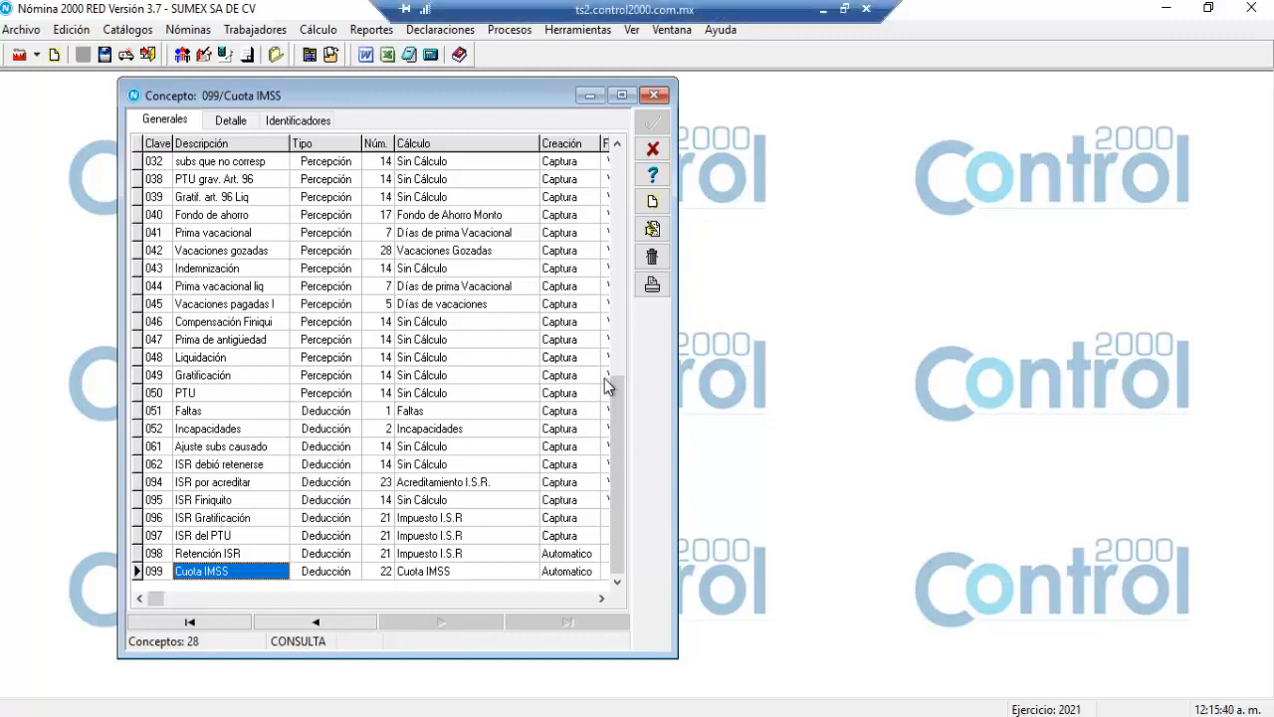
drag(617, 396, 629, 160)
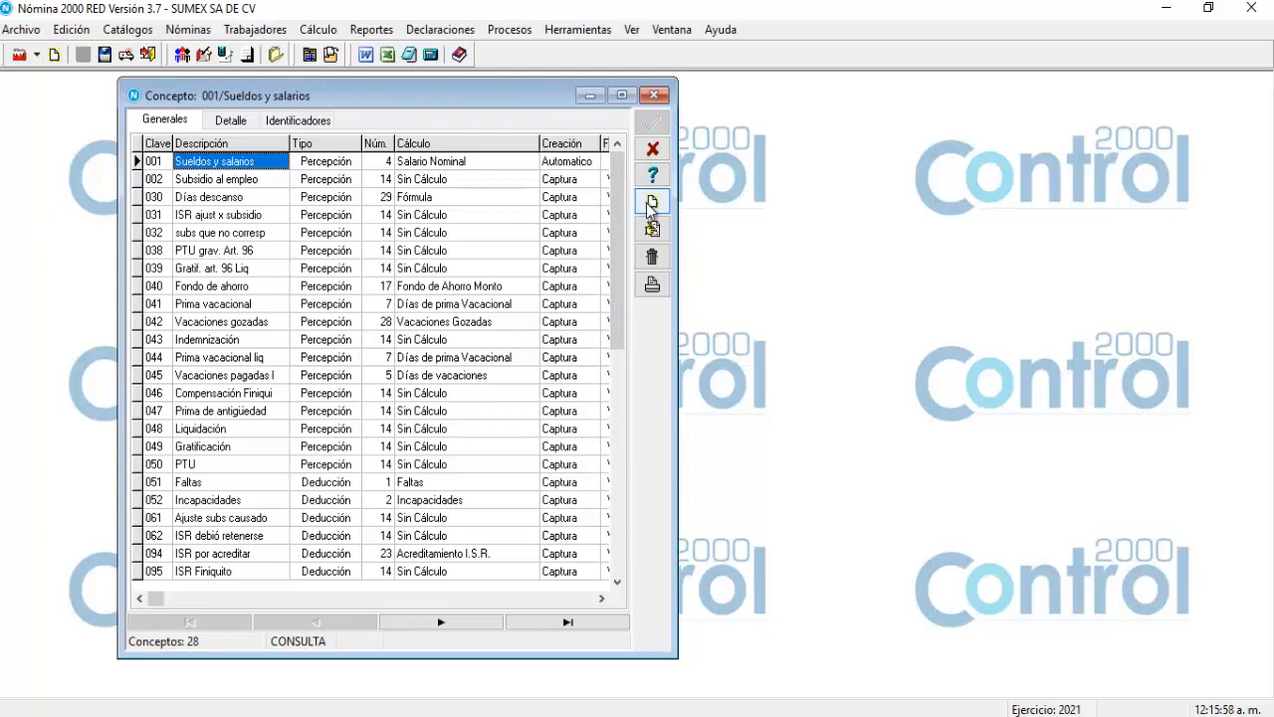
click(650, 204)
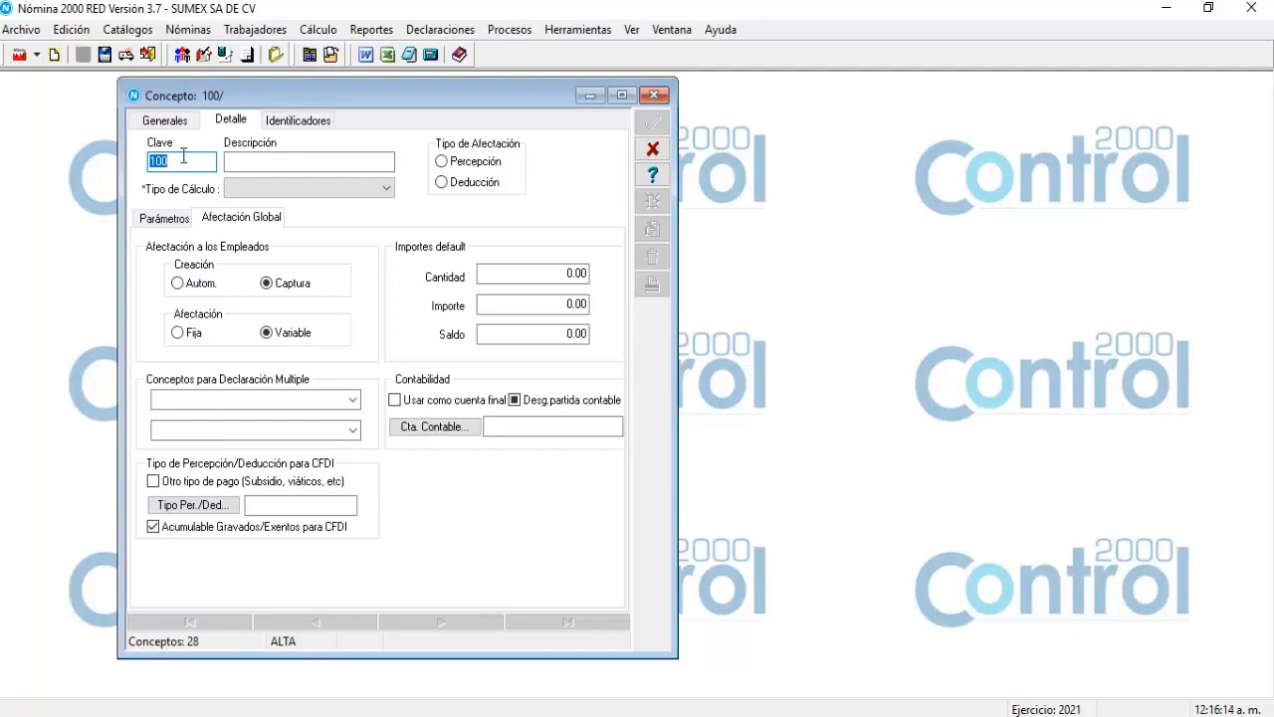
Enter key 003 and description 'Bono' for the new concept, classified as Percepción.
key(BackSpace)
text(003)
click(244, 161)
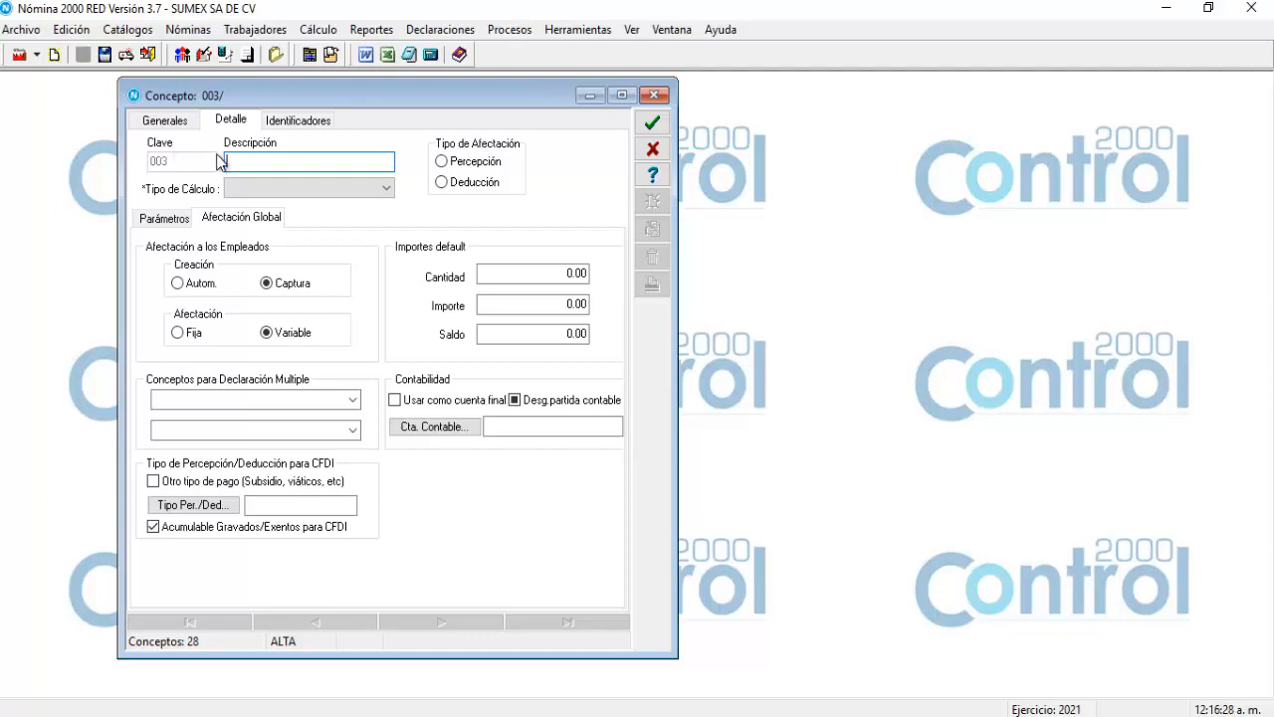
text(Bon)
key(BackSpace)
text(no)
click(442, 161)
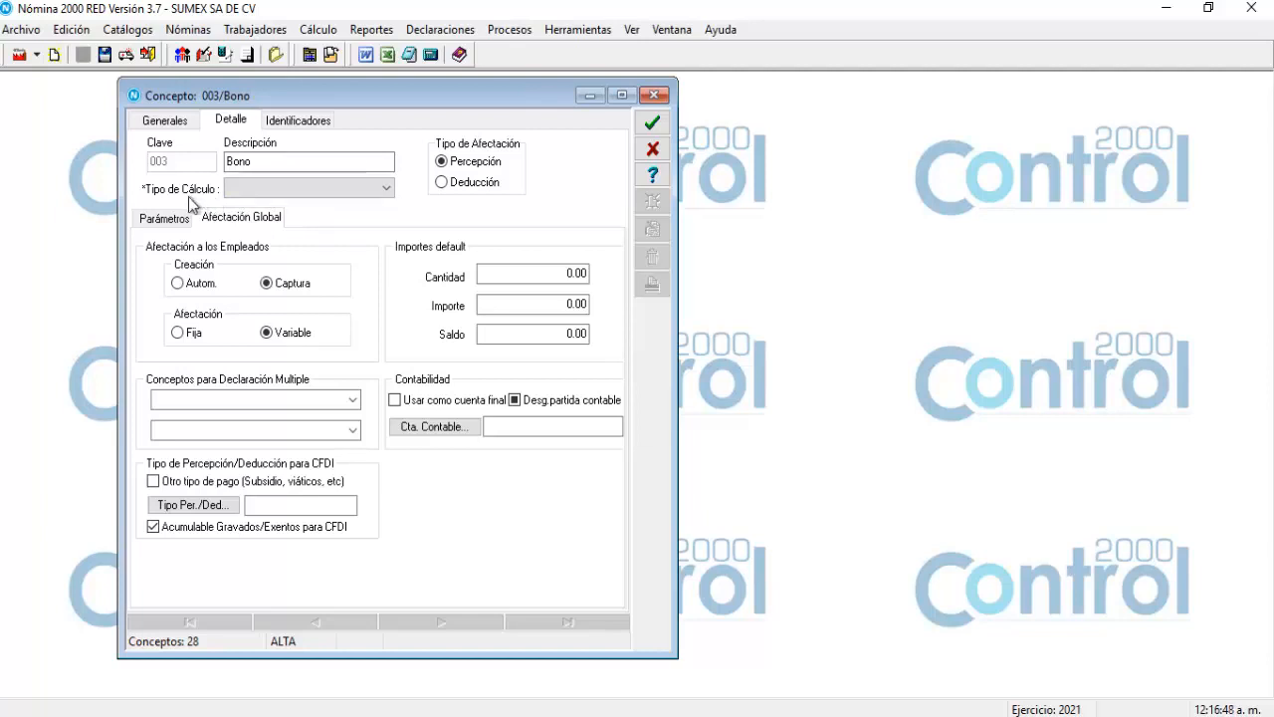
Choose calculation type 14 Sin Cálculo for concept 003 Bono.
click(386, 189)
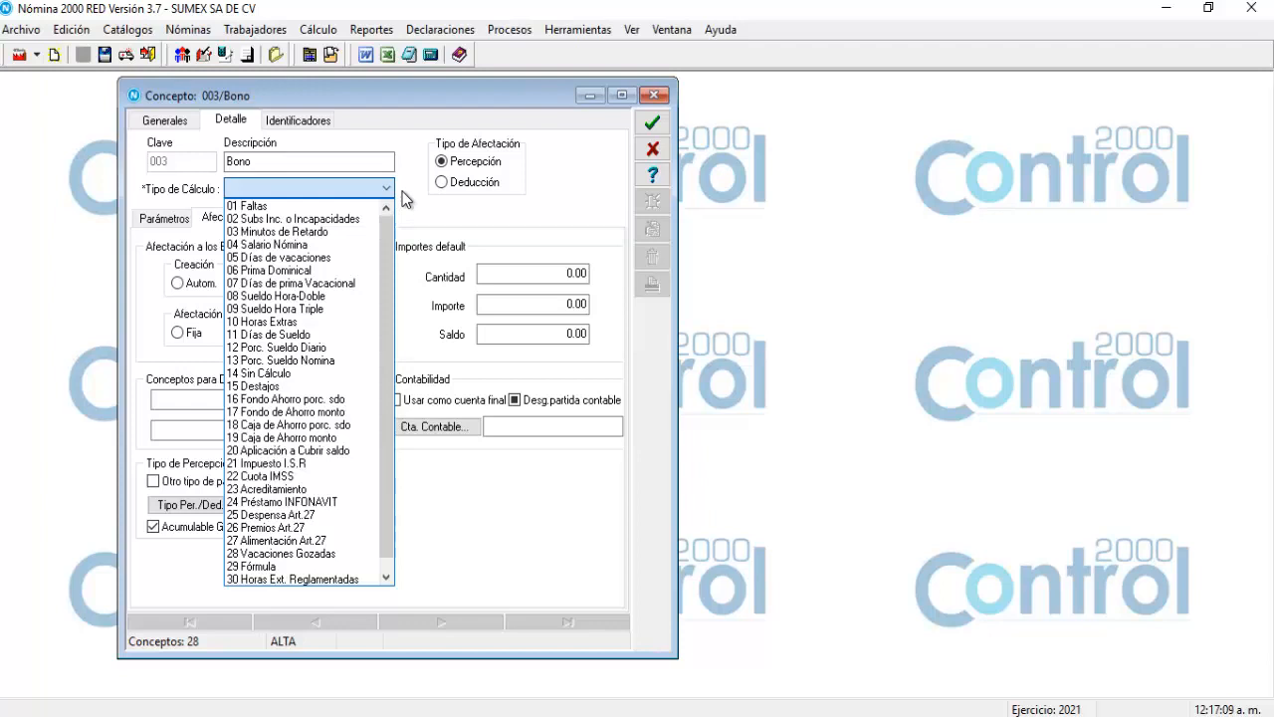
mouse_move(389, 254)
mouse_down()
mouse_move(389, 269)
mouse_move(391, 239)
mouse_up()
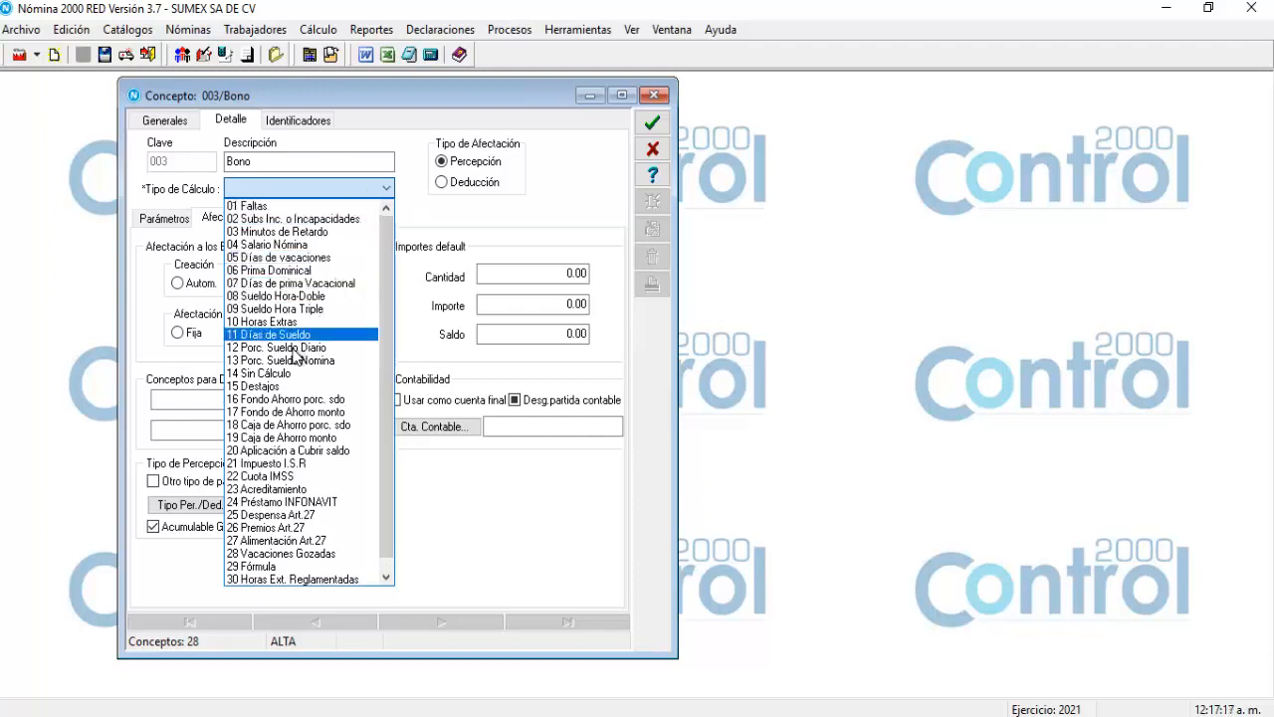
click(286, 373)
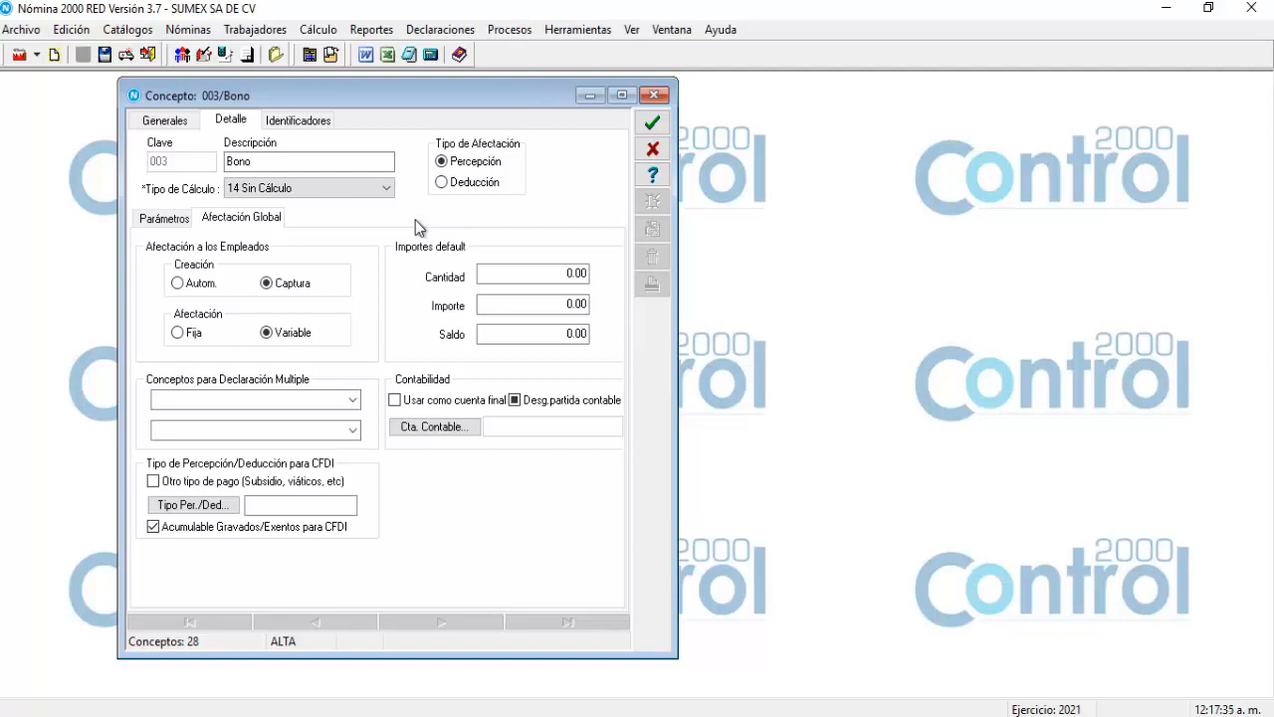
click(387, 196)
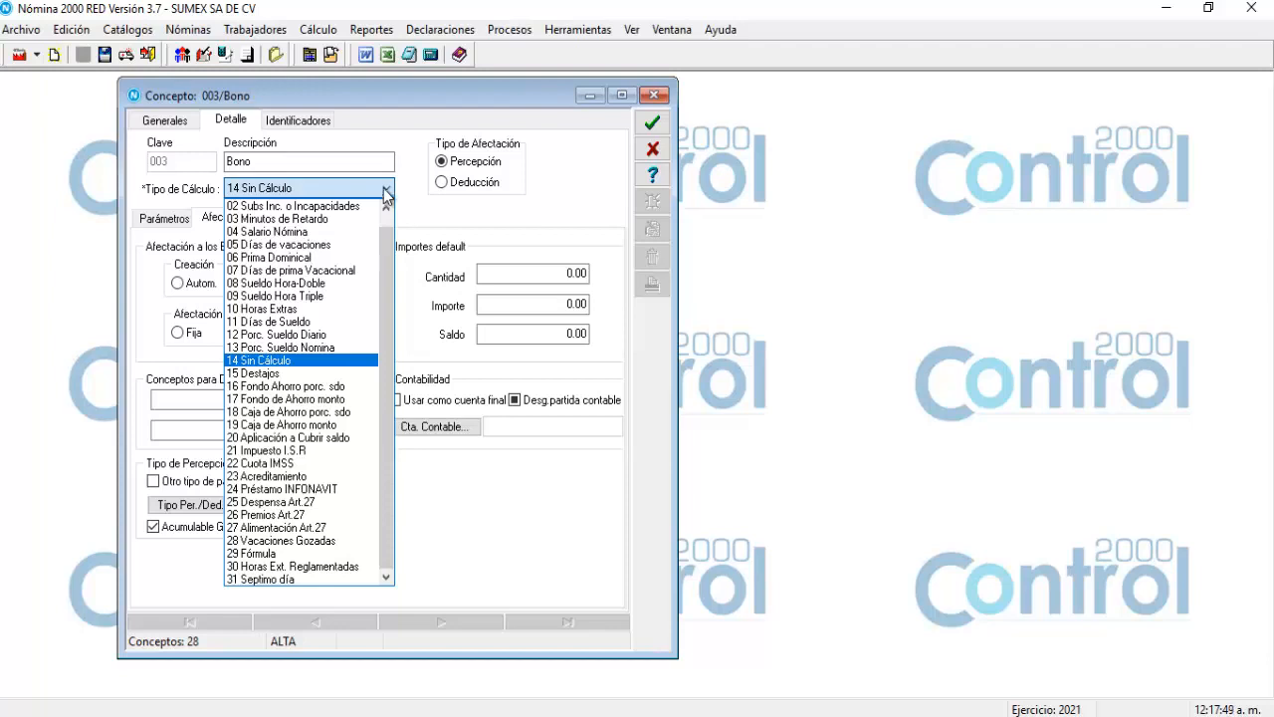
click(386, 192)
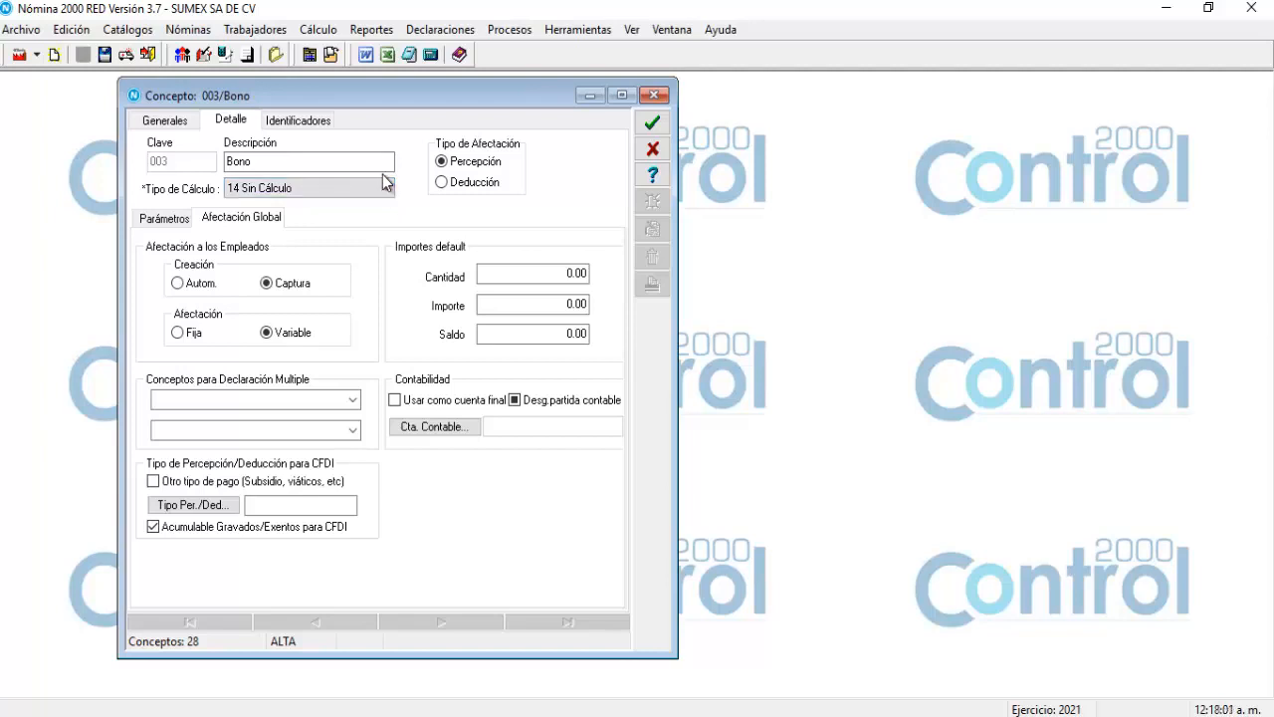
On the Parámetros page, leave Previsión social off and mark Bono as Gravable para ISR.
click(151, 225)
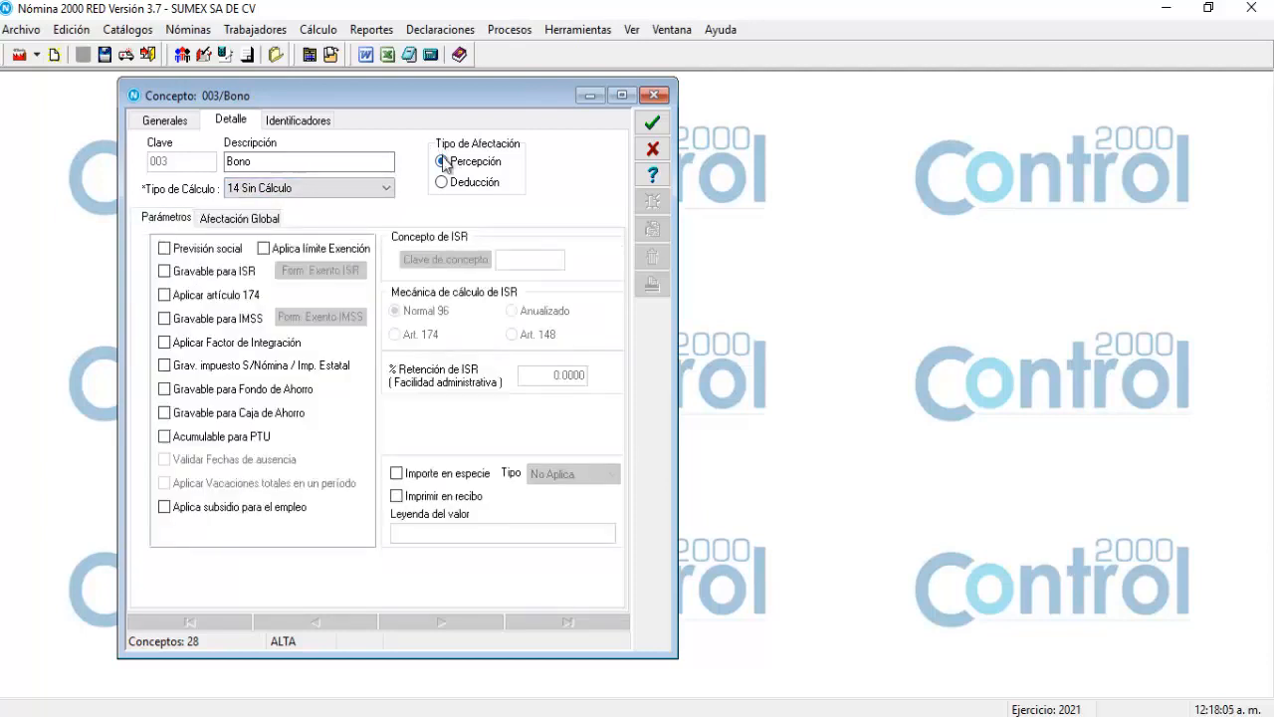
click(507, 164)
click(166, 248)
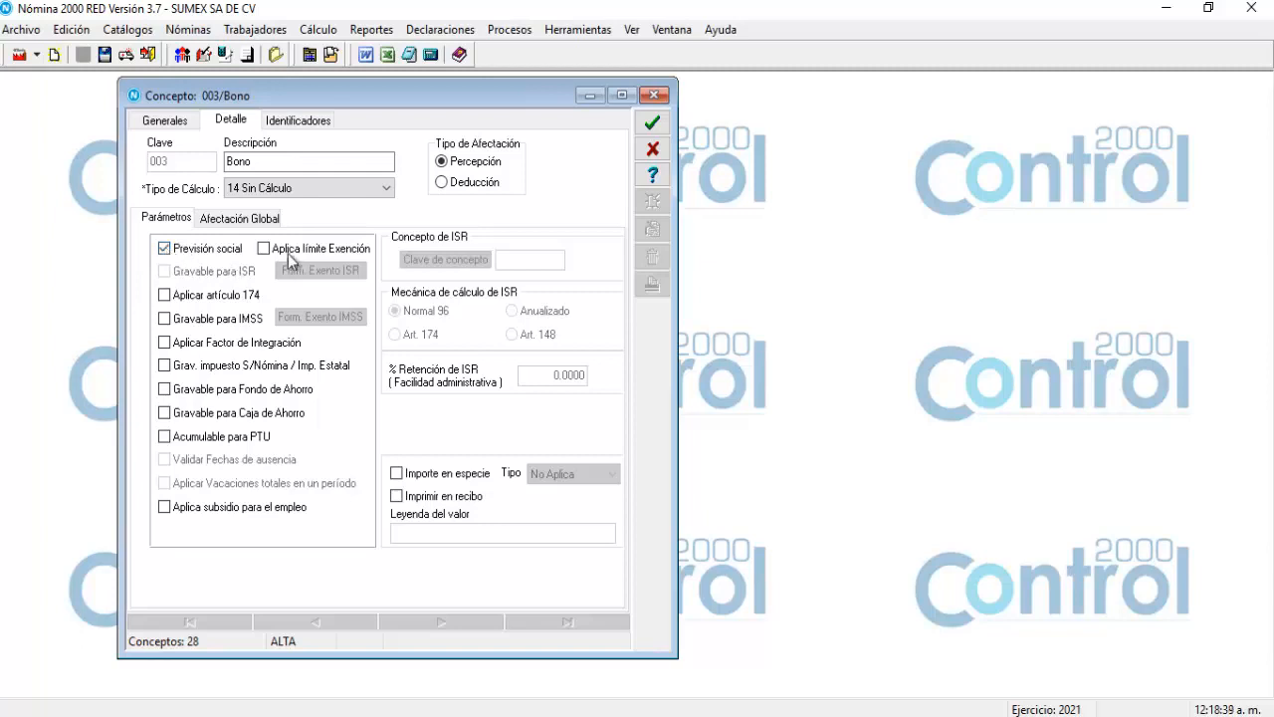
click(265, 249)
click(265, 249)
click(164, 248)
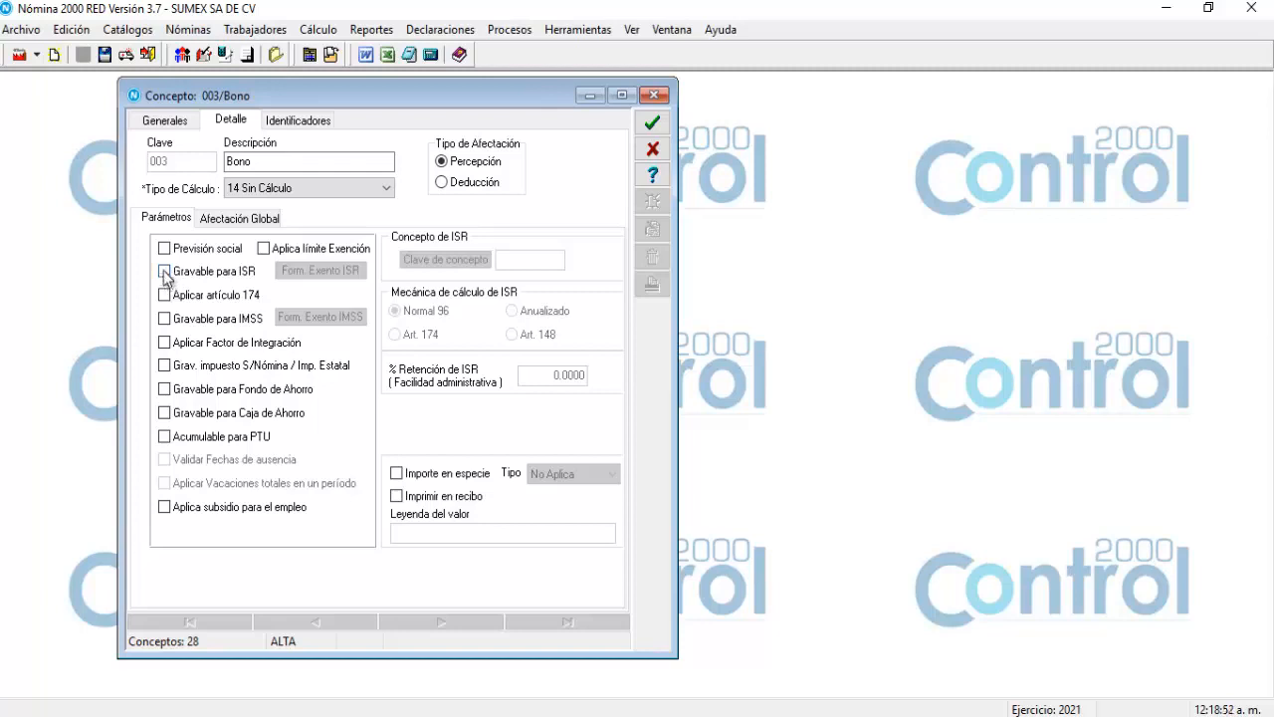
click(165, 272)
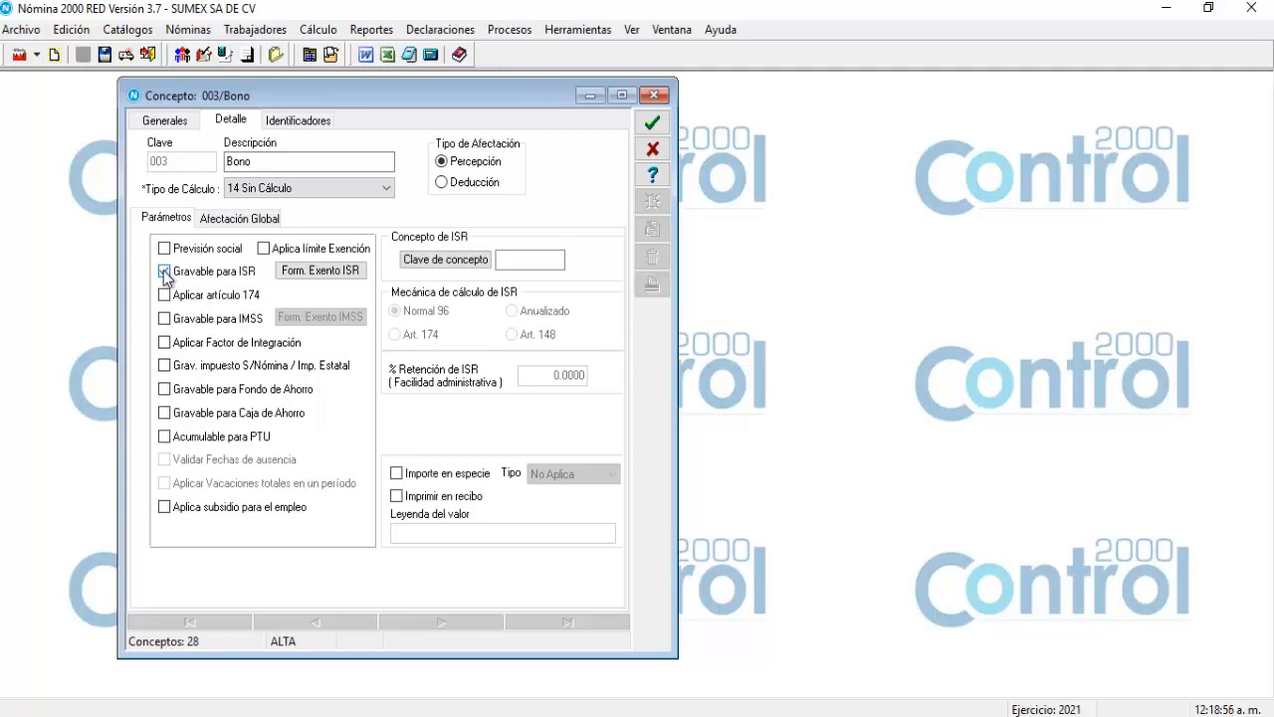
click(165, 273)
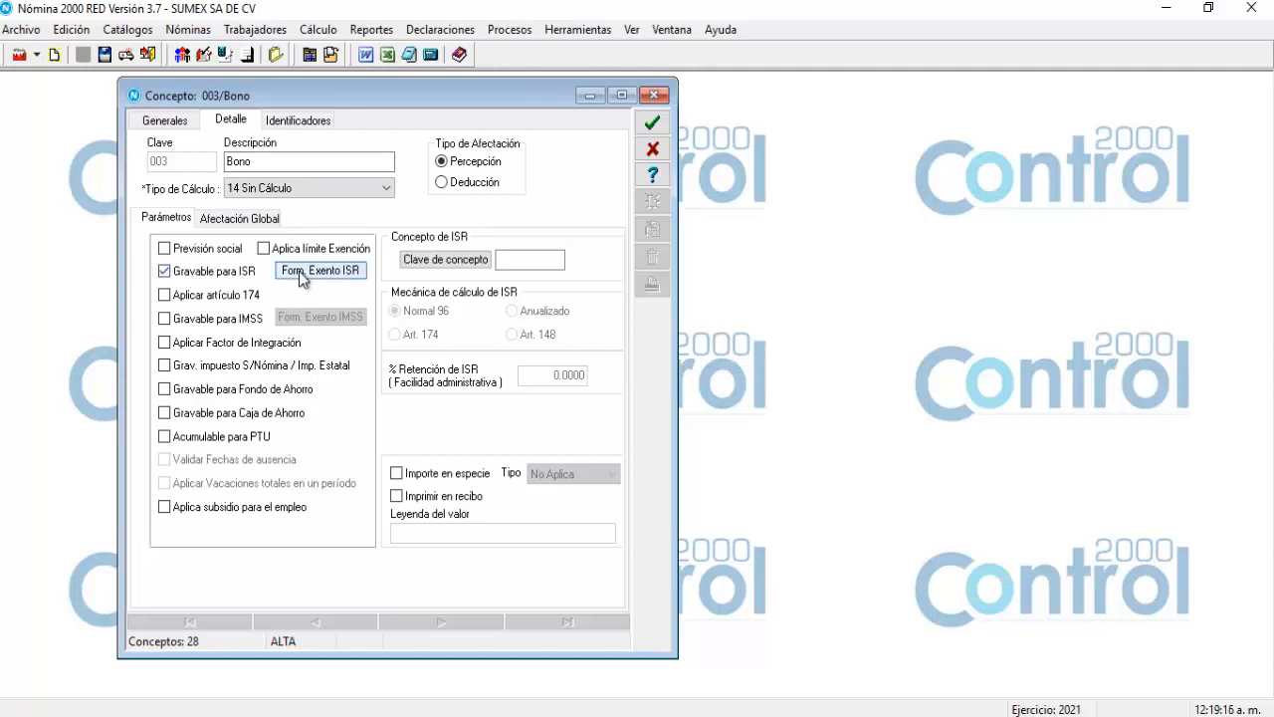
Open the empty Form. Exento ISR formula window and call up its help index.
click(303, 273)
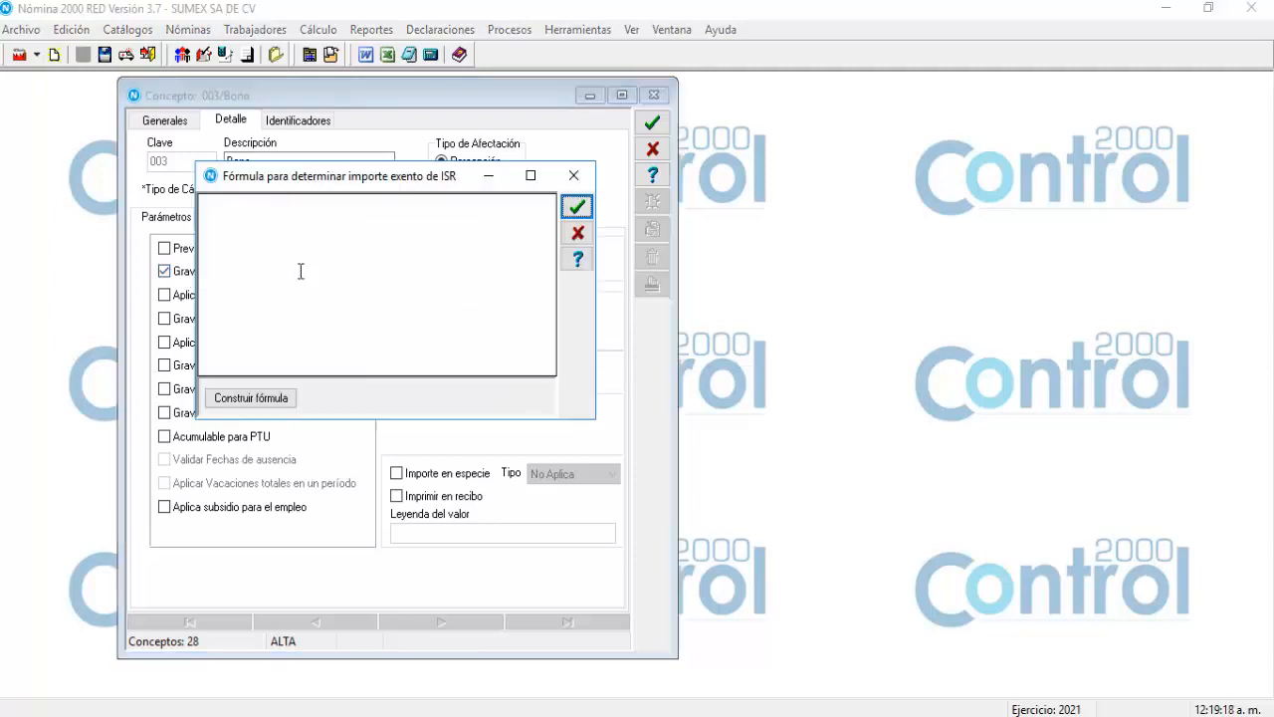
drag(304, 180, 361, 309)
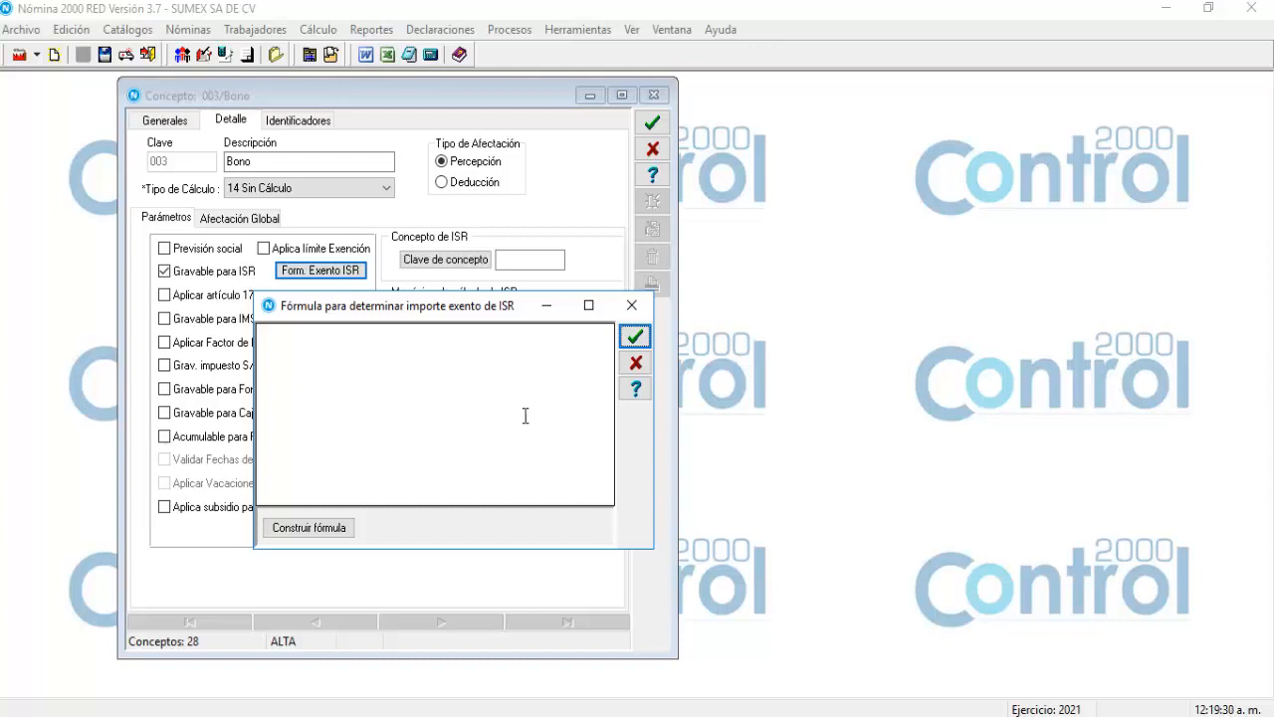
click(636, 390)
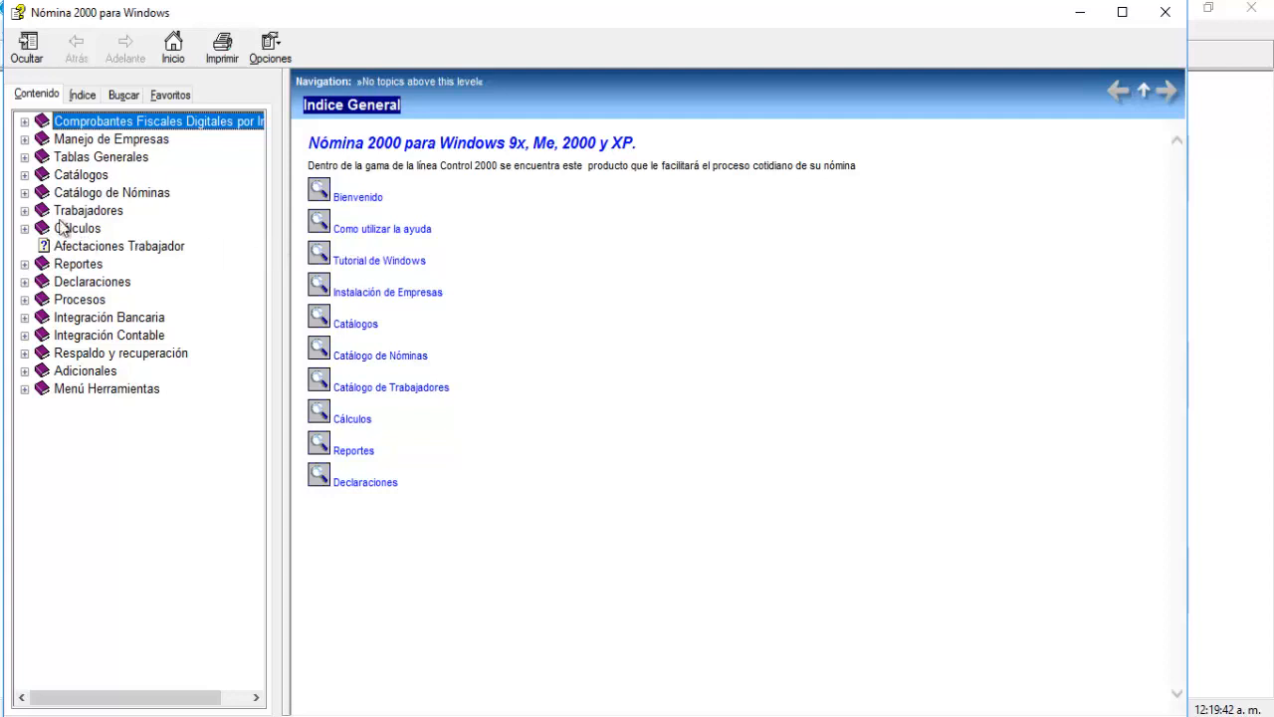
Read the Catálogos > Catálogo de Conceptos > Creación de Fórmulas help topic, then close help.
click(25, 177)
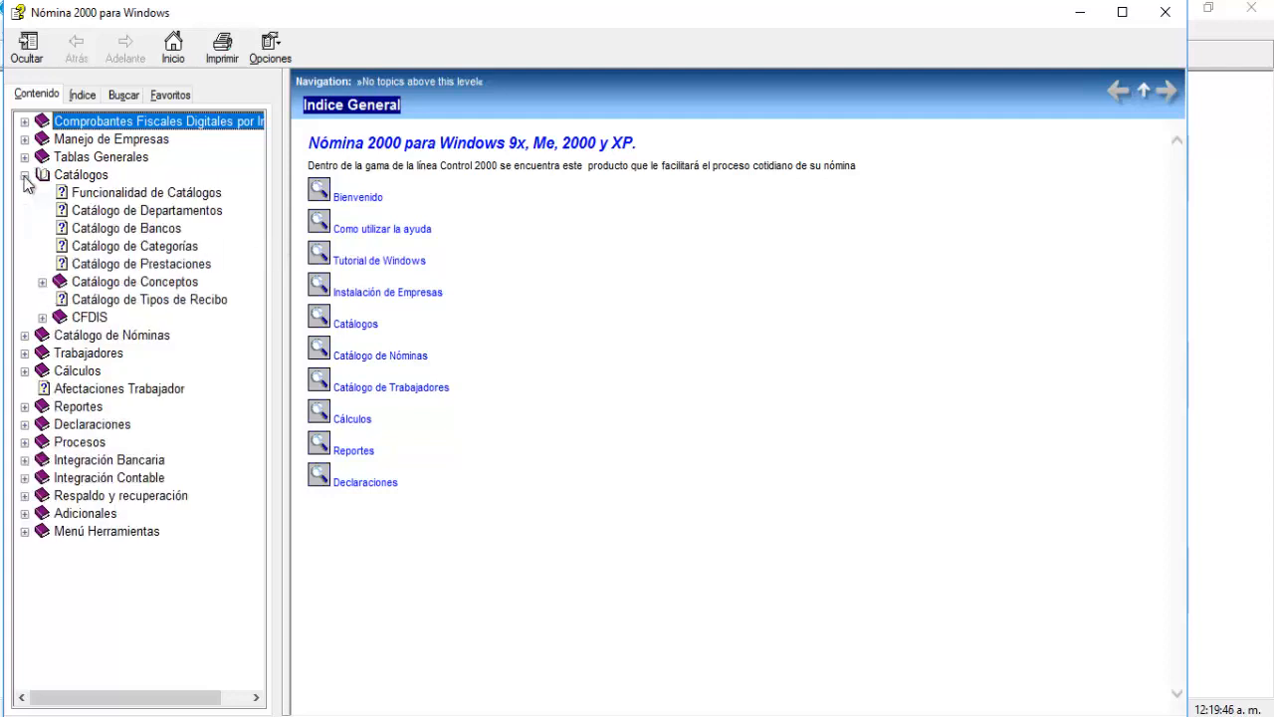
click(146, 285)
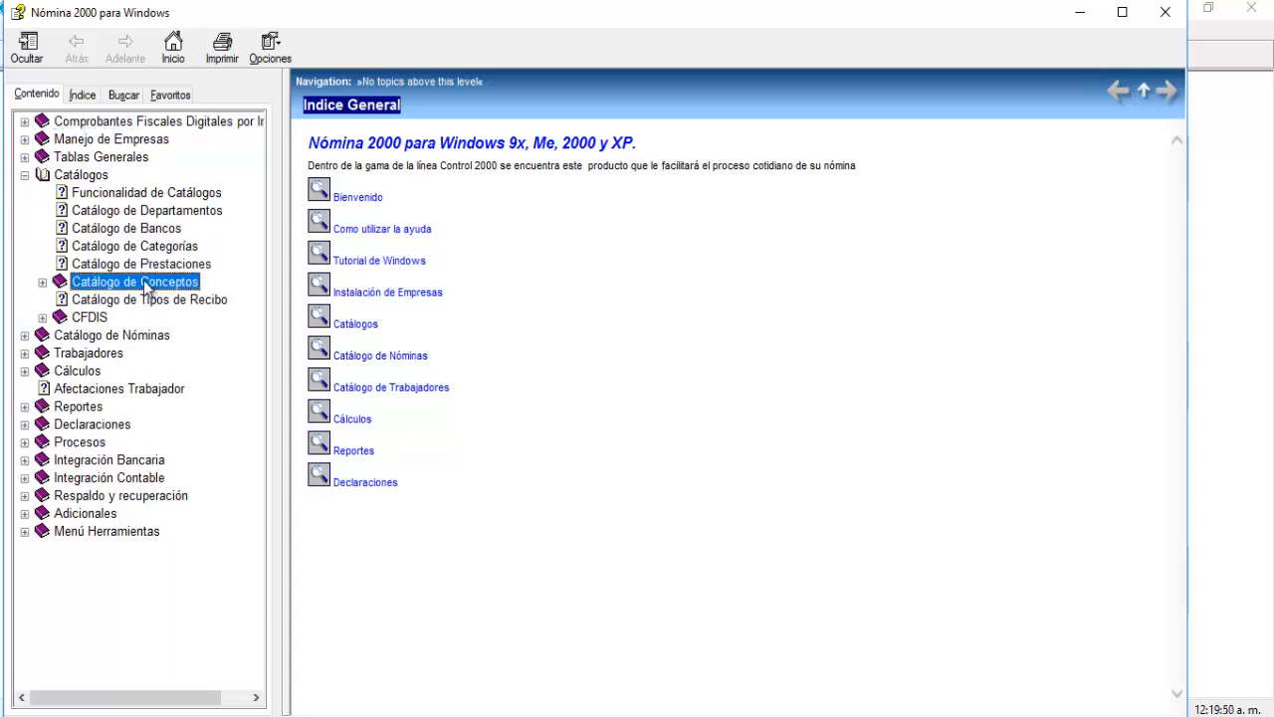
click(42, 282)
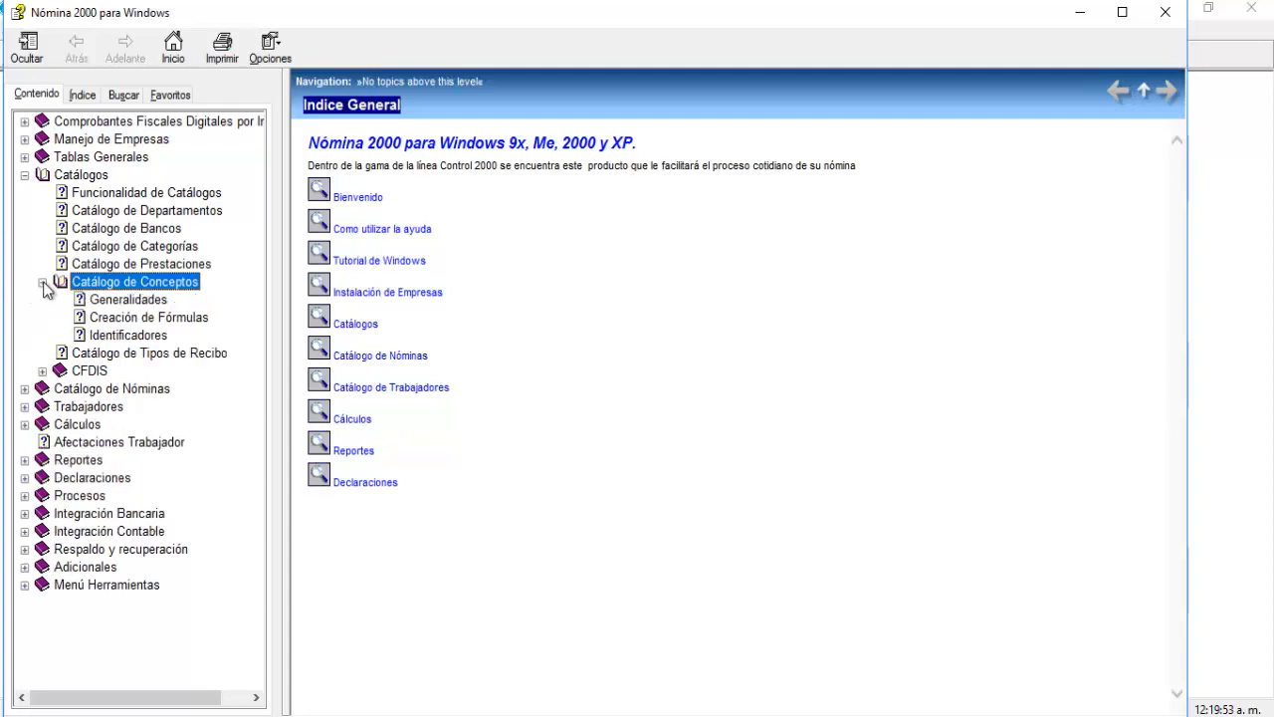
click(113, 320)
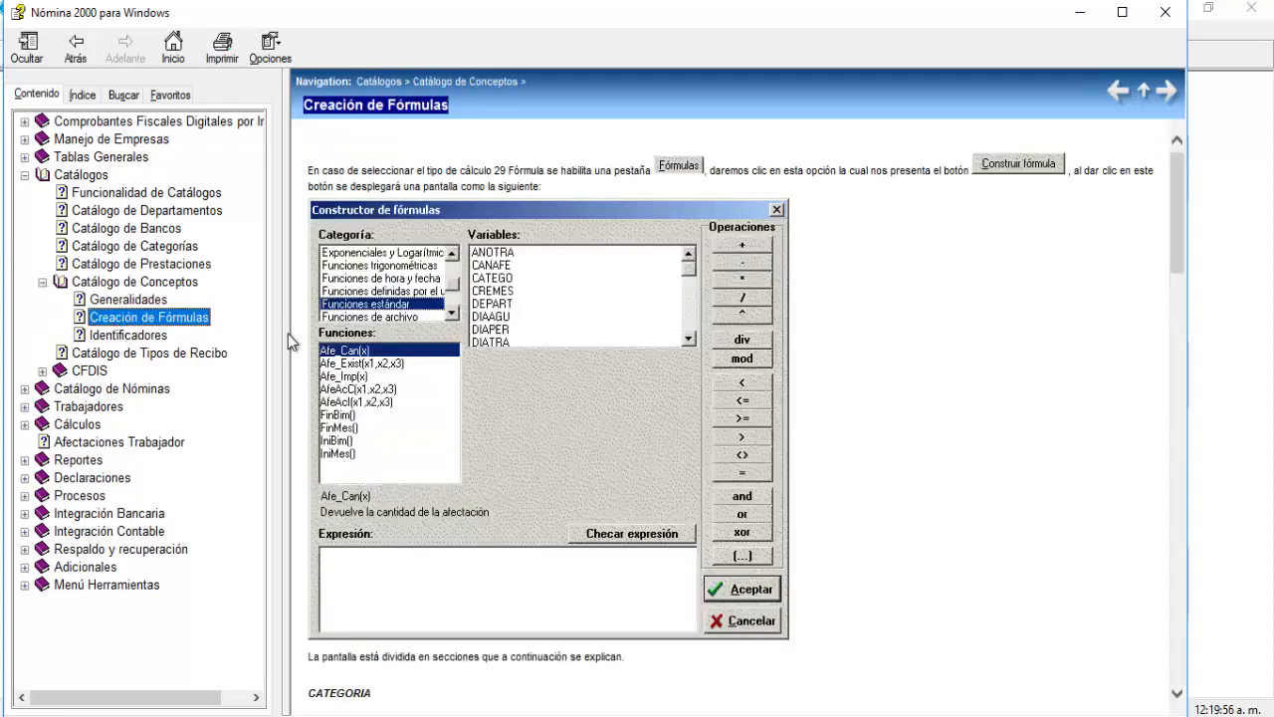
drag(1176, 235, 1150, 459)
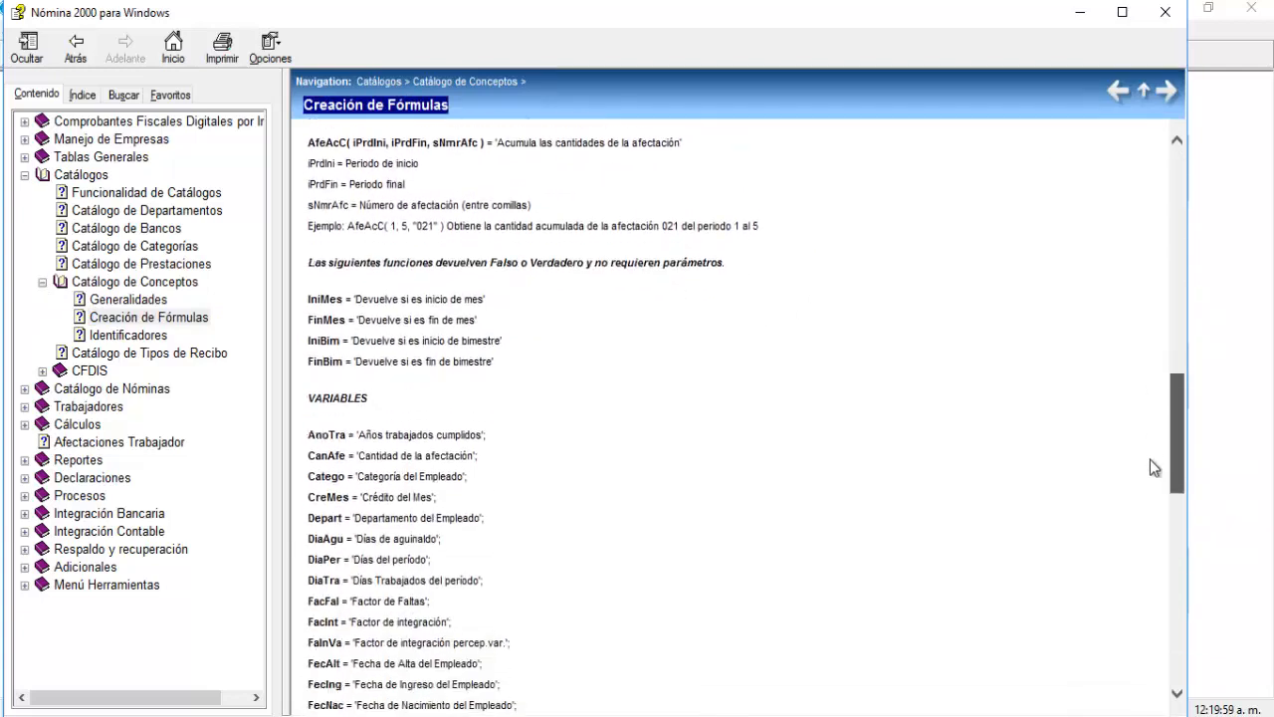
click(1165, 13)
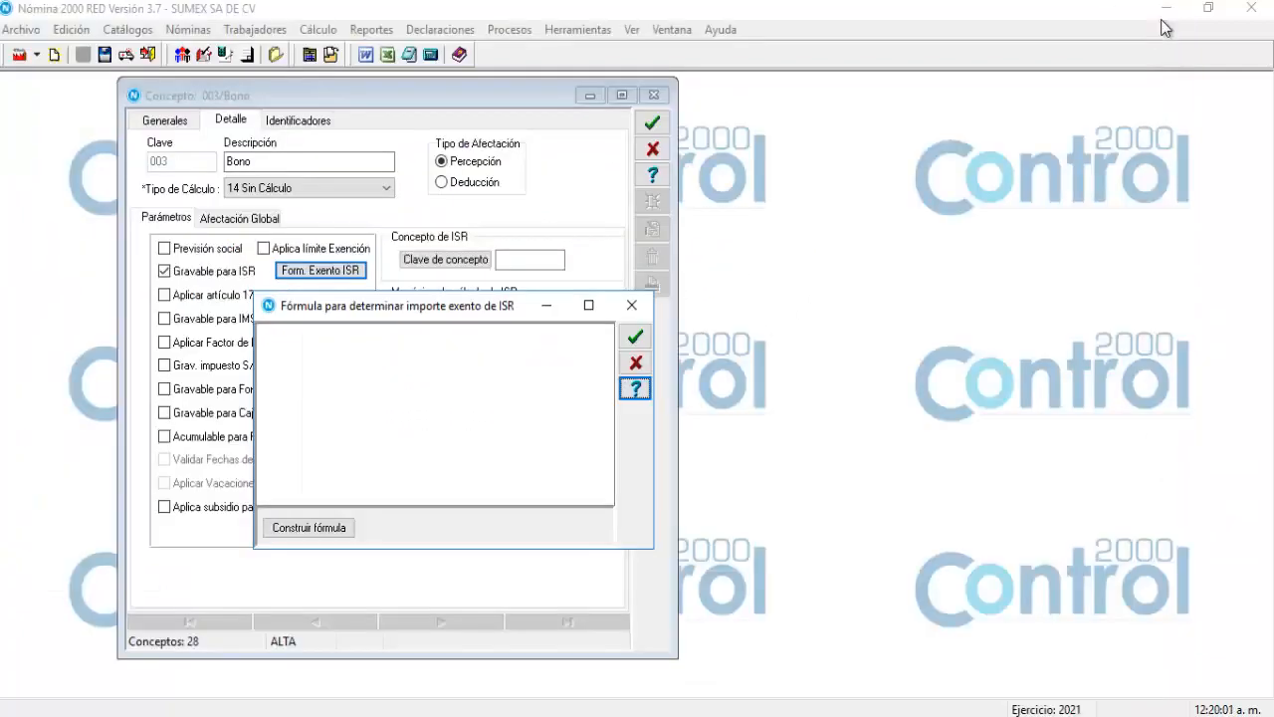
Close the ISR-exempt formula window and mark Bono as Gravable para IMSS.
click(632, 305)
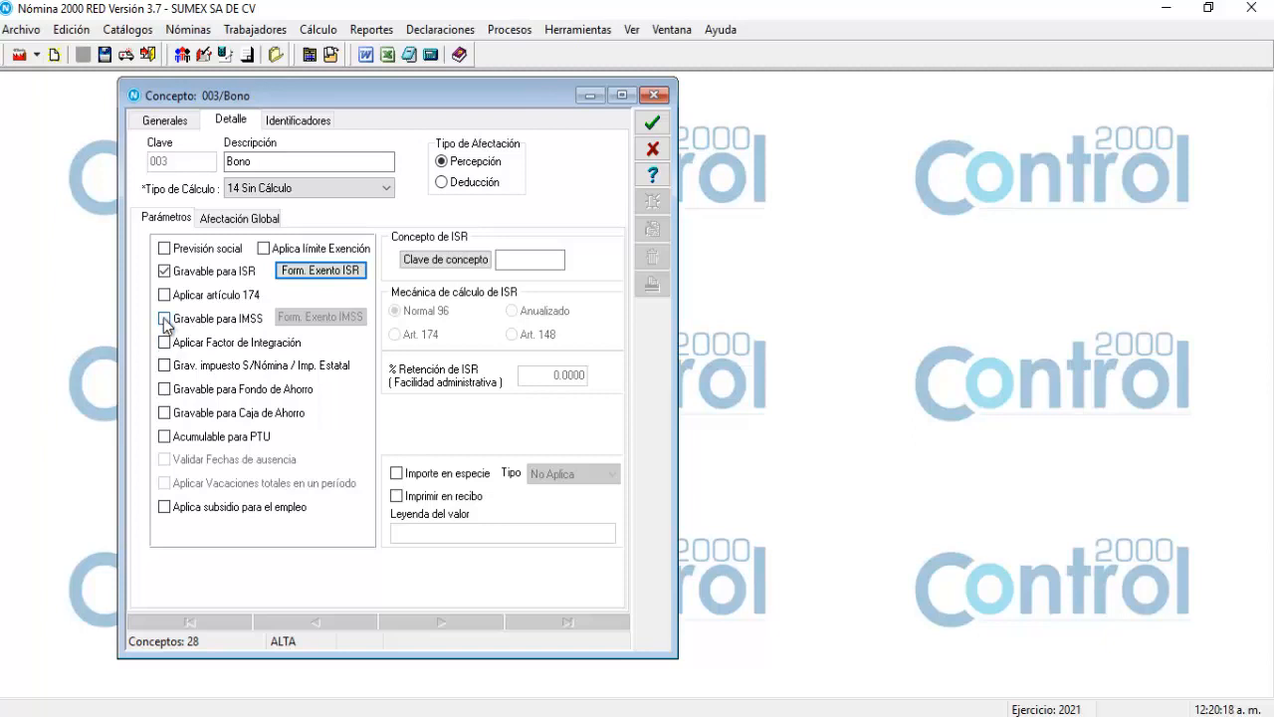
click(166, 321)
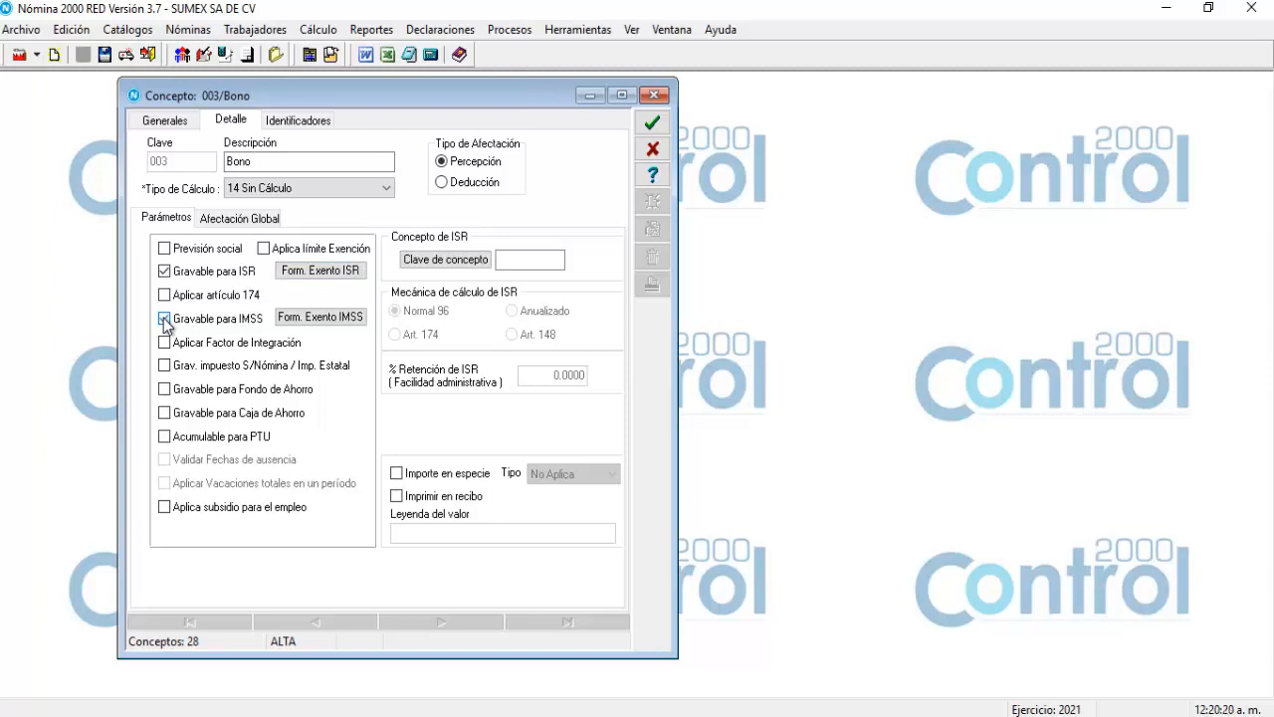
click(295, 318)
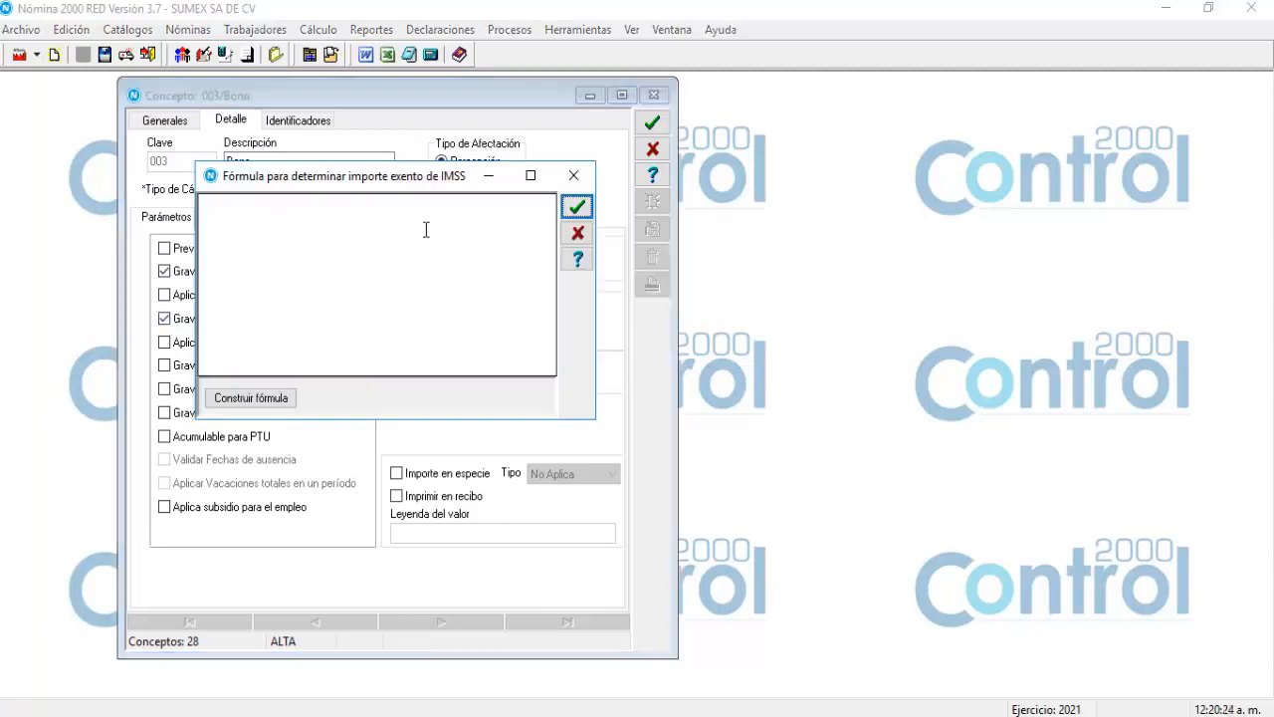
drag(368, 176, 427, 239)
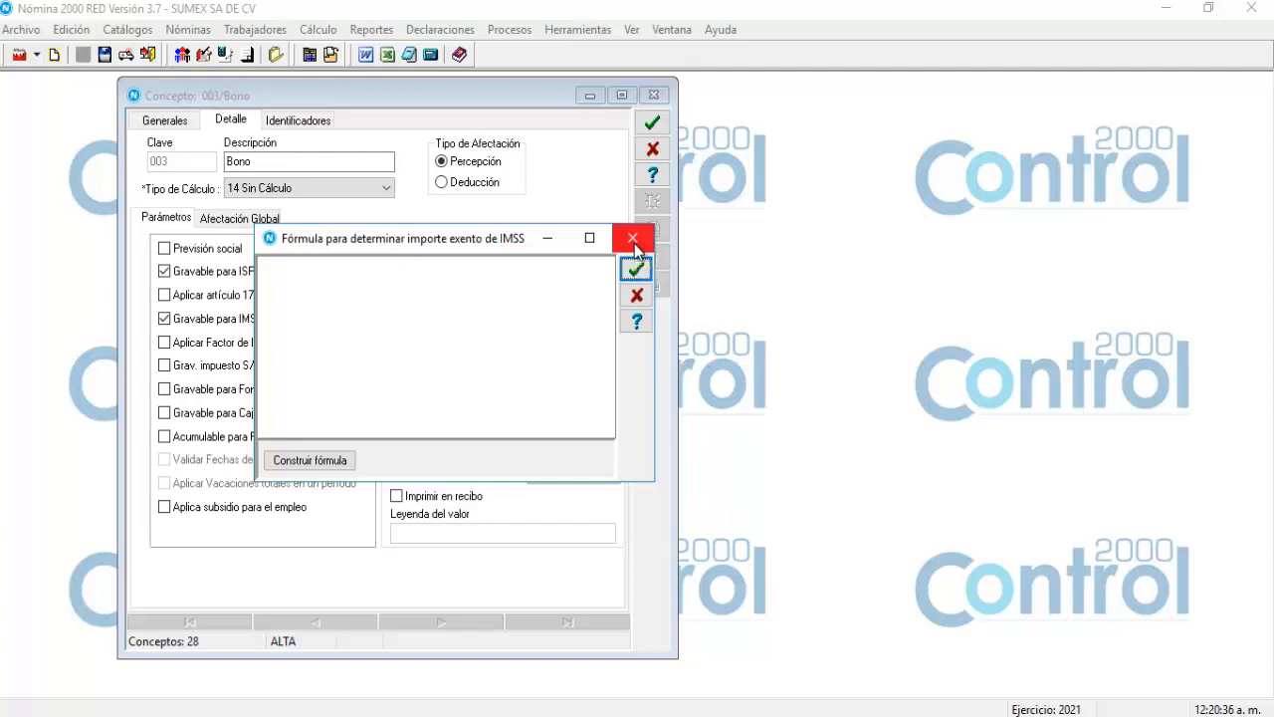
click(635, 242)
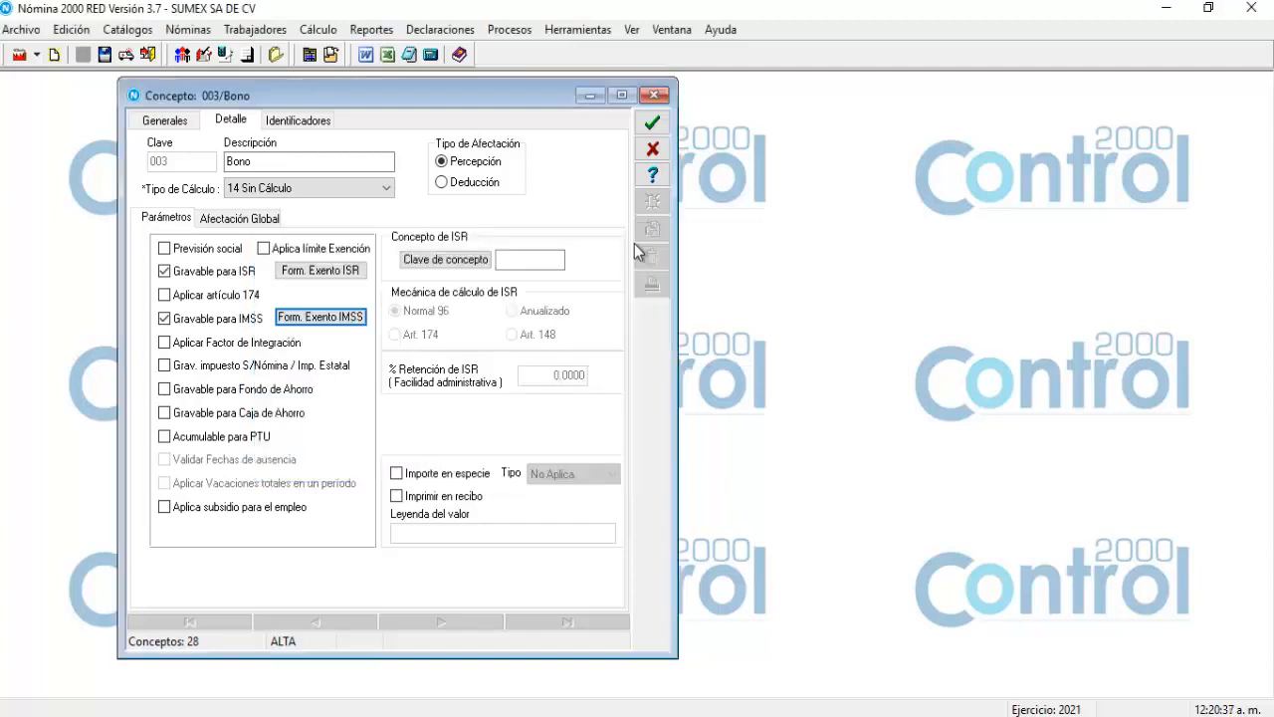
Mark concept 003 Bono as taxable for the state payroll tax (Imp. Estatal).
click(166, 367)
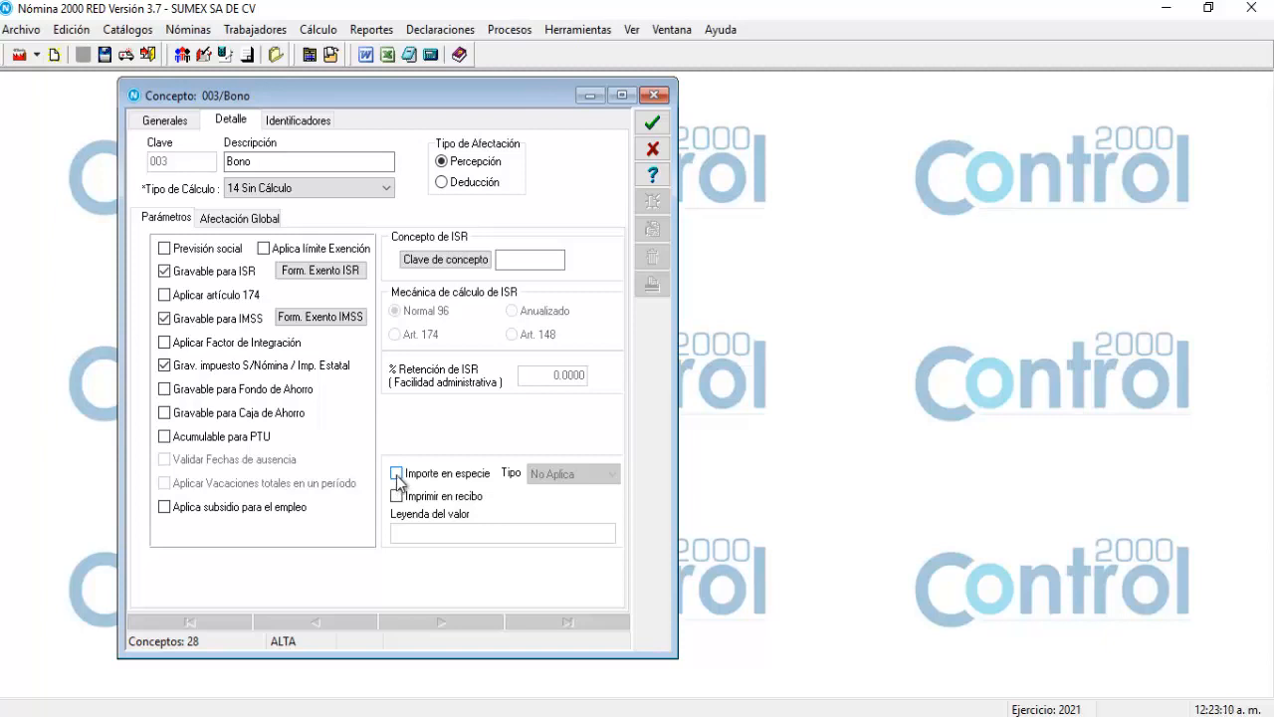
click(397, 475)
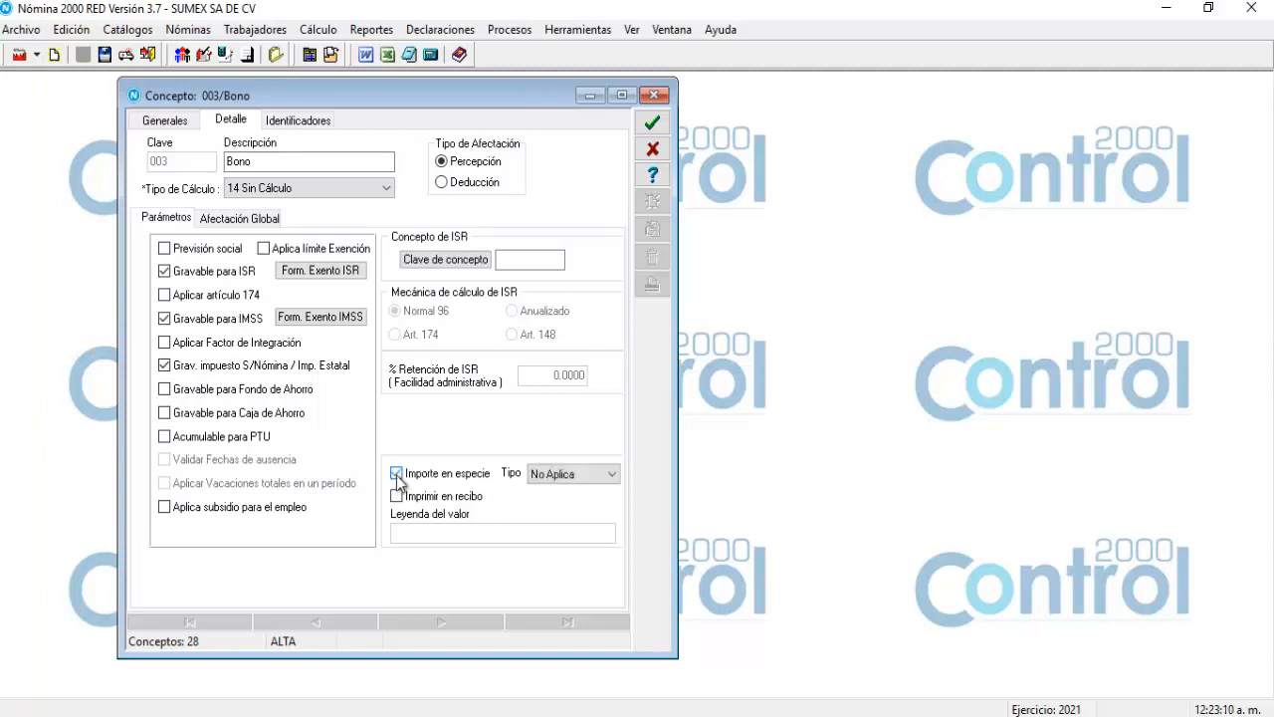
click(613, 475)
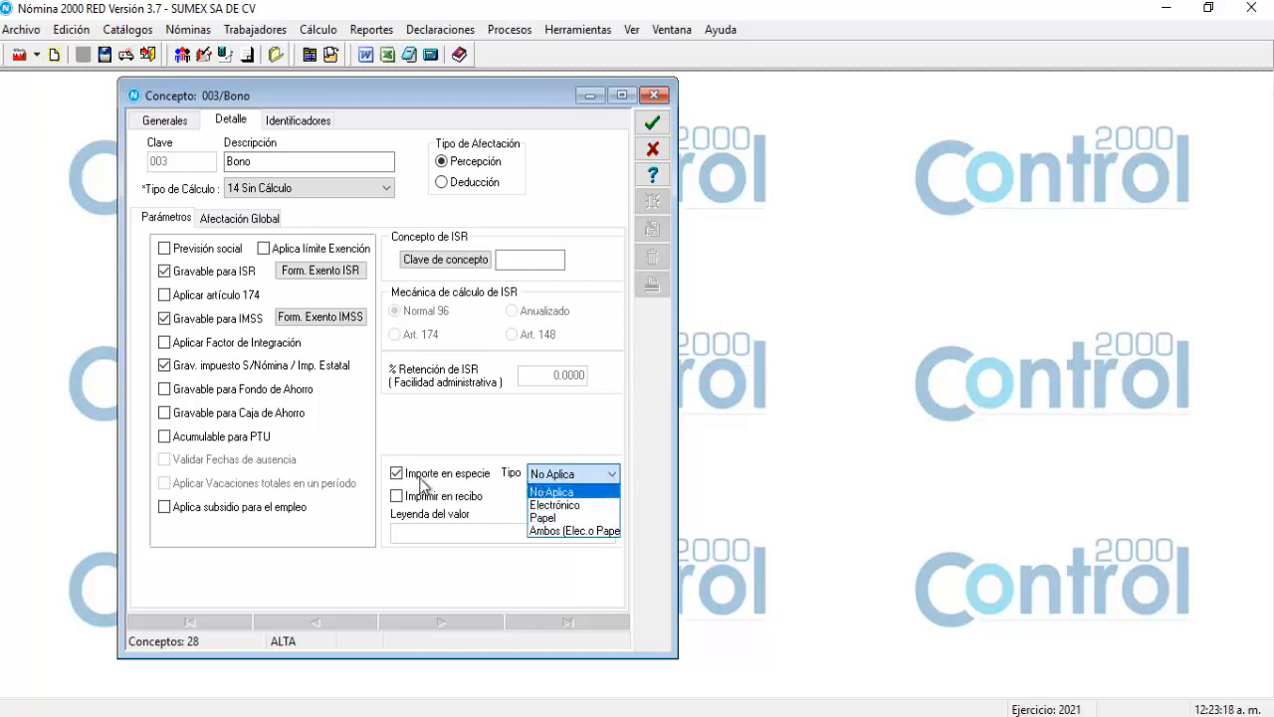
click(399, 482)
click(398, 476)
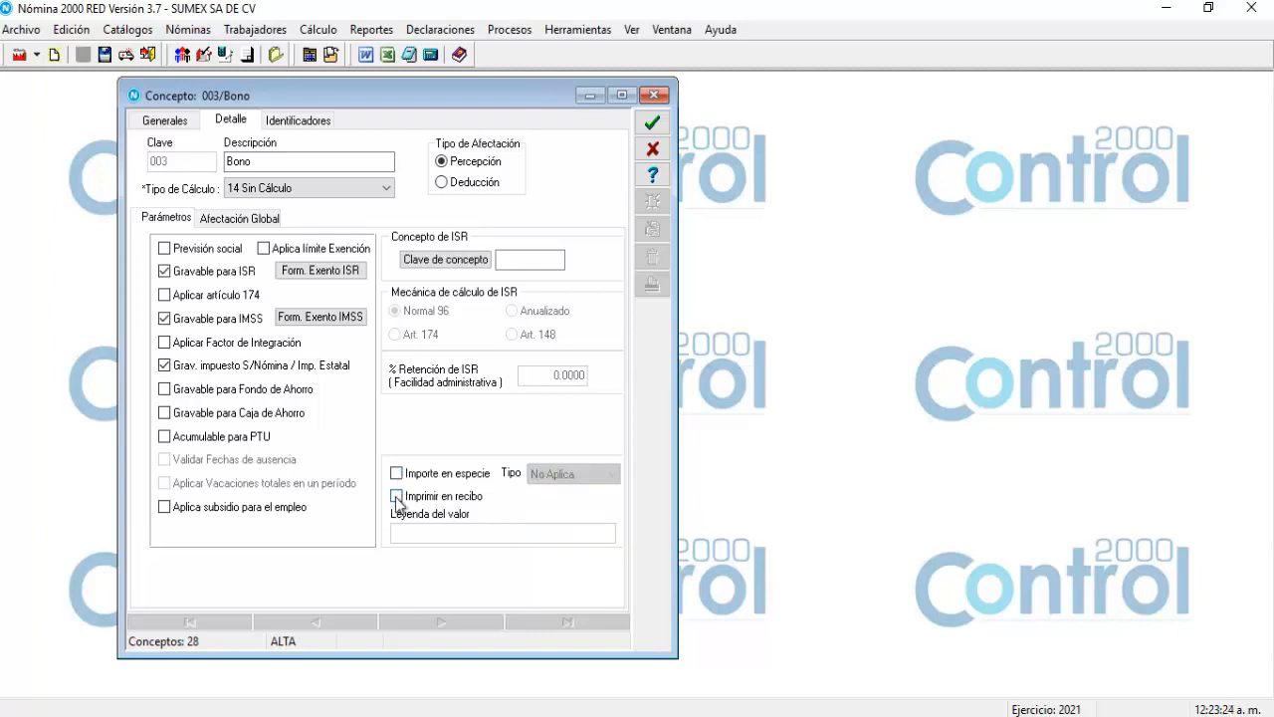
click(397, 497)
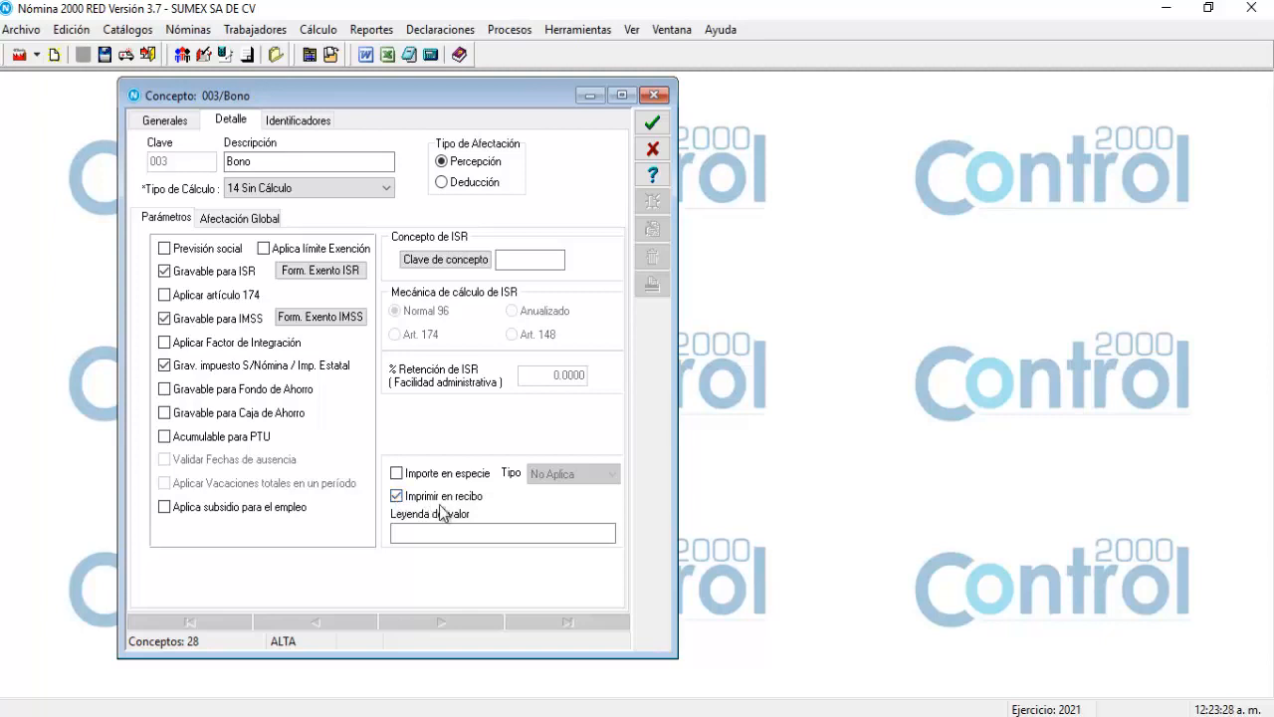
click(489, 526)
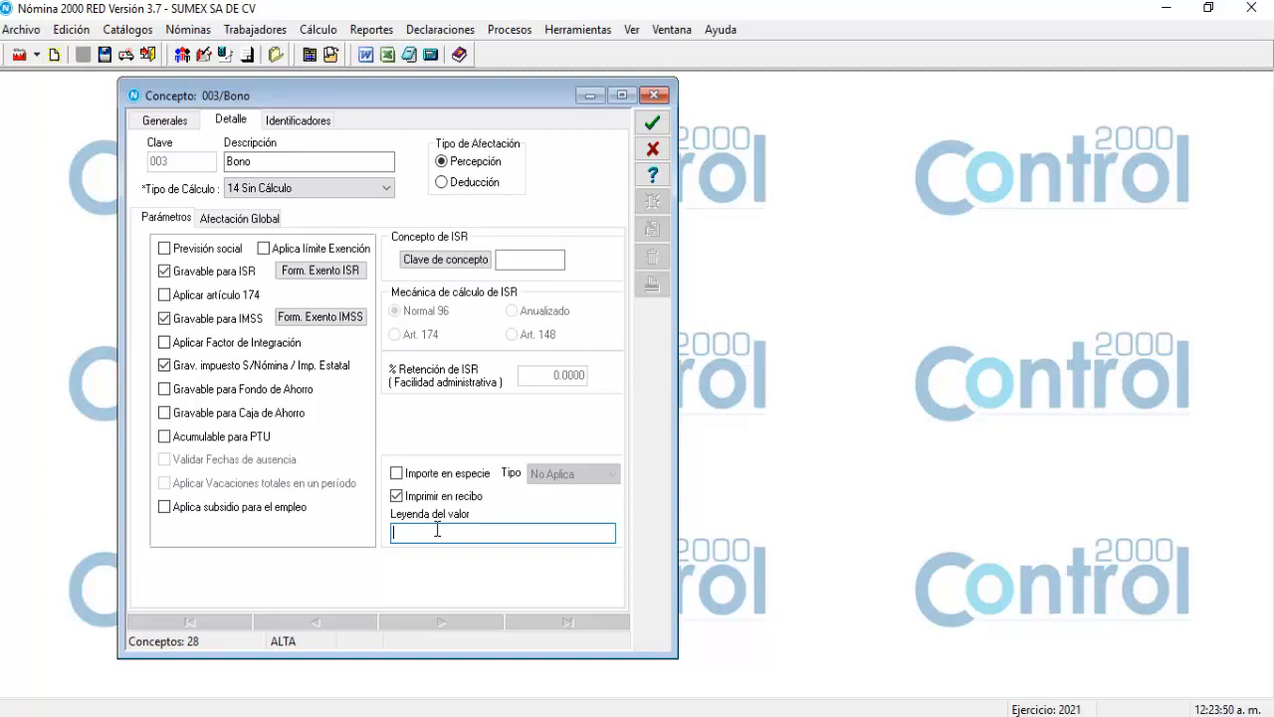
text(CO)
key(BackSpace)
text(omision)
key(BackSpace)
key(BackSpace)
key(BackSpace)
key(BackSpace)
key(BackSpace)
key(BackSpace)
key(BackSpace)
key(BackSpace)
click(398, 497)
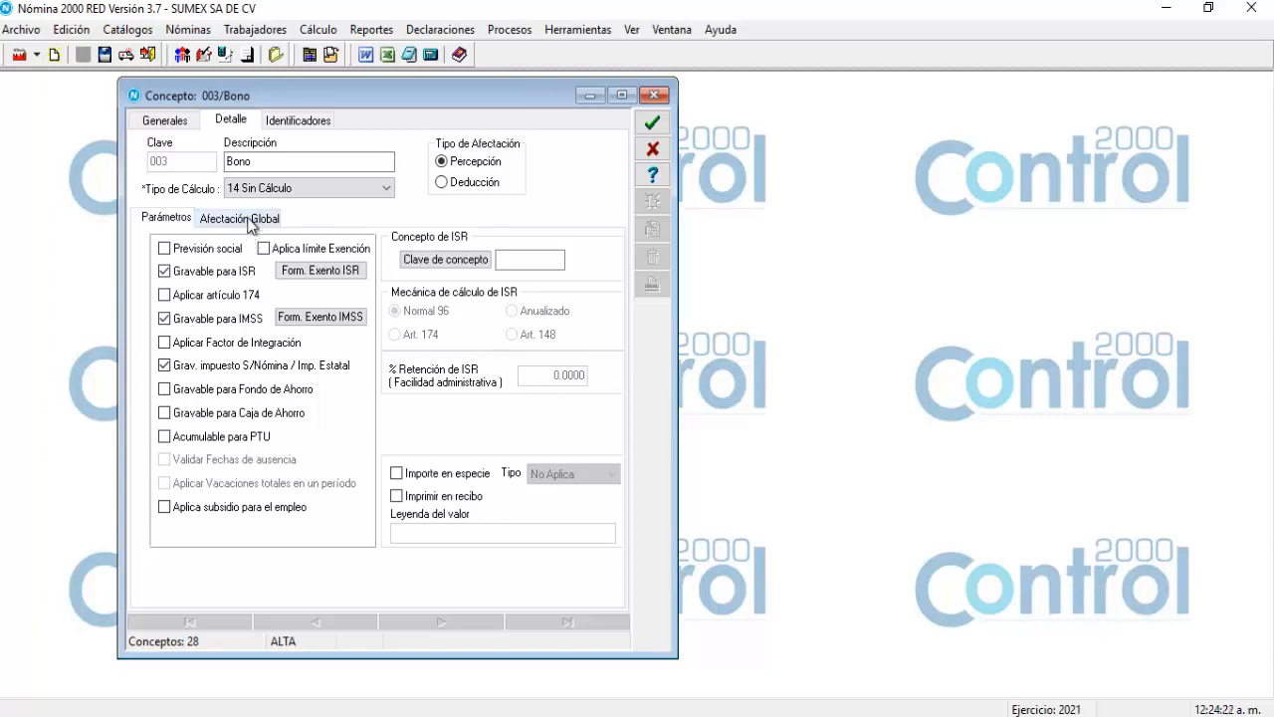
Show Bono's Afectación Global page and switch creation to Autom., then back to Captura.
click(250, 221)
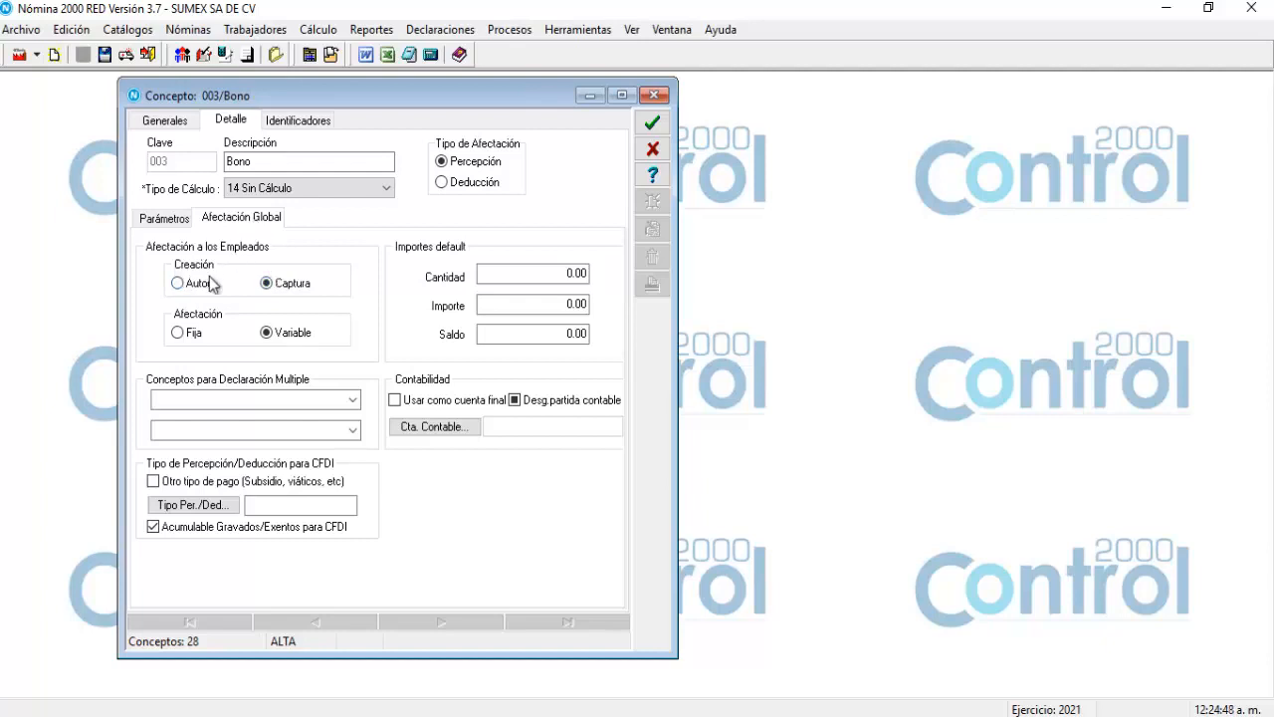
click(178, 284)
click(267, 283)
click(177, 335)
click(270, 331)
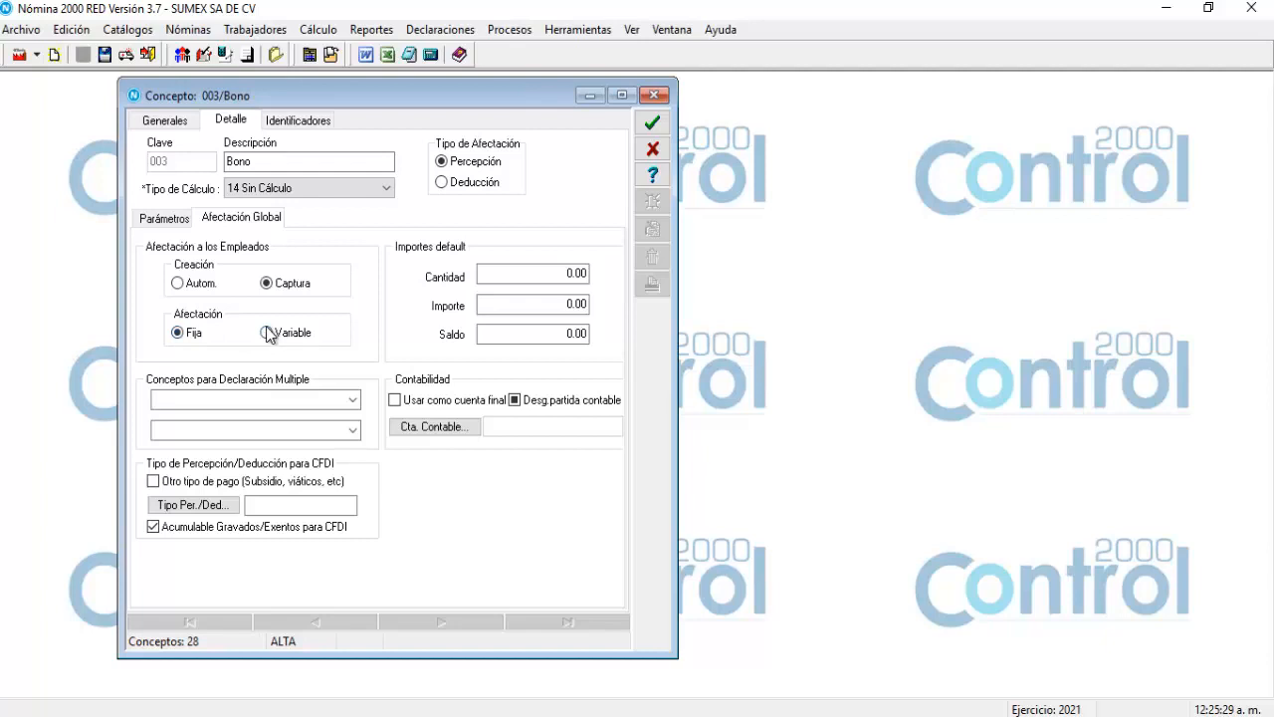
click(177, 332)
click(267, 334)
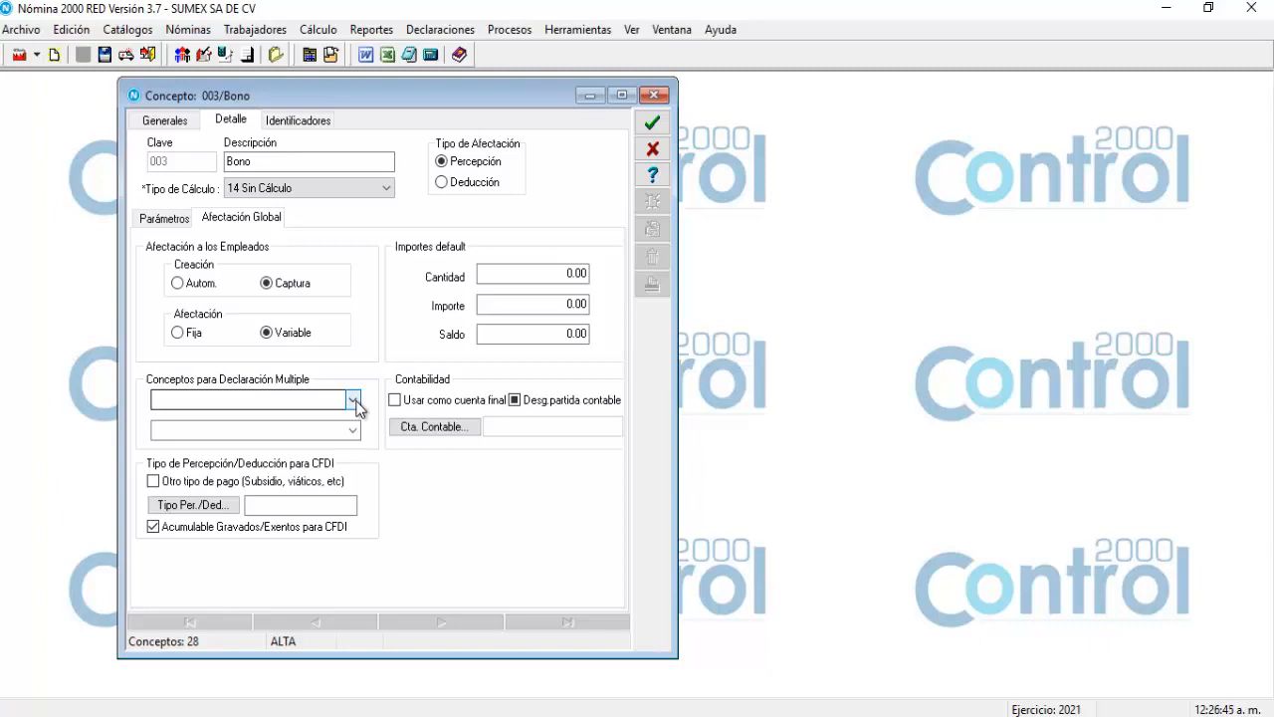
Choose 103 Otros ingresos por salarios (Gravado y Exento) as Bono's first multiple-declaration concept.
click(354, 400)
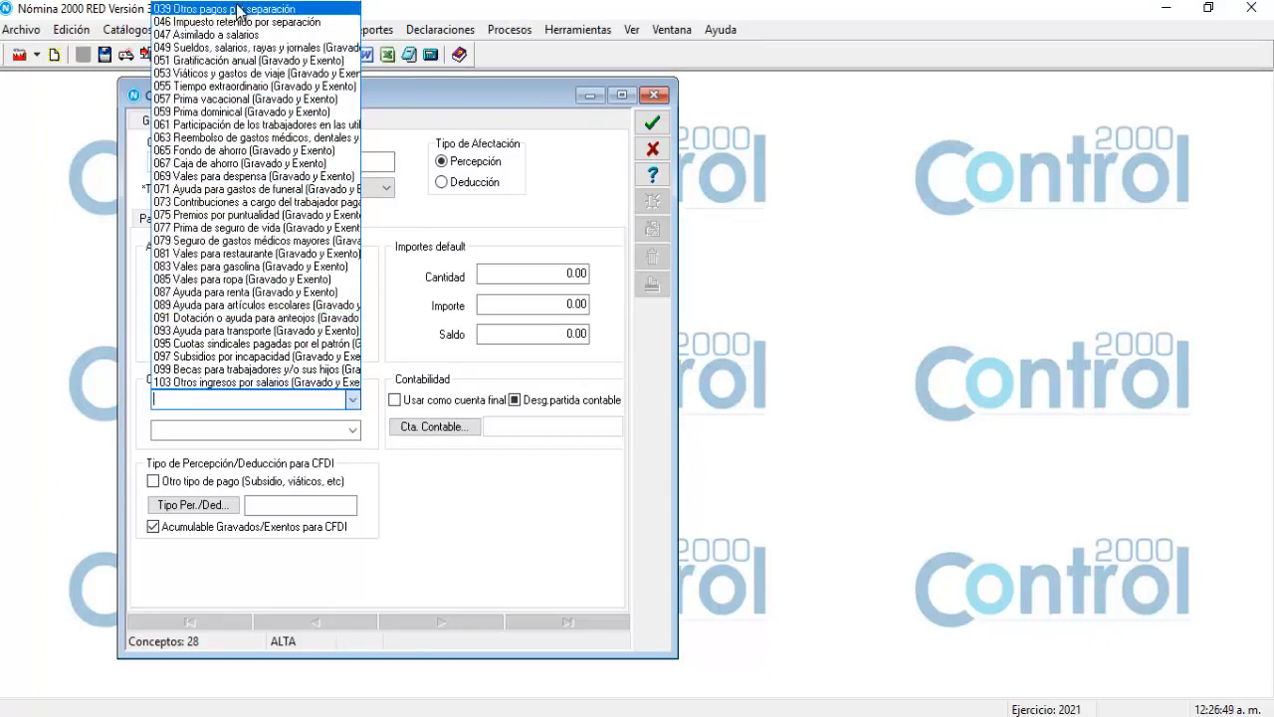
click(224, 383)
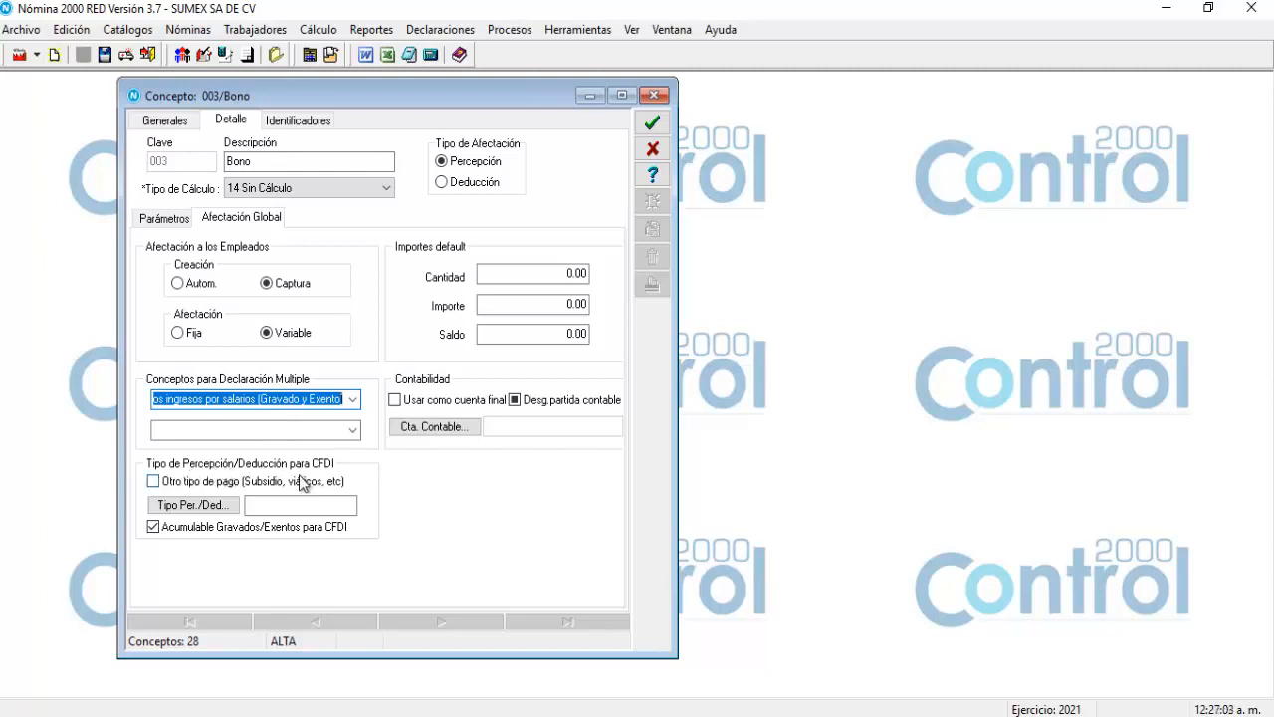
Assign CFDI perception type 28 Comisiones to the Bono concept.
click(195, 508)
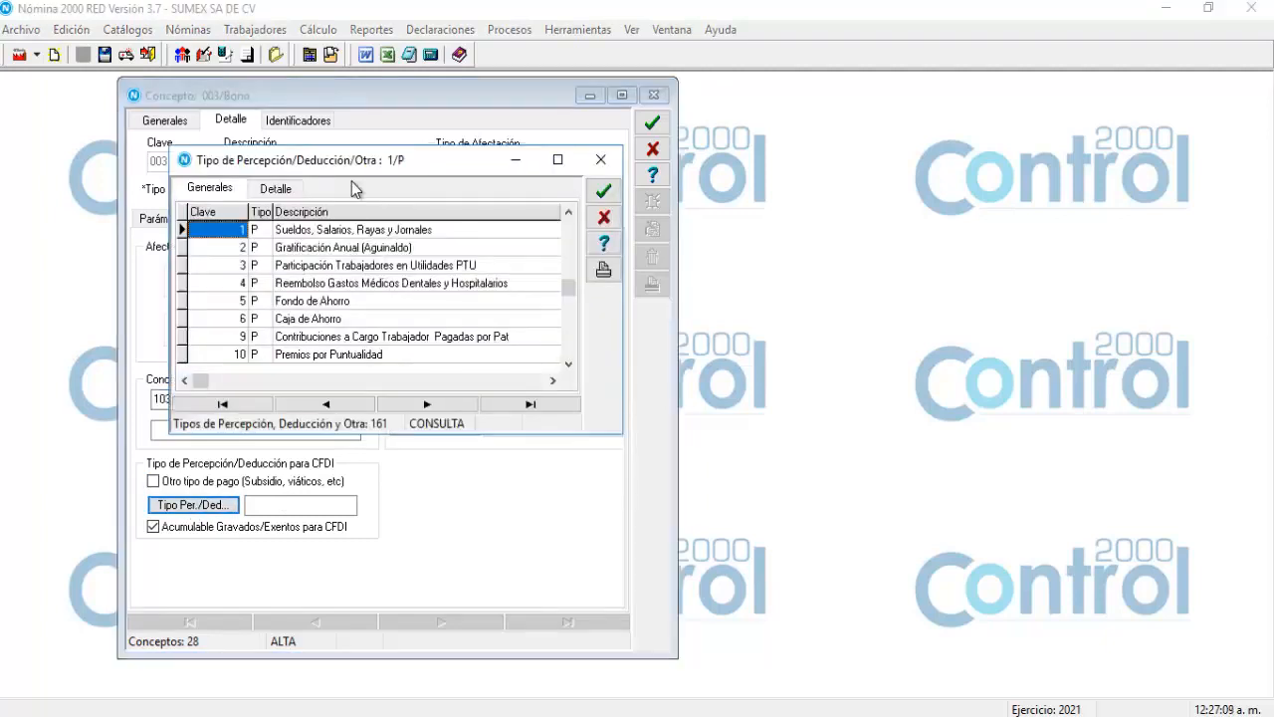
drag(354, 167, 495, 246)
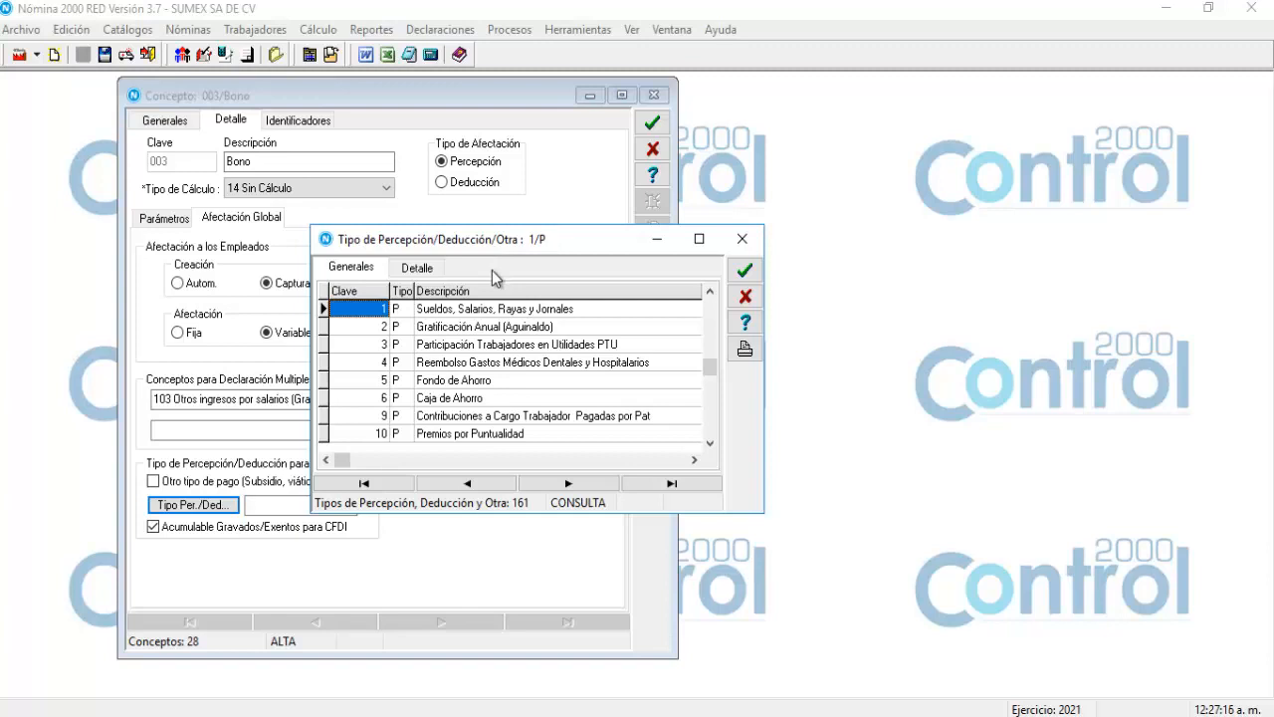
key(Page_Down)
key(Page_Down)
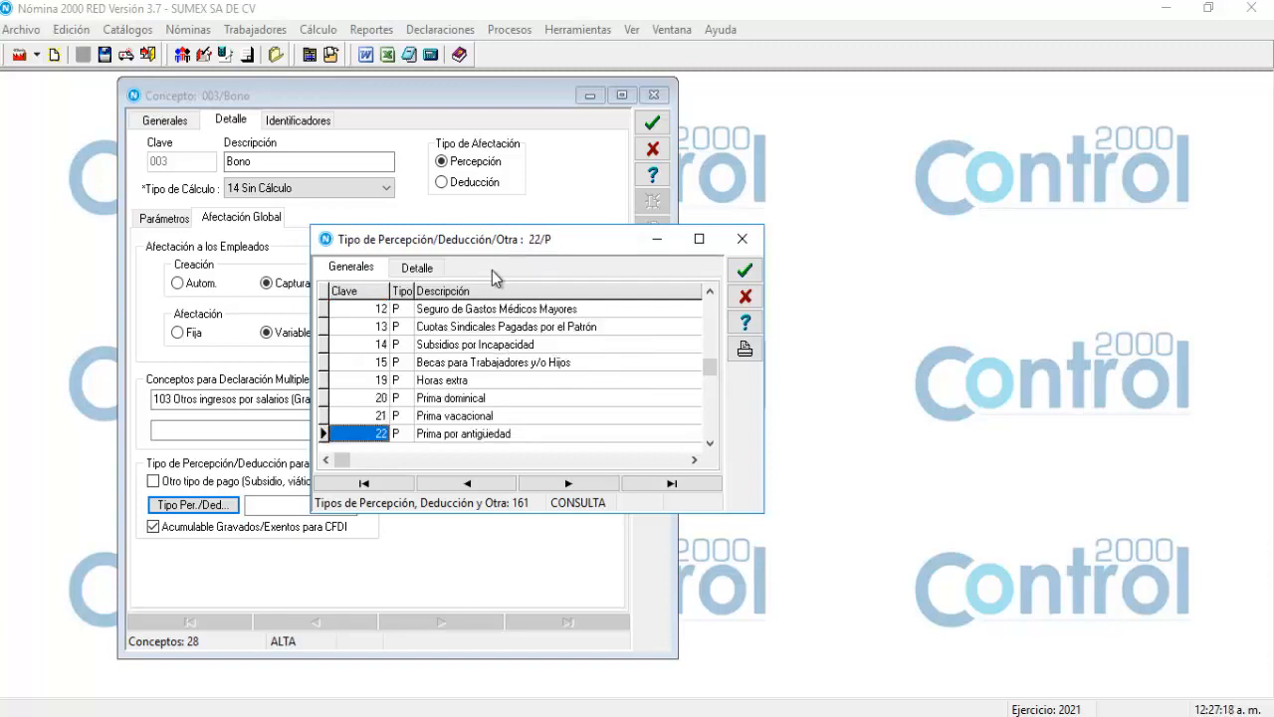
key(Page_Down)
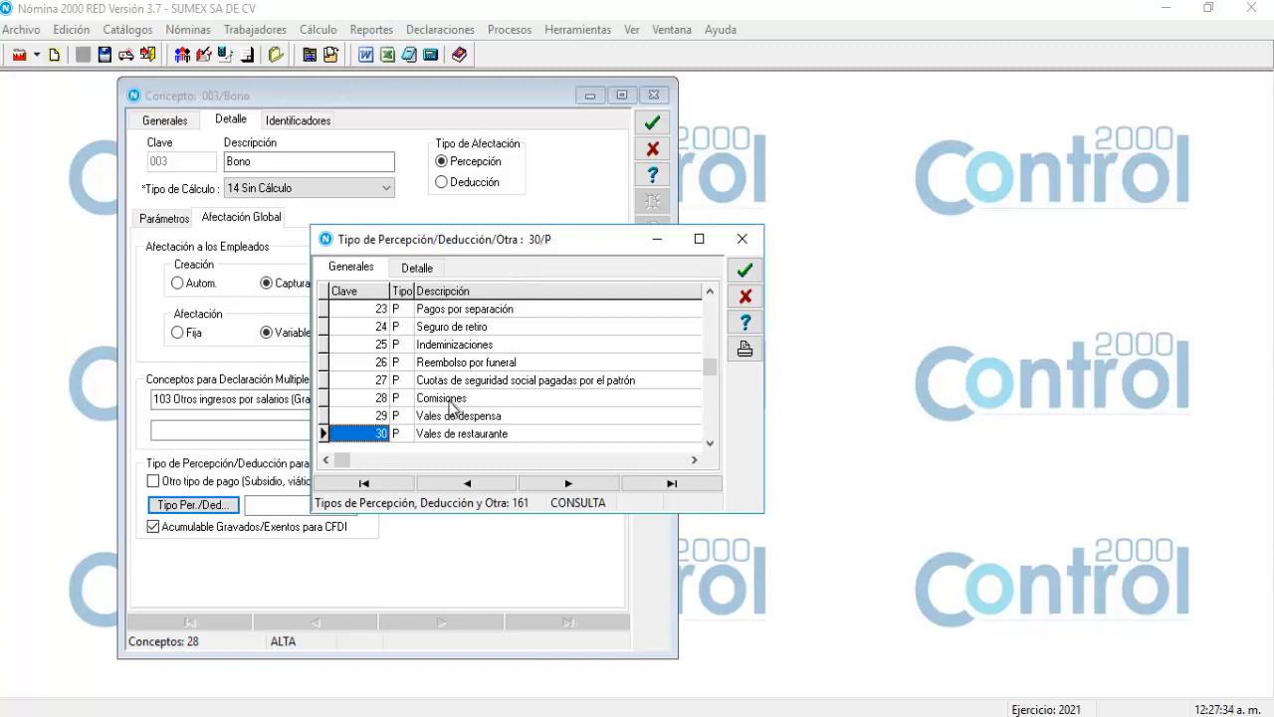
click(450, 401)
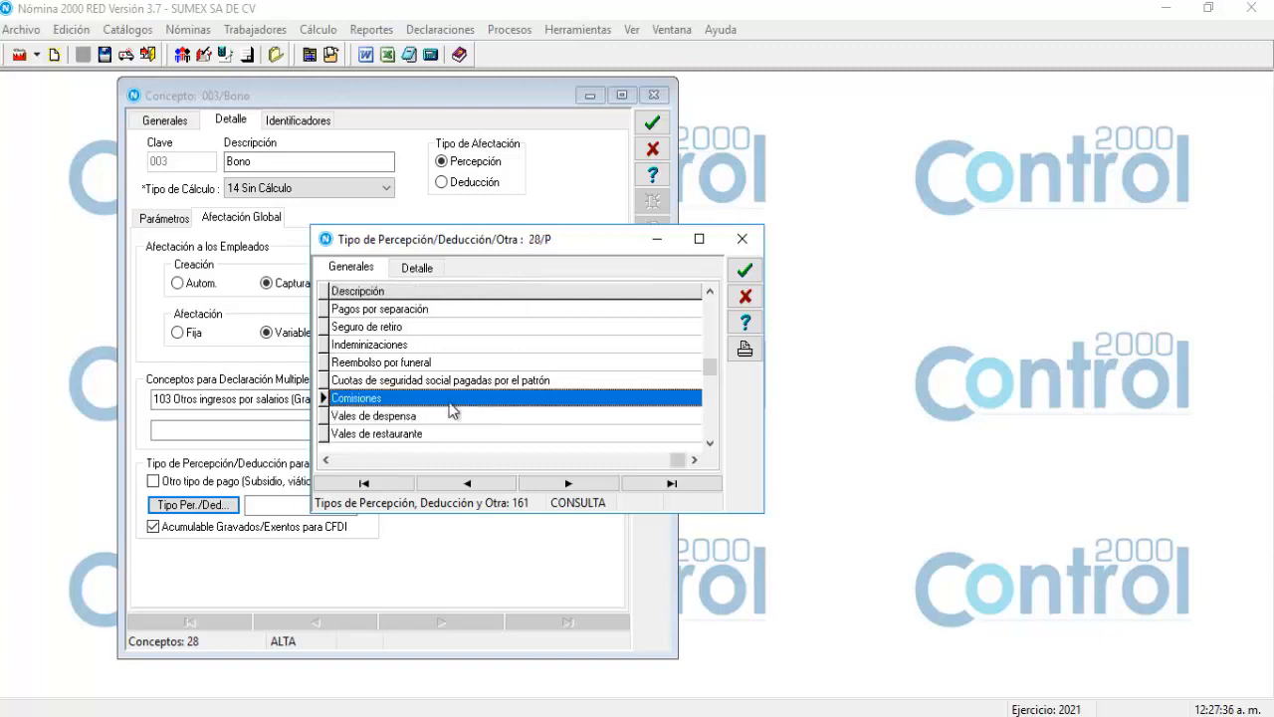
double_click(449, 403)
click(292, 502)
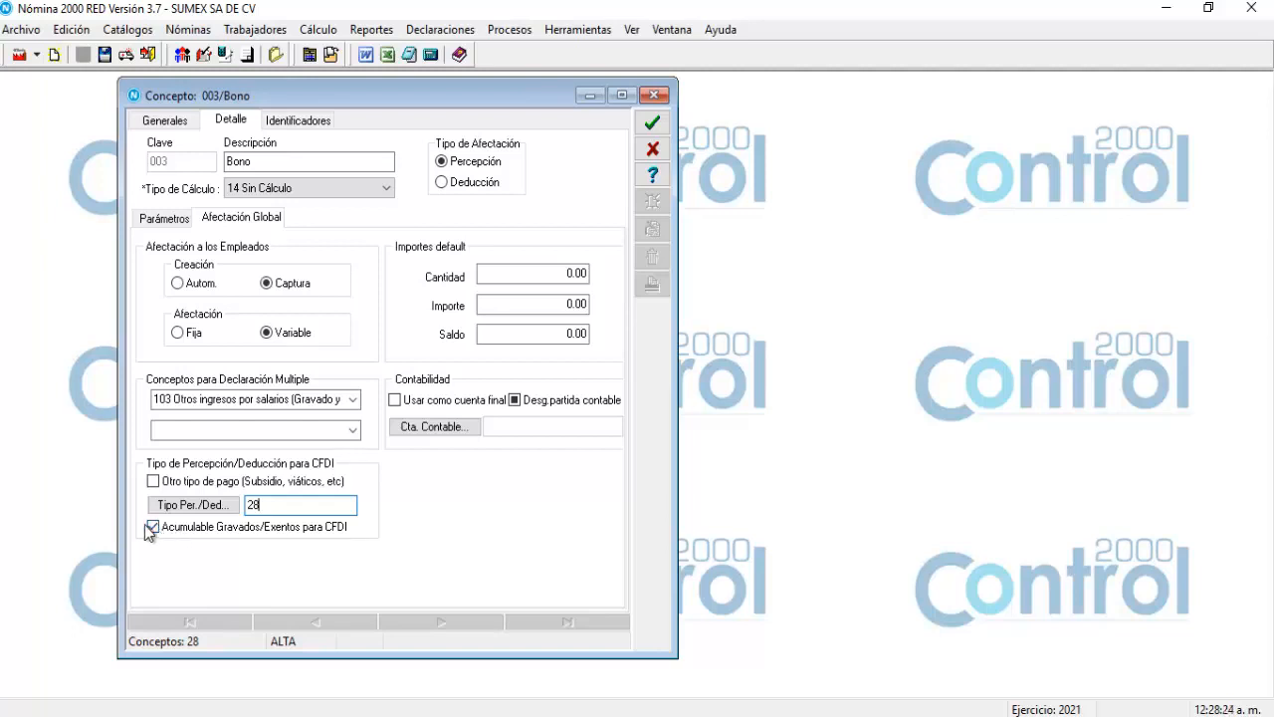
Toggle Acumulable Gravados/Exentos para CFDI off and back on, then review the ISR/IMSS parameters.
click(153, 527)
click(156, 529)
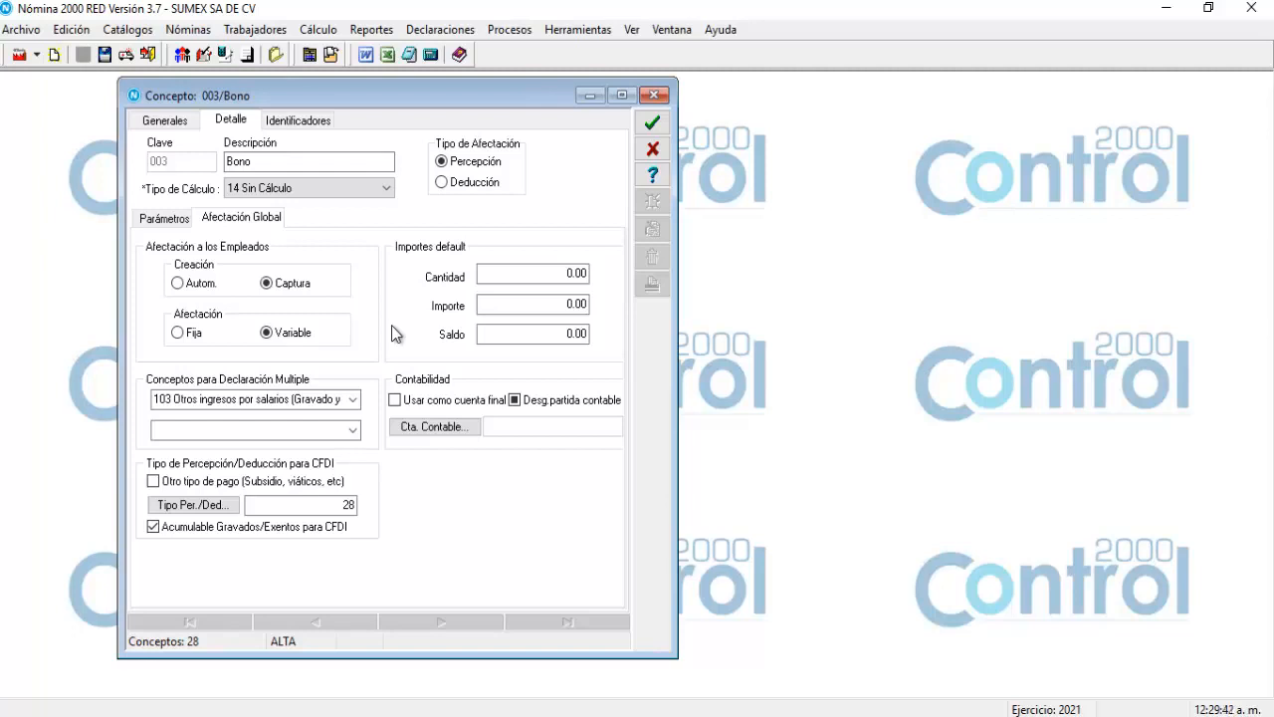
click(154, 226)
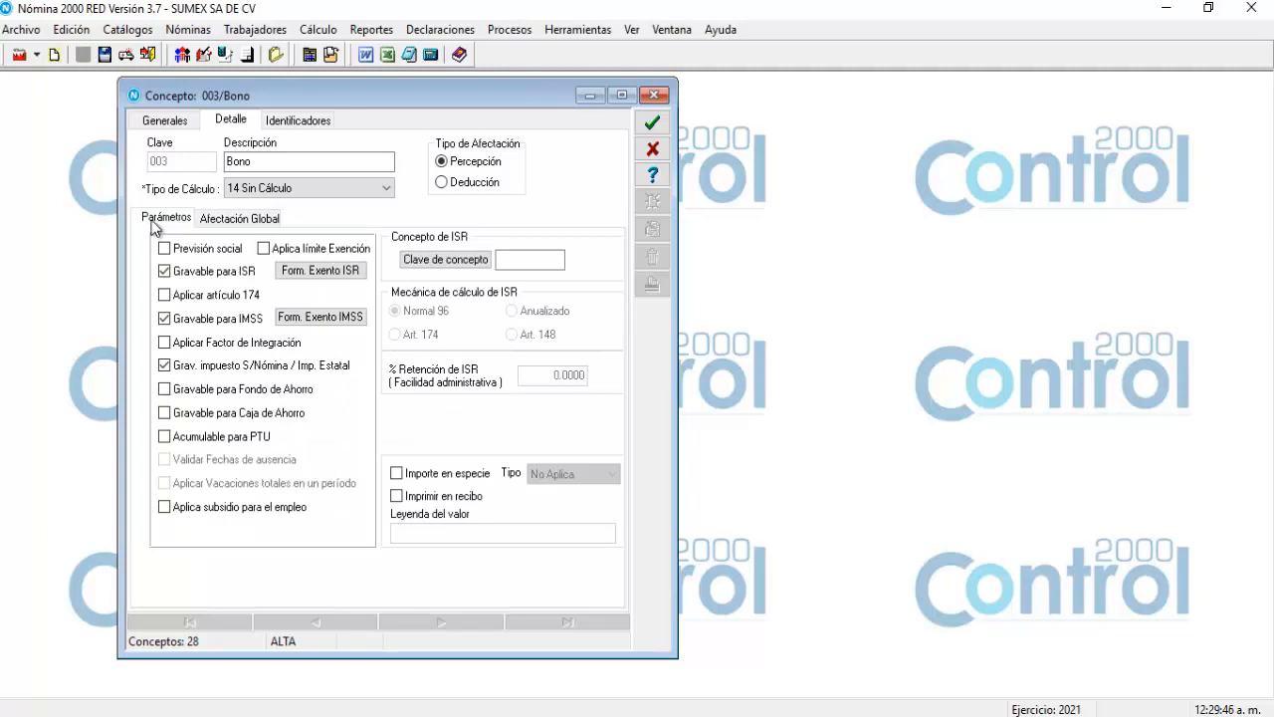
Save the Bono concept and start a new concept 053 described INFONAVIT.
click(652, 125)
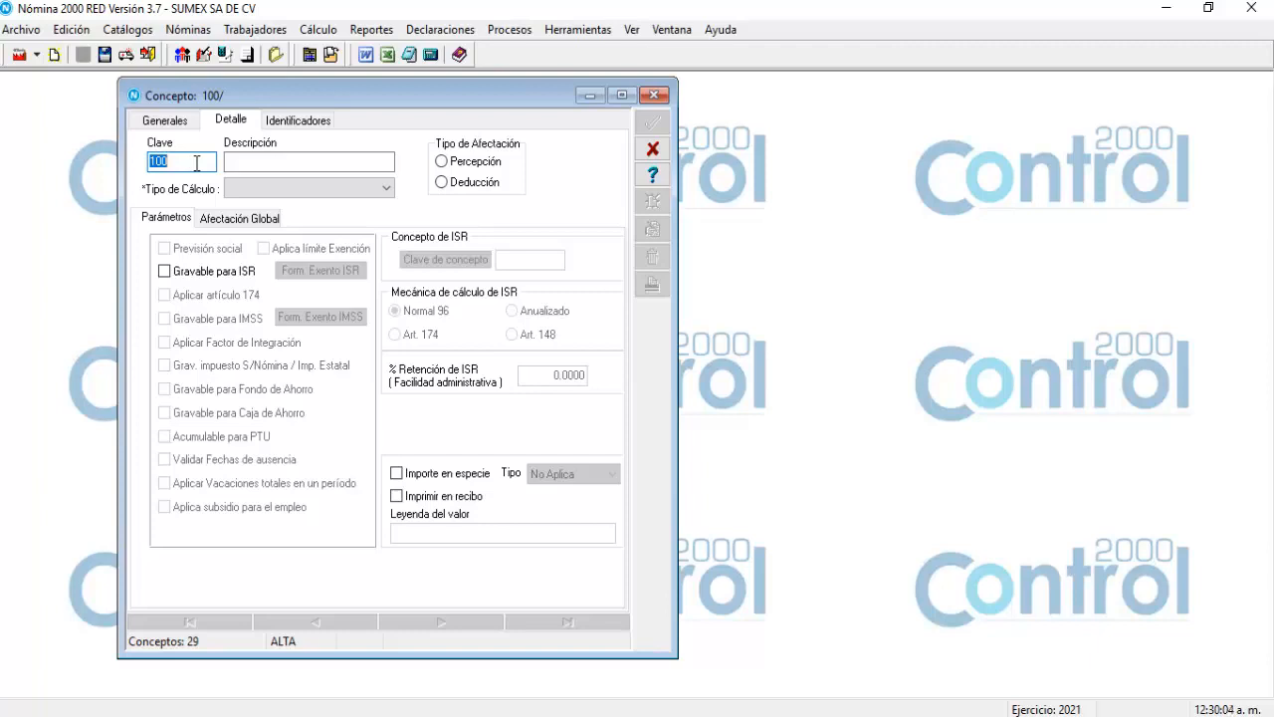
text(53)
key(Tab)
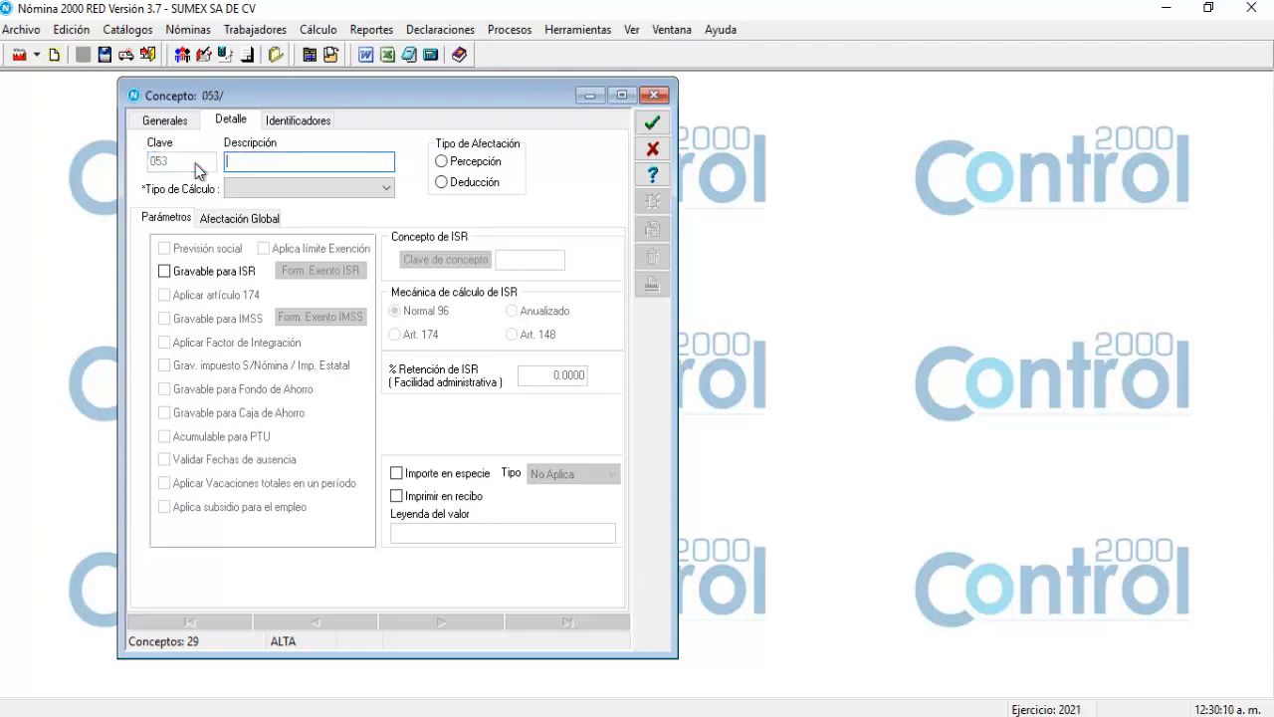
text(INFONAVIT)
click(383, 188)
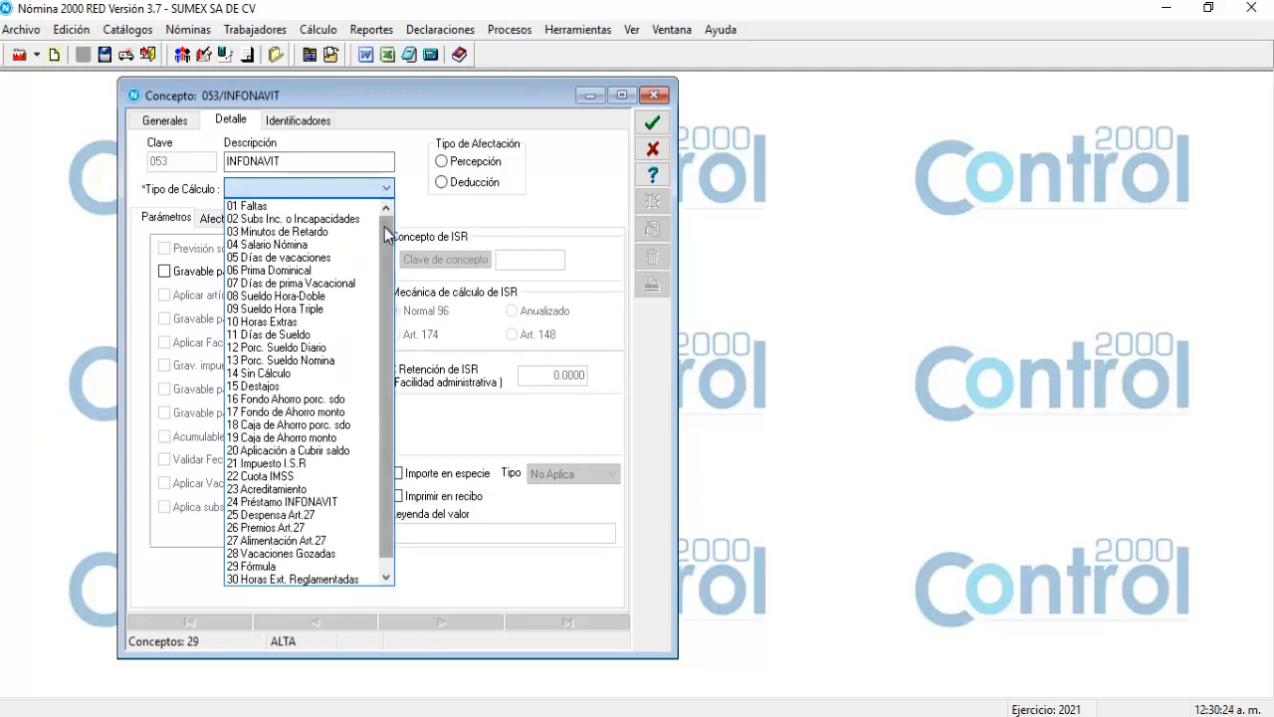
Make 053 INFONAVIT a 24 Préstamo INFONAVIT deduction with default Saldo 0.00.
click(290, 501)
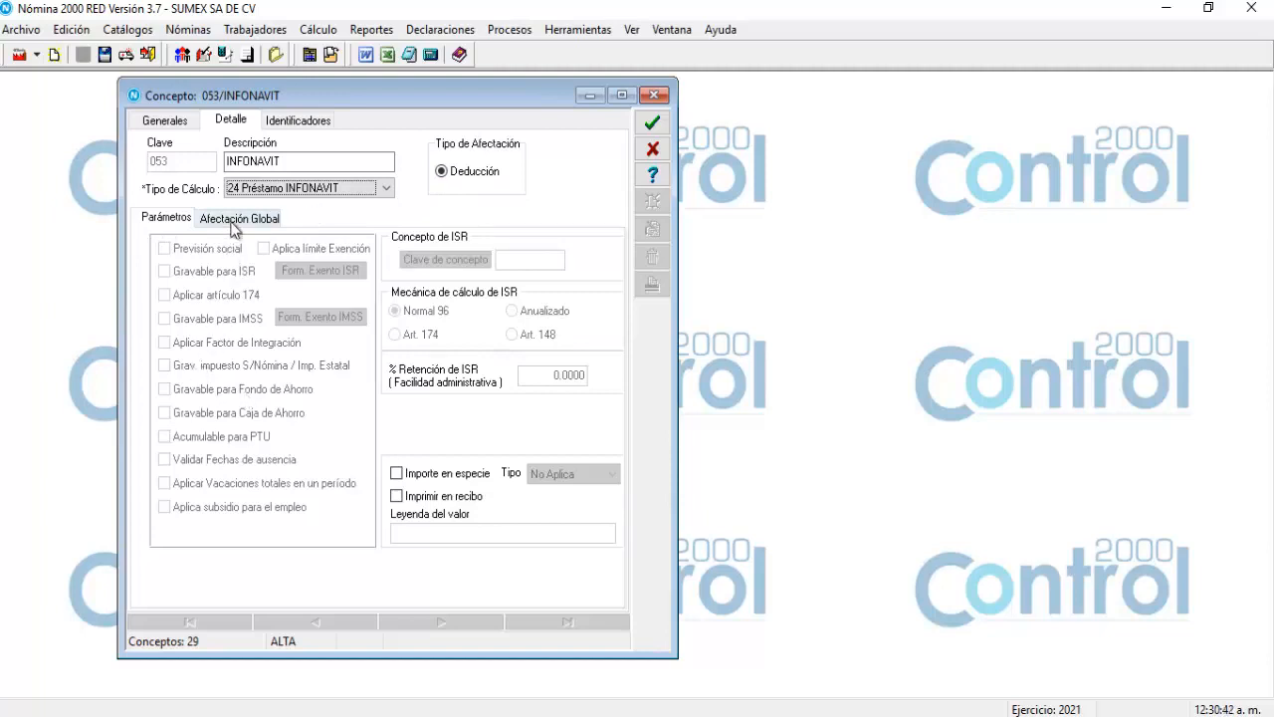
click(233, 225)
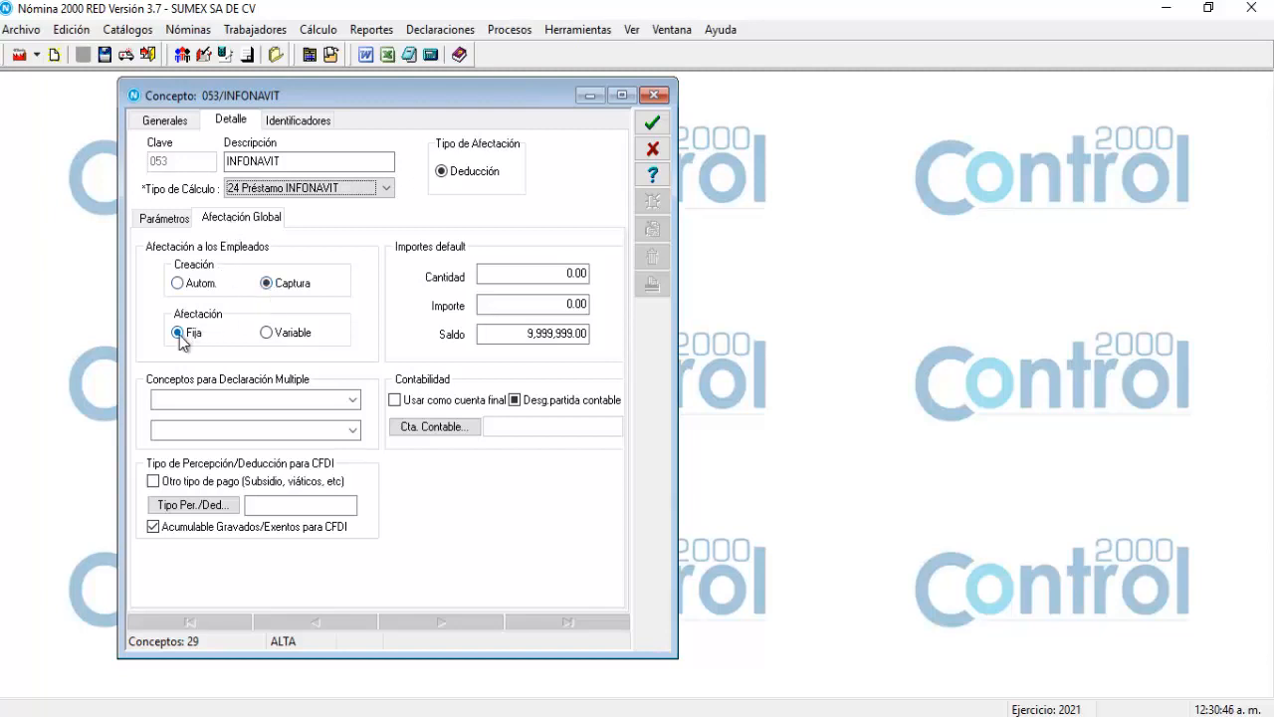
click(516, 336)
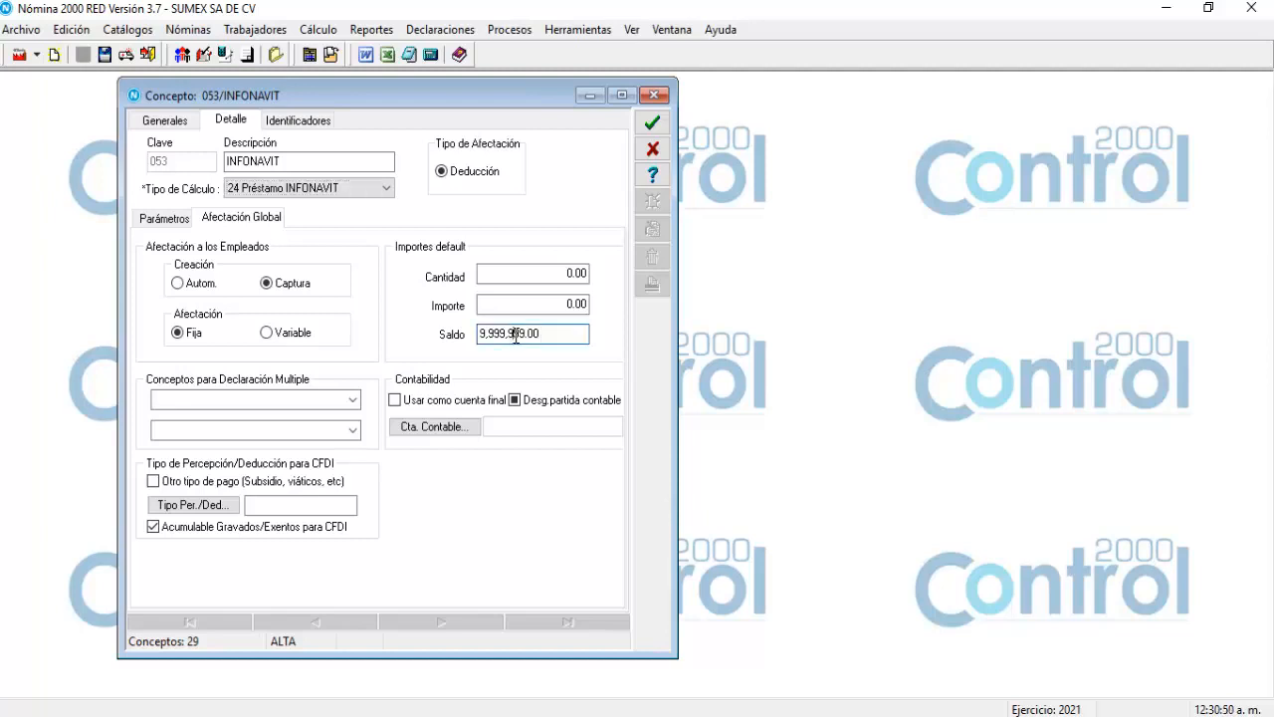
drag(511, 336, 430, 338)
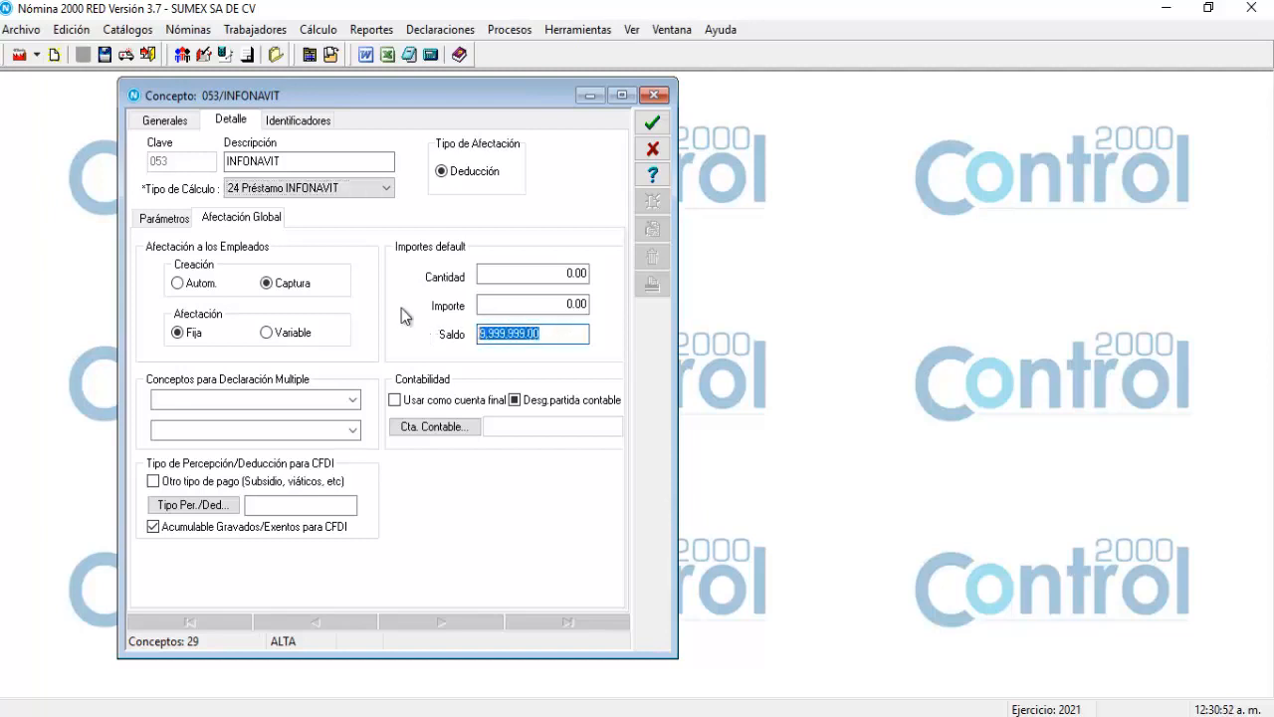
text(0.00)
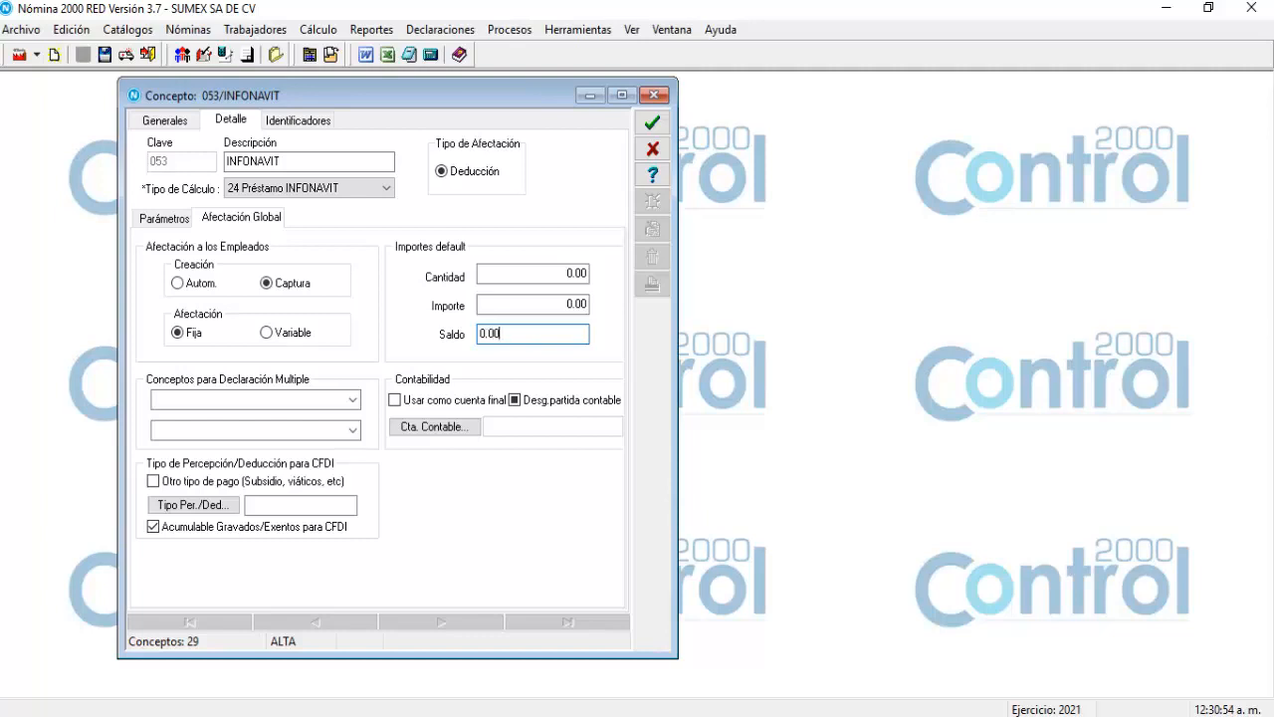
key(Tab)
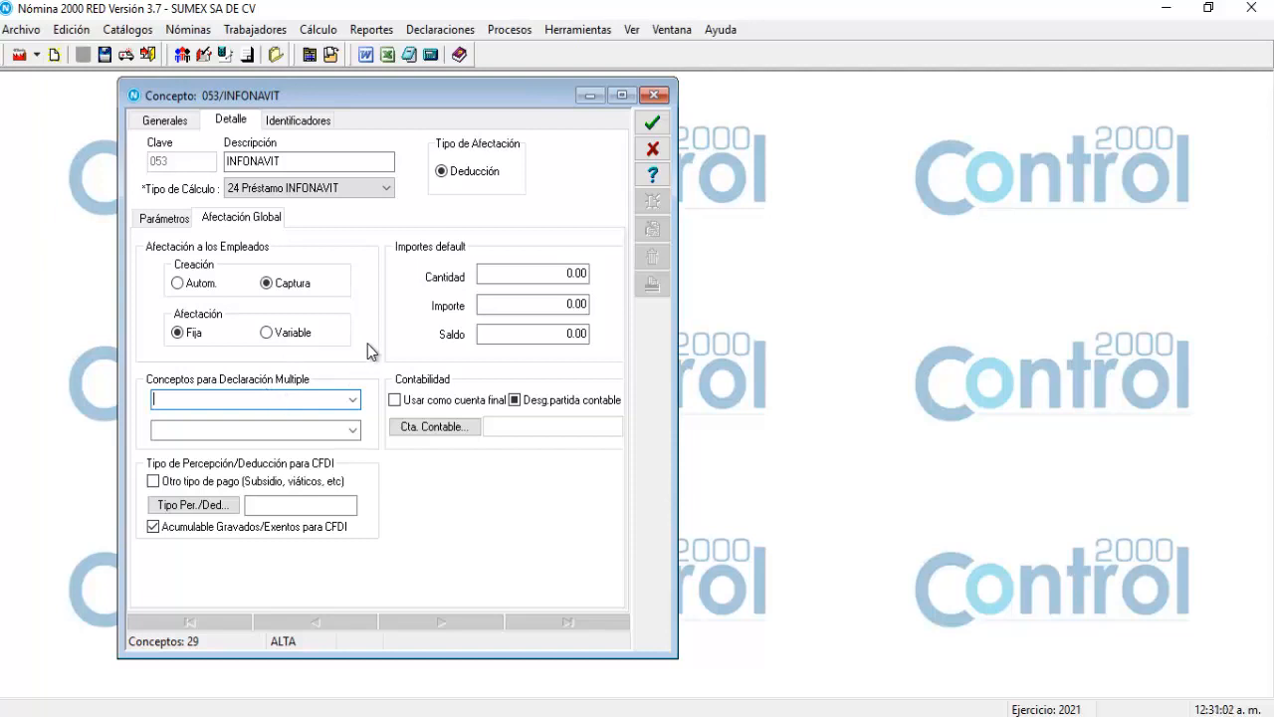
Give INFONAVIT CFDI deduction type 10 Pago por crédito de vivienda and save it.
click(217, 514)
drag(317, 161, 456, 199)
click(704, 395)
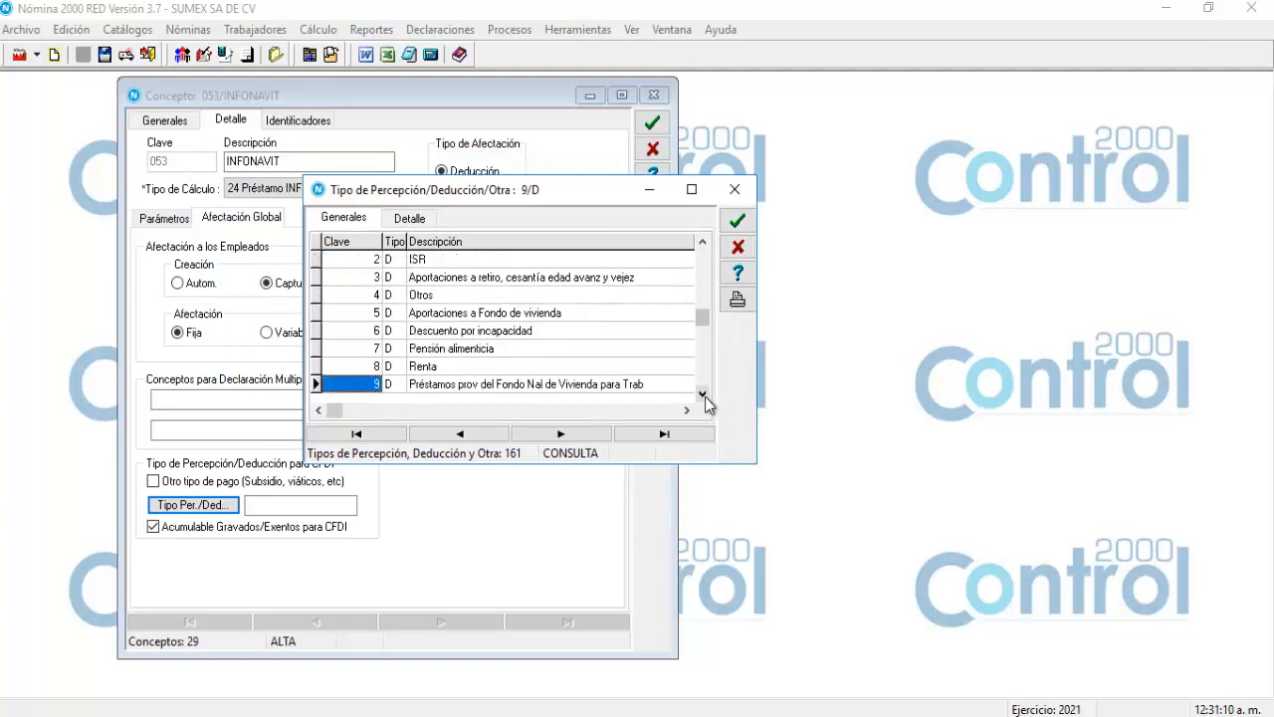
click(704, 395)
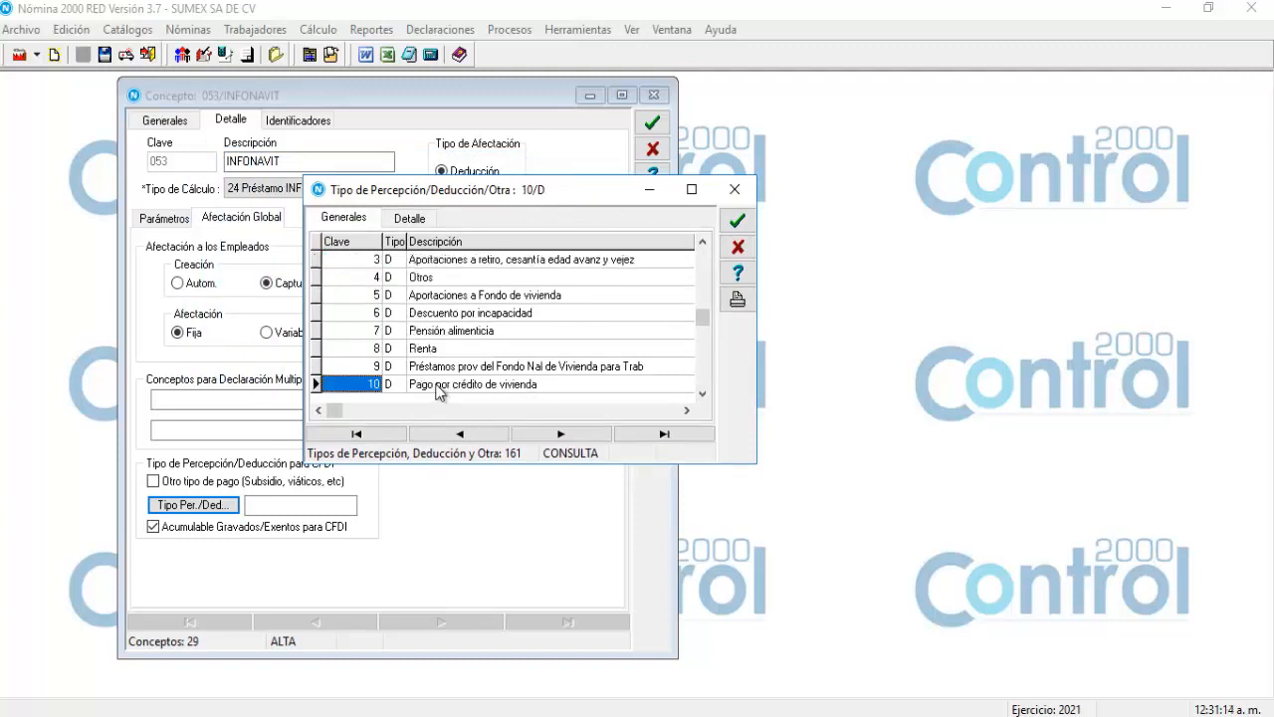
double_click(440, 386)
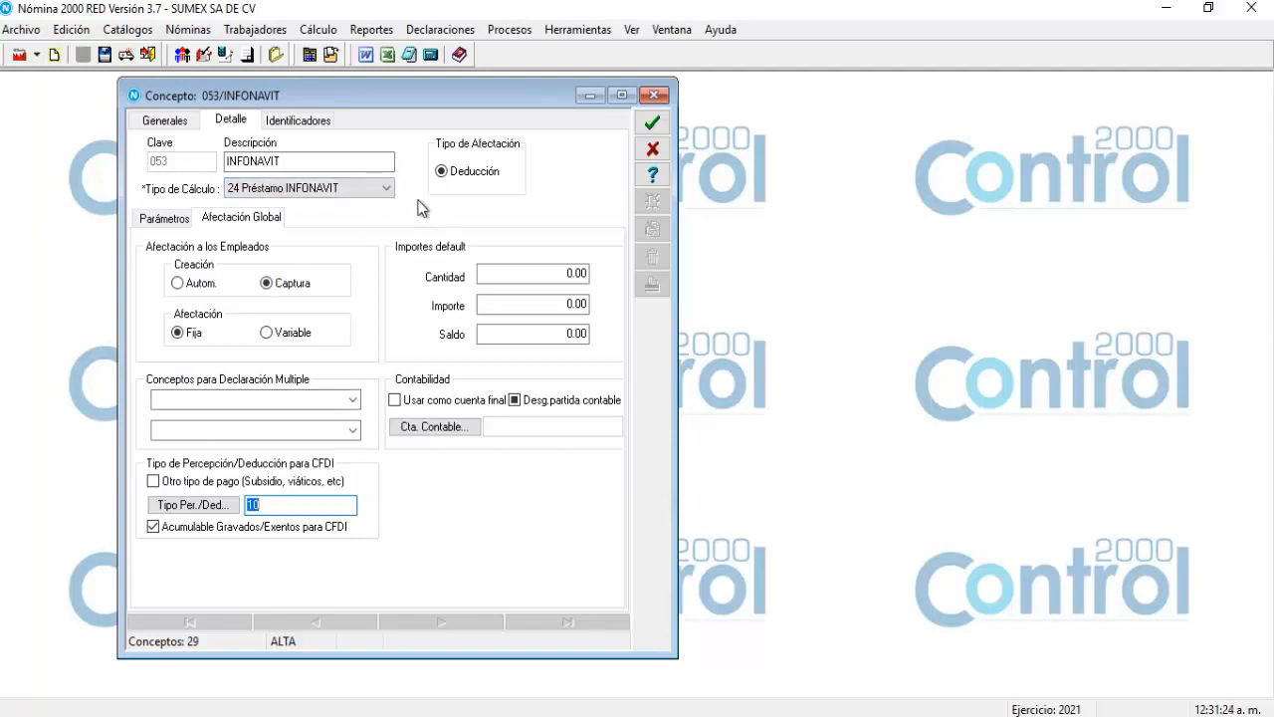
click(655, 122)
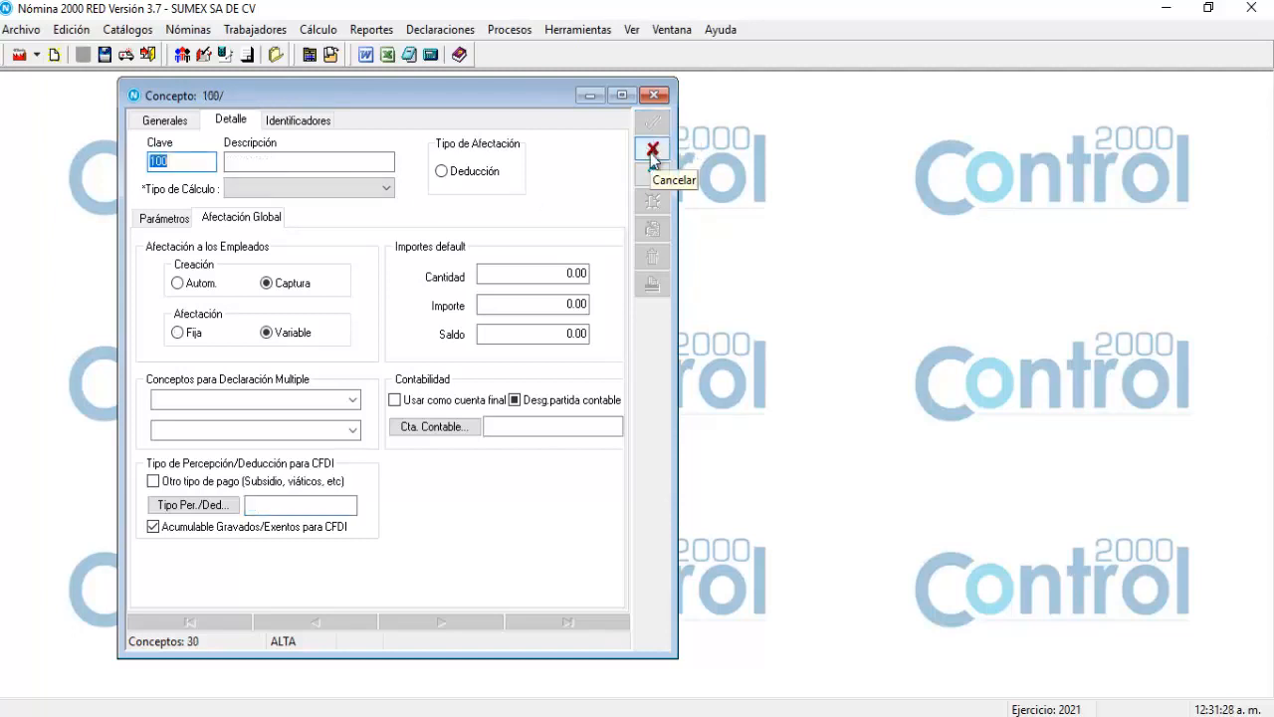
Discard the blank new-concept form and return to the top of the concepts list.
click(654, 150)
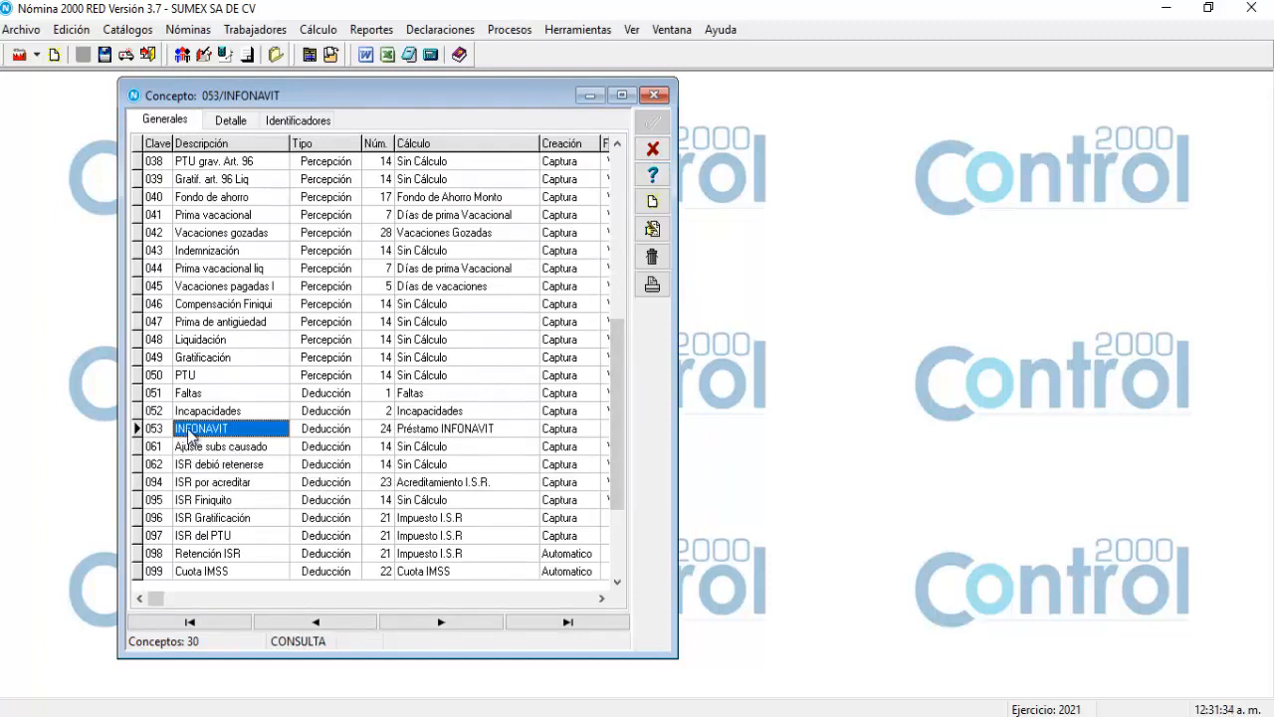
drag(612, 437, 613, 231)
click(187, 198)
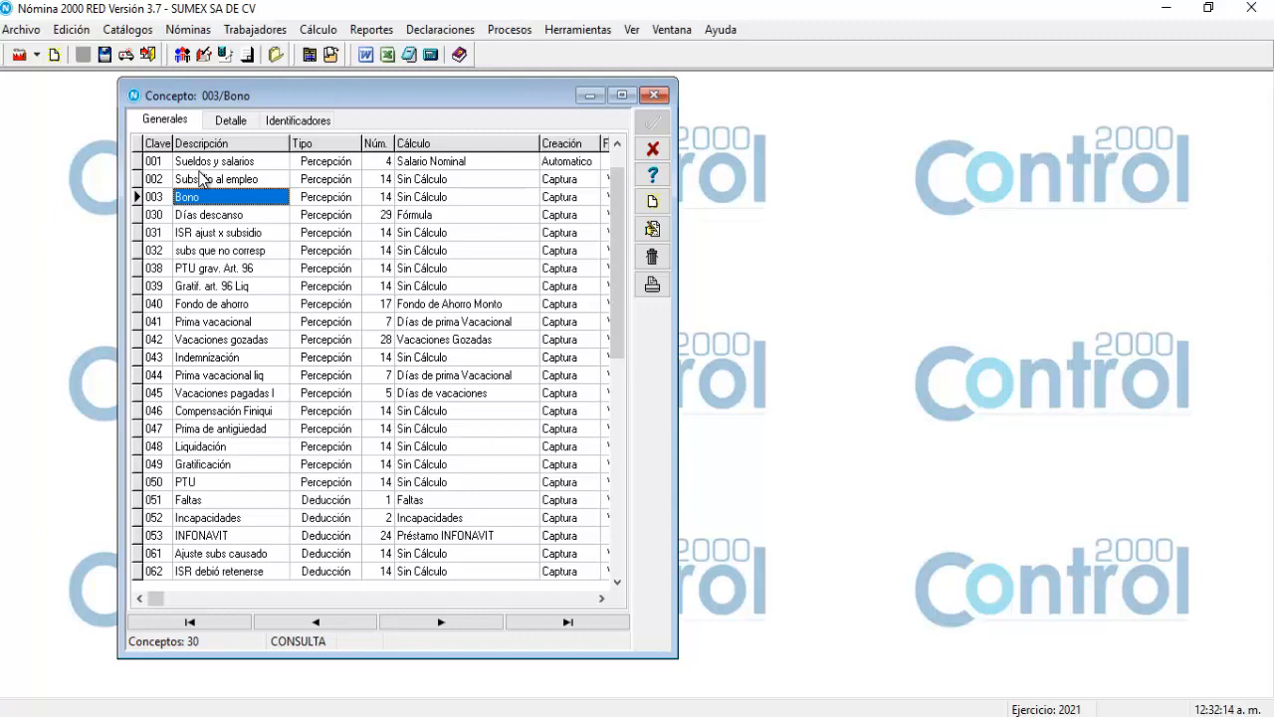
Edit 041 Prima vacacional and review its Form. Exento ISR formula, leaving it unchanged.
click(170, 323)
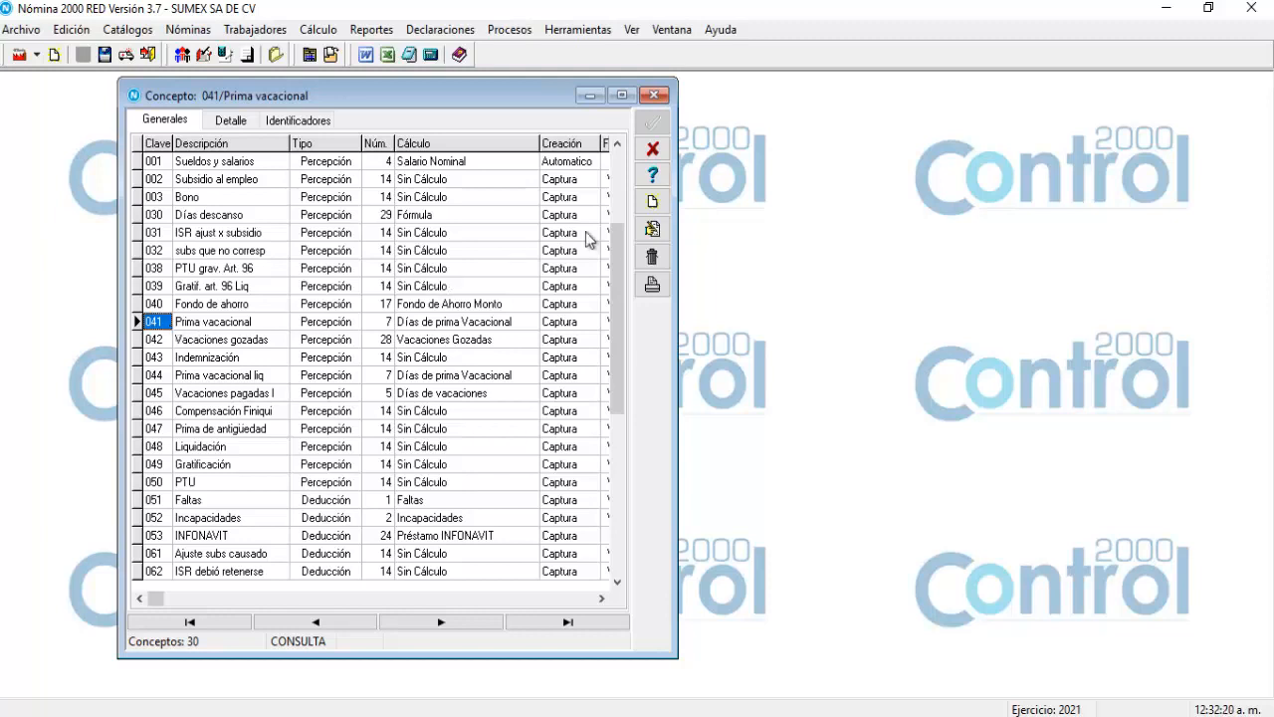
click(649, 230)
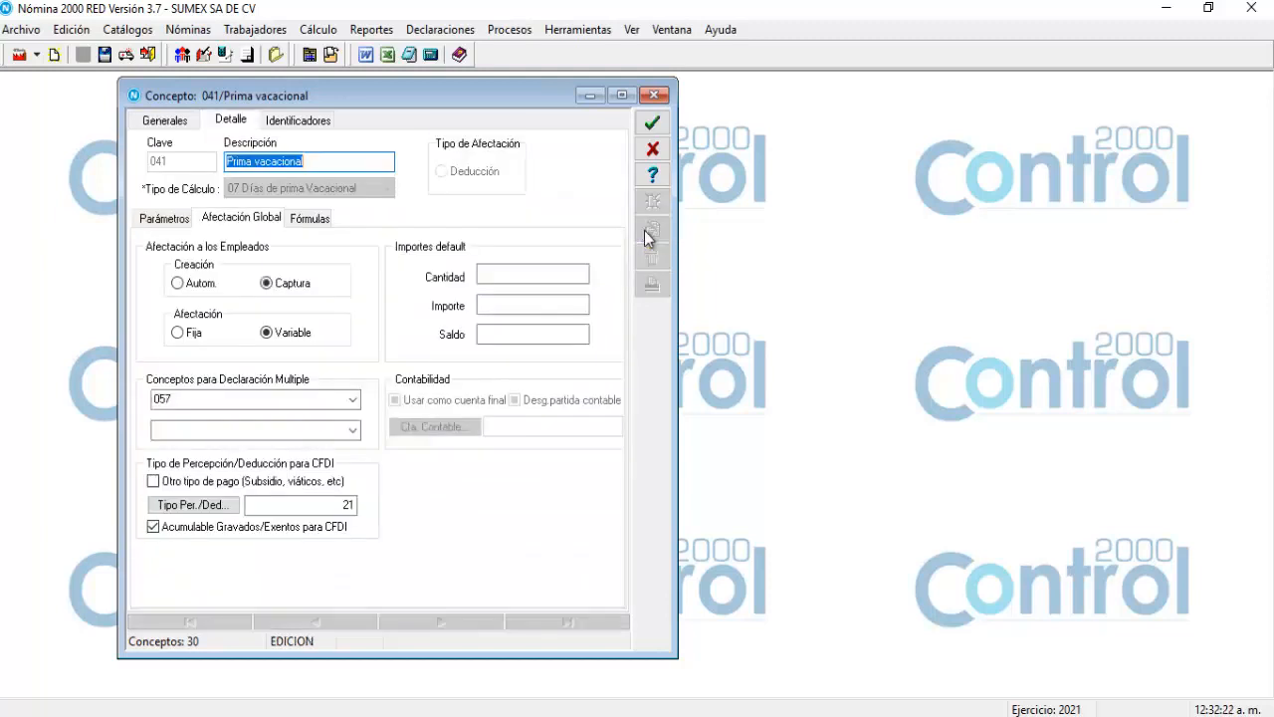
click(163, 221)
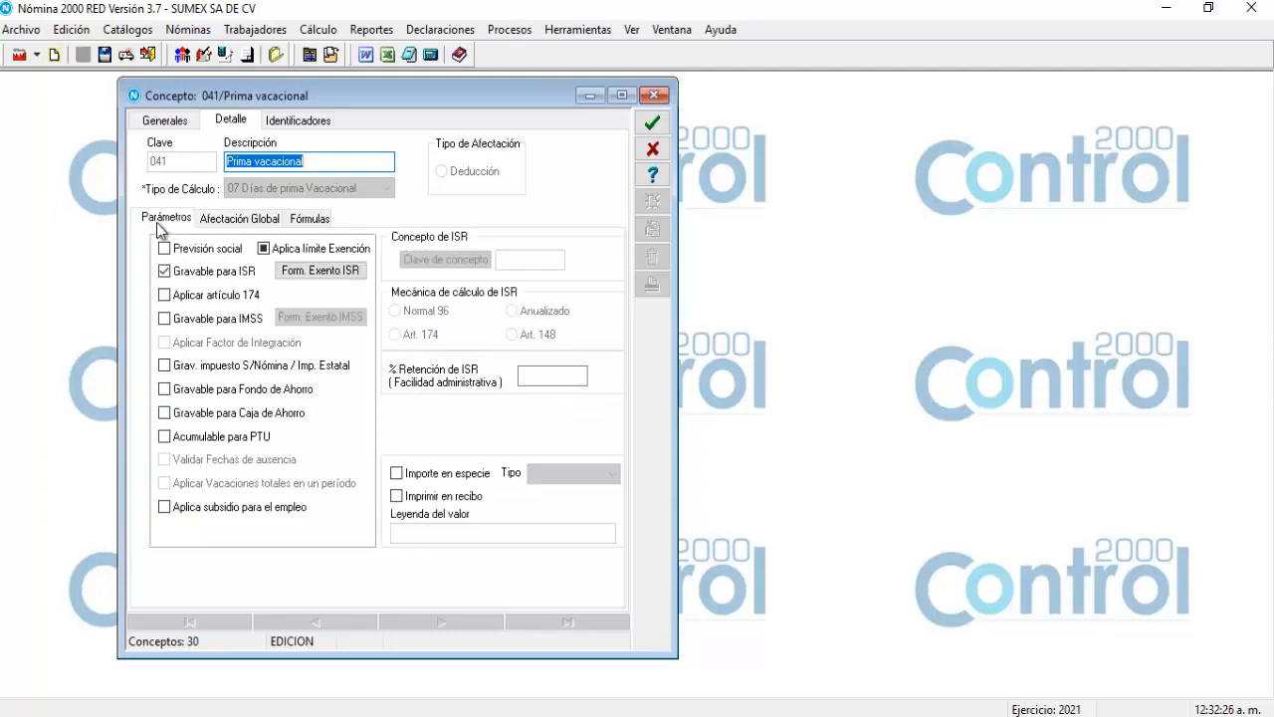
click(322, 271)
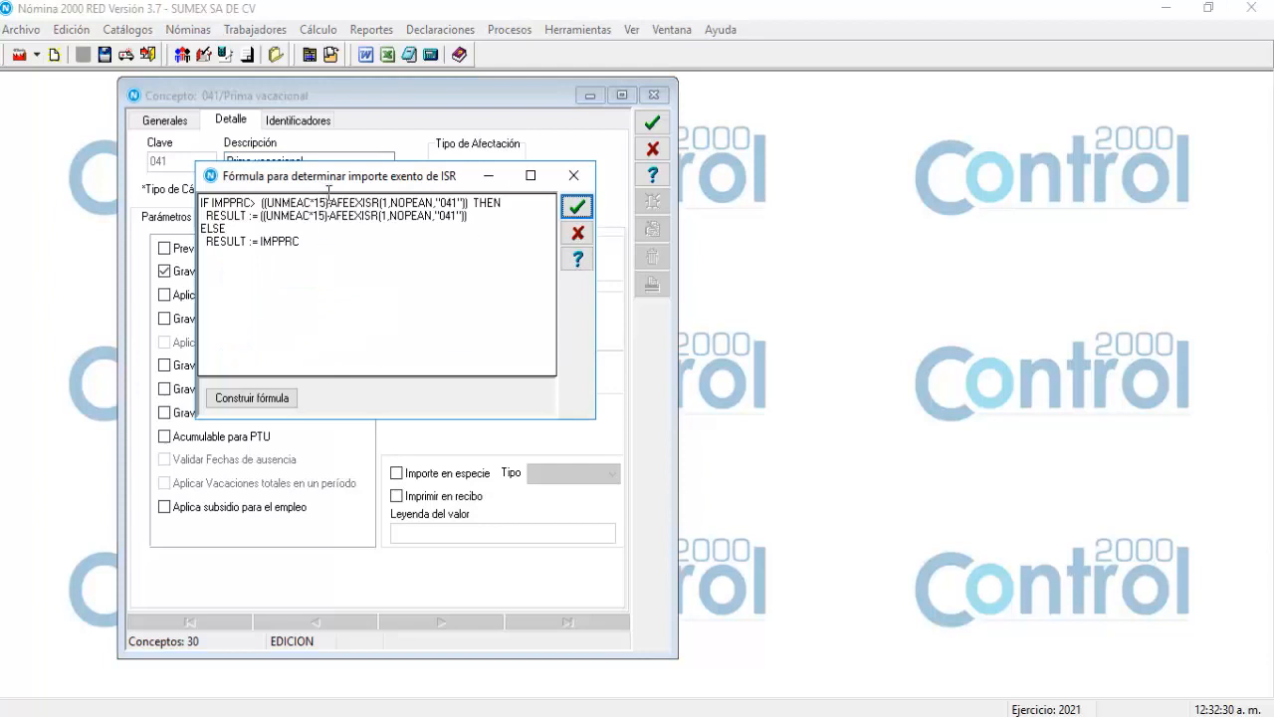
drag(333, 187, 338, 233)
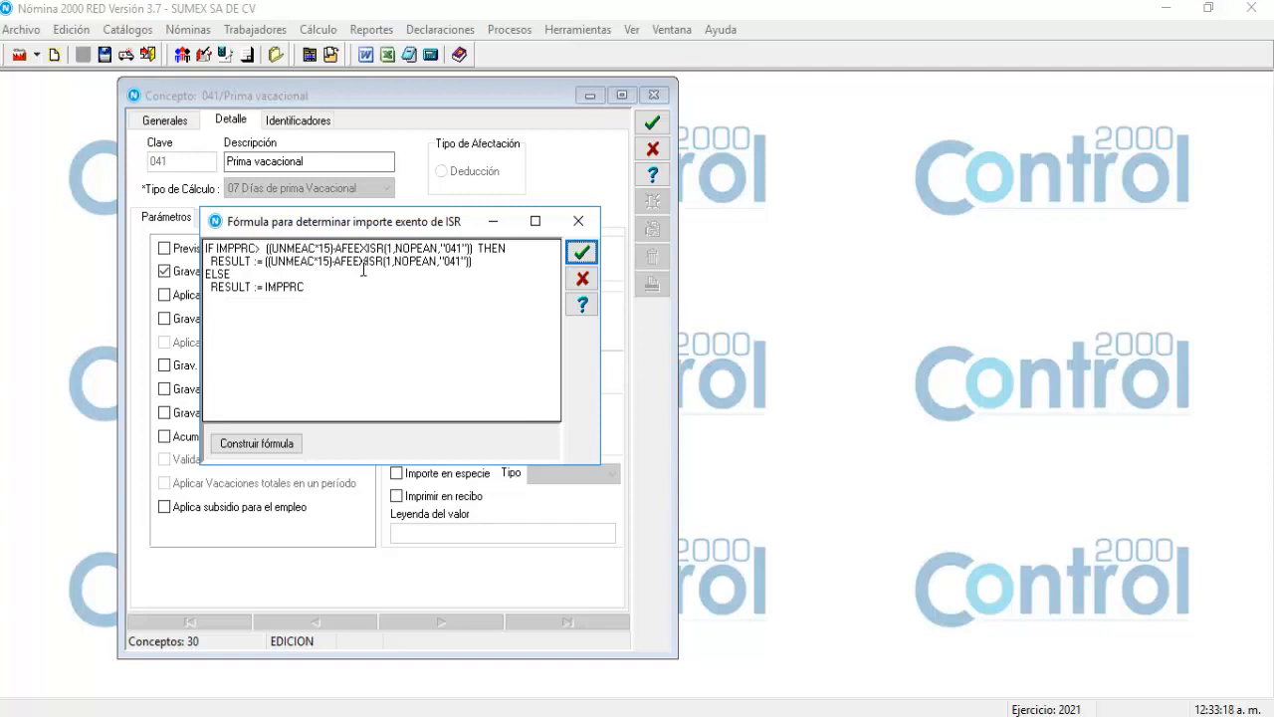
double_click(304, 289)
key(ctrl+a)
click(310, 316)
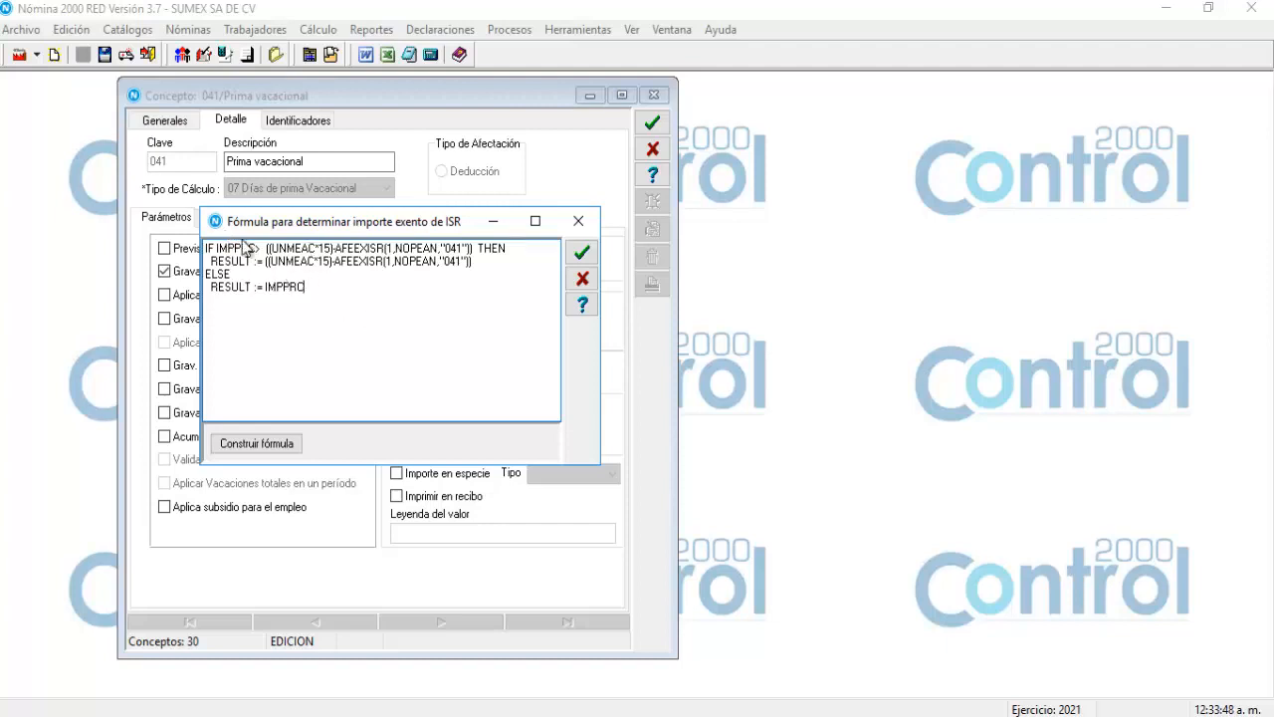
click(582, 280)
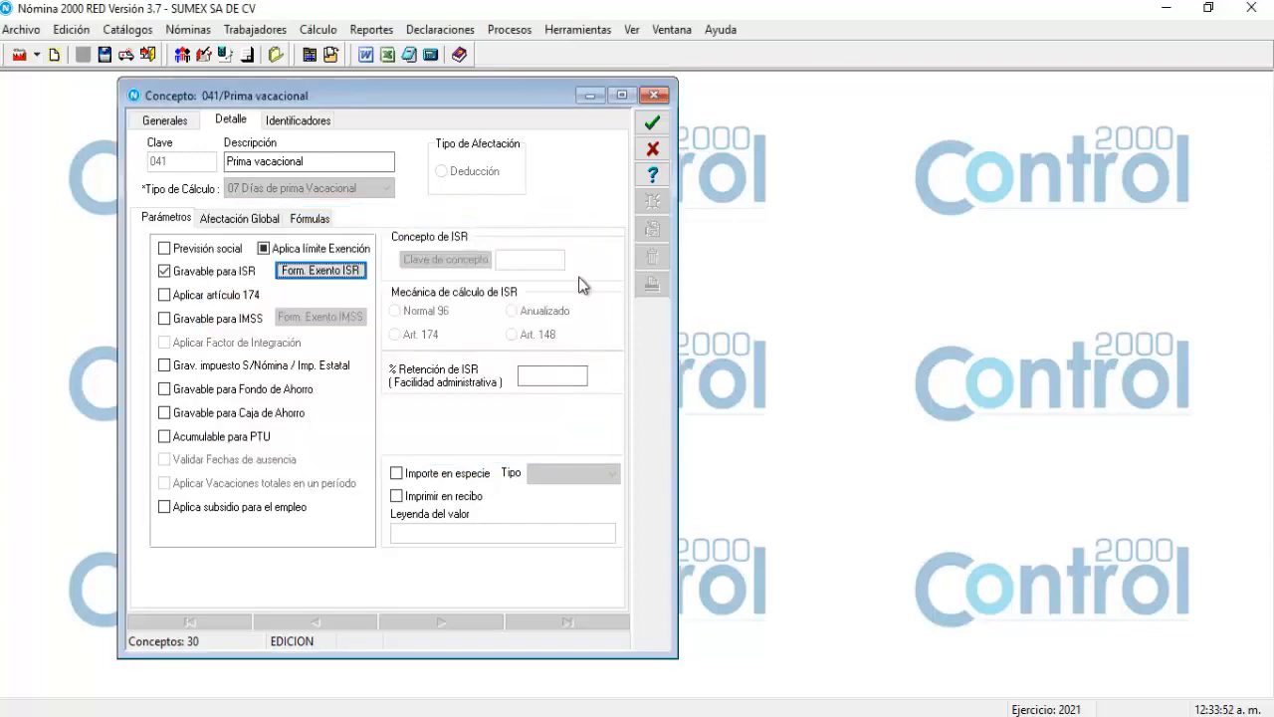
Cancel editing the Prima vacacional concept and close the concepts catalogue.
click(653, 149)
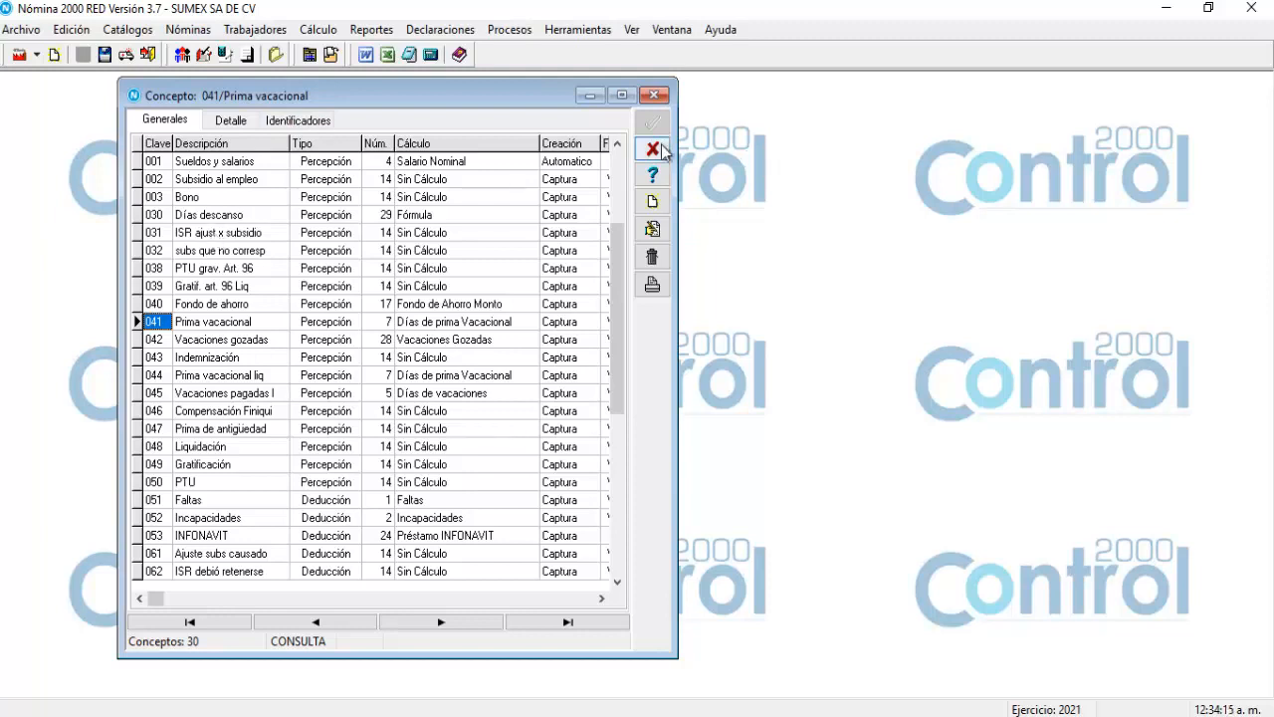
click(653, 149)
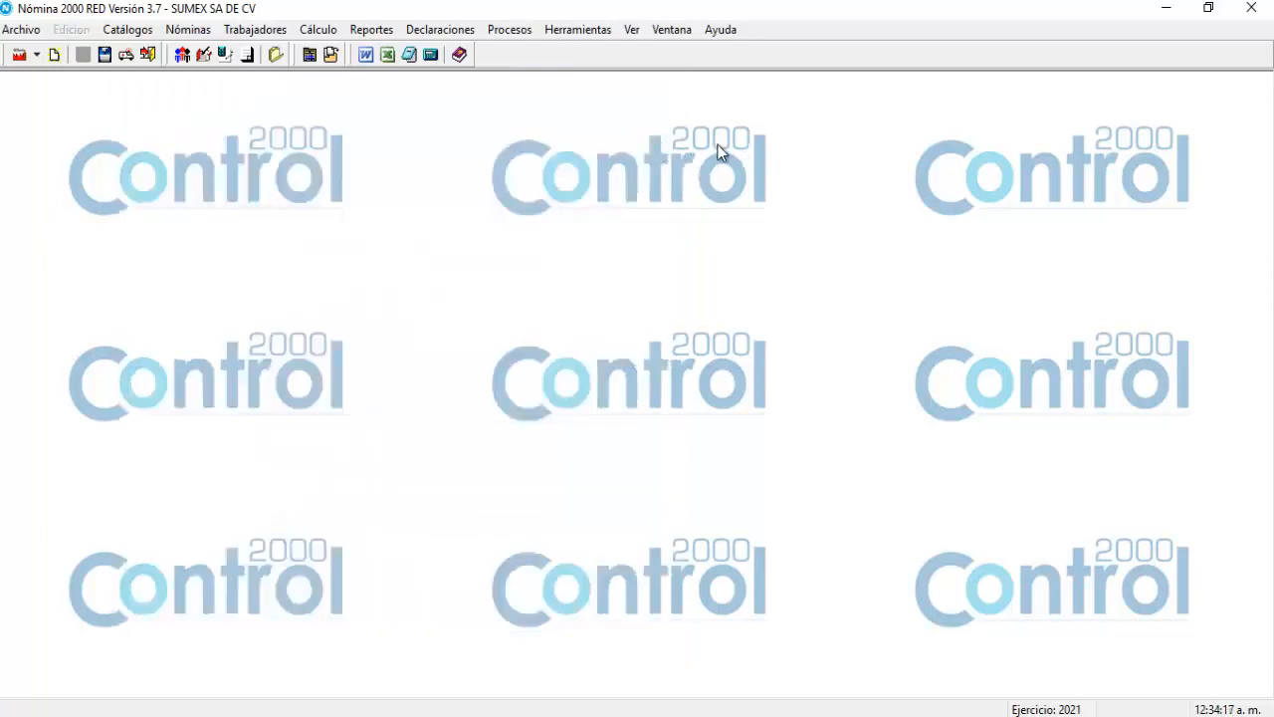
Open the Tipos de Recibo catalogue, move its window up-left, and start a new receipt type 001.
click(131, 36)
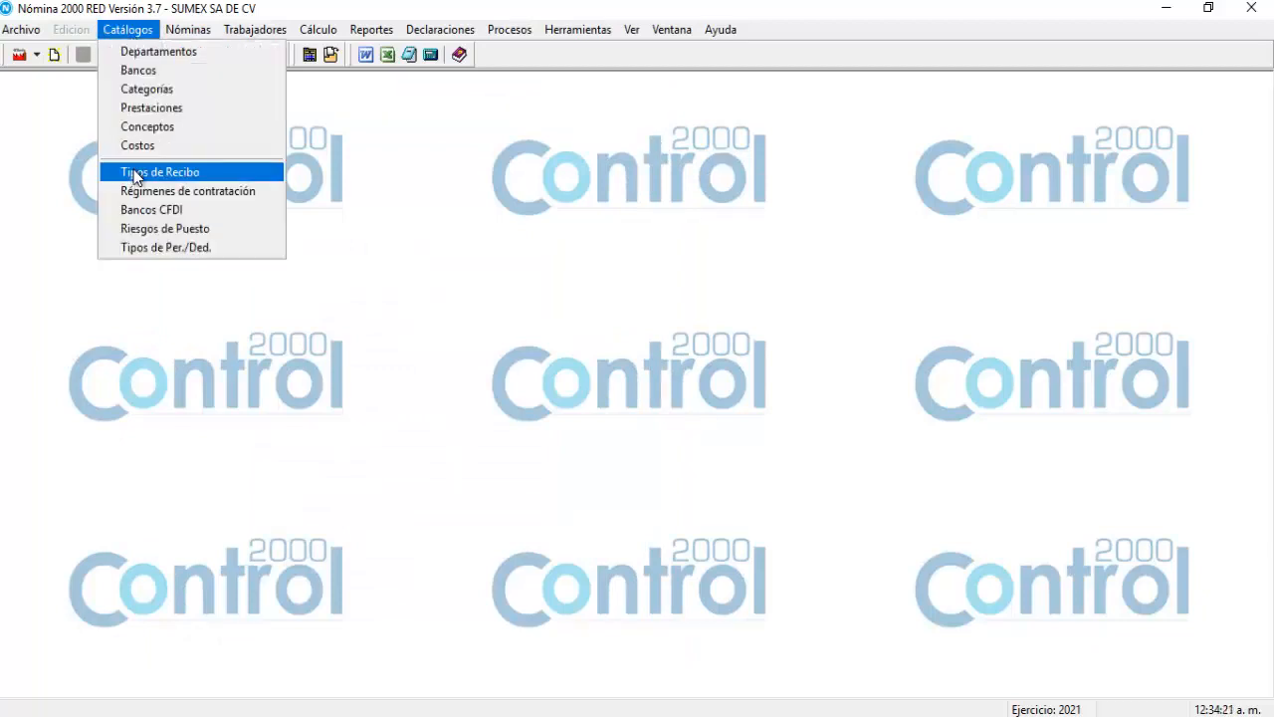
click(134, 173)
drag(240, 220, 215, 176)
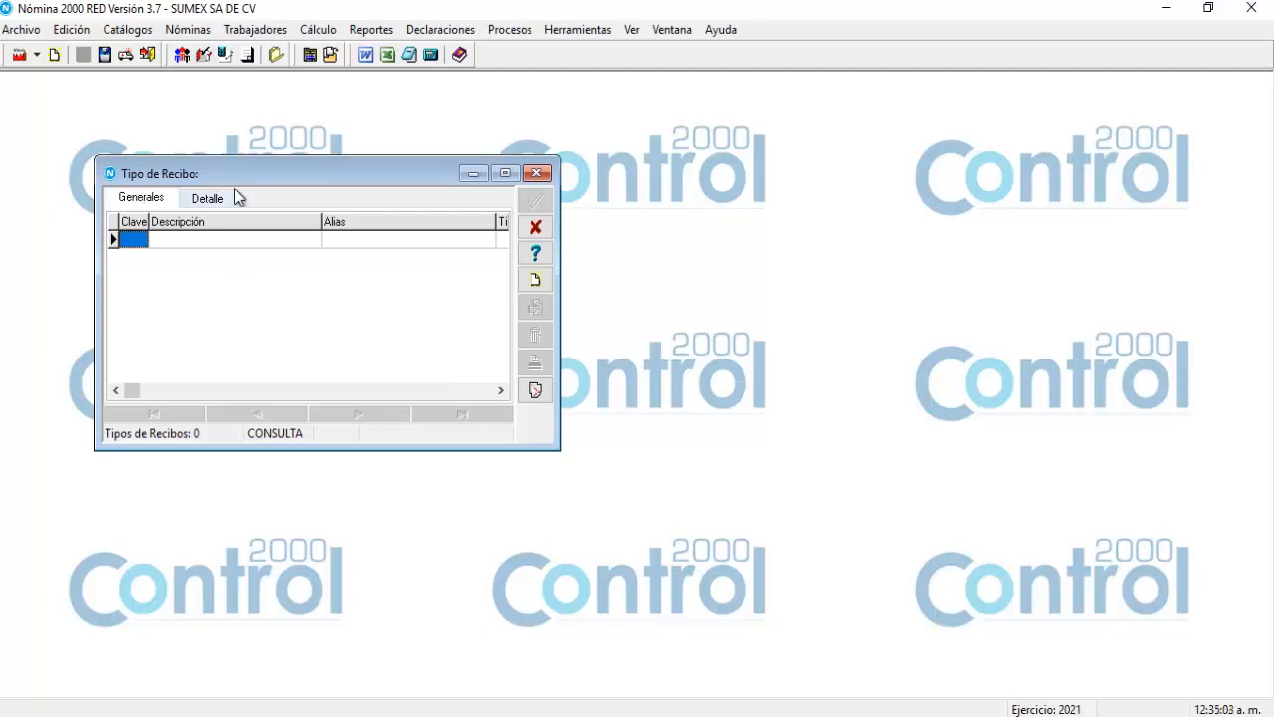
drag(234, 172, 225, 140)
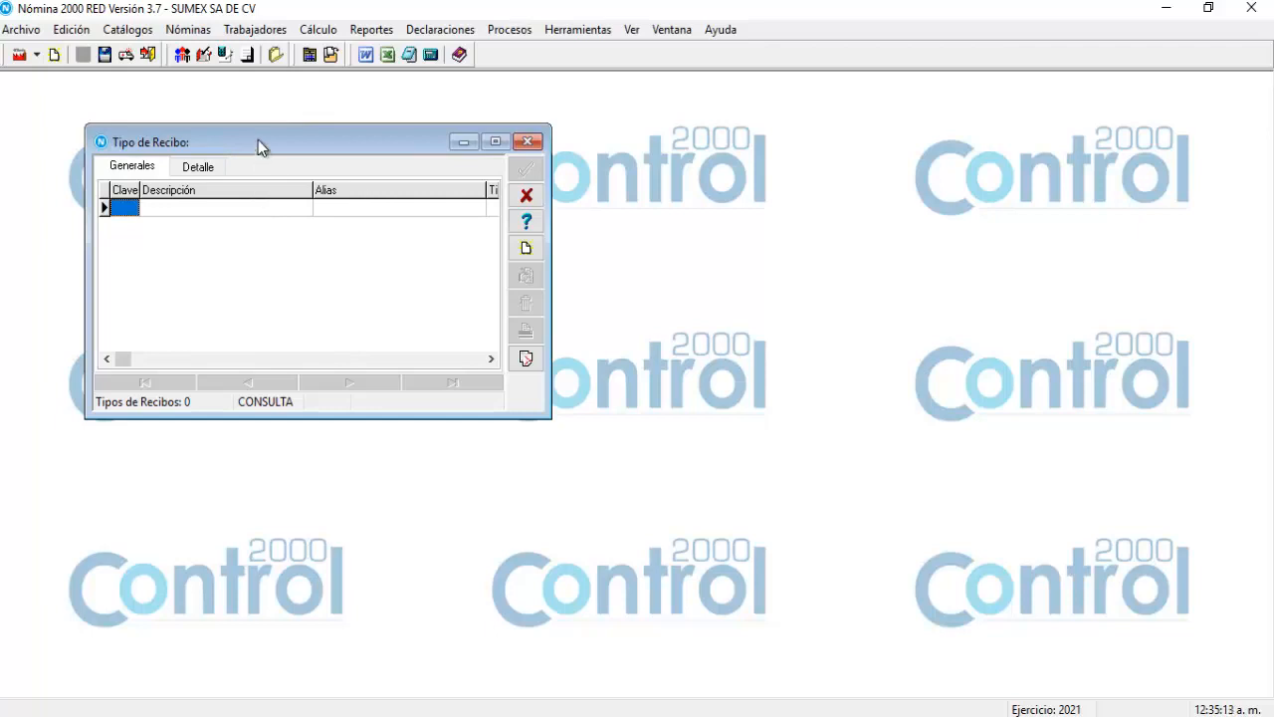
click(525, 250)
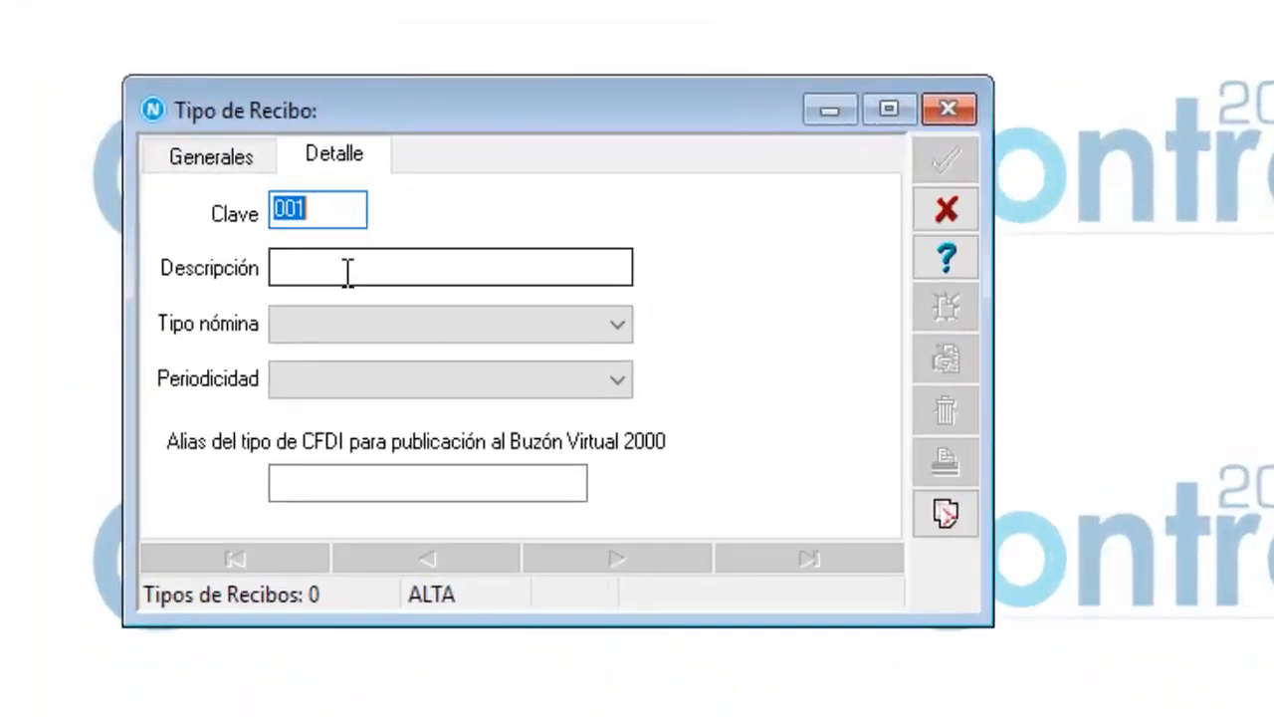
Save receipt type 001 'Quincenal' as Nómina ordinaria with Quincenal periodicity.
click(348, 272)
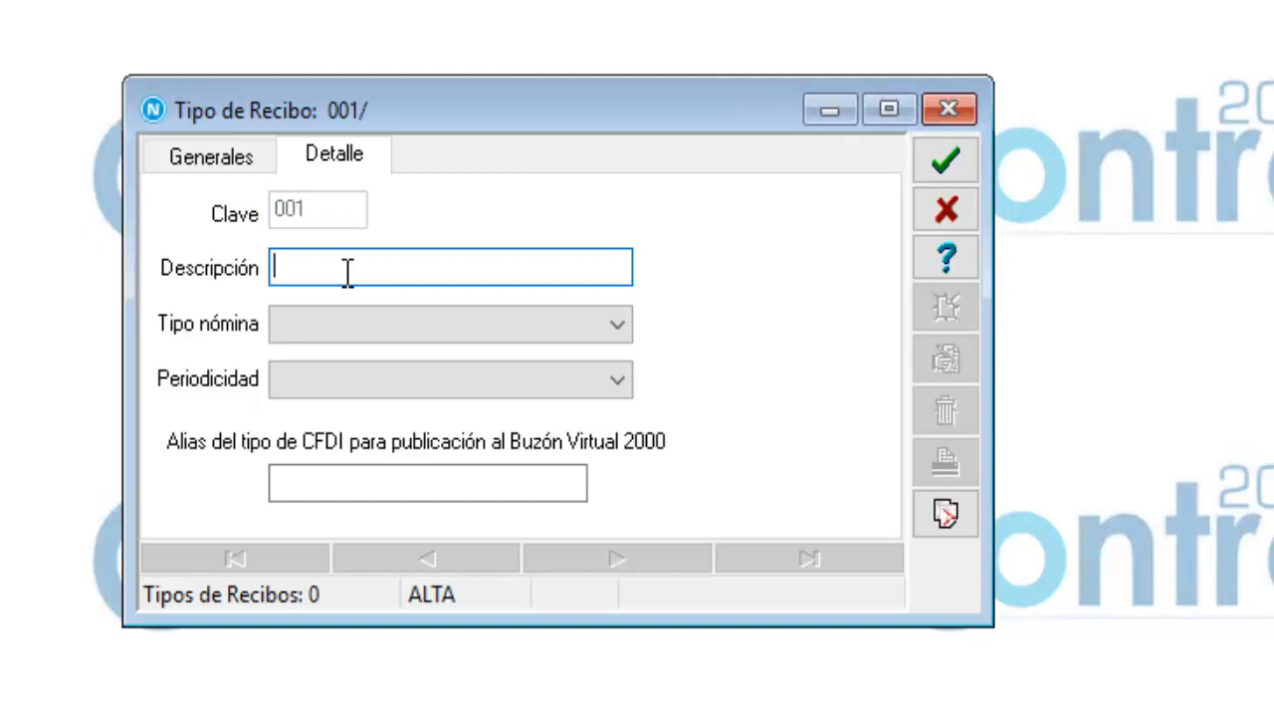
text(Quincenal)
key(Tab)
click(615, 325)
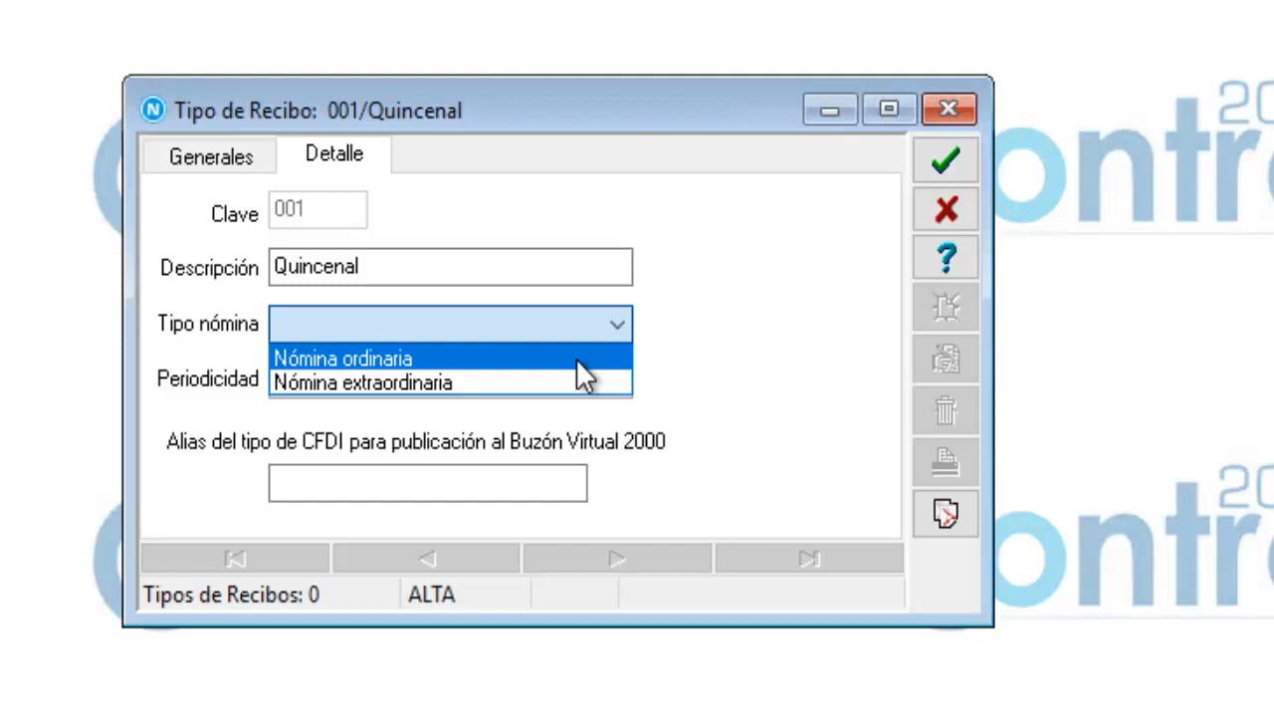
click(395, 356)
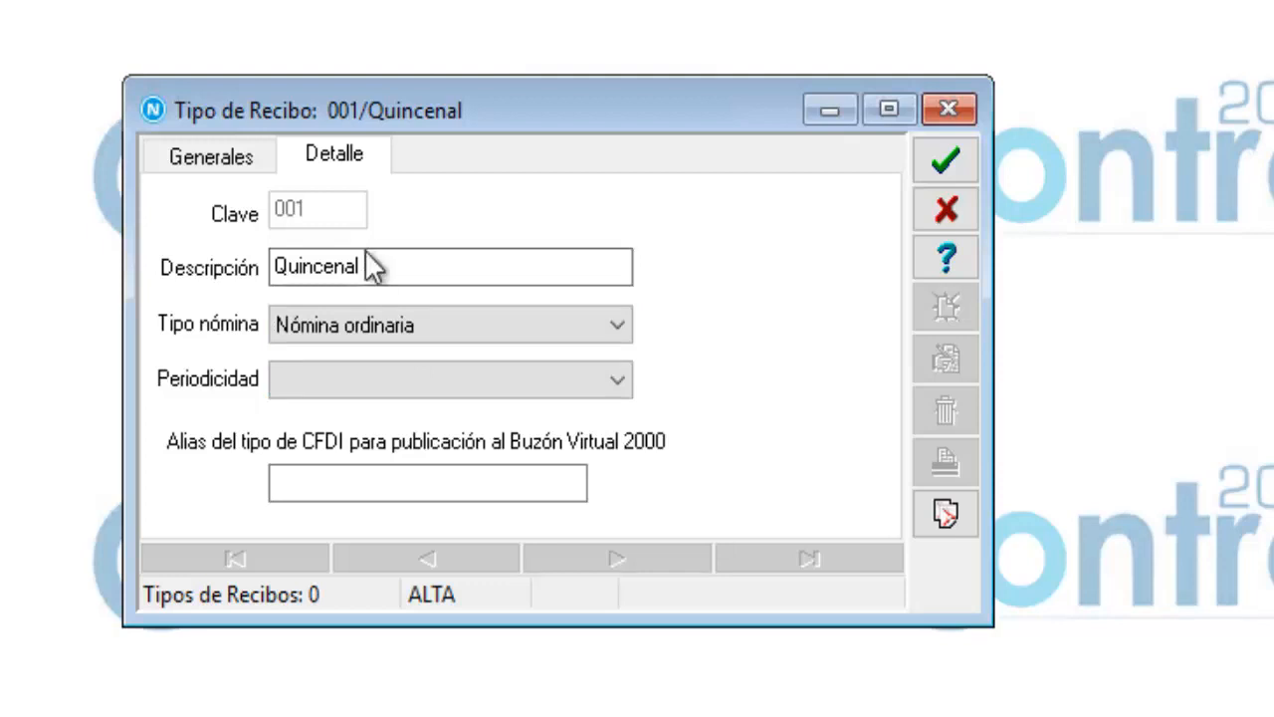
click(614, 384)
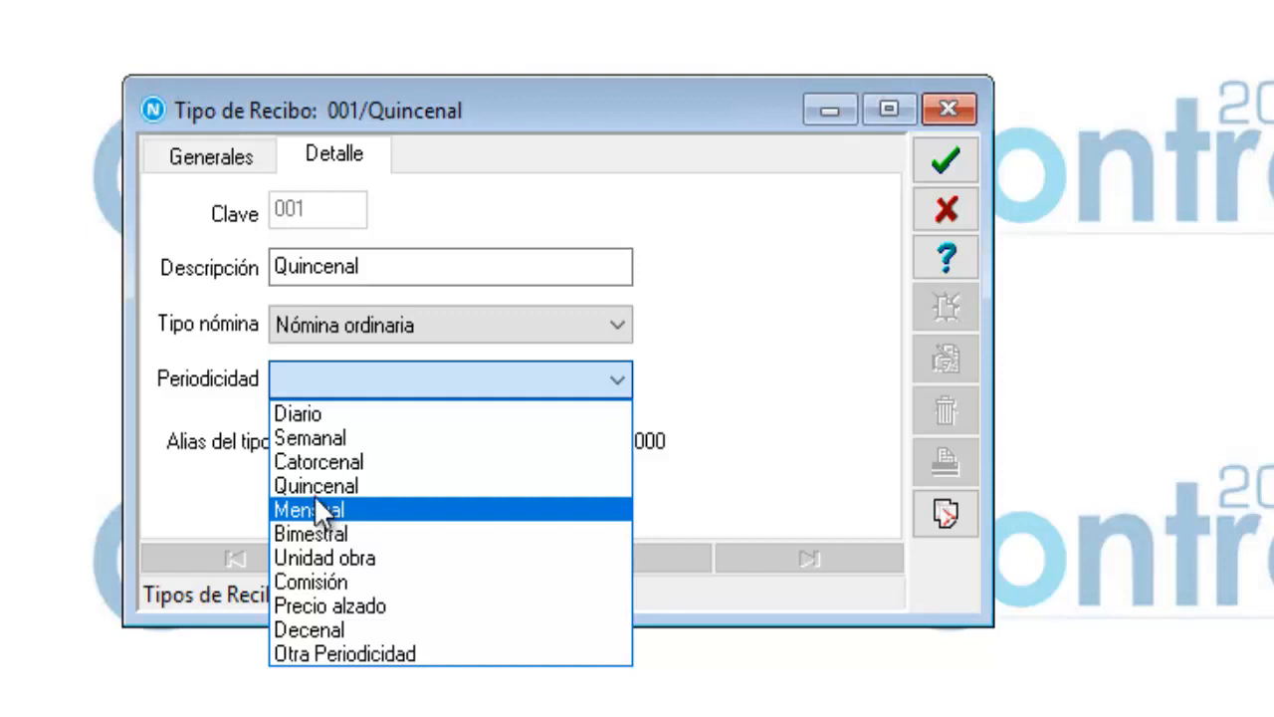
click(313, 487)
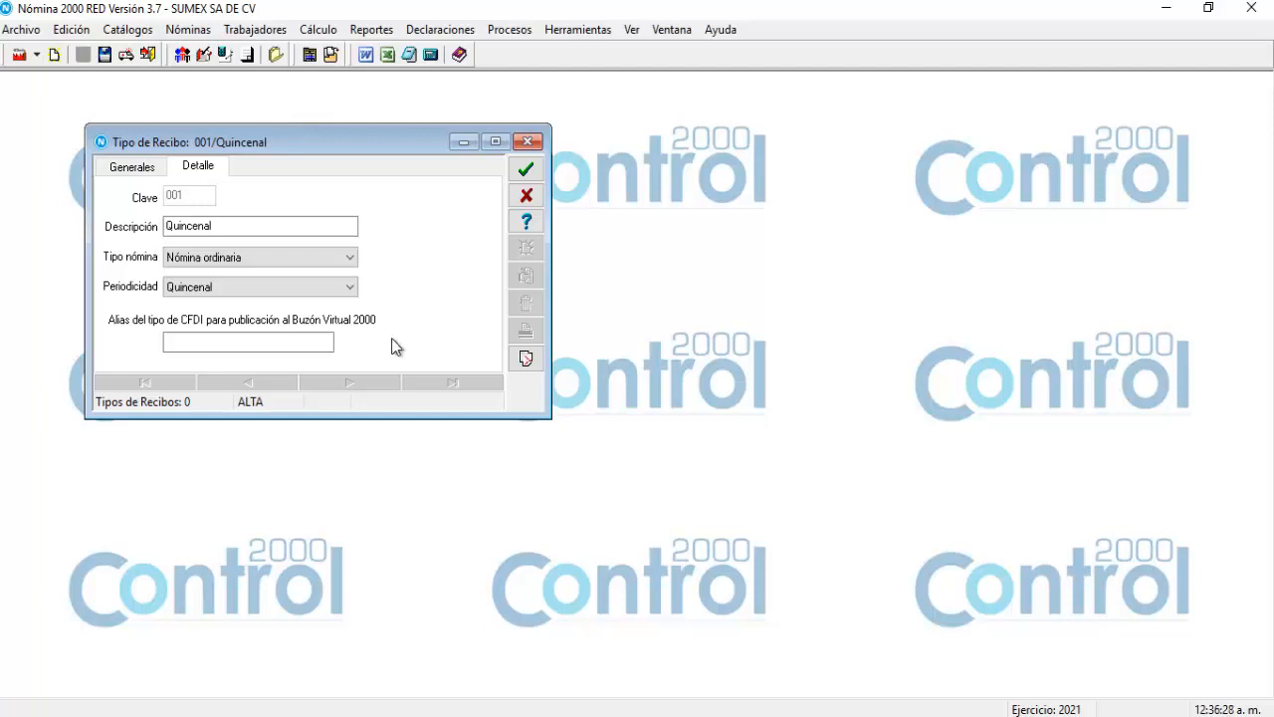
click(330, 348)
click(526, 172)
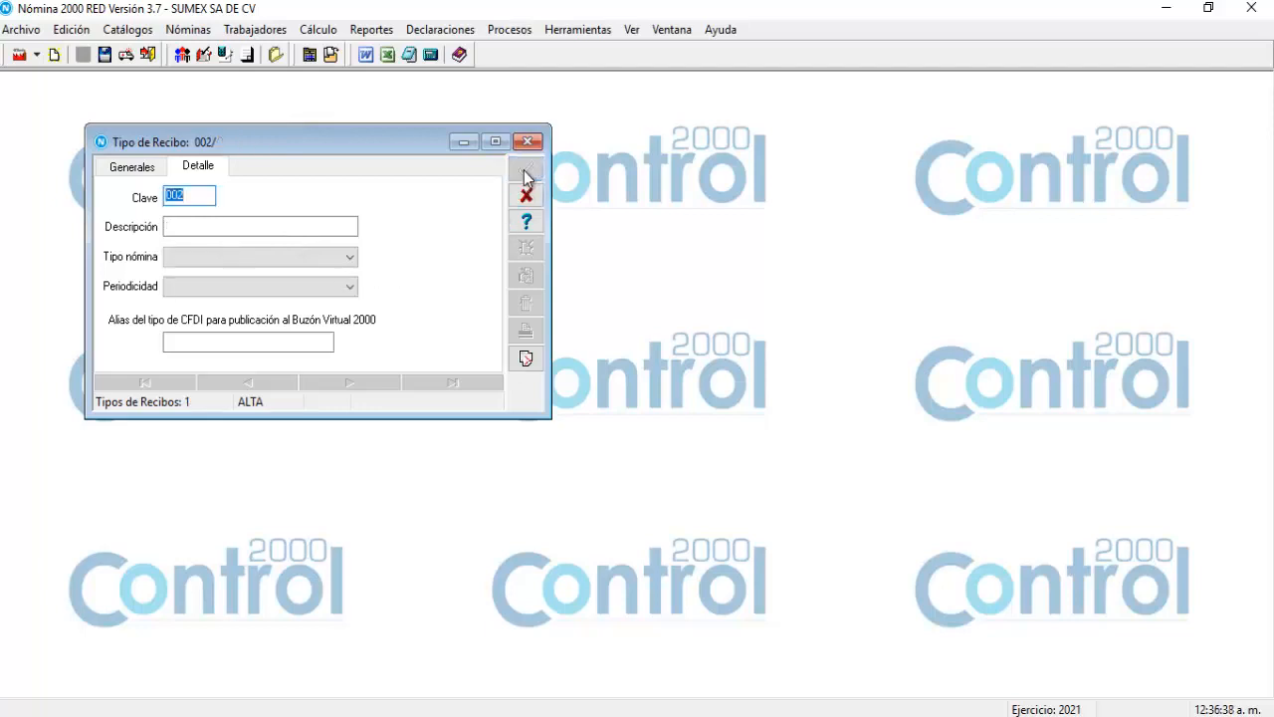
Enter 'Semanal' as receipt type 002 with Nómina ordinaria and Semanal periodicity, then save.
click(296, 223)
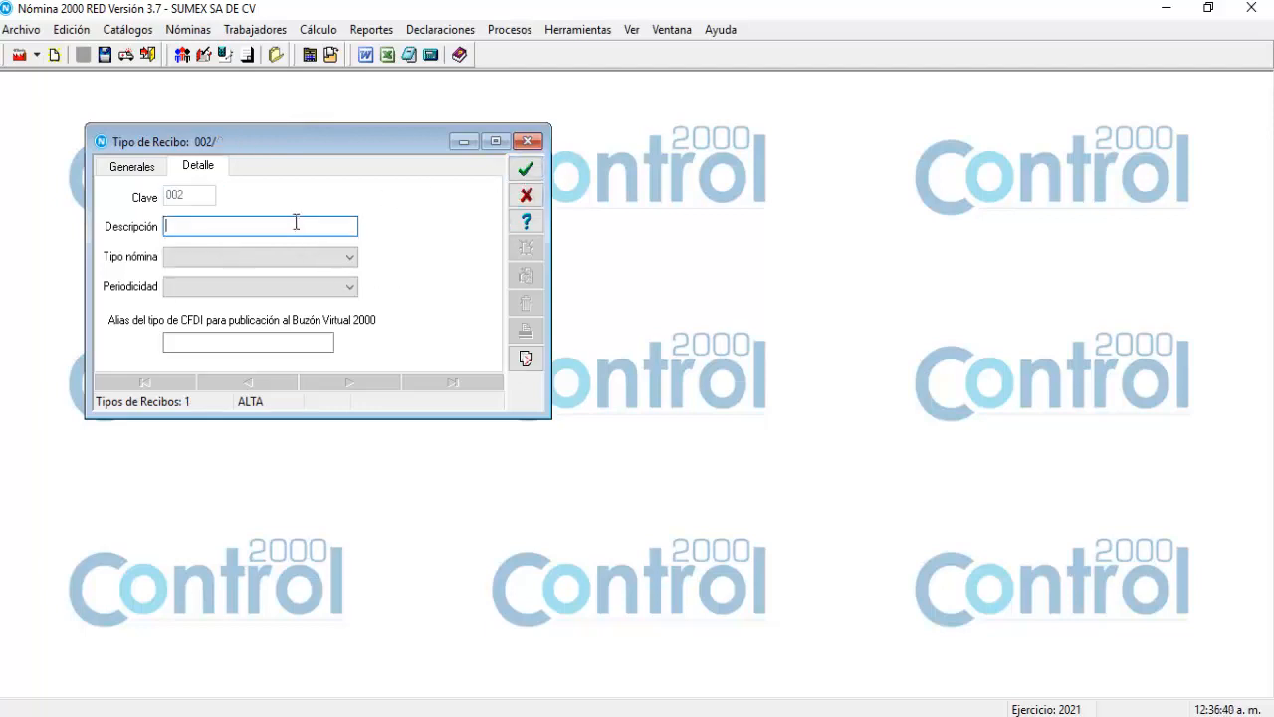
text(Semanal)
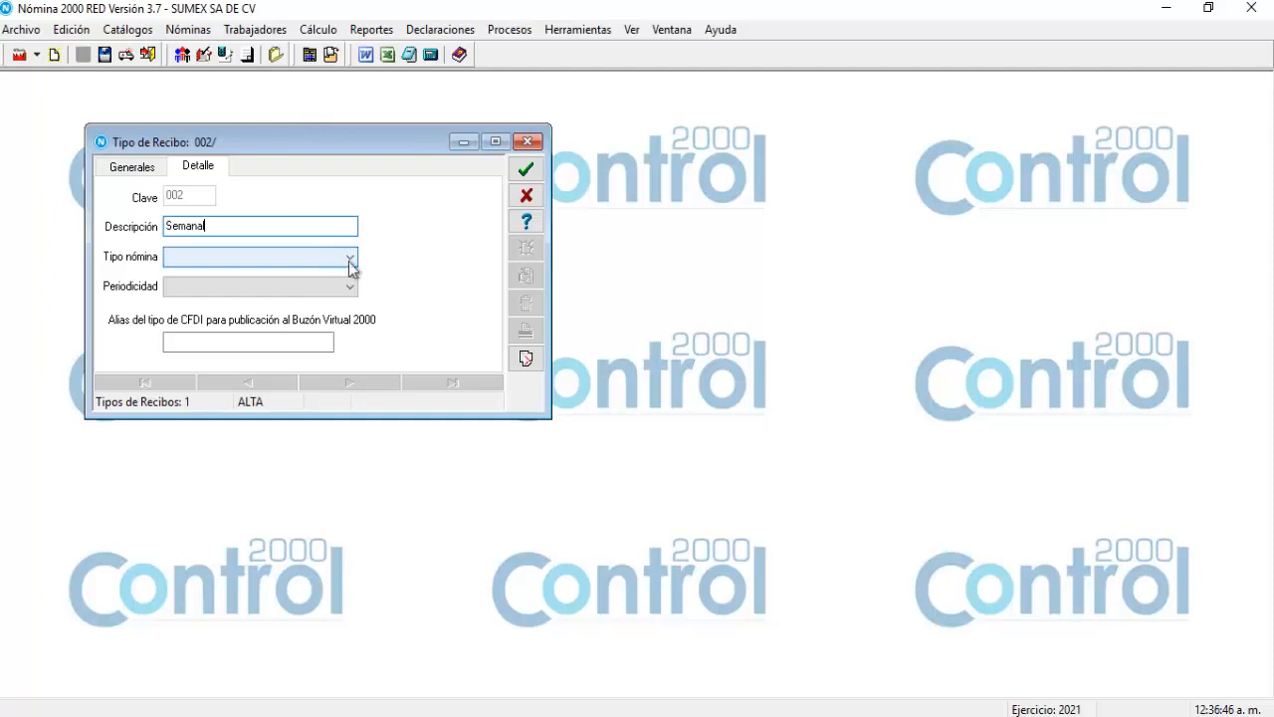
click(348, 257)
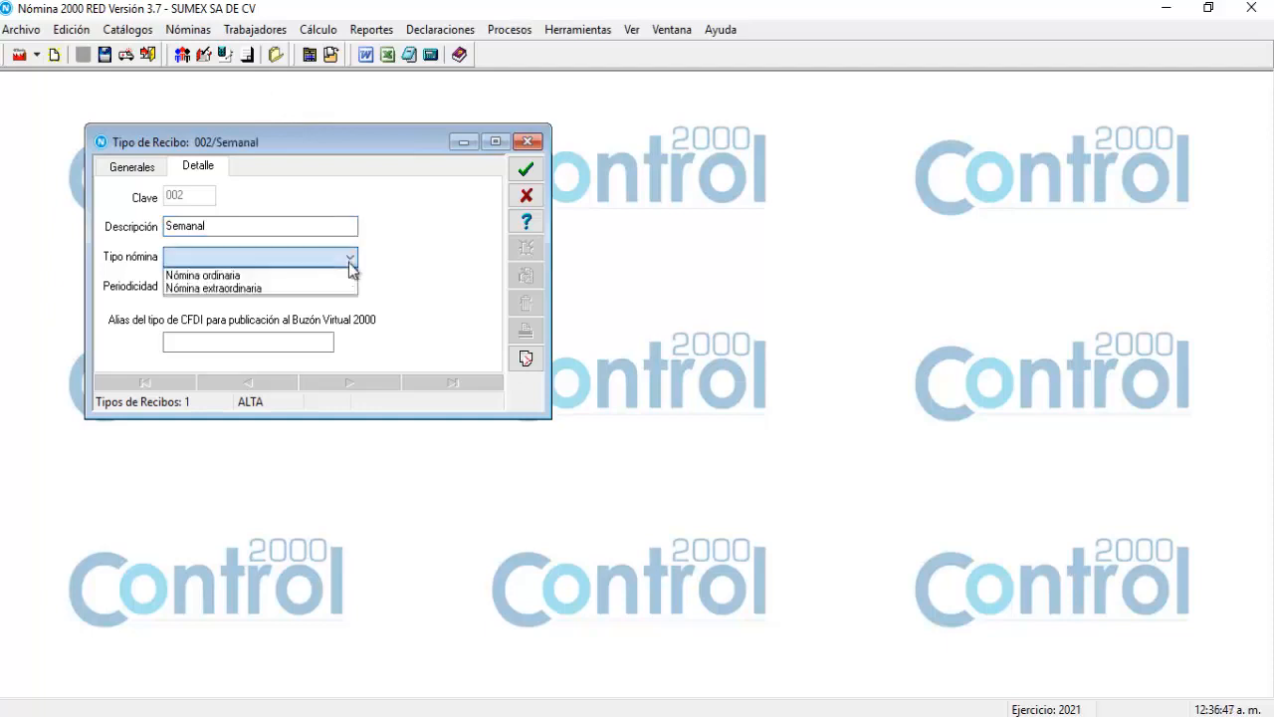
click(266, 277)
click(257, 286)
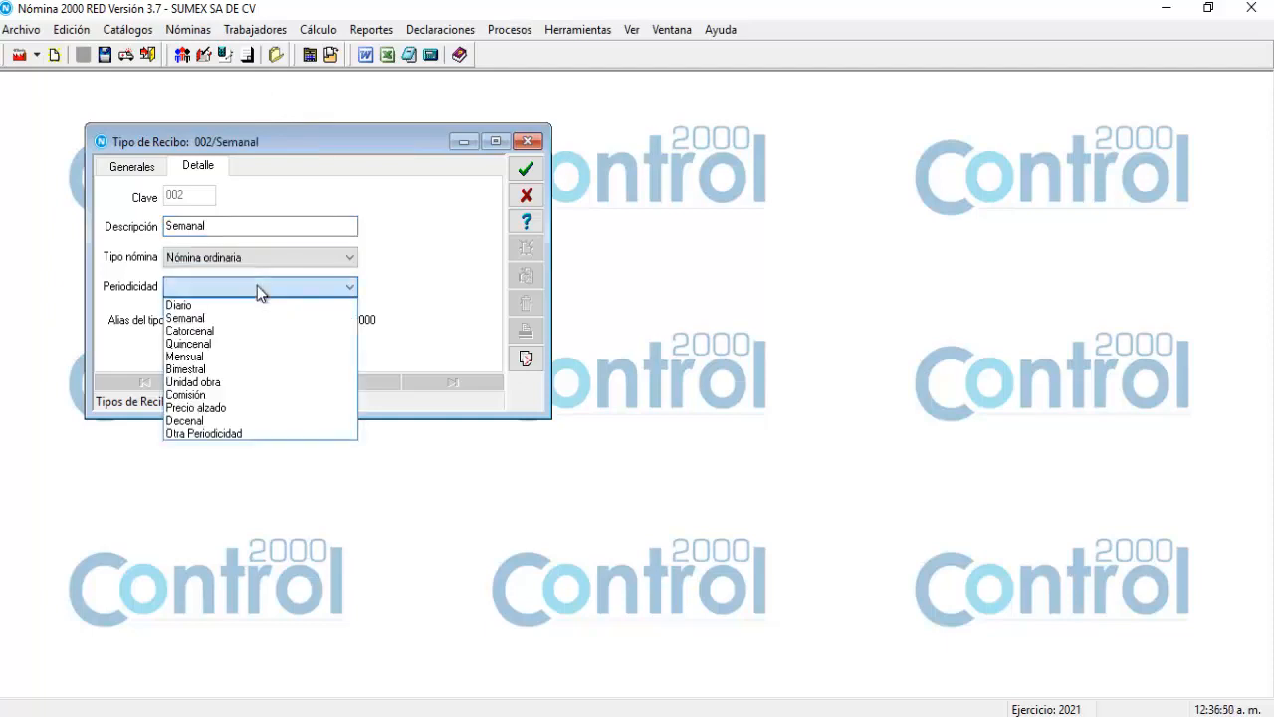
click(205, 316)
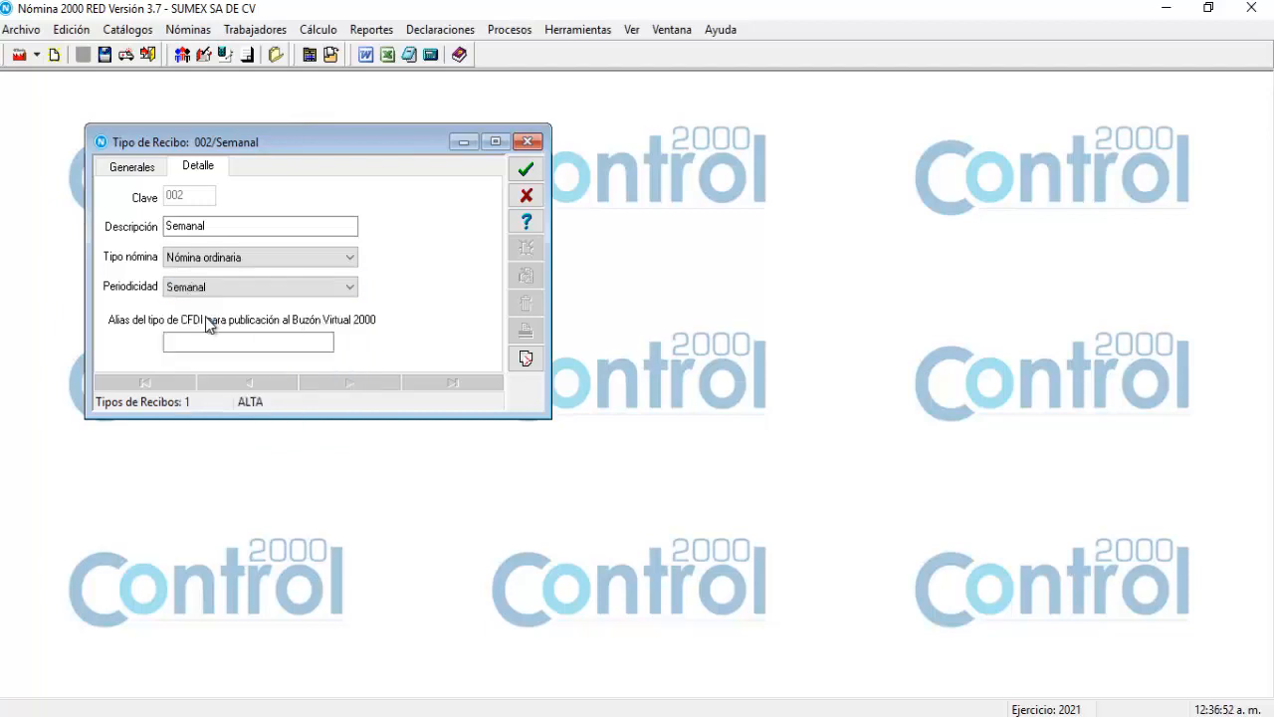
click(227, 295)
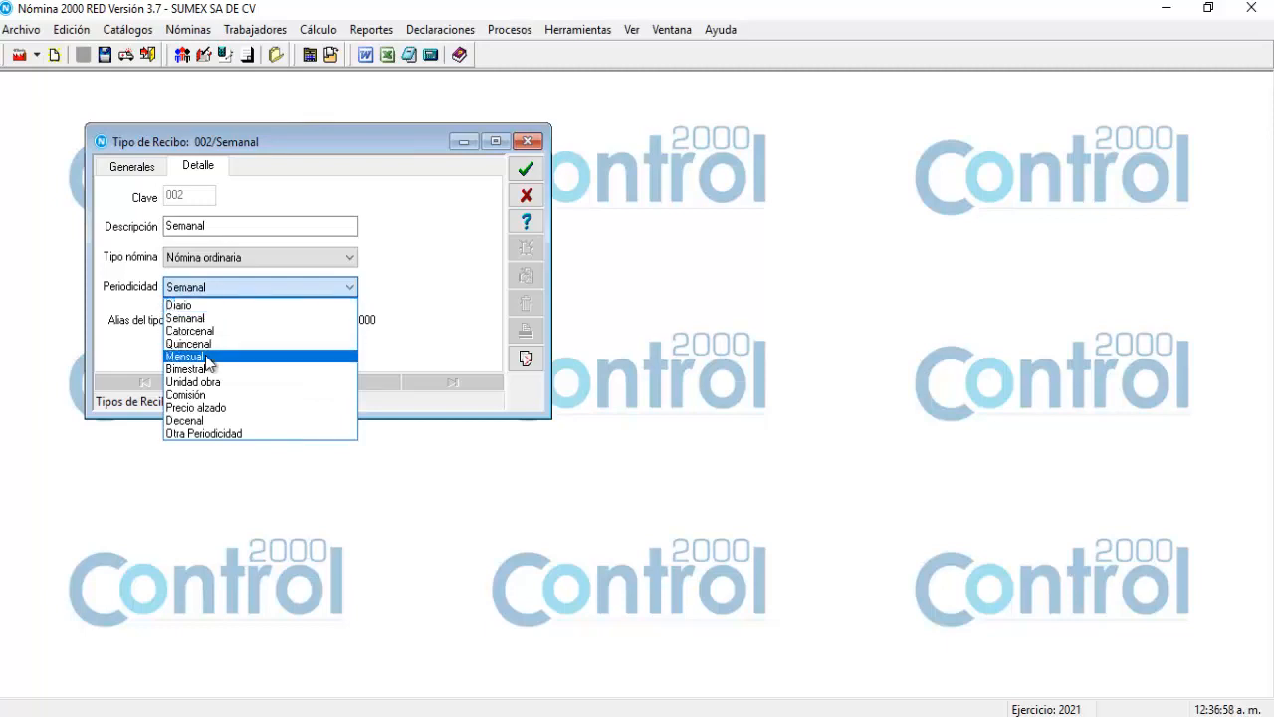
click(218, 319)
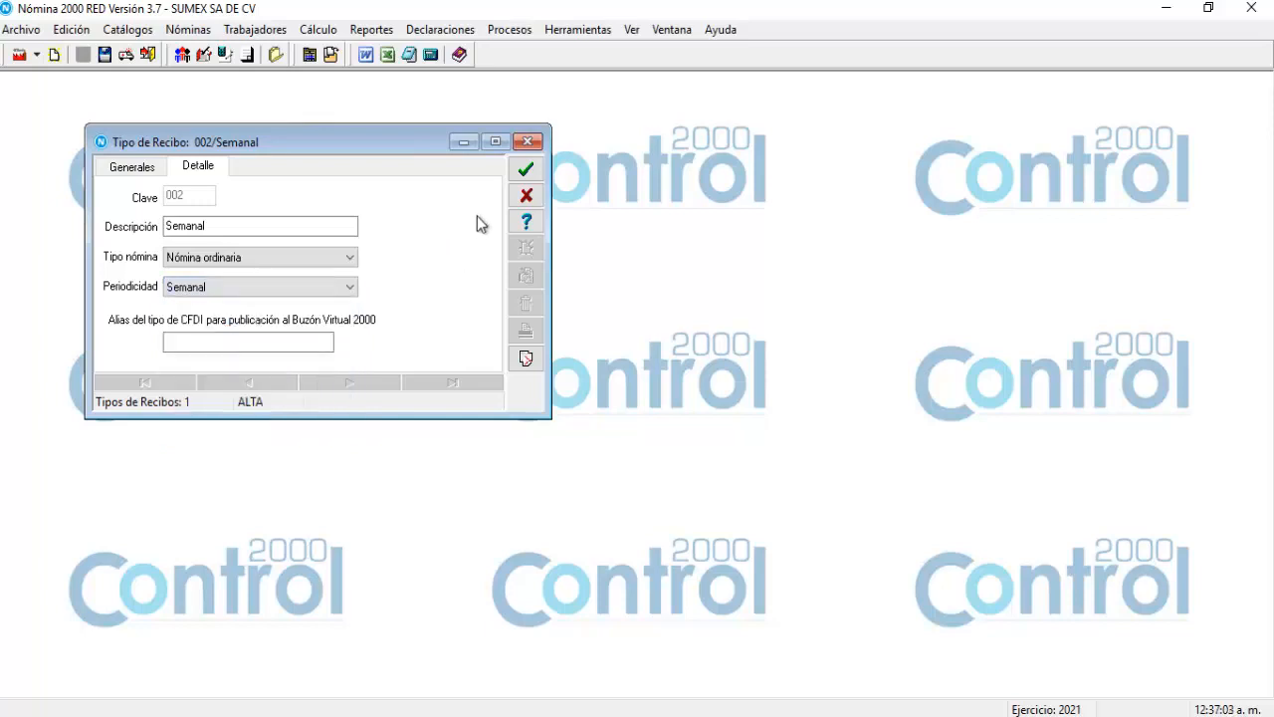
click(527, 170)
Save receipt type 003 'PTU' as Nómina extraordinaria with Otra Periodicidad.
click(322, 226)
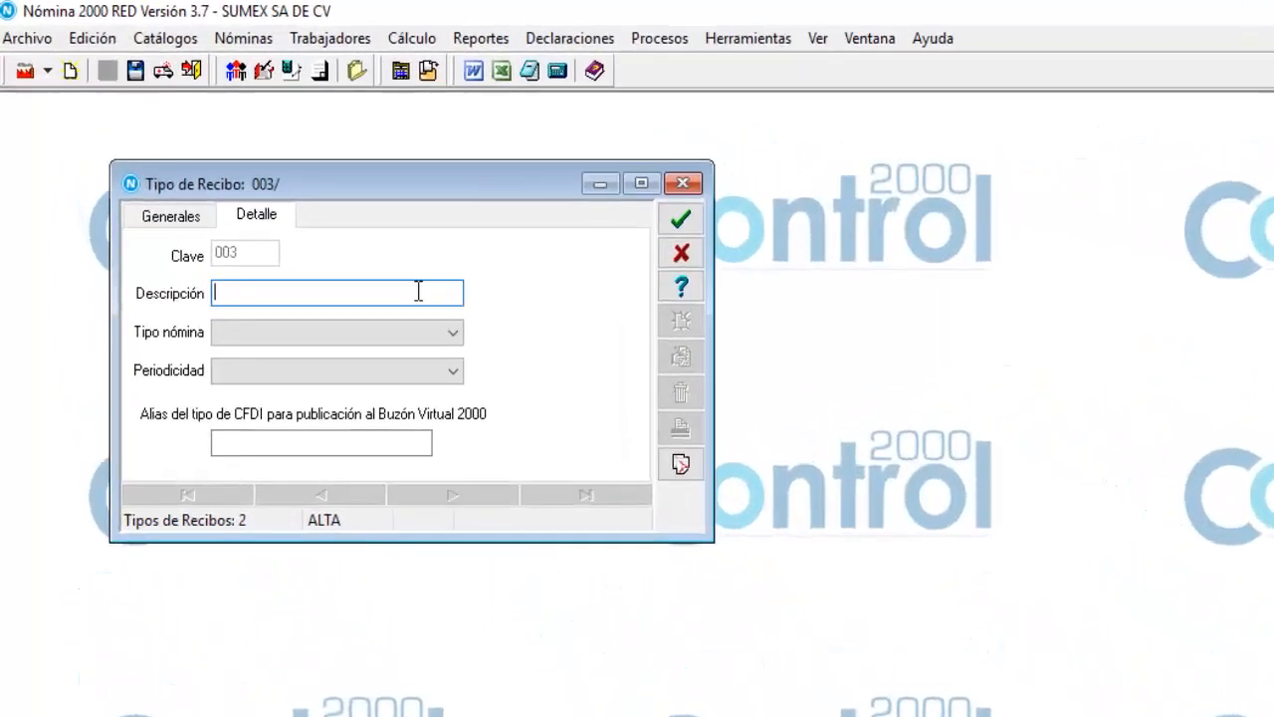
text(PTU)
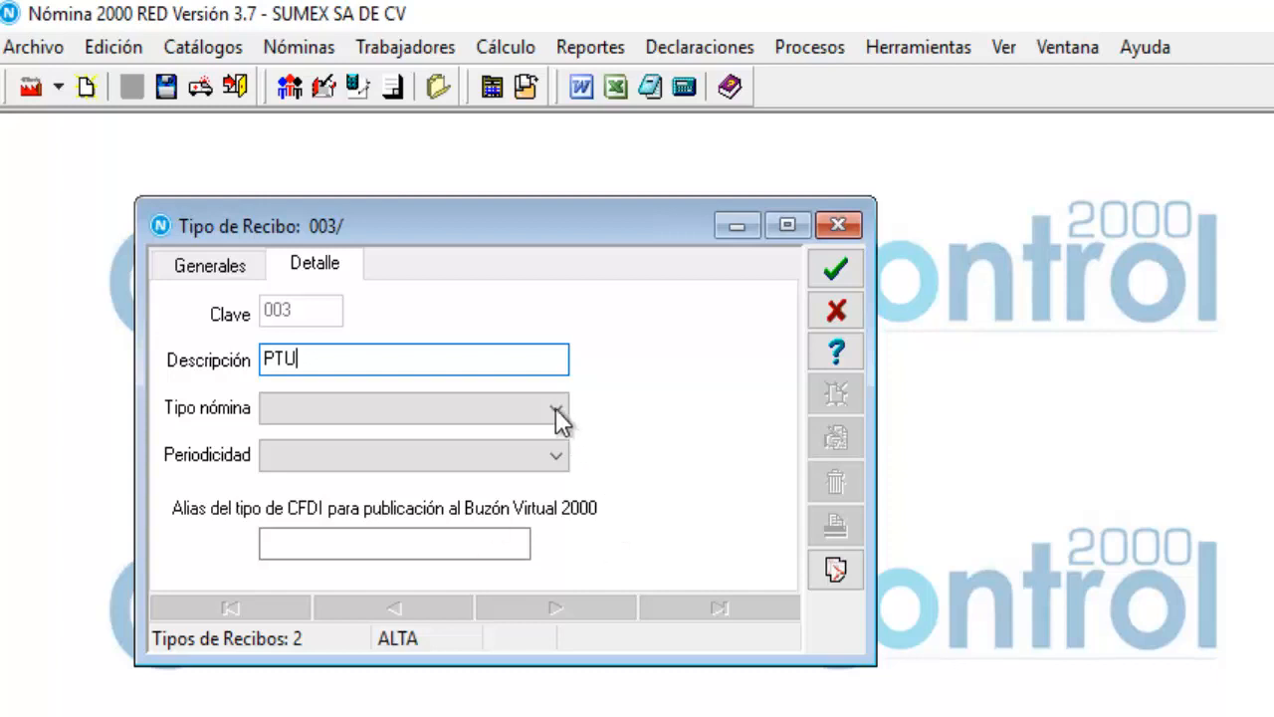
key(Tab)
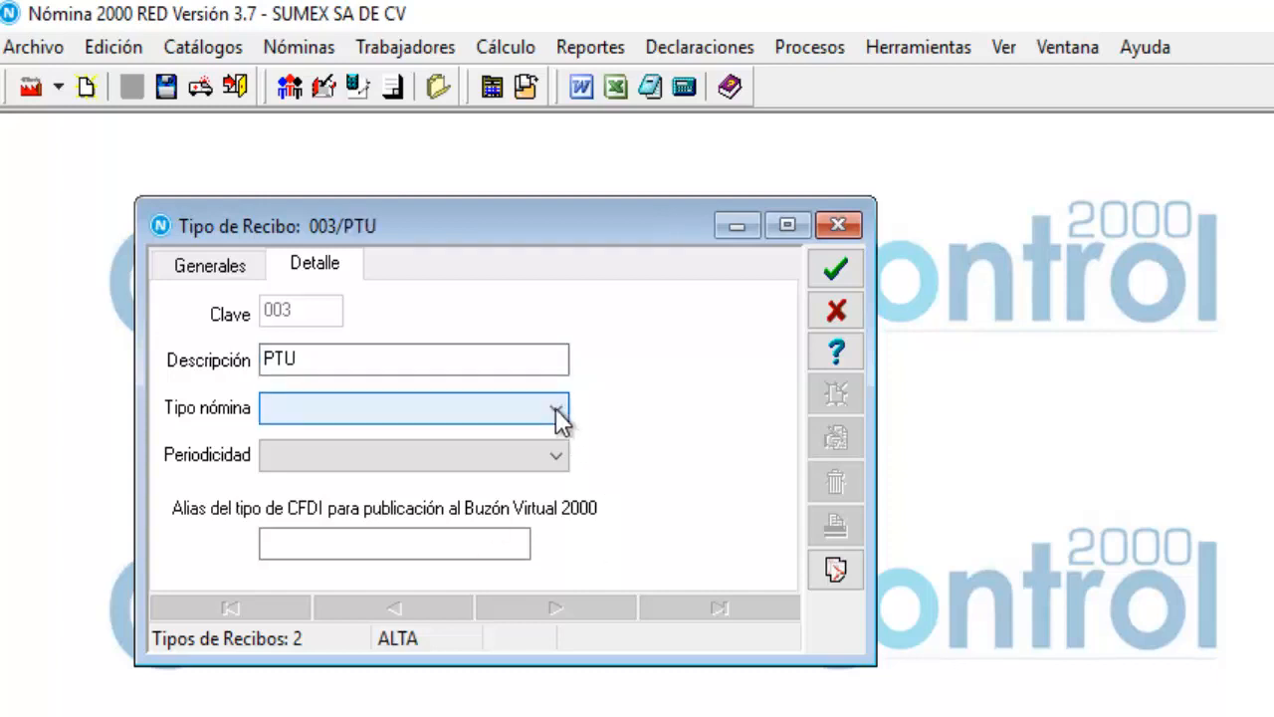
click(555, 412)
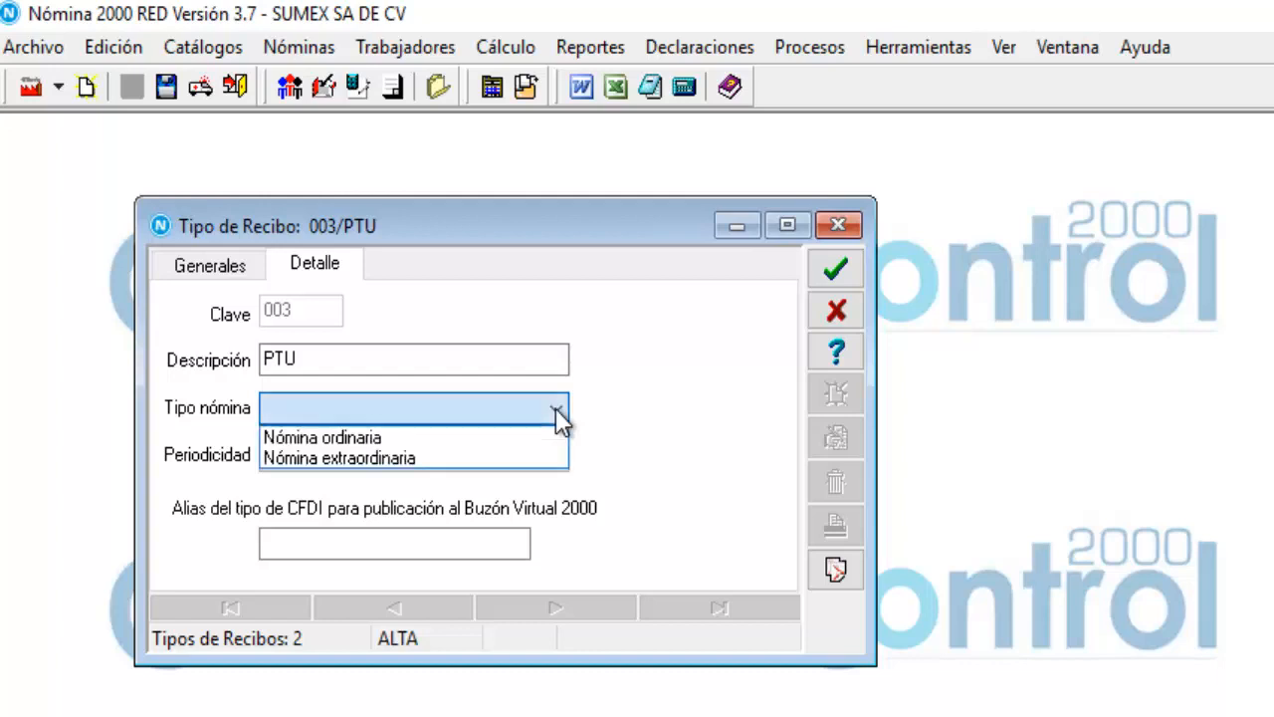
click(418, 459)
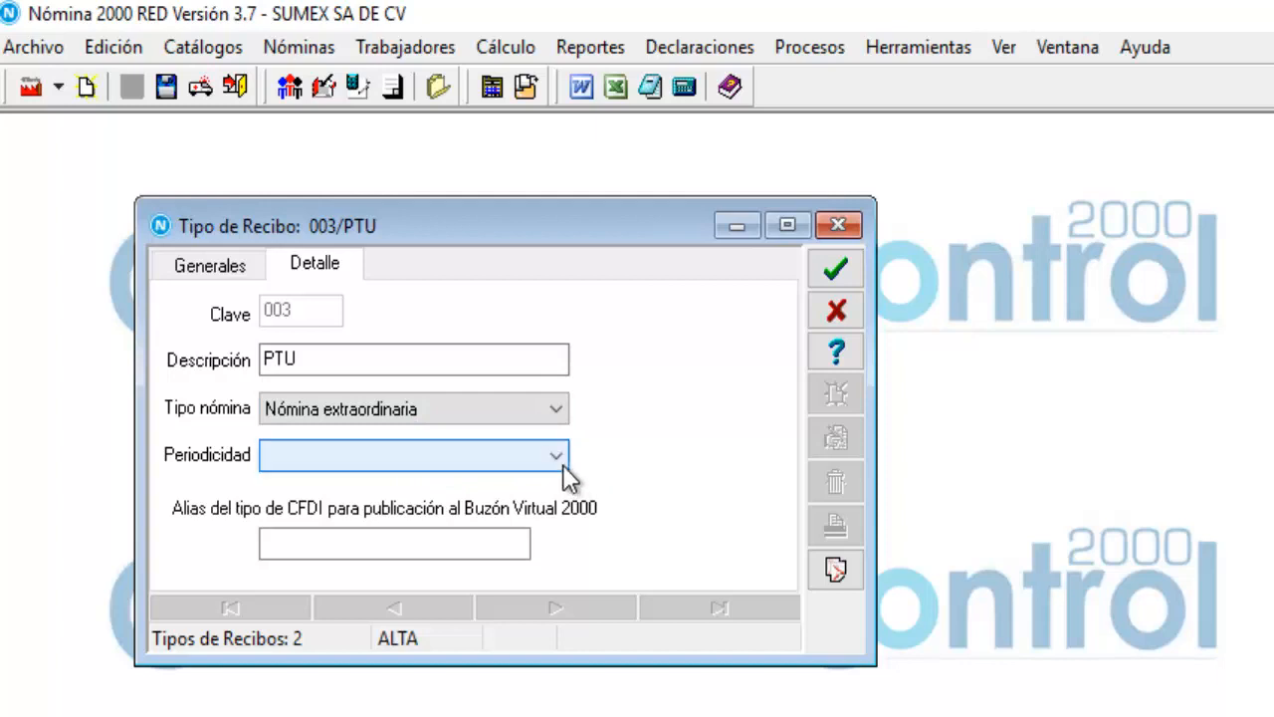
click(562, 464)
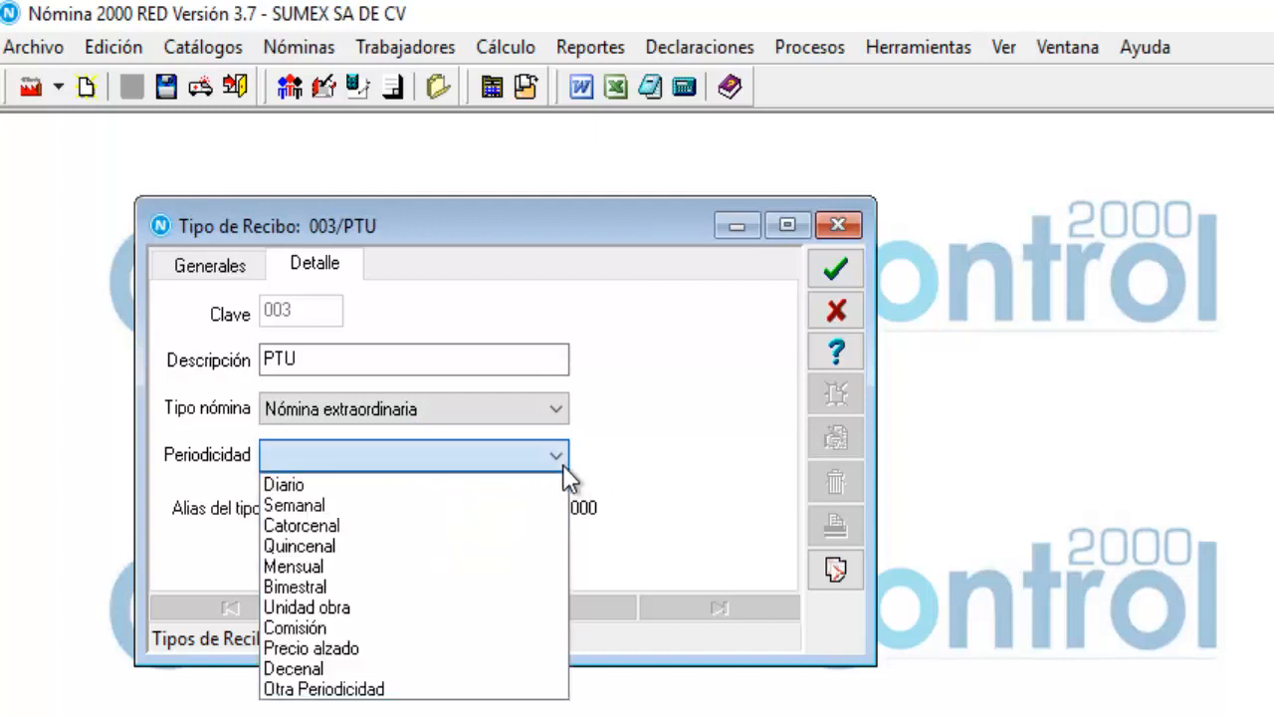
click(350, 689)
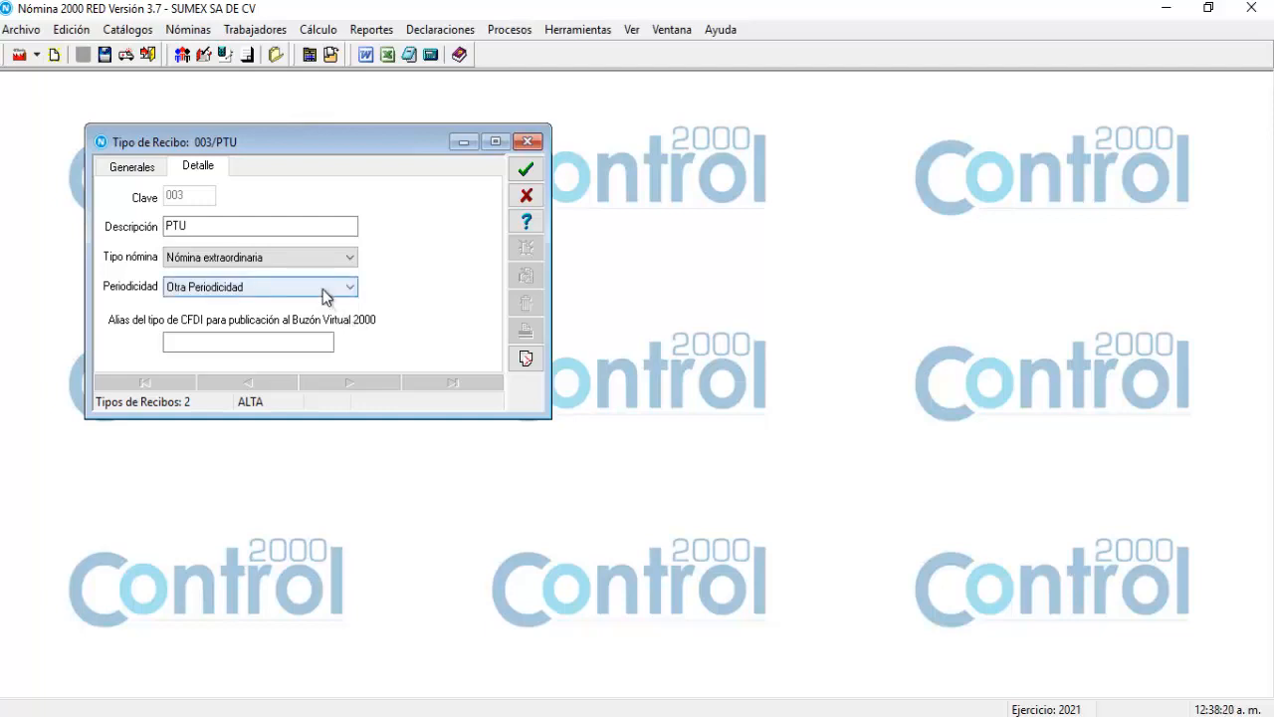
click(527, 172)
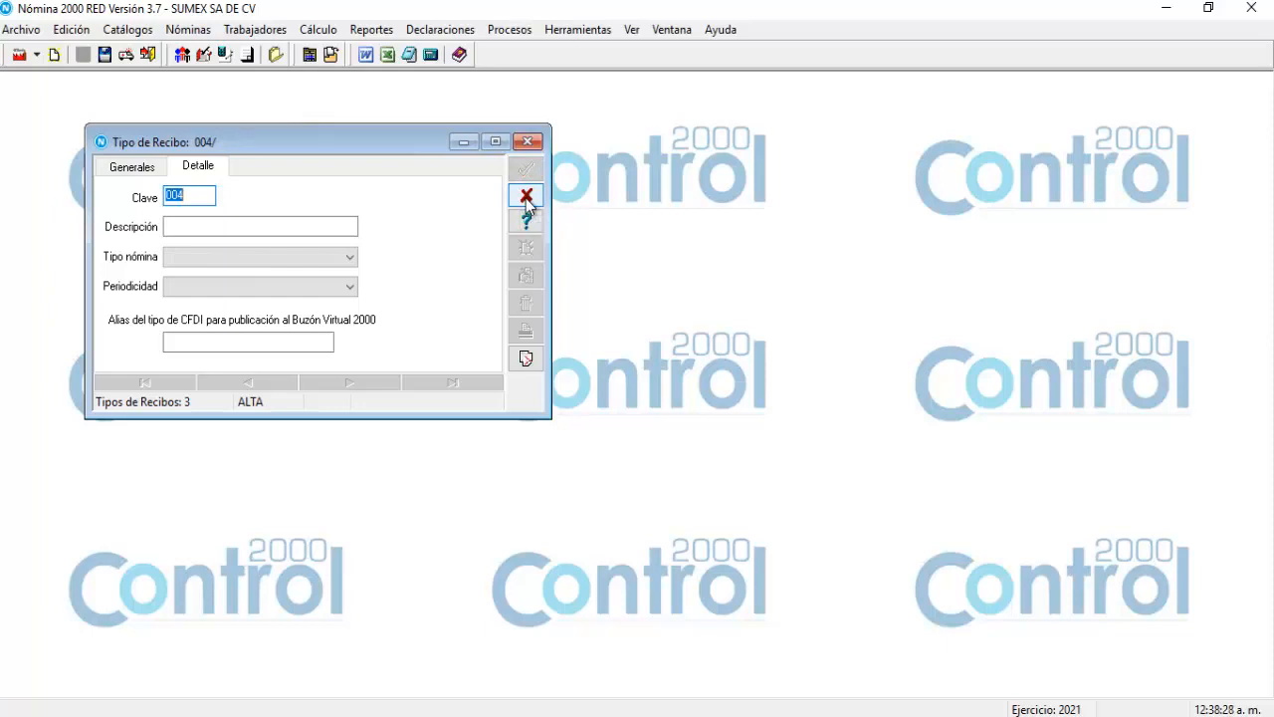
Discard blank receipt record 004 and close the Tipo de Recibo catalogue.
click(527, 197)
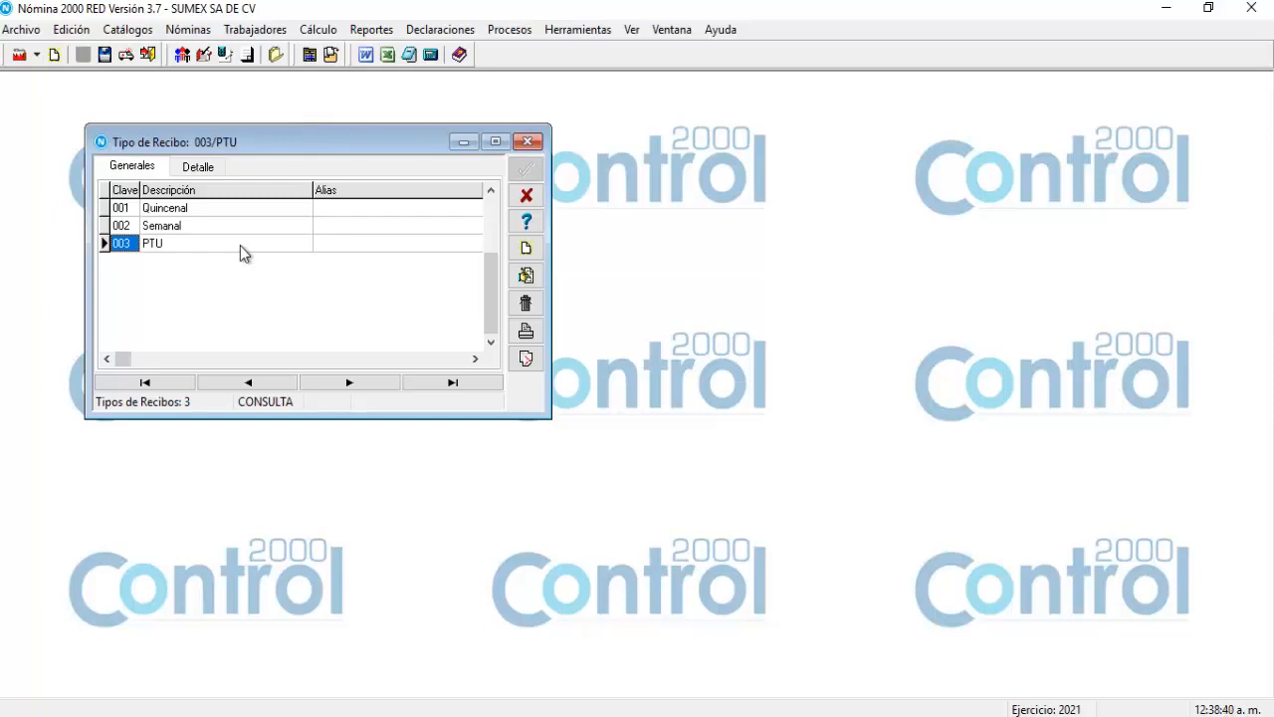
click(527, 196)
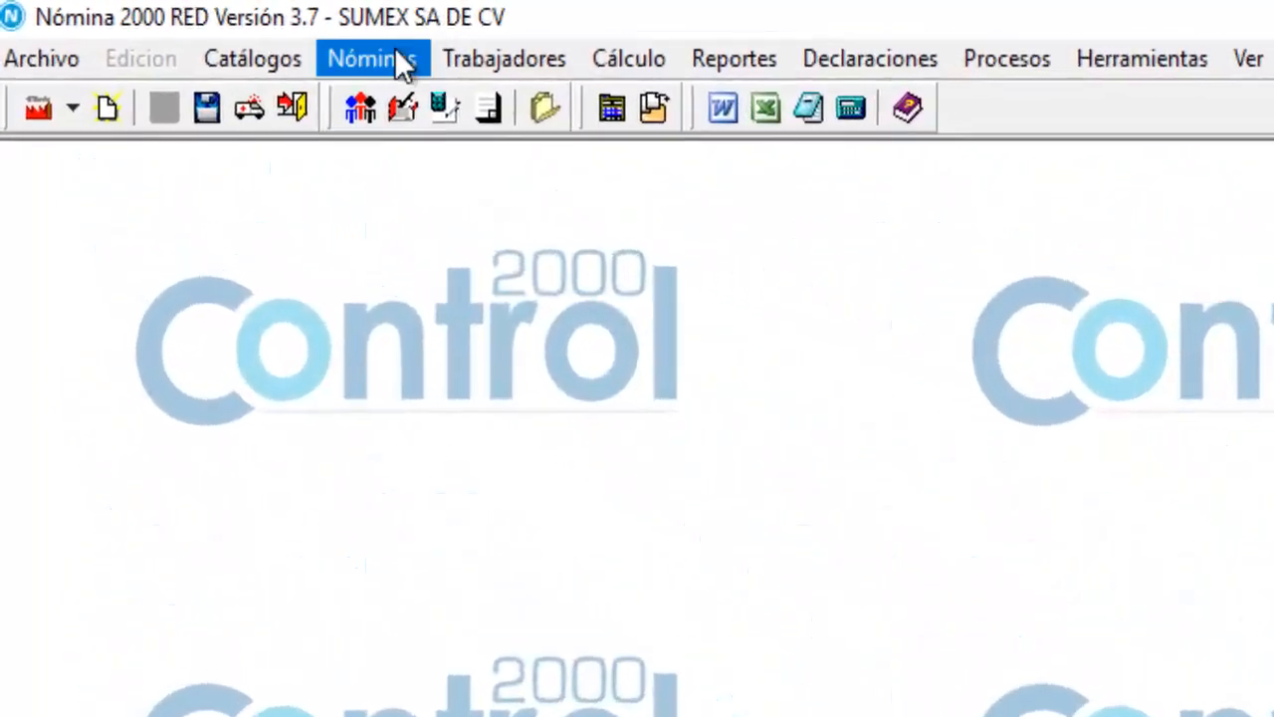
Open the Nóminas catalogue, move its window up-left, and start new payroll record 001.
click(396, 58)
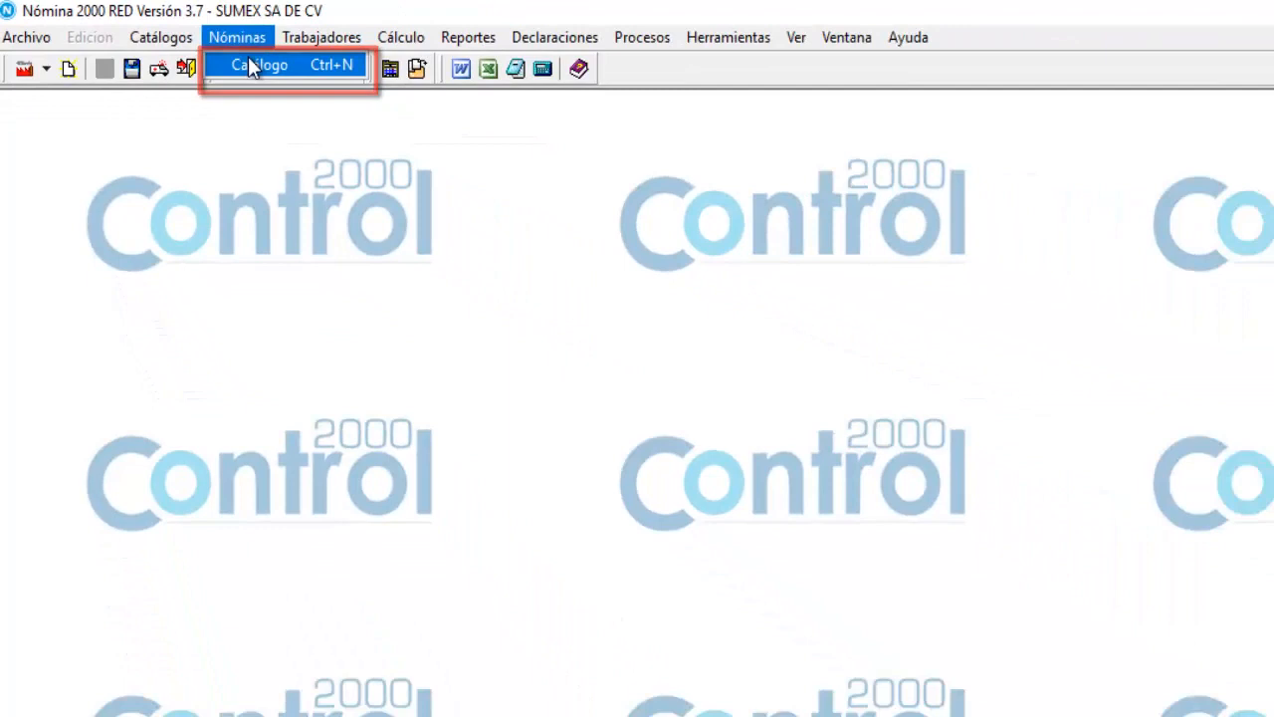
click(353, 89)
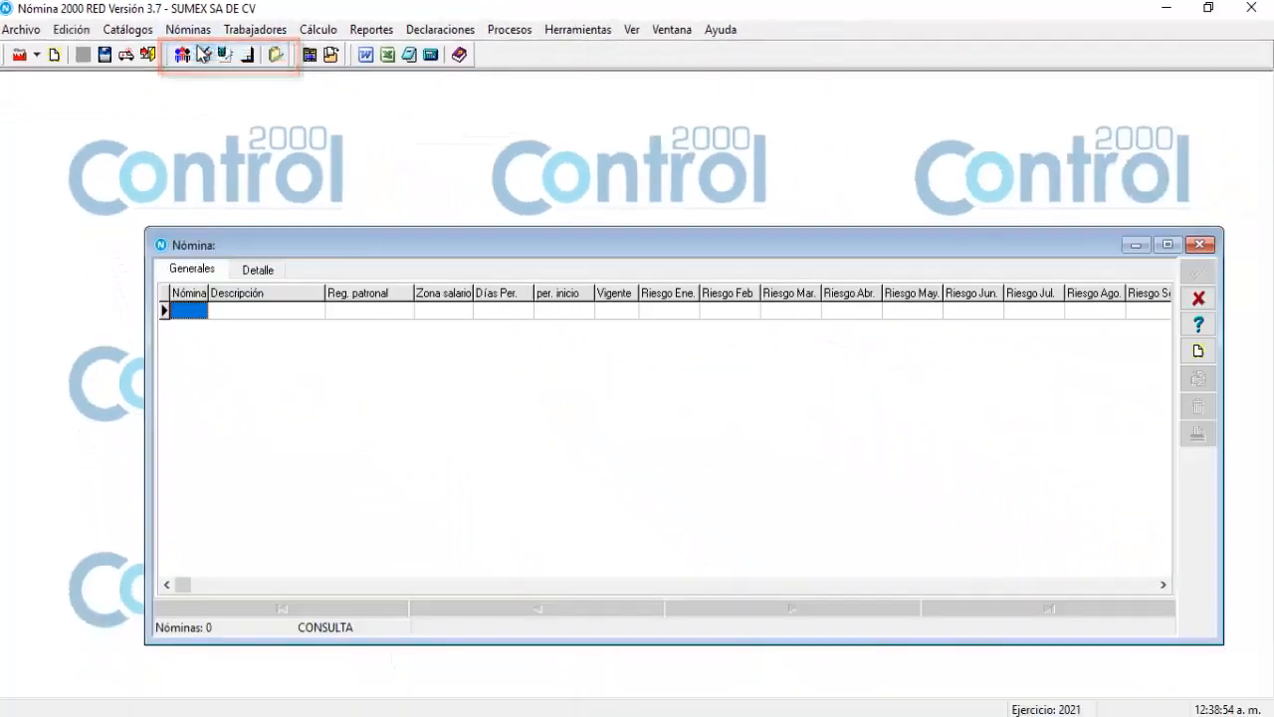
drag(327, 237, 262, 155)
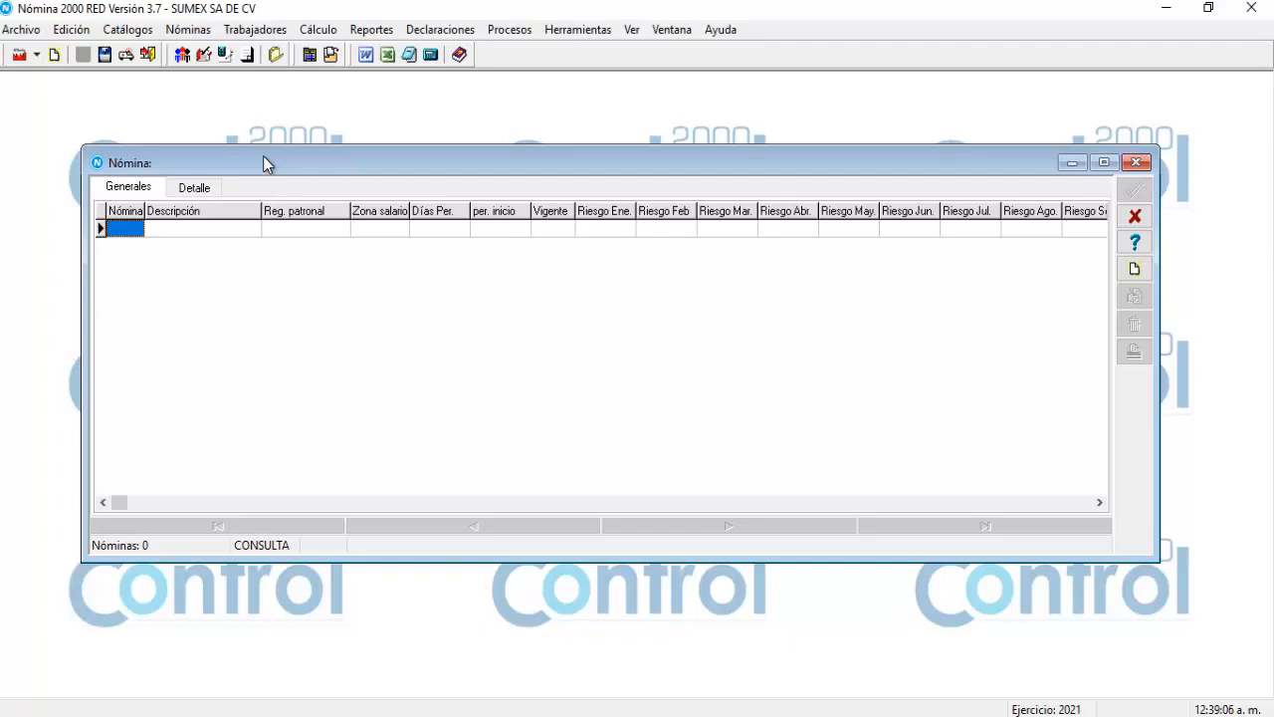
drag(263, 157, 225, 127)
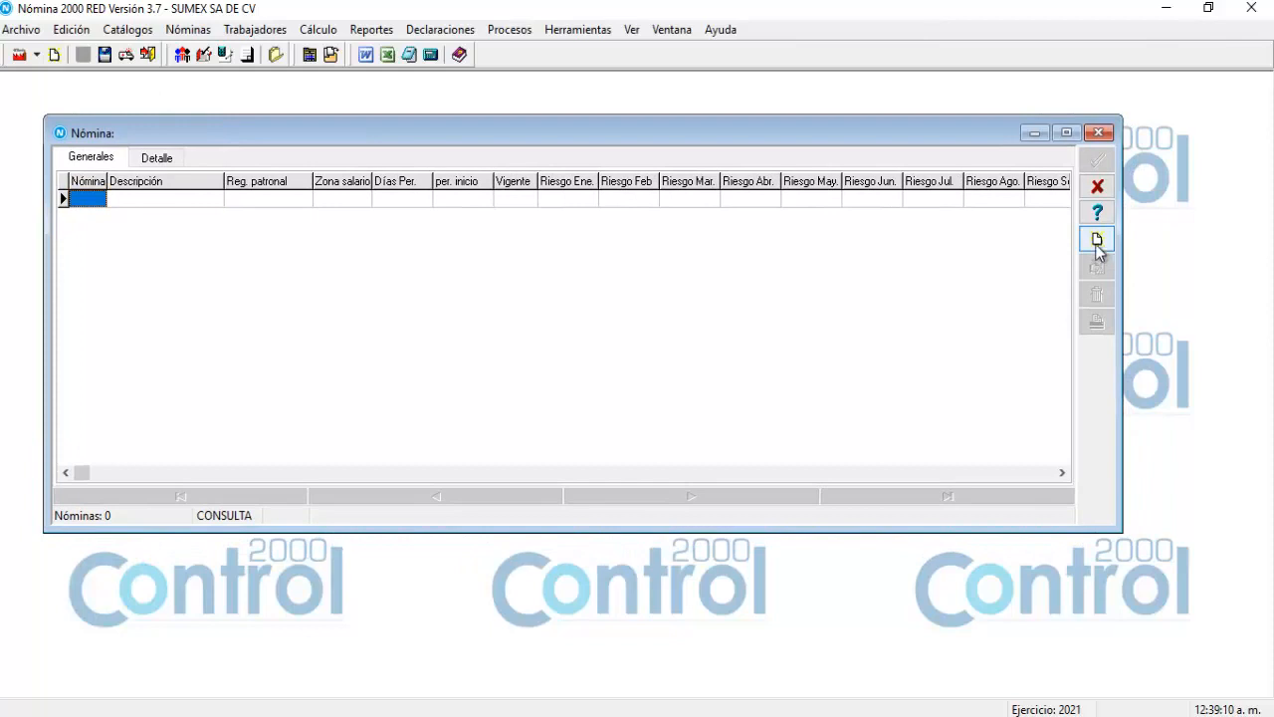
click(1098, 244)
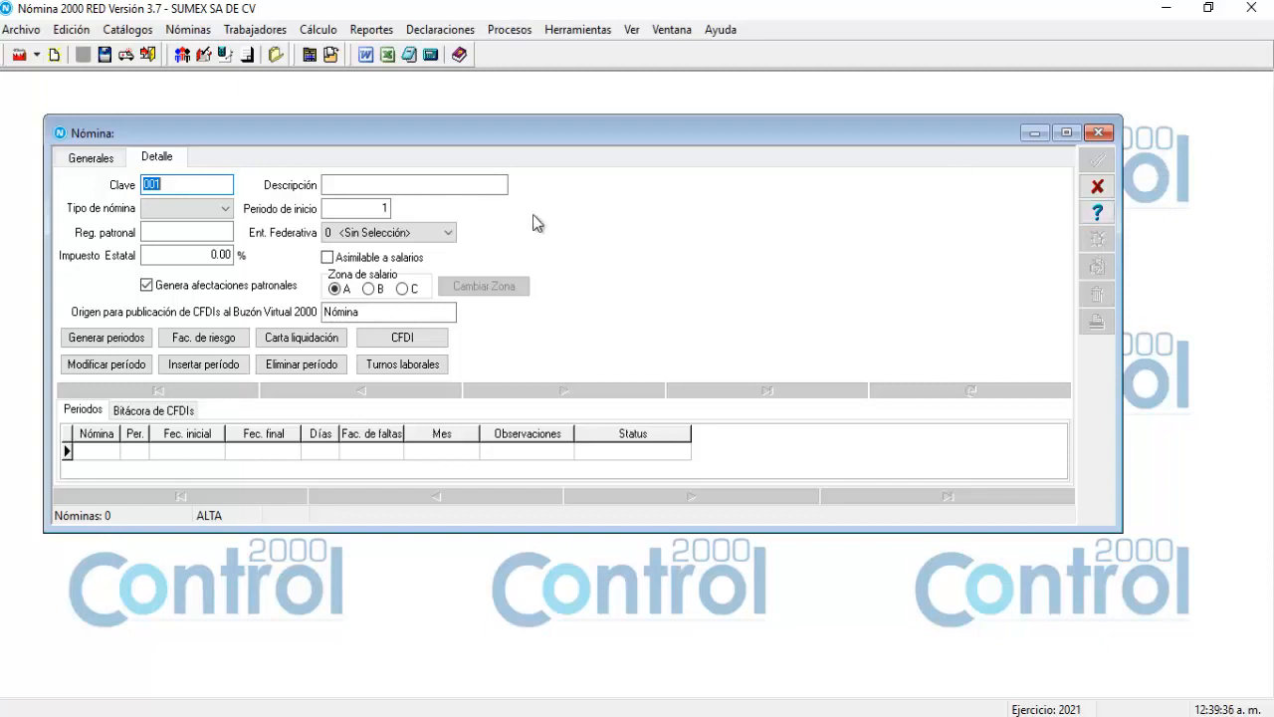
Give payroll 001 the description 'produccion' and the Quincenal payroll type.
click(463, 184)
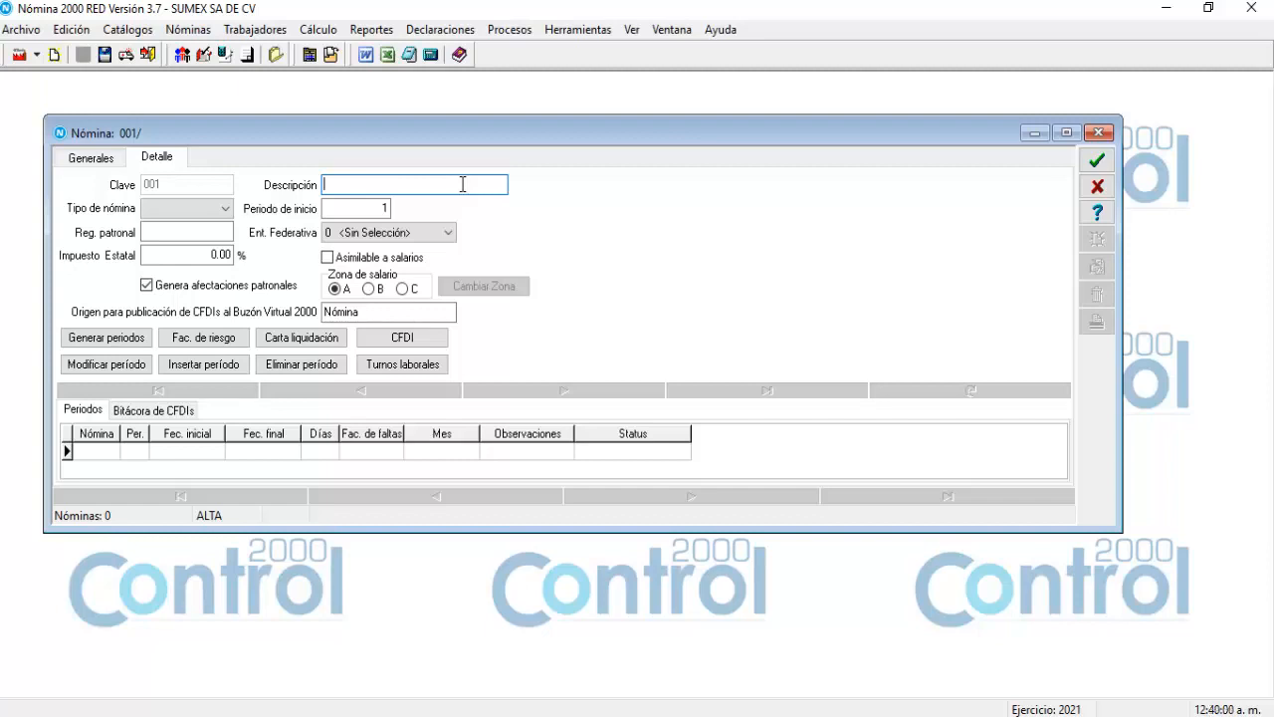
text(produccion)
click(227, 211)
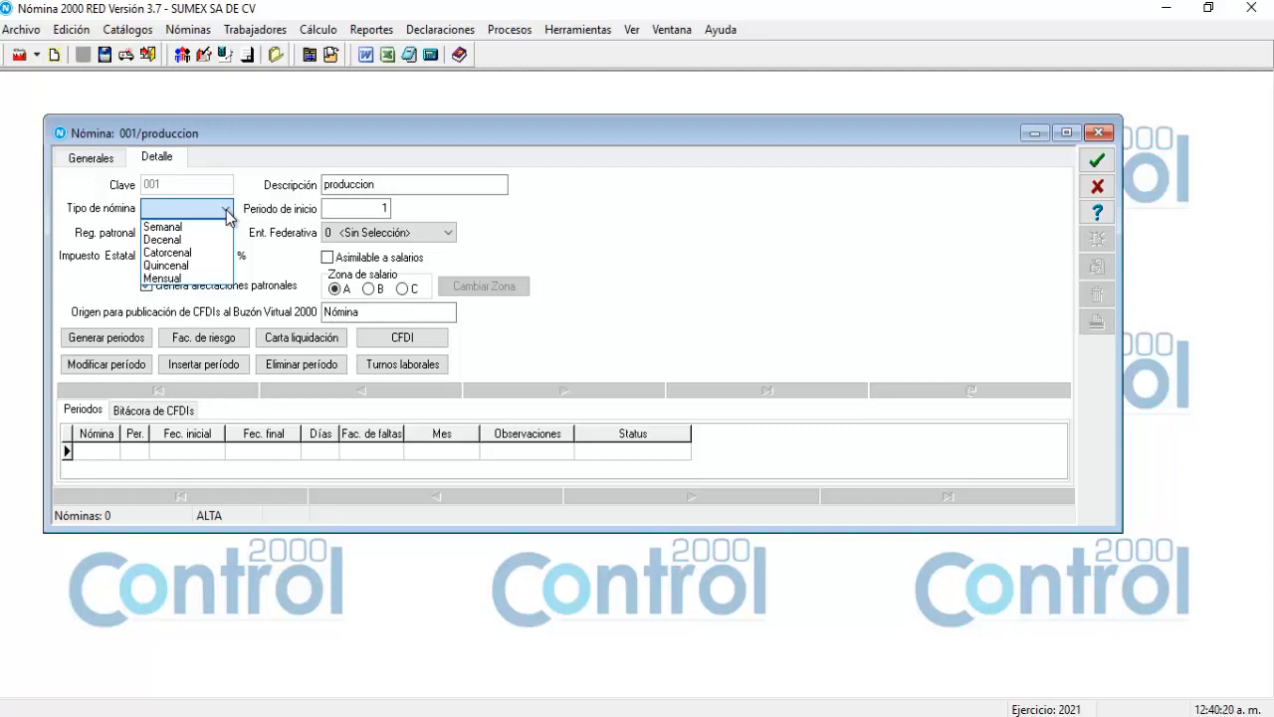
click(194, 265)
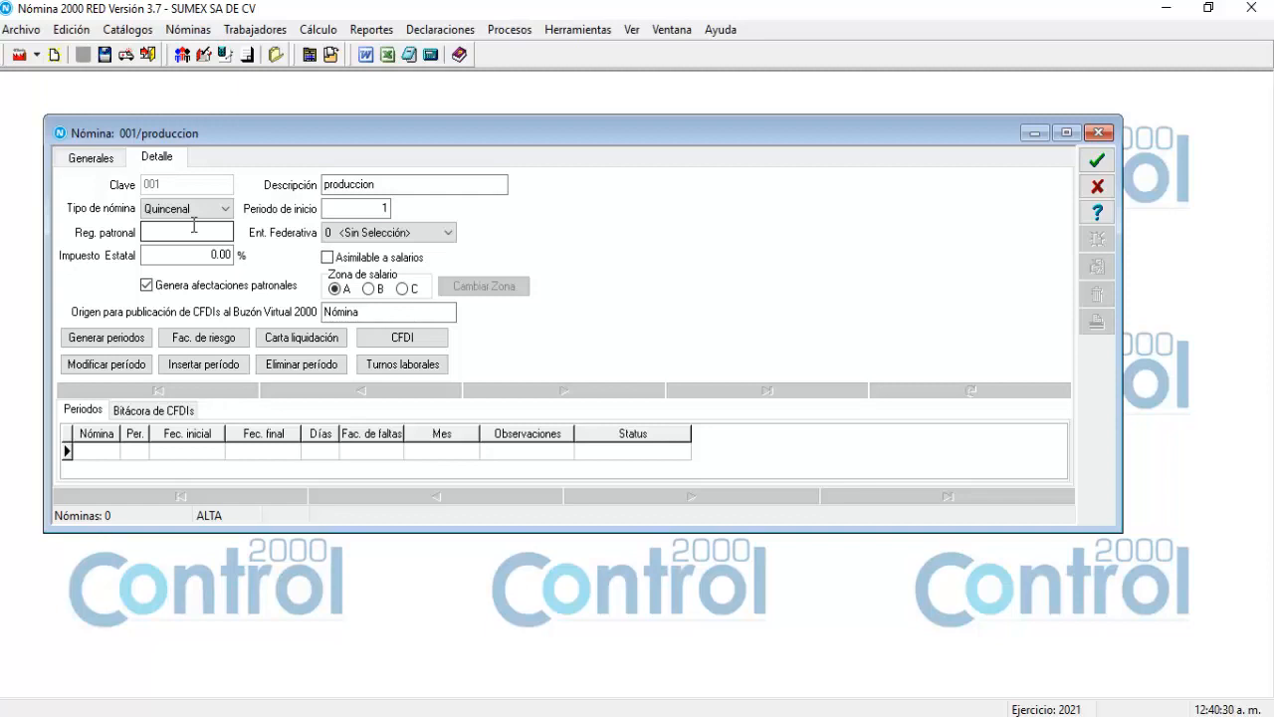
key(Tab)
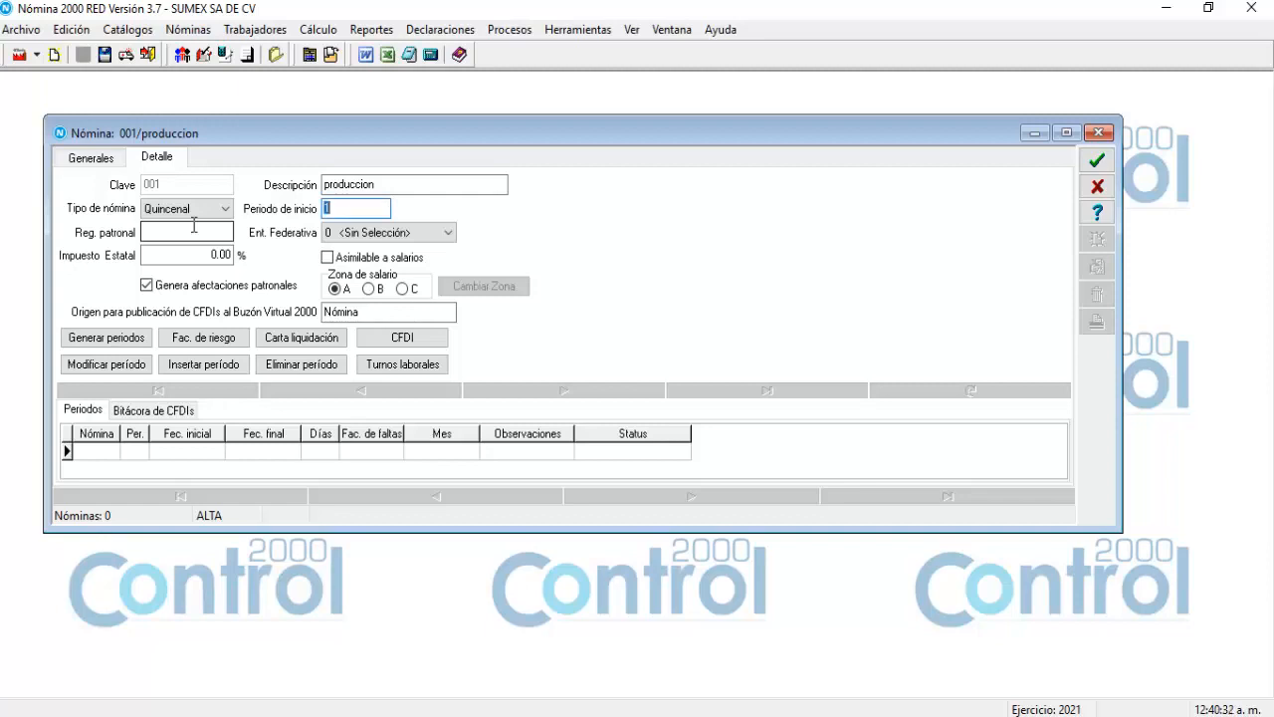
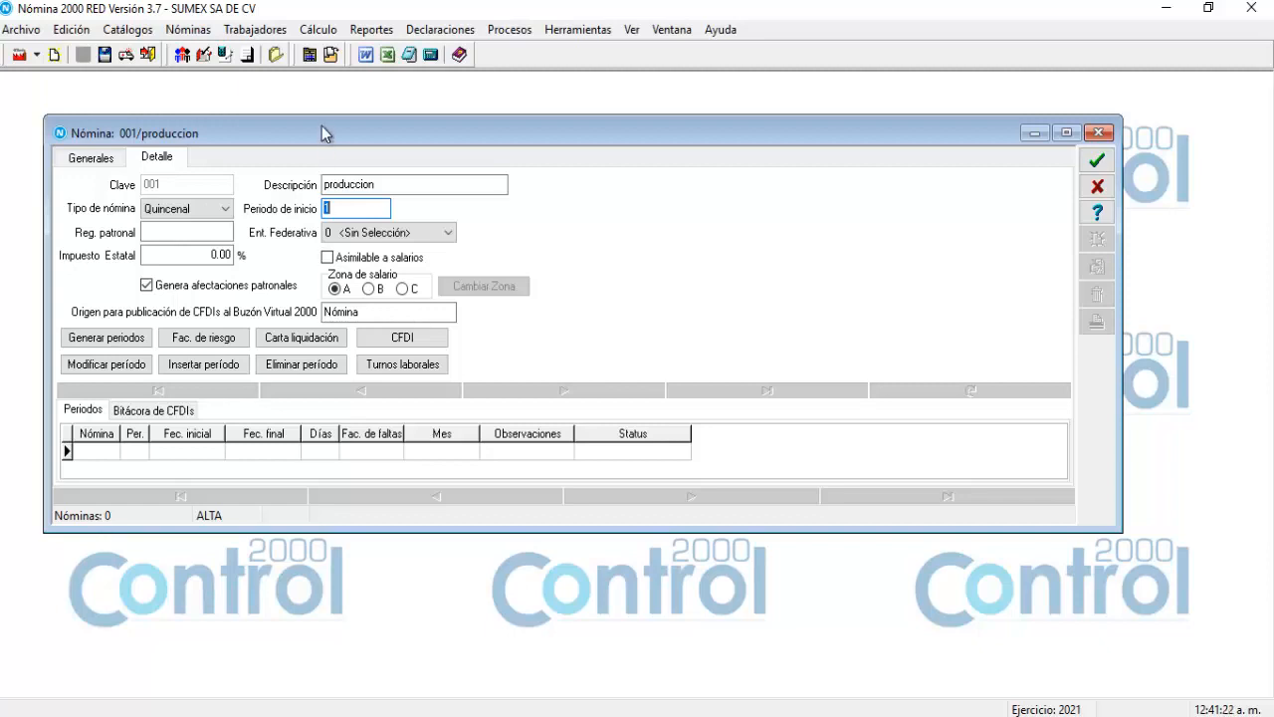
Enlarge the payroll window and keep Periodo de inicio at 1 for payroll 001.
drag(322, 119, 315, 82)
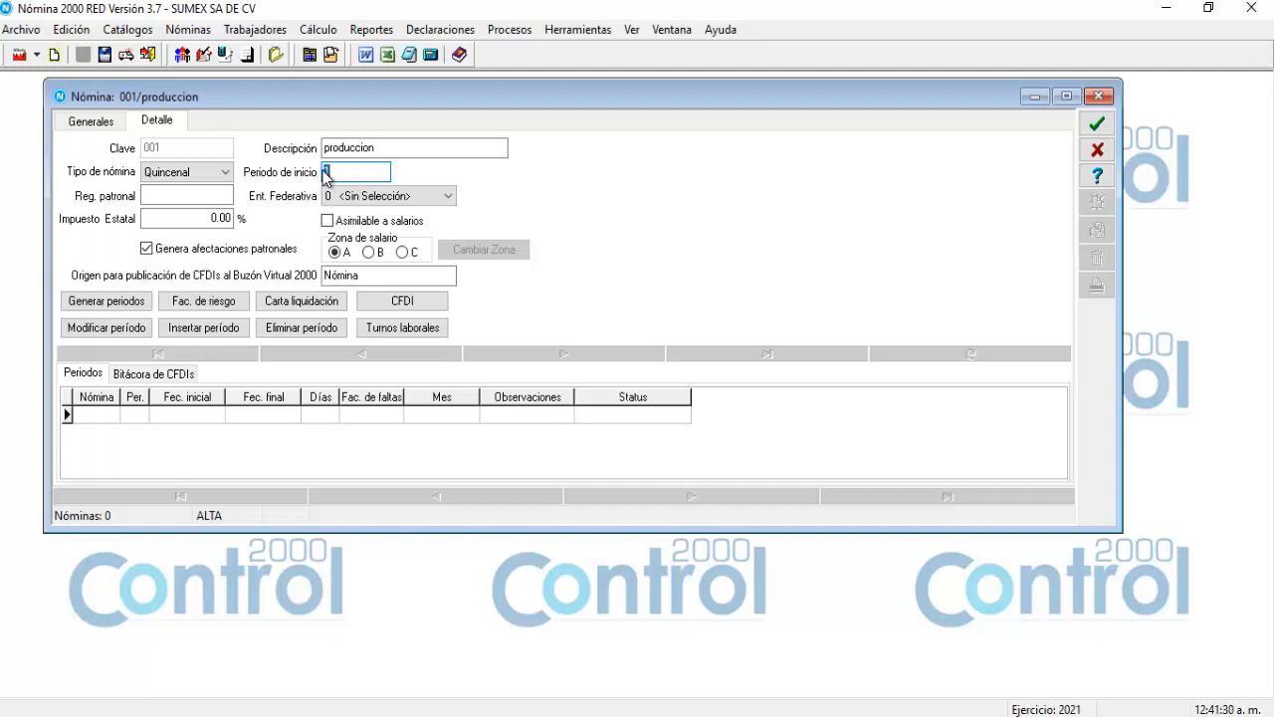
click(165, 195)
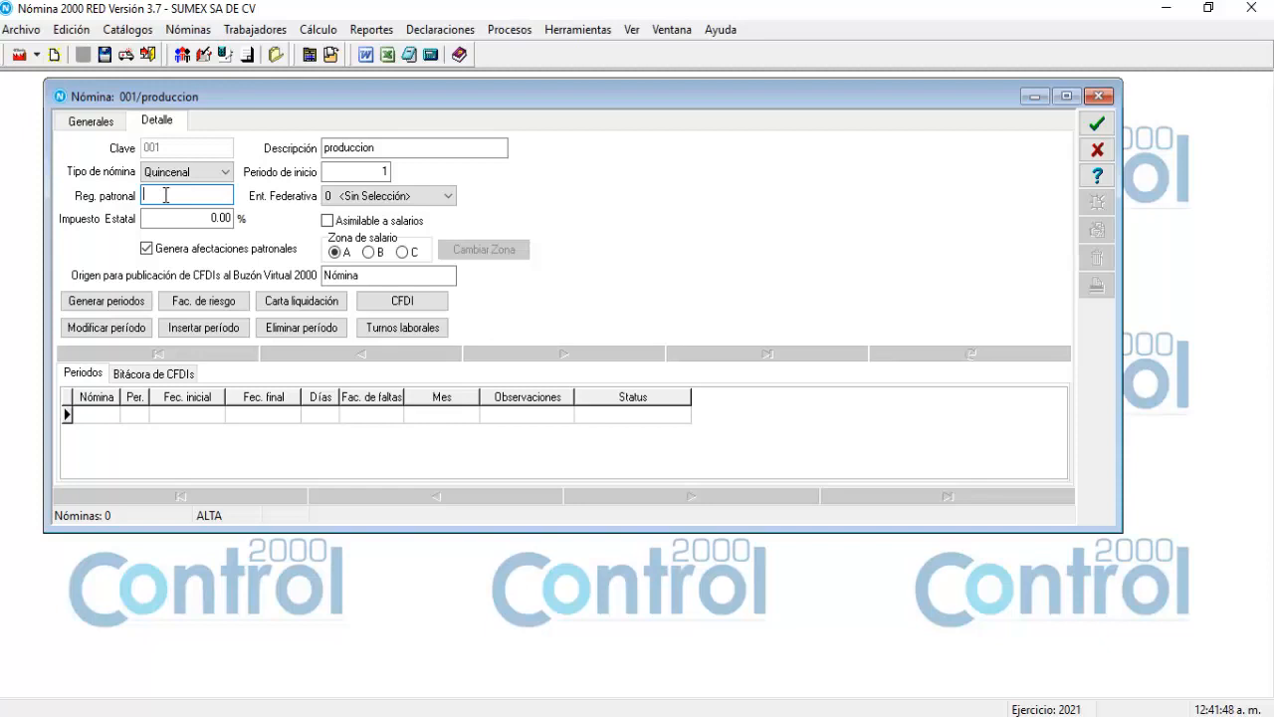
Enter the employer registration number and set Ent. Federativa to 15 - Estado de México.
click(441, 203)
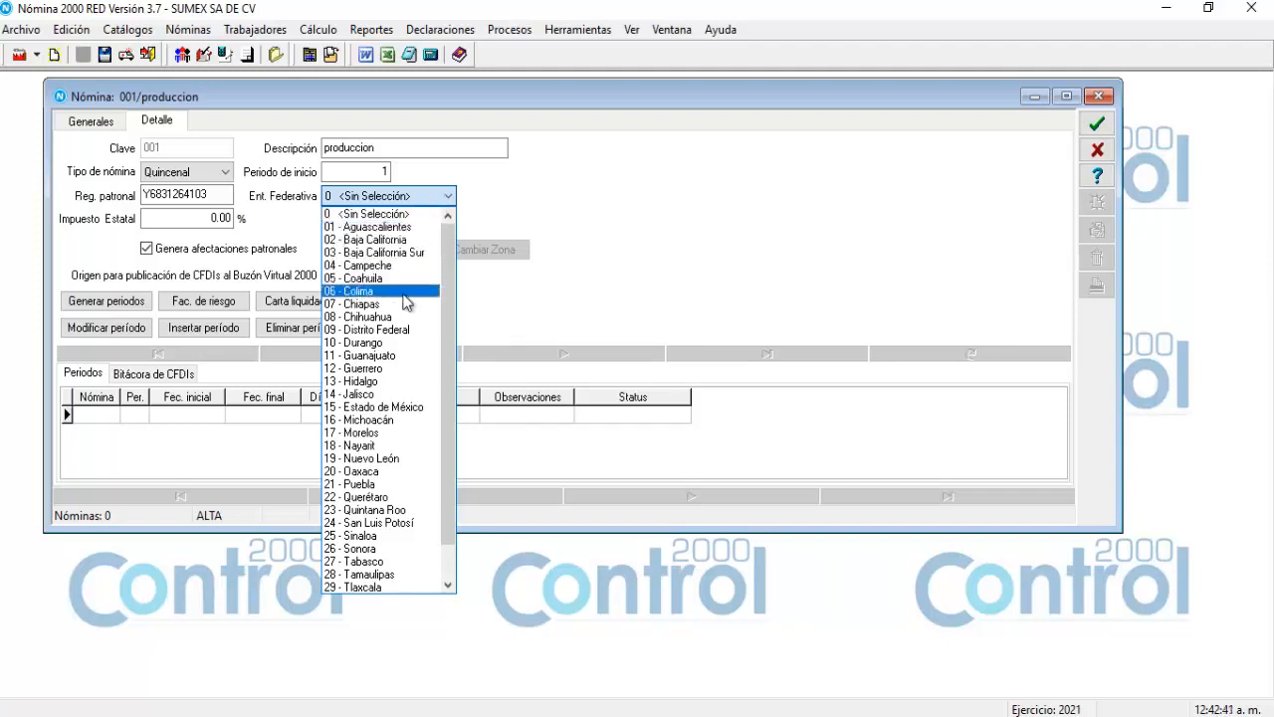
click(408, 414)
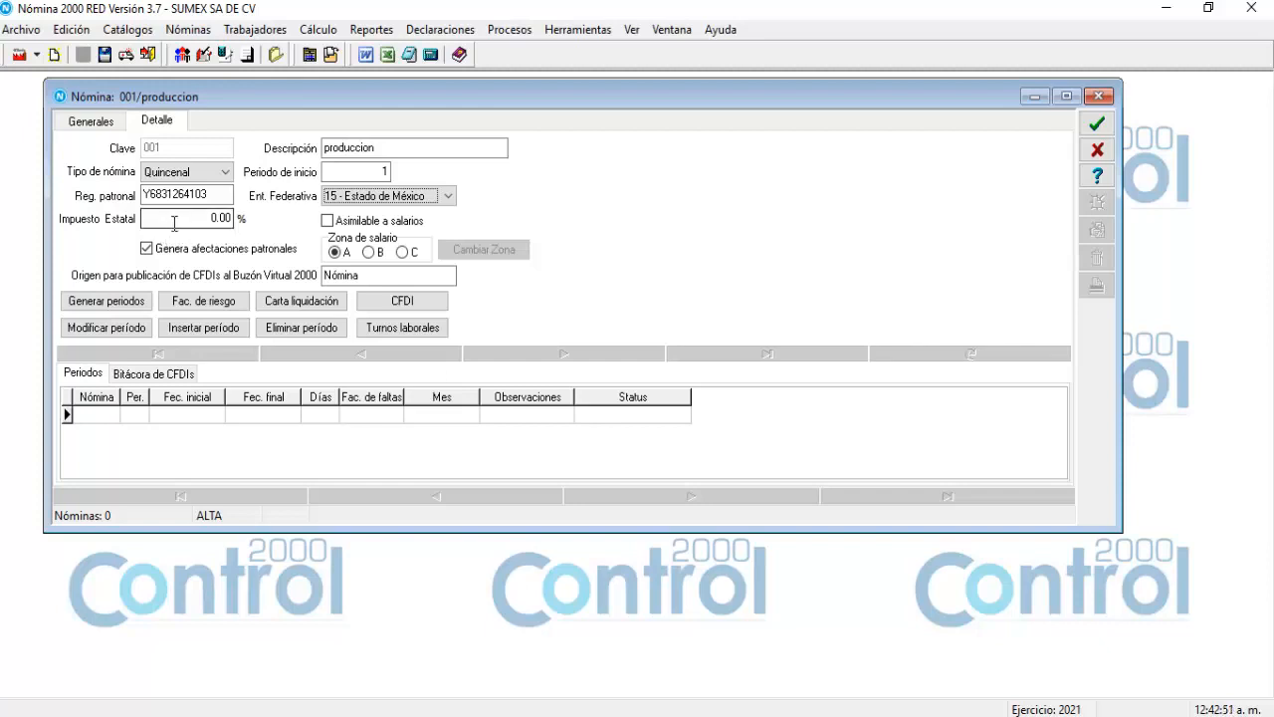
click(174, 224)
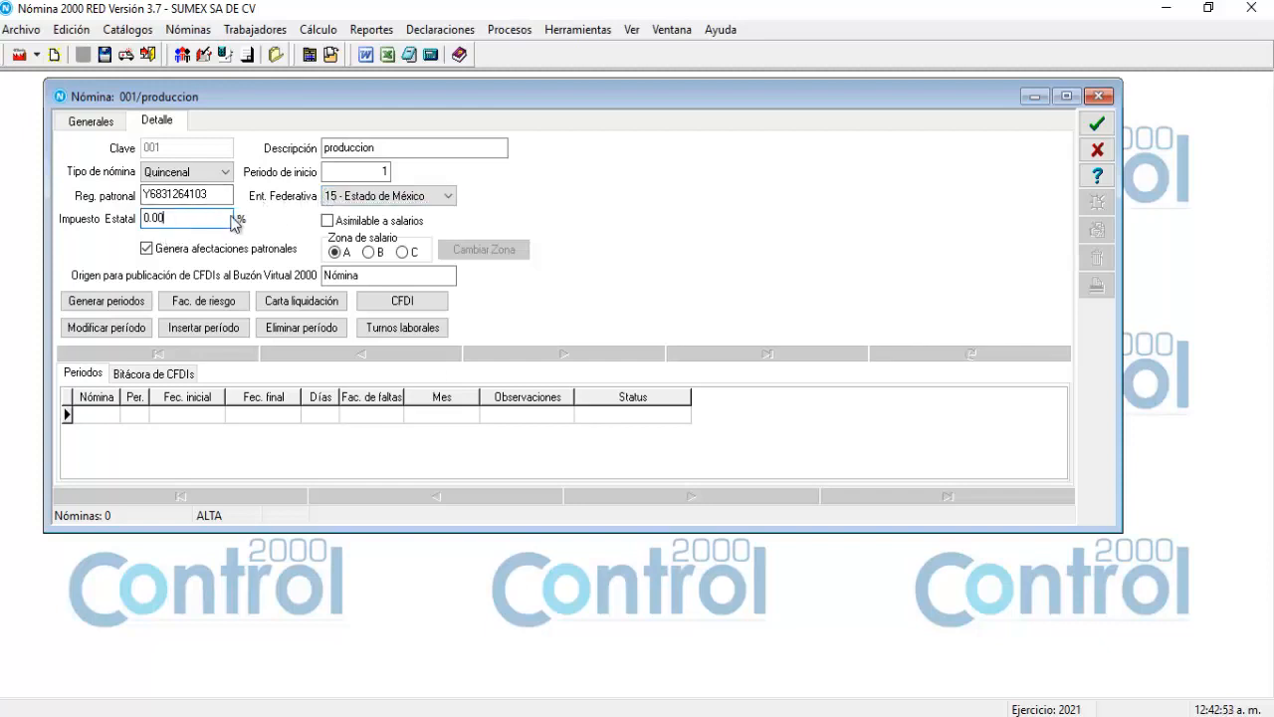
Change the state tax to 3.00 and uncheck Genera afectaciones patronales.
drag(166, 219, 124, 220)
key(BackSpace)
text(3.00)
click(148, 251)
click(148, 252)
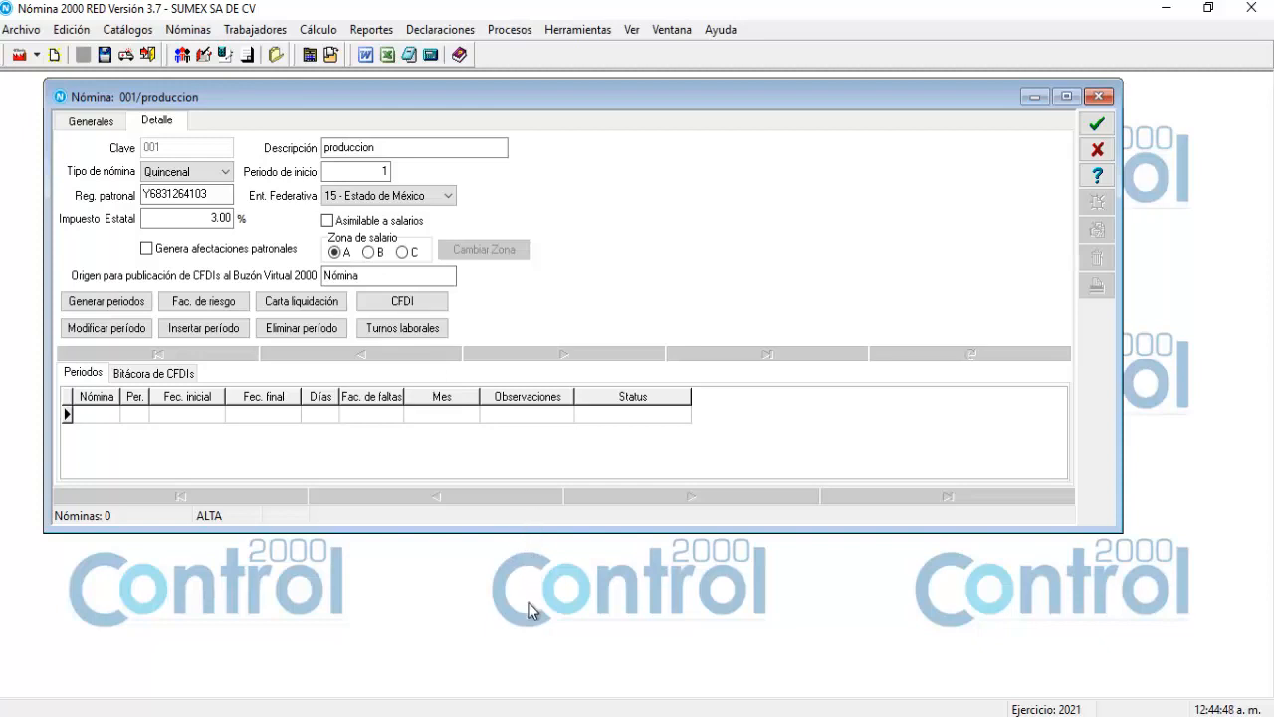
drag(540, 526, 532, 631)
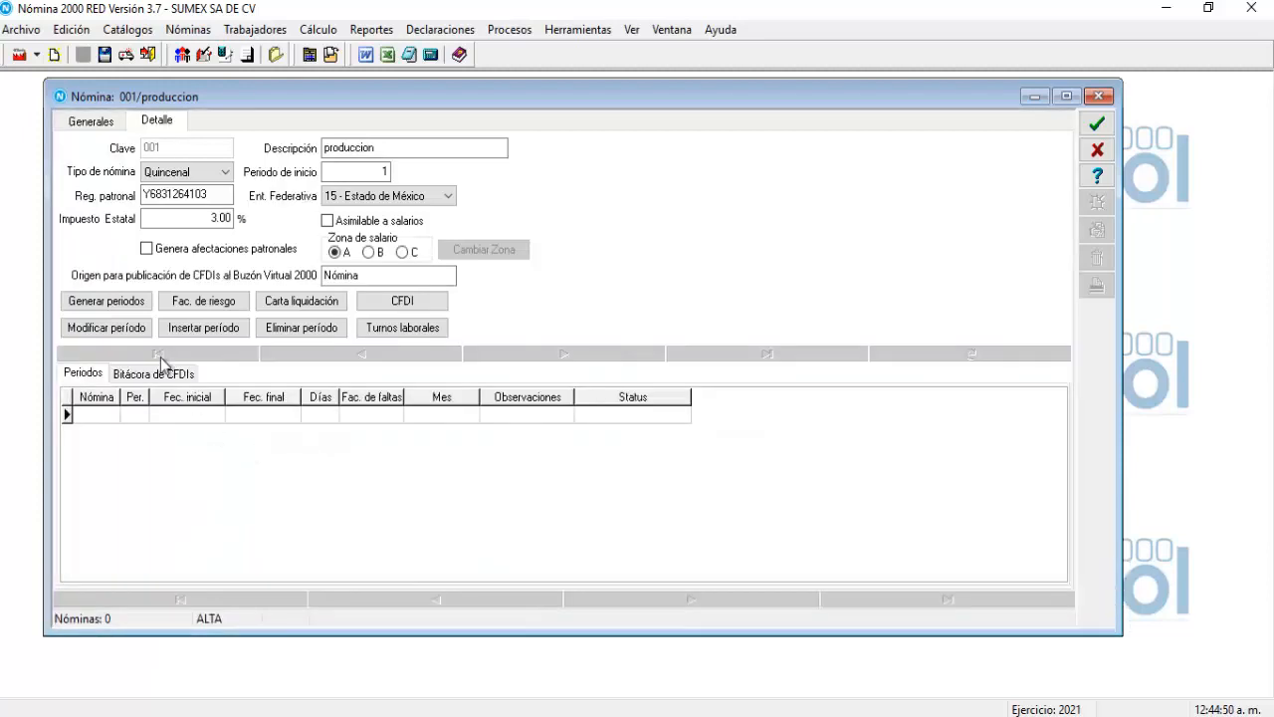
Generate the 24 fortnightly 2021 periods and scroll through periods 1–24 to review them.
click(116, 304)
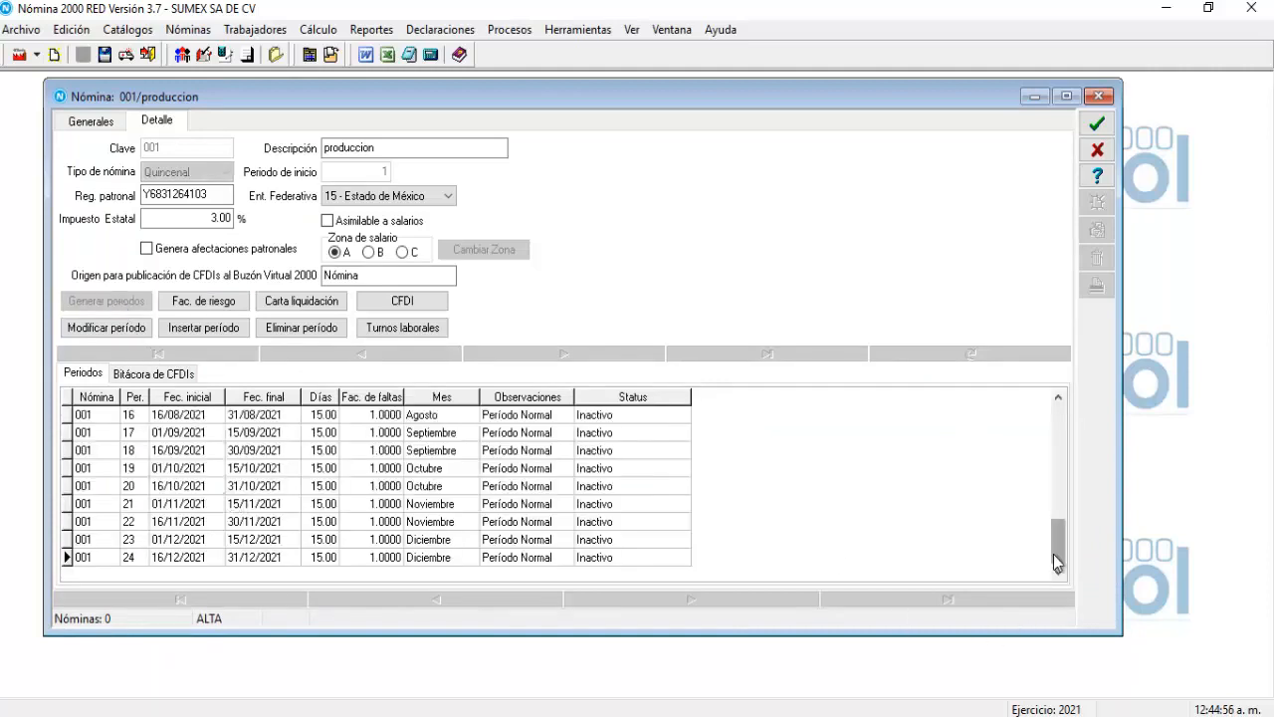
drag(1055, 555, 1031, 426)
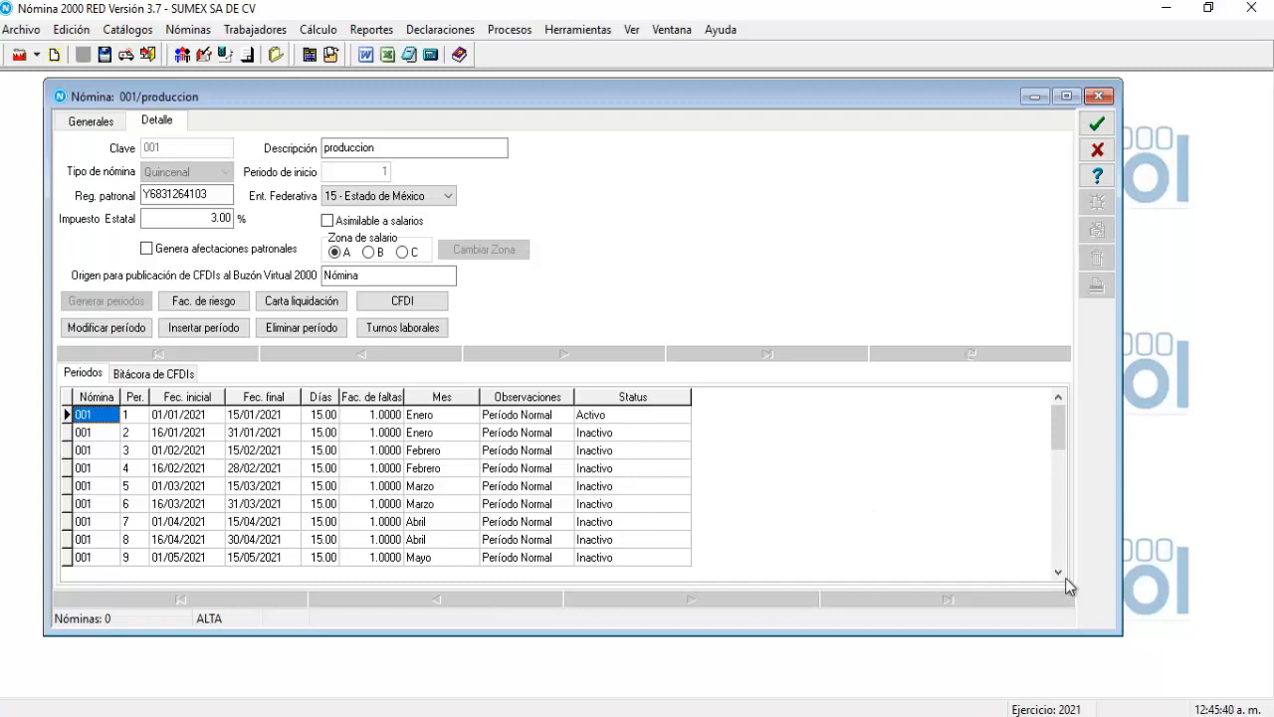
click(1063, 575)
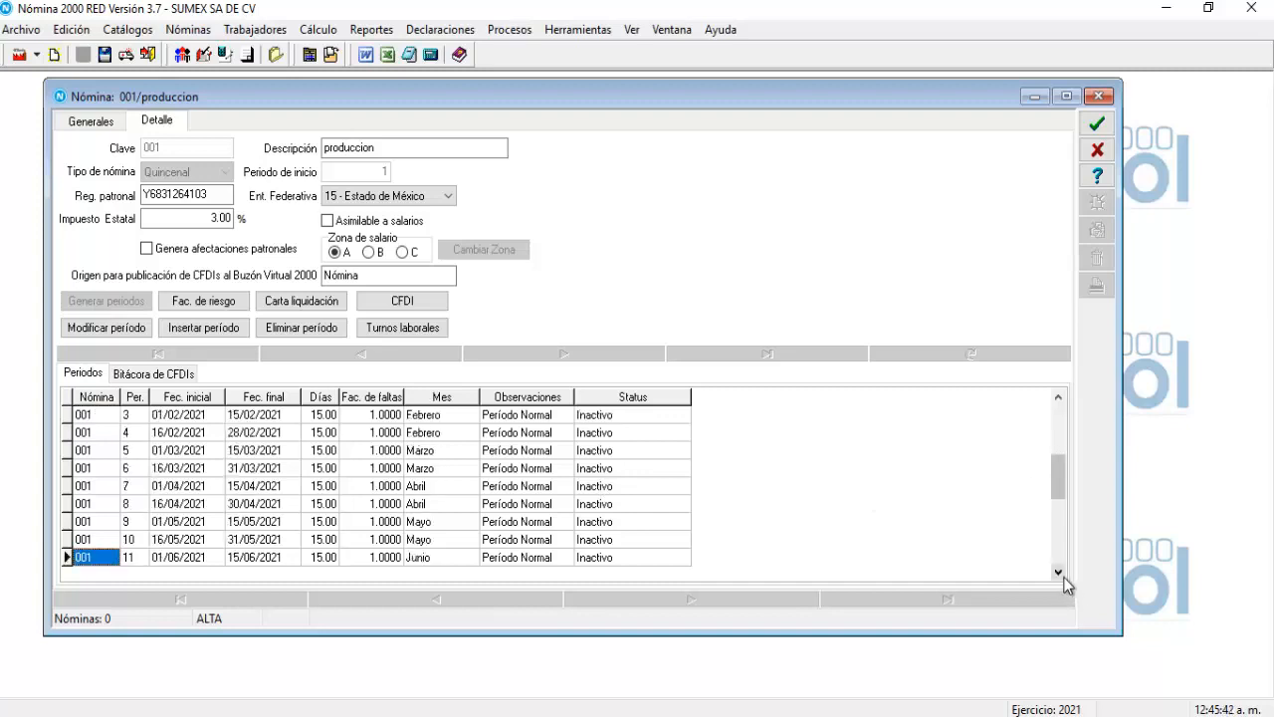
click(1061, 574)
click(1061, 574)
click(1061, 574)
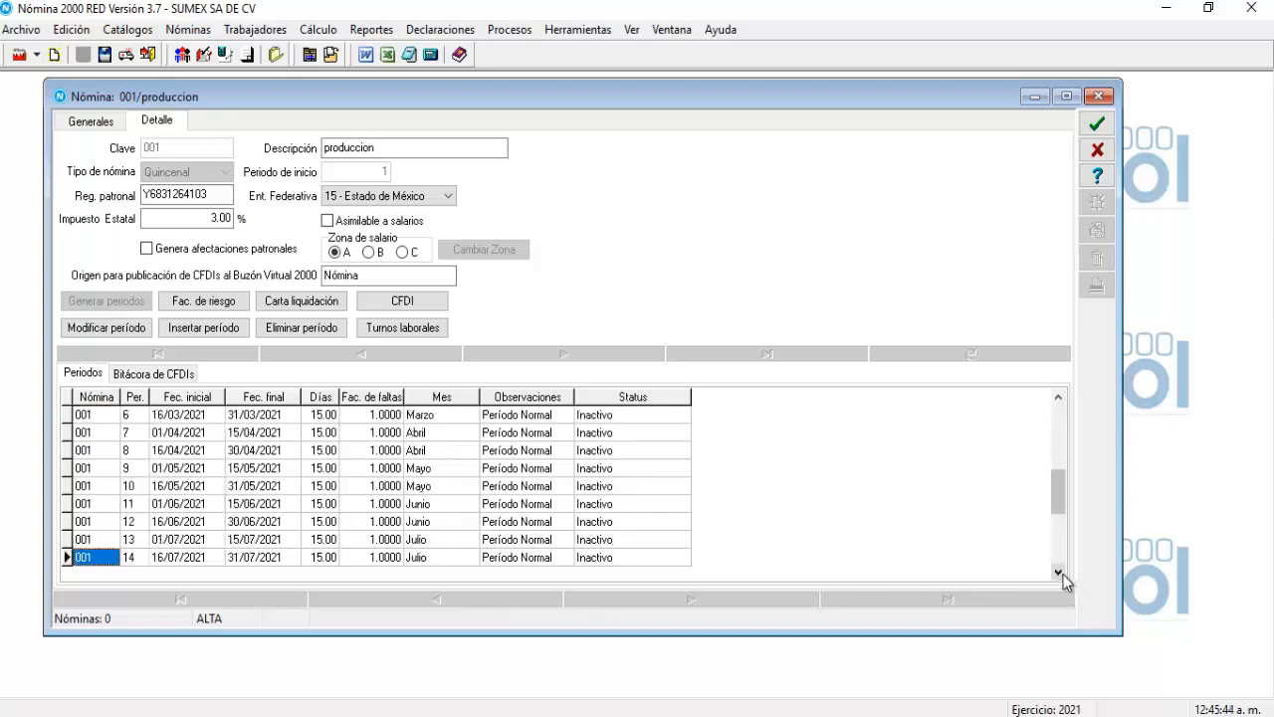
click(1061, 574)
click(1062, 574)
click(1061, 574)
click(1061, 574)
click(1061, 574)
click(1061, 574)
click(1062, 574)
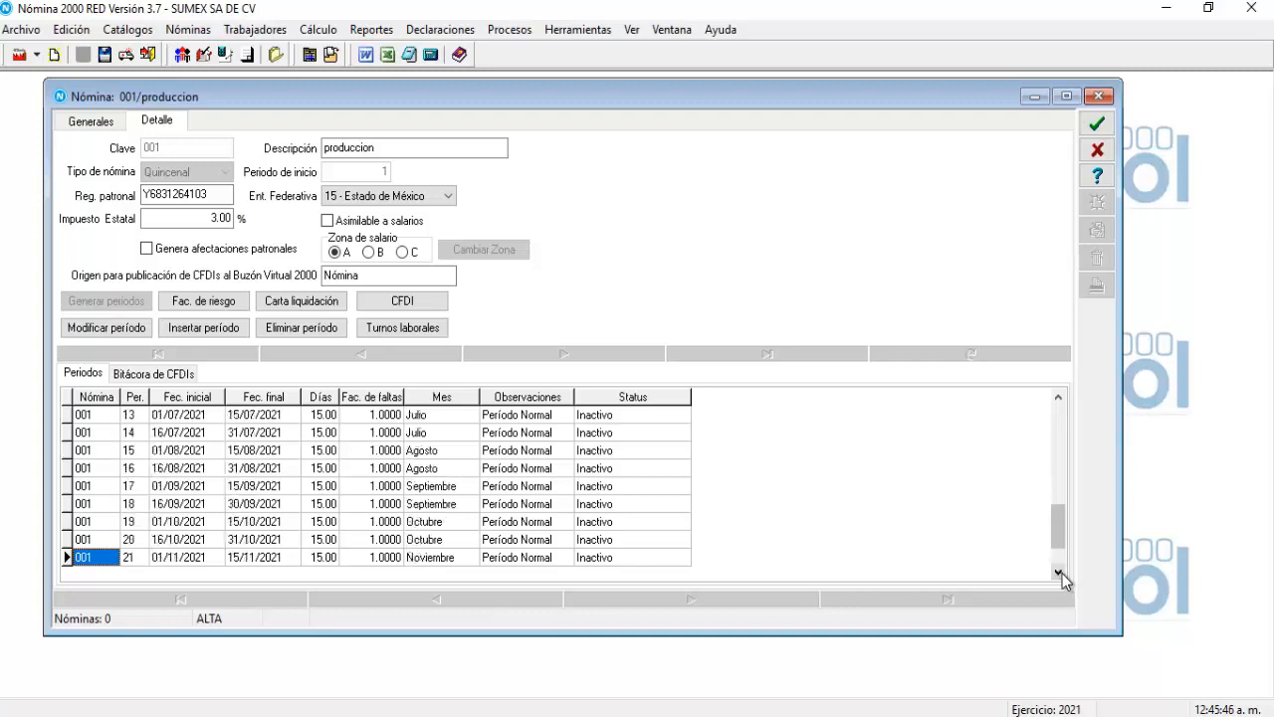
click(1060, 574)
click(1061, 574)
click(1061, 575)
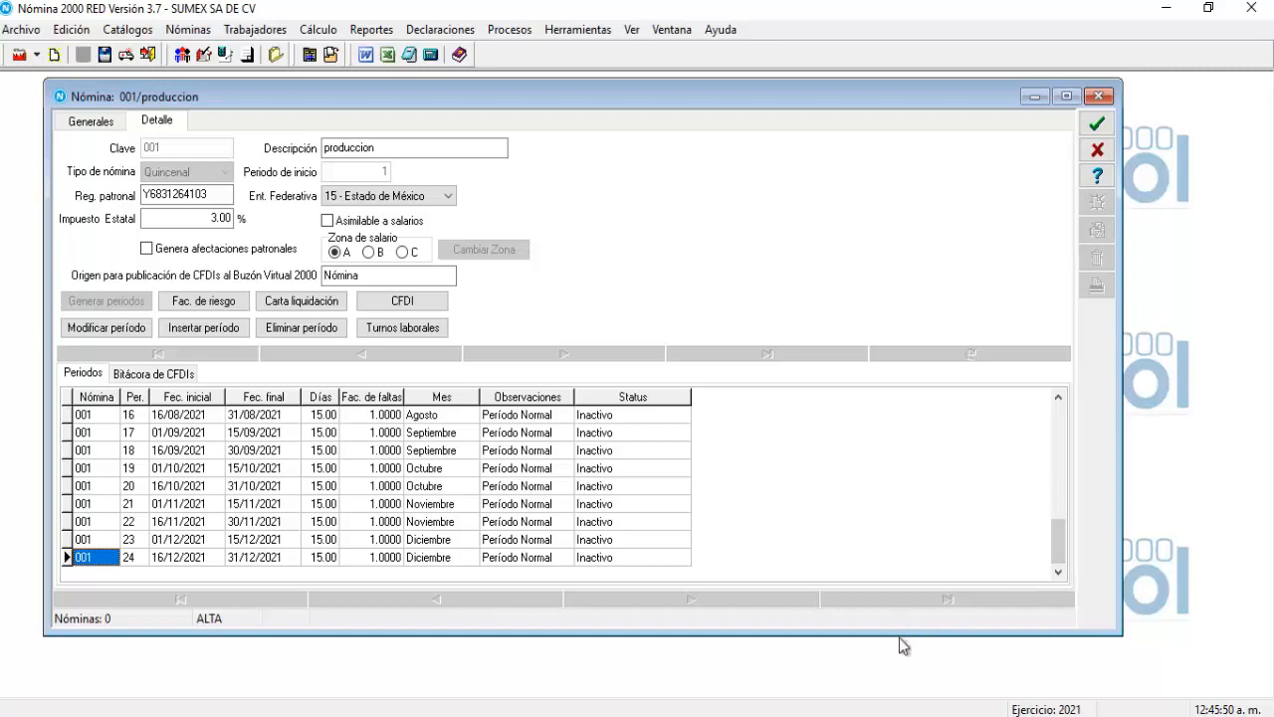
drag(899, 637, 899, 669)
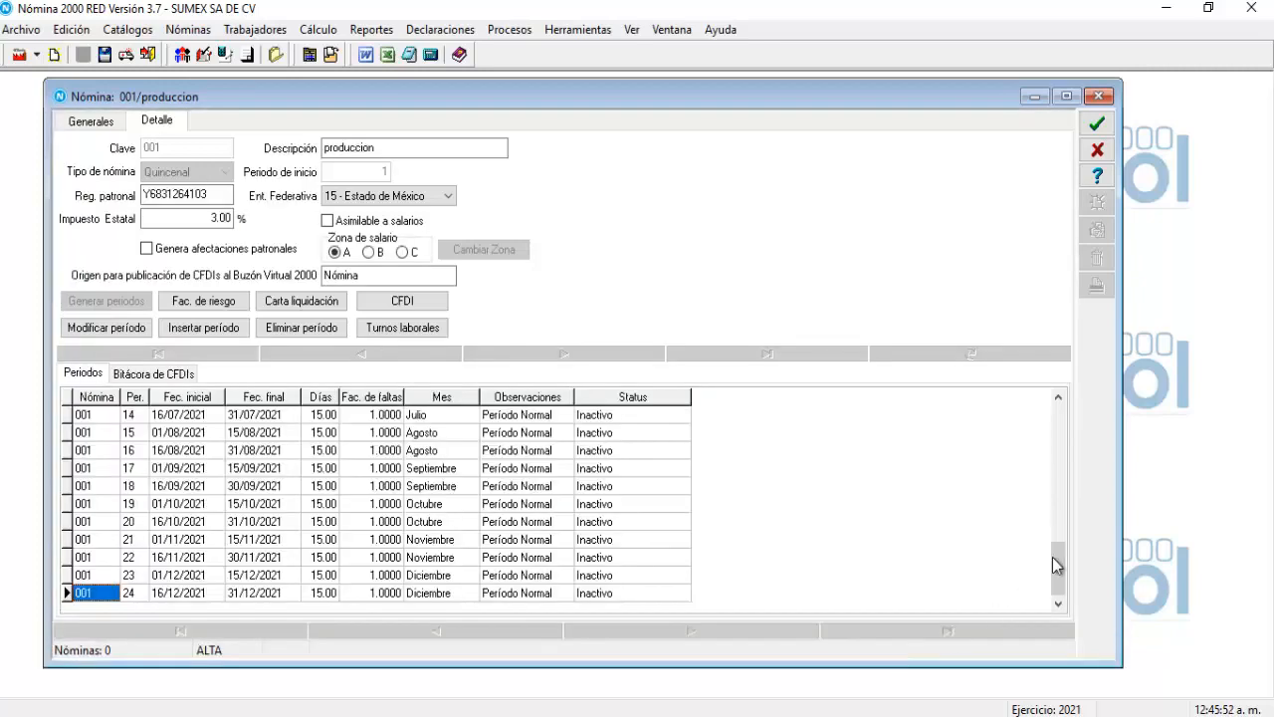
drag(1052, 557, 1042, 415)
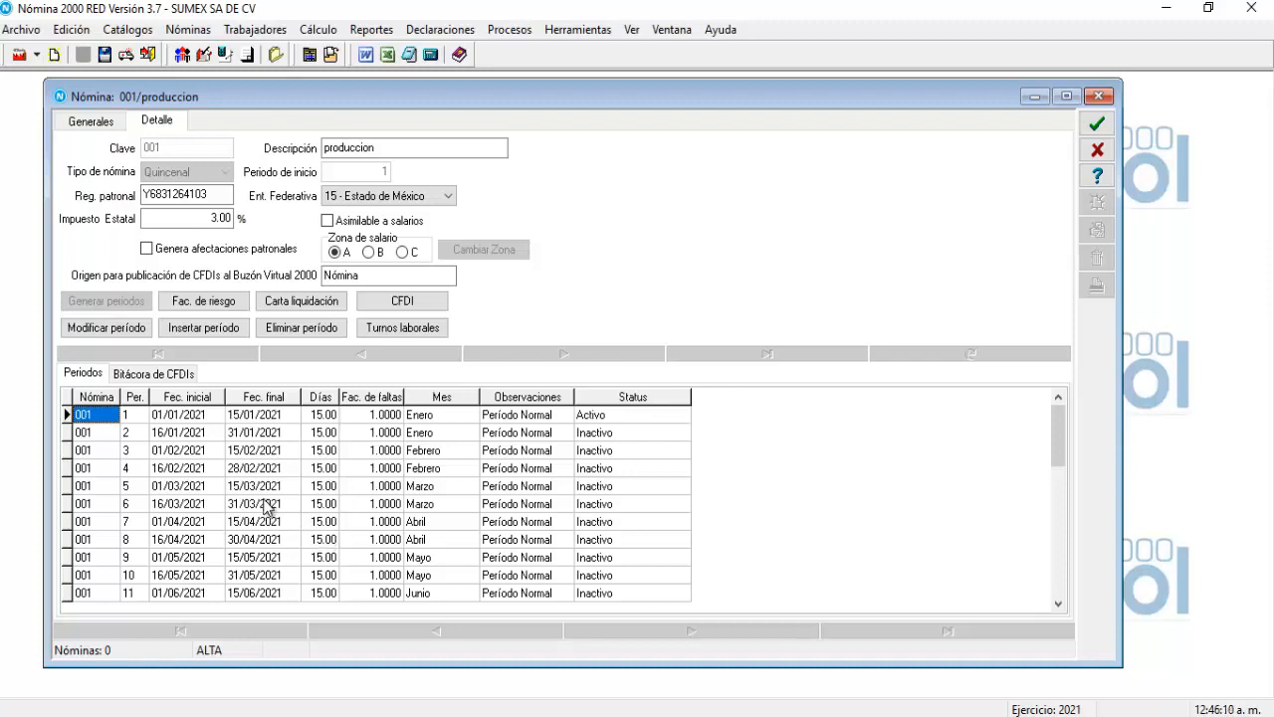
click(107, 331)
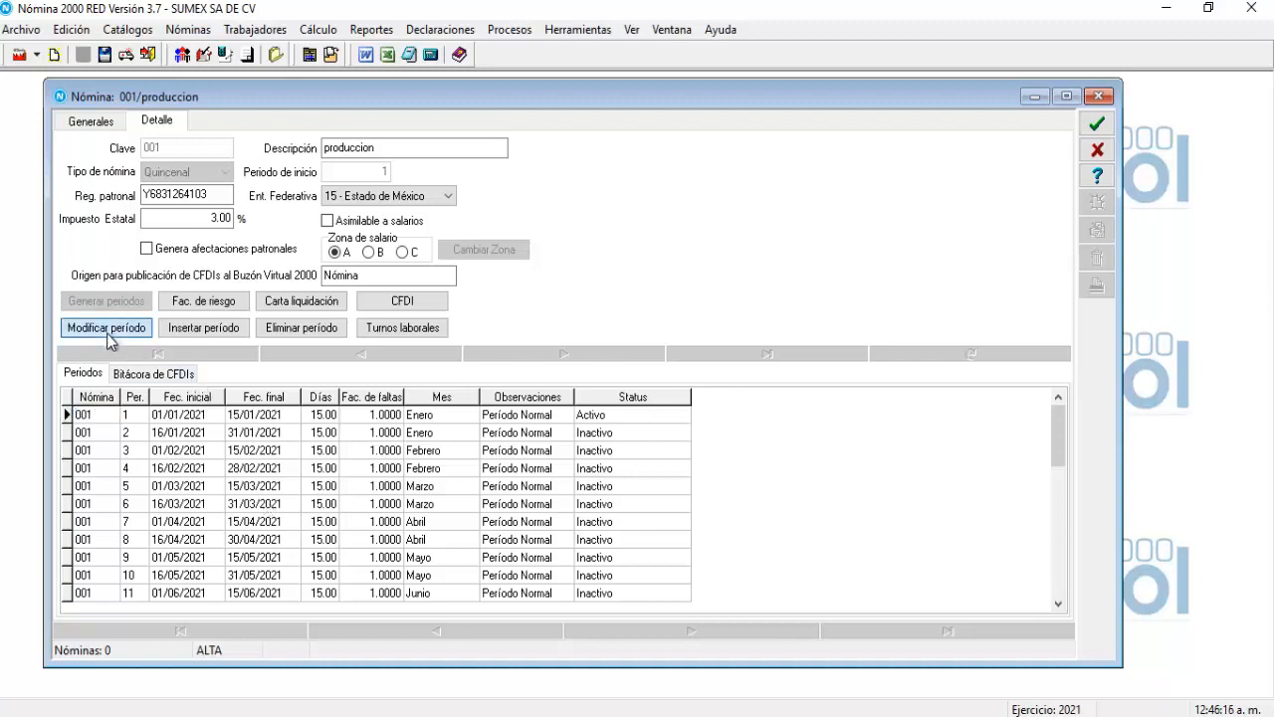
drag(497, 177, 393, 214)
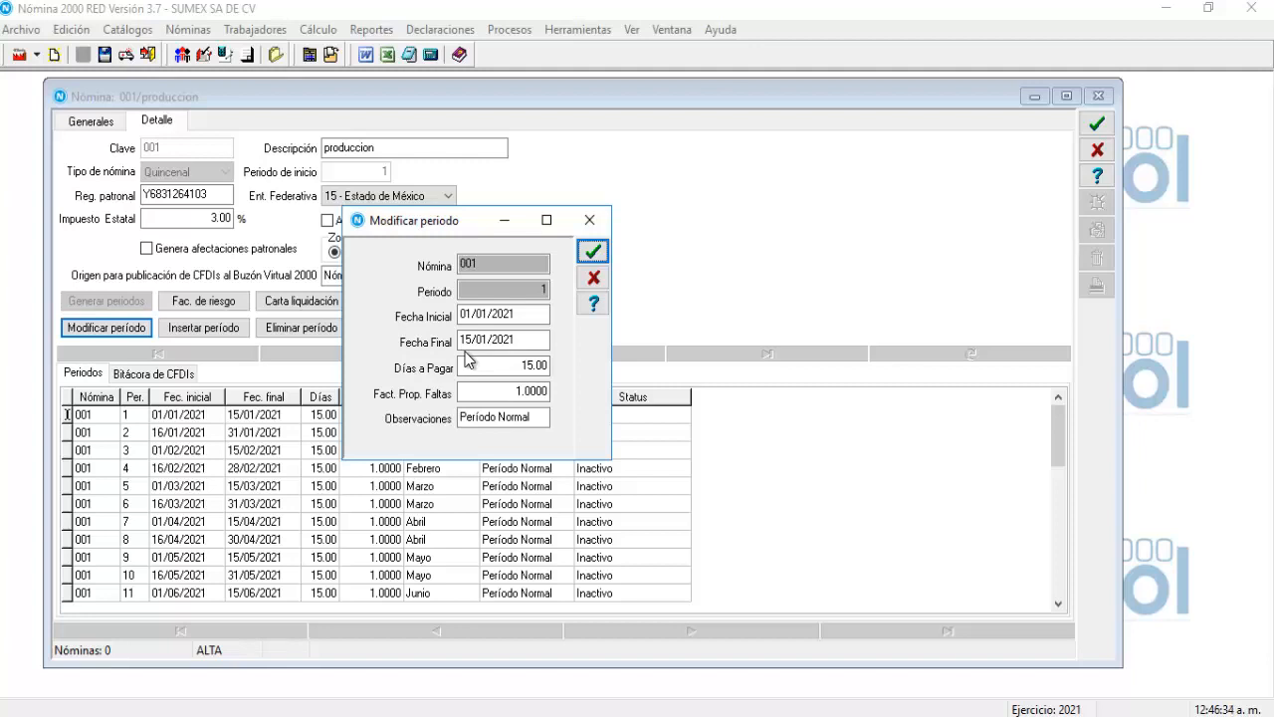
click(469, 365)
click(511, 395)
click(593, 280)
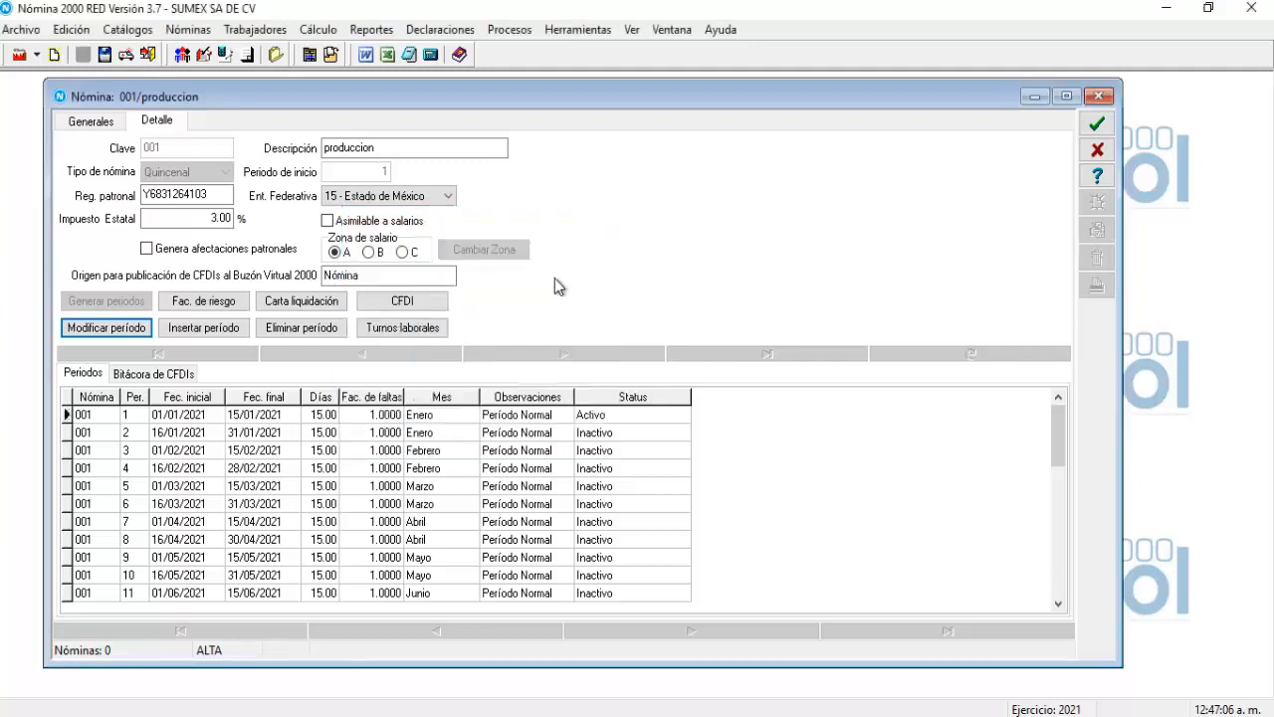
Open the Factor de riesgo window and close it with every month left at 1.00000.
click(178, 302)
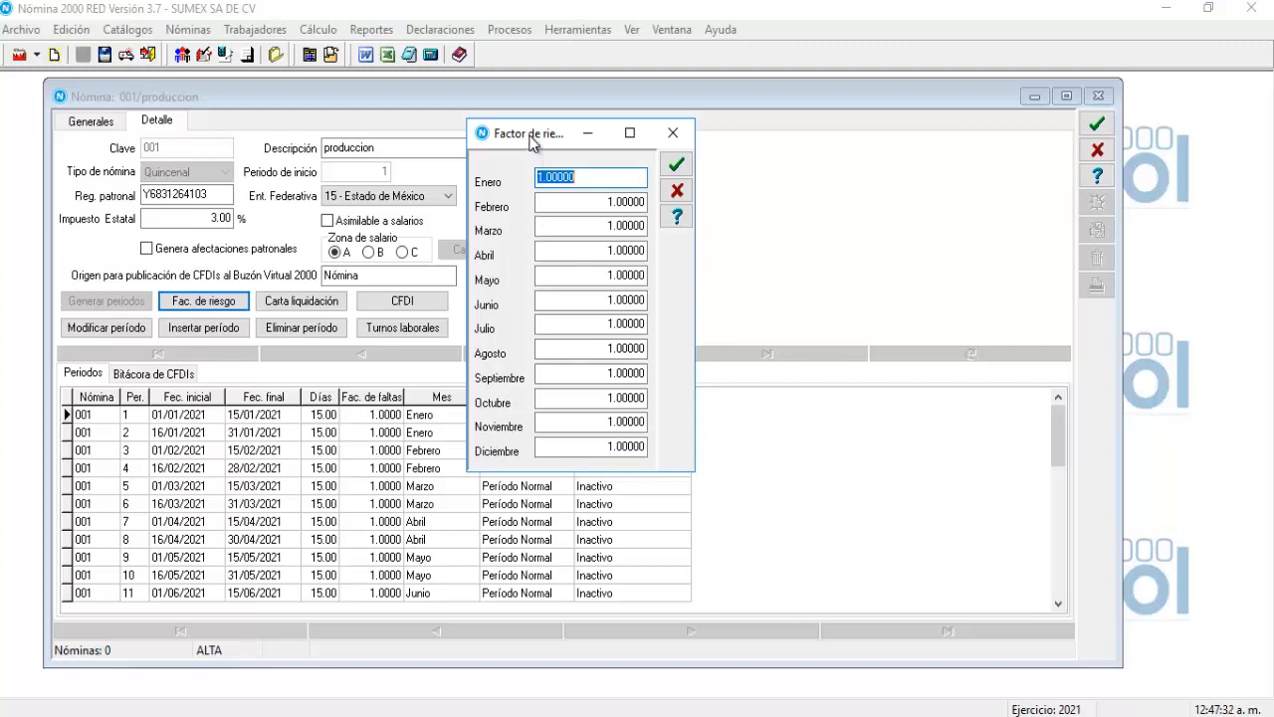
drag(531, 141, 511, 218)
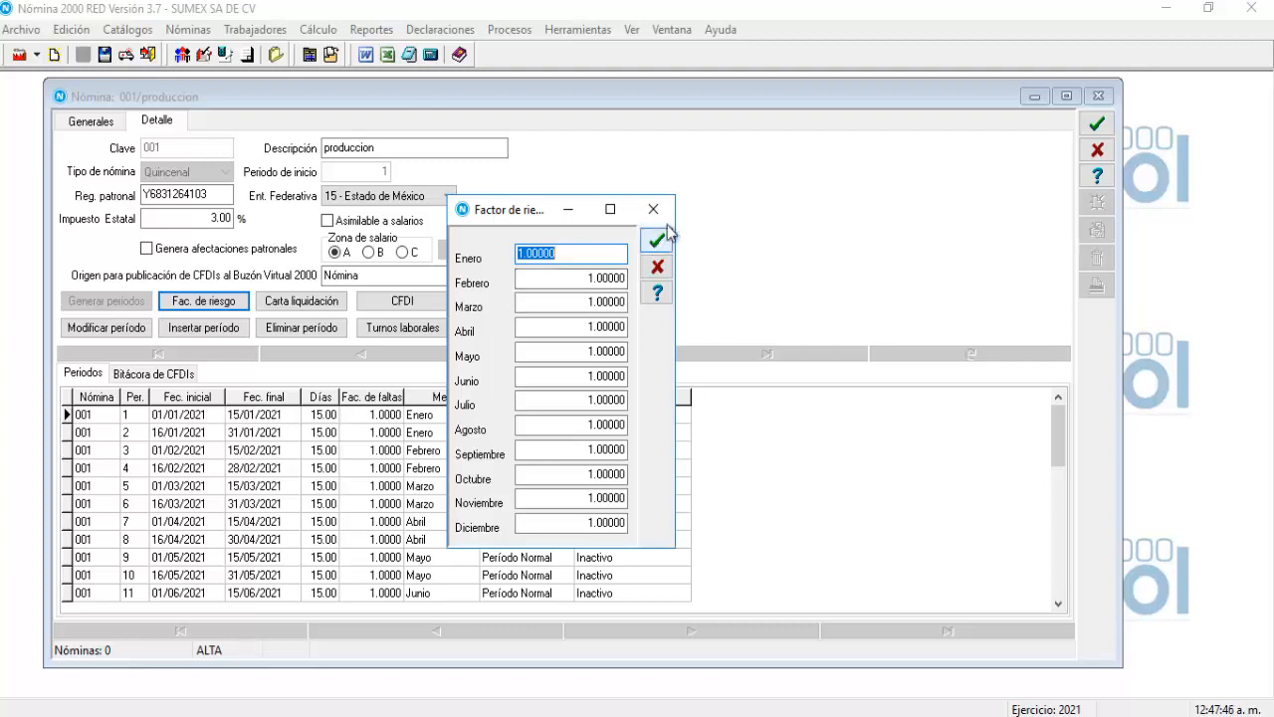
click(653, 209)
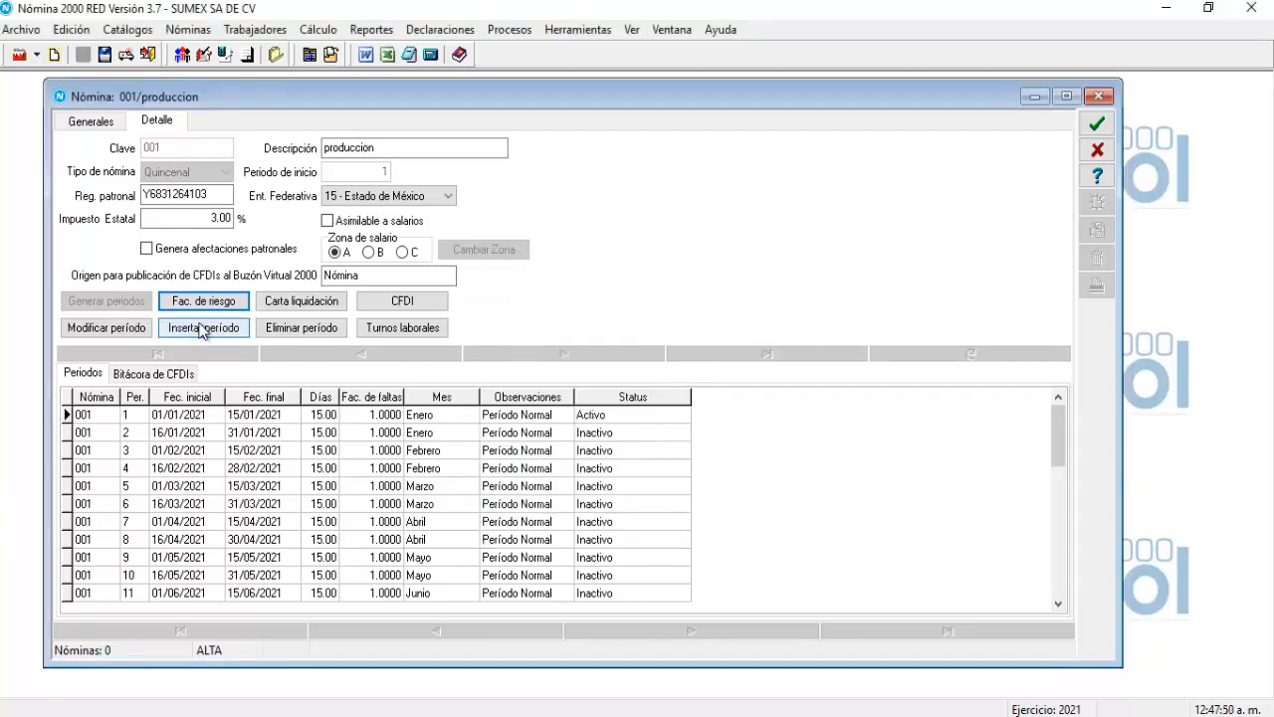
click(201, 331)
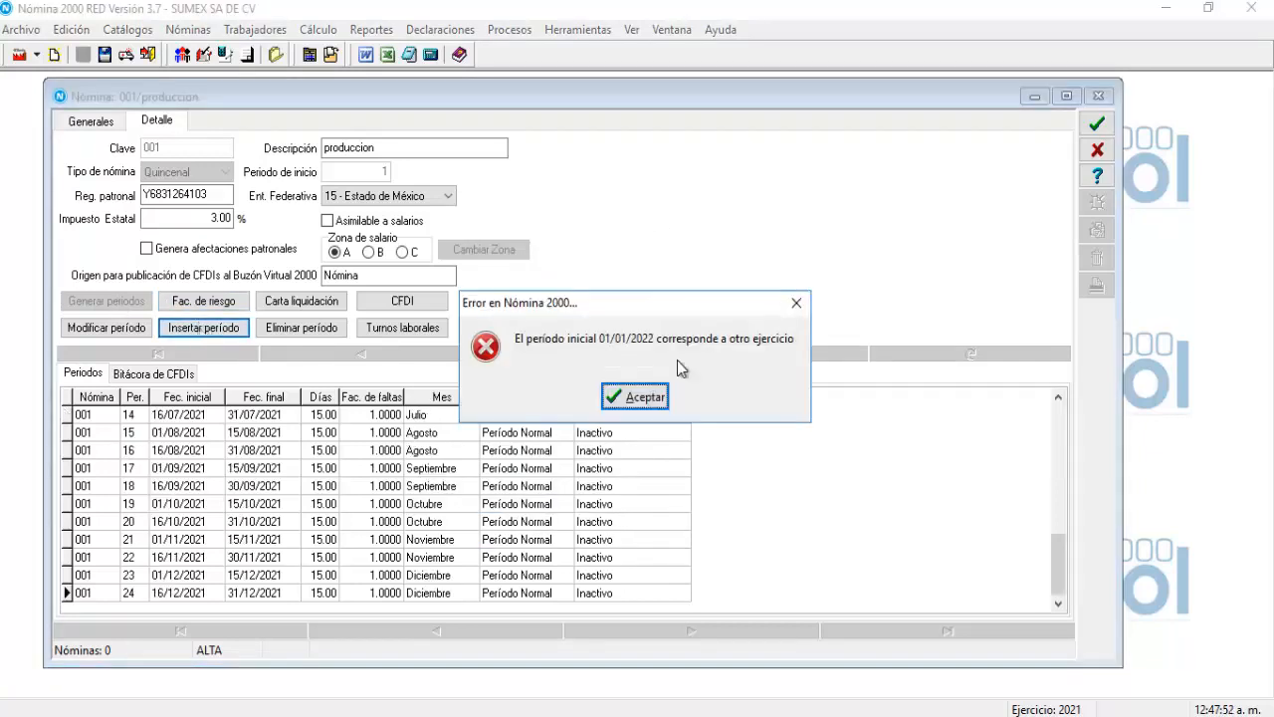
click(647, 398)
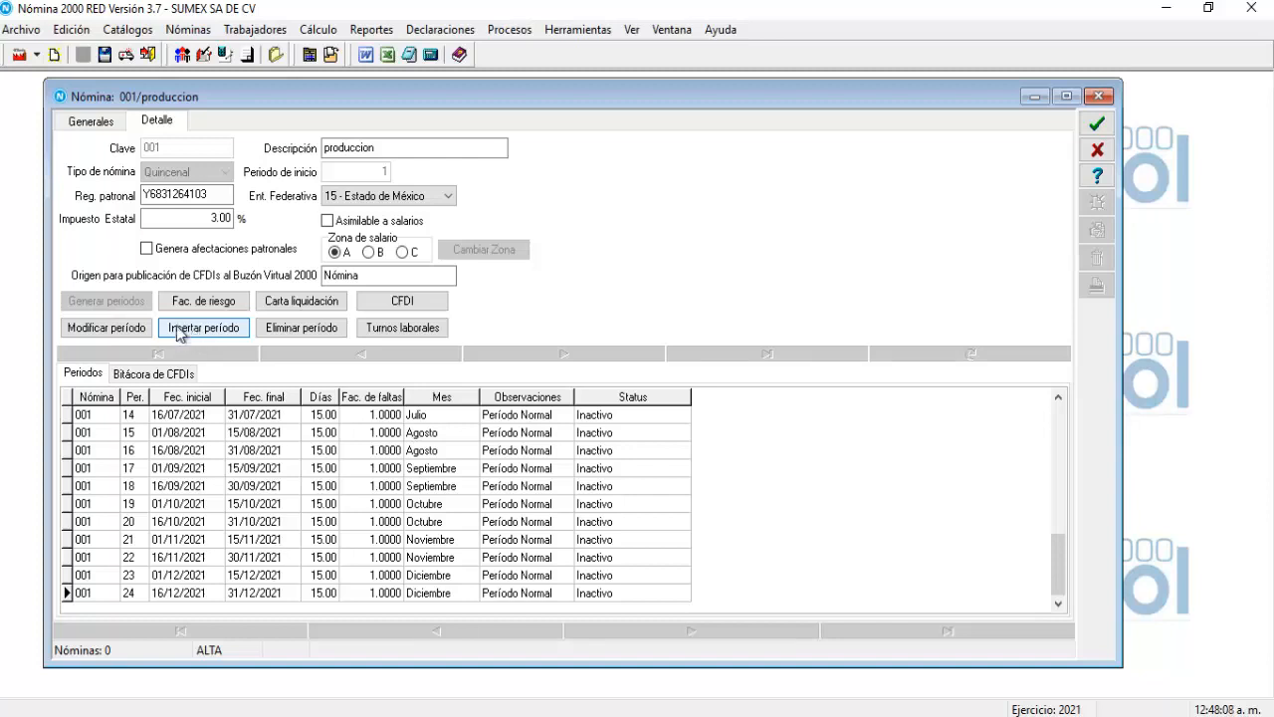
click(192, 329)
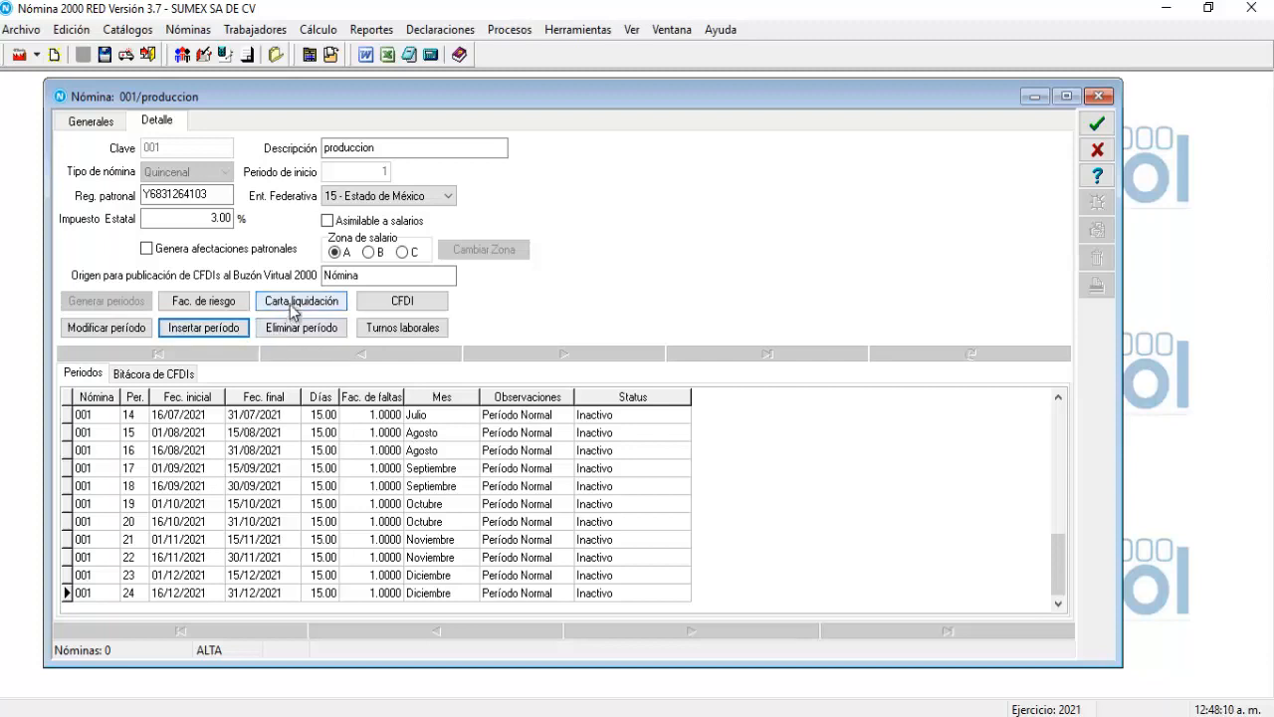
click(291, 304)
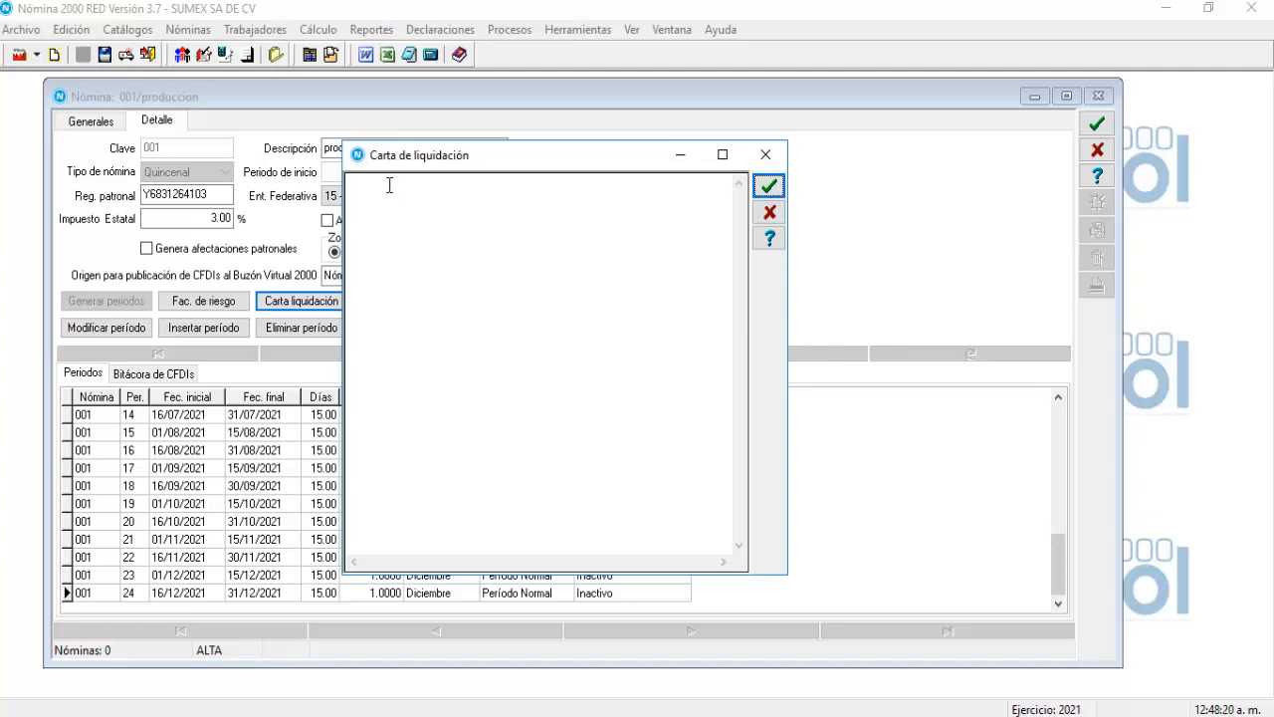
click(764, 155)
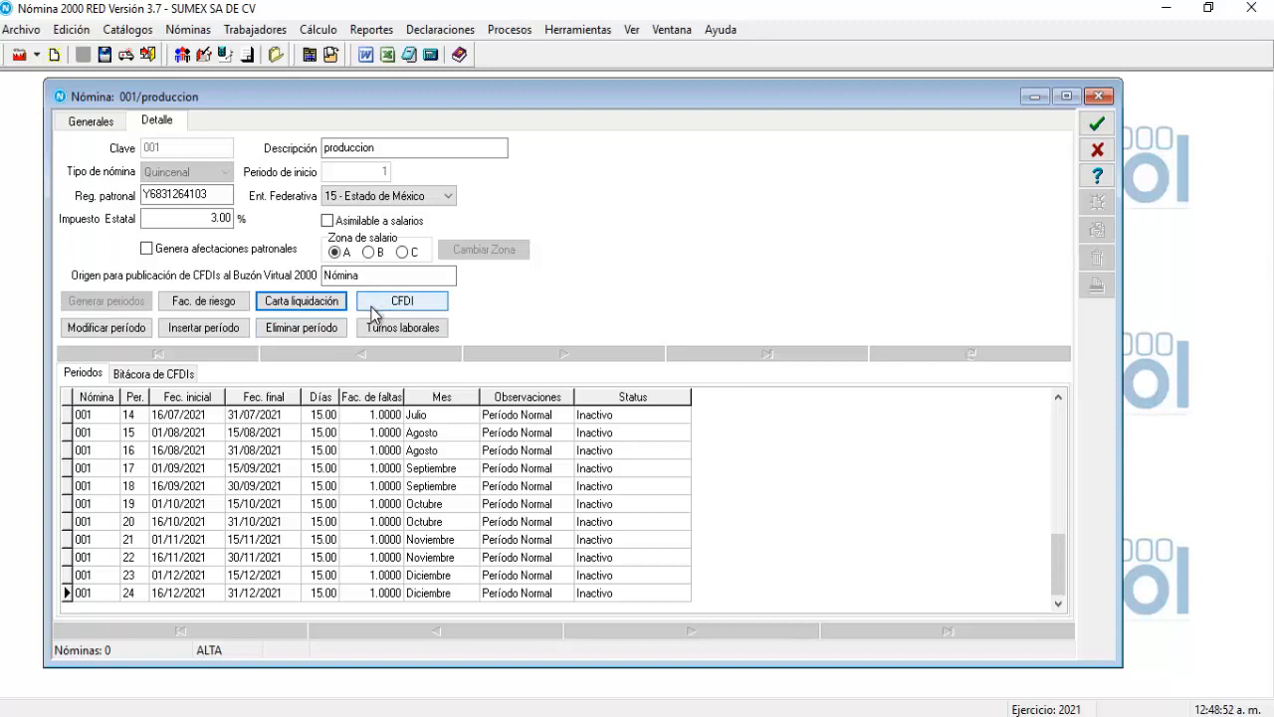
In the CFDI data, leave Origen del recurso empty, set Riesgo de puesto to Clase I, and enter the postal code.
click(376, 308)
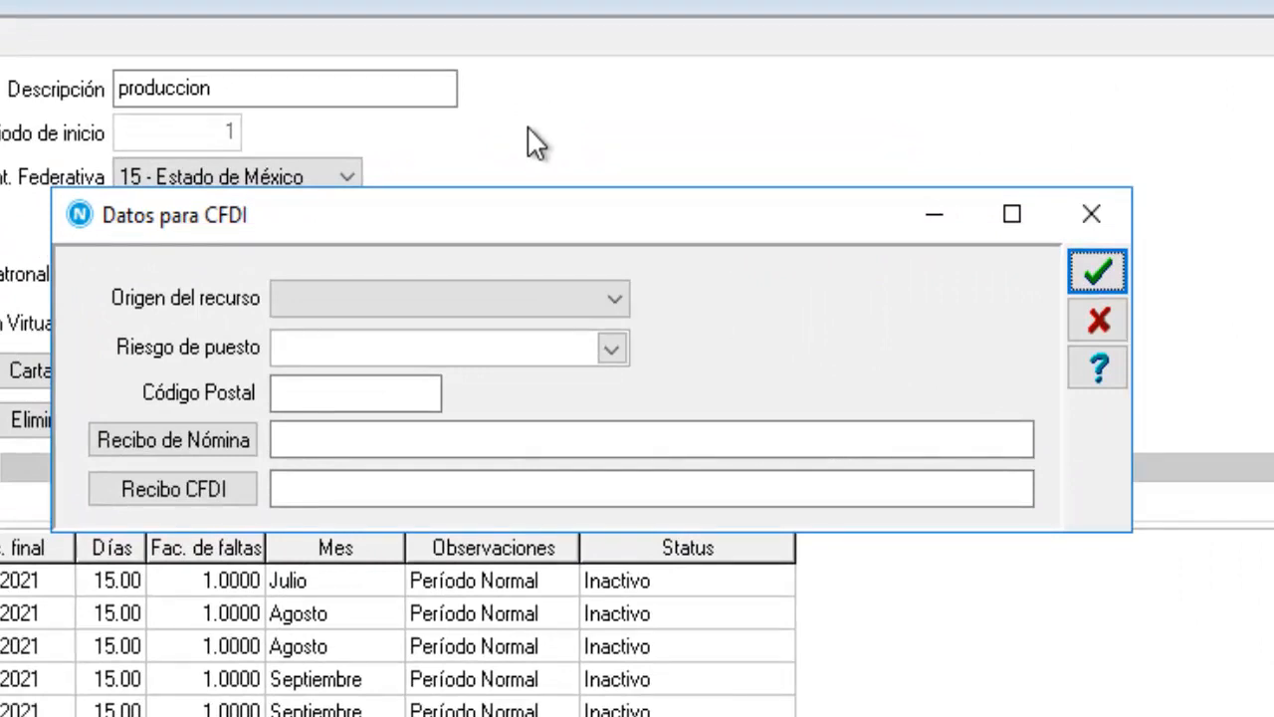
click(618, 303)
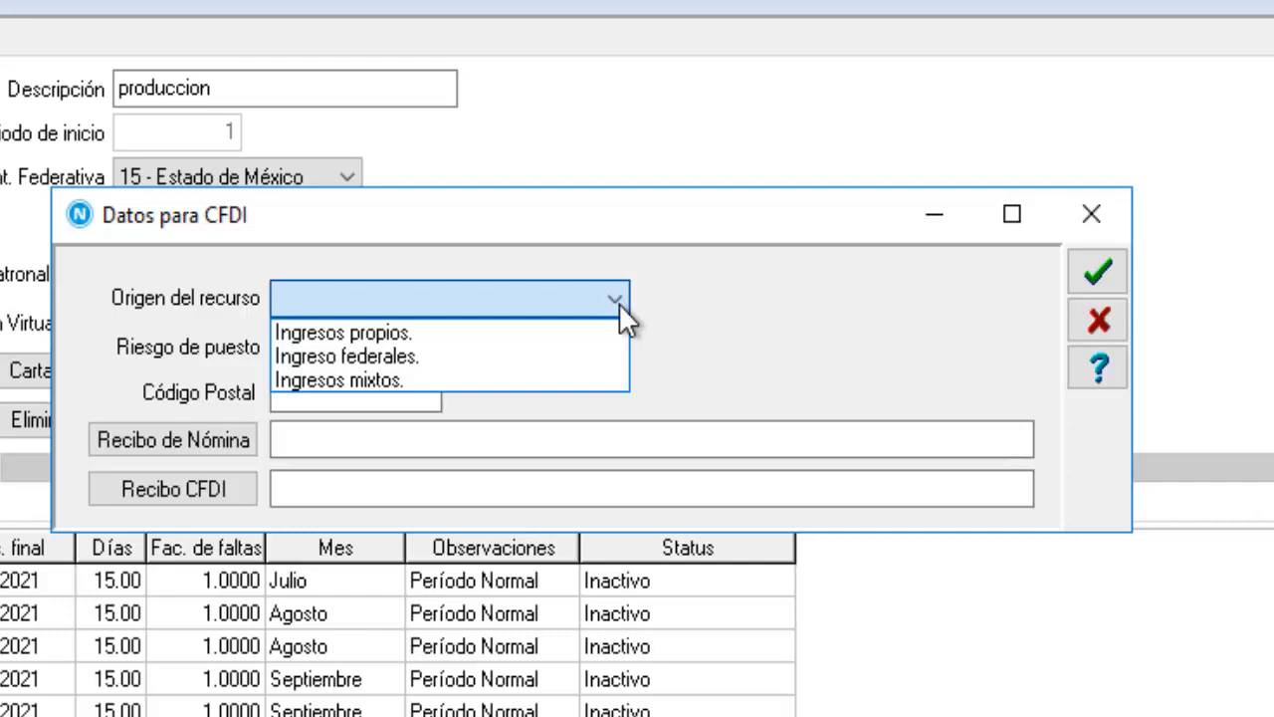
click(618, 303)
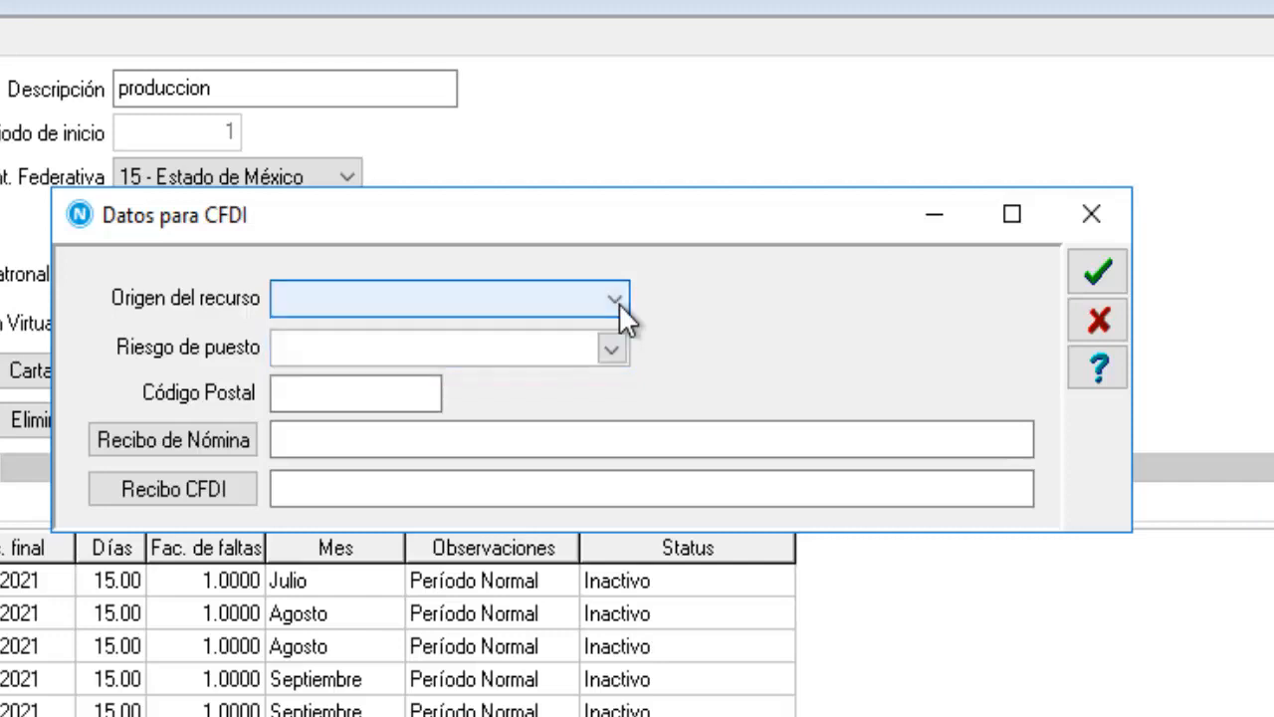
click(603, 353)
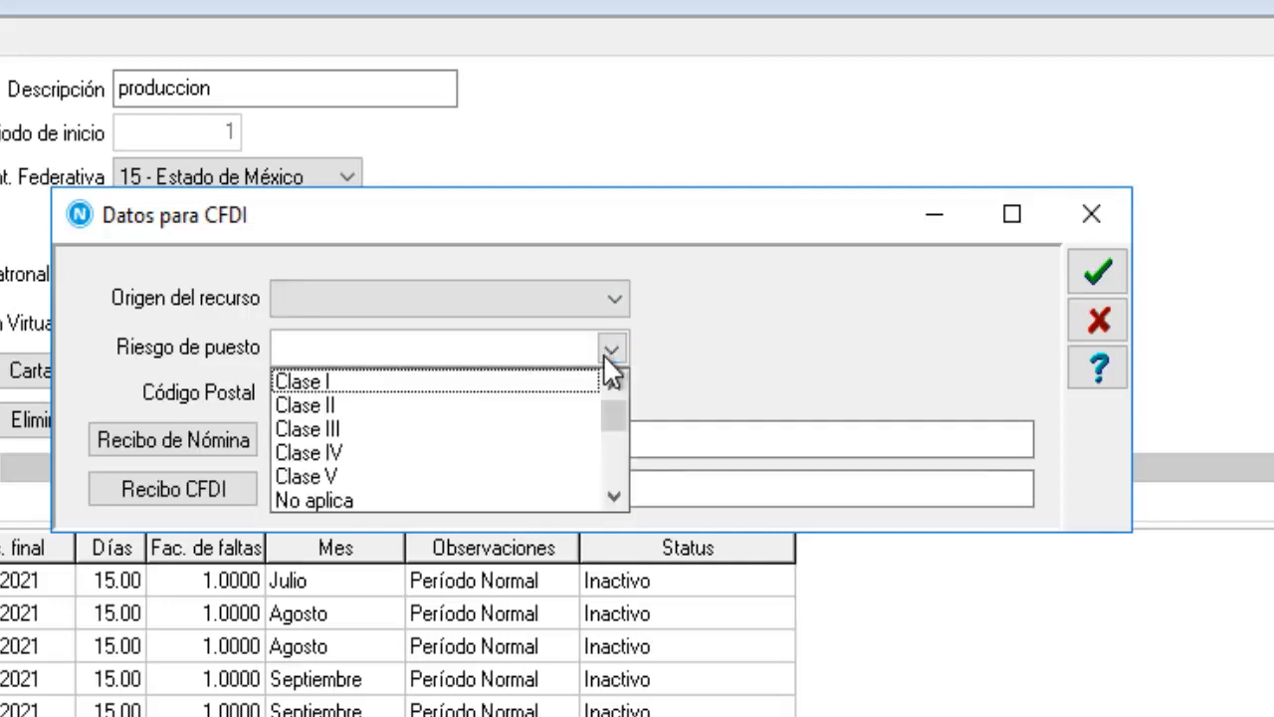
click(295, 383)
click(291, 386)
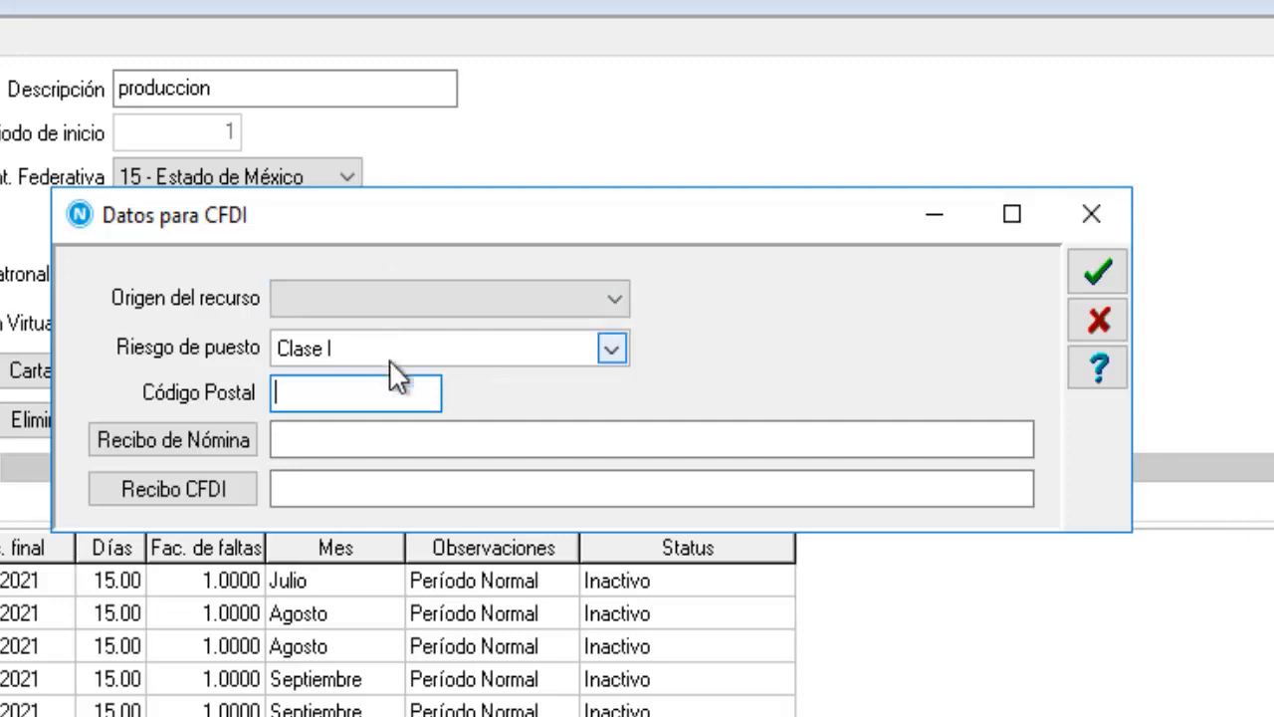
text(54080)
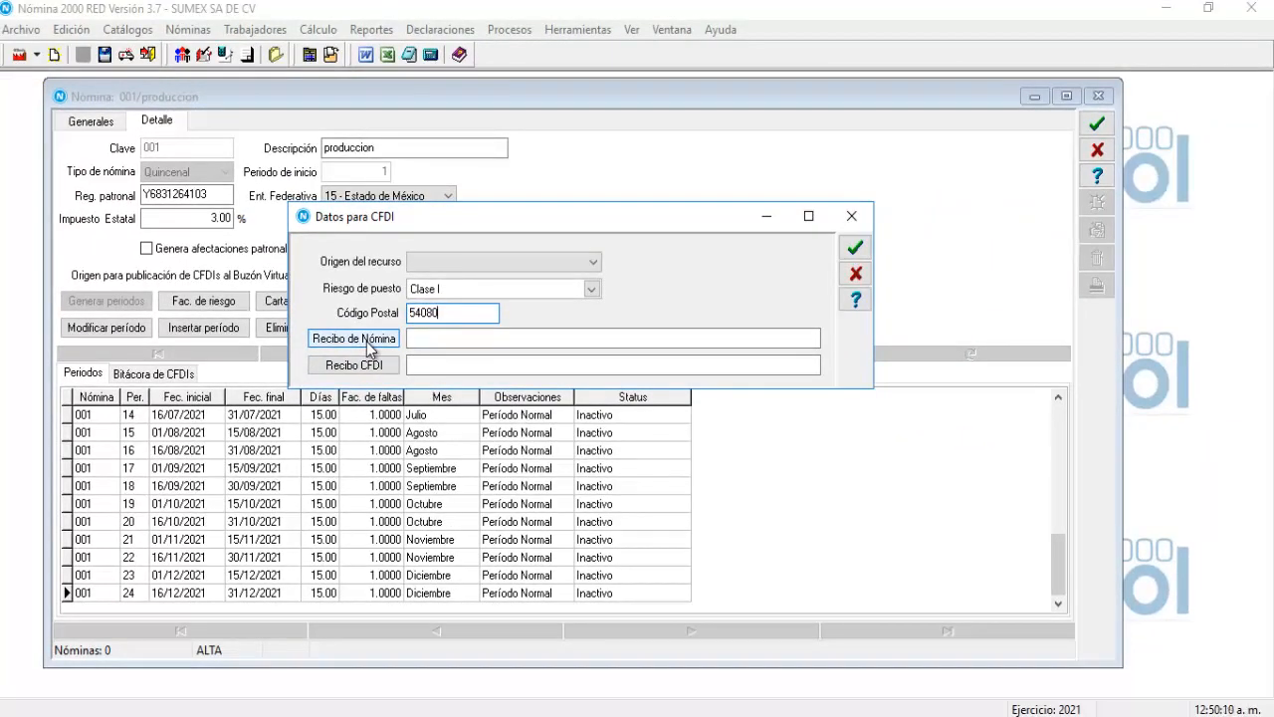
Set the Recibo de Nómina format to Estandar.rtm from the N2 folder.
click(368, 344)
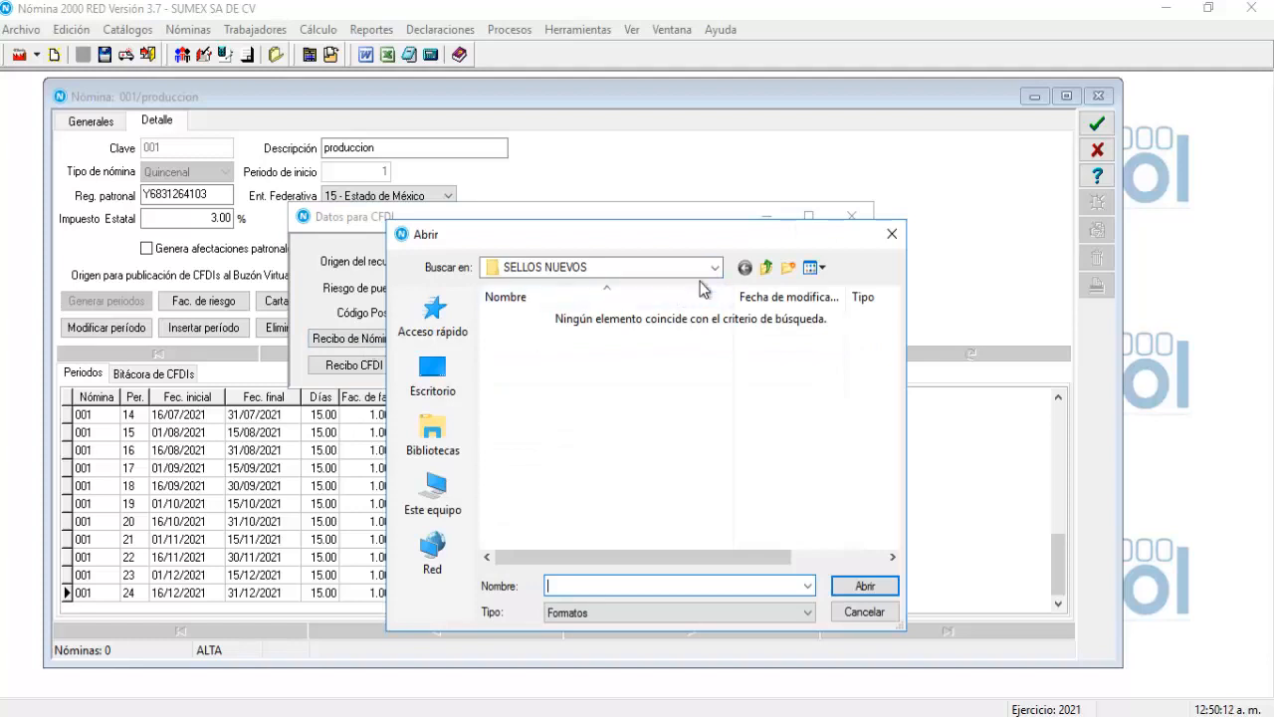
click(715, 267)
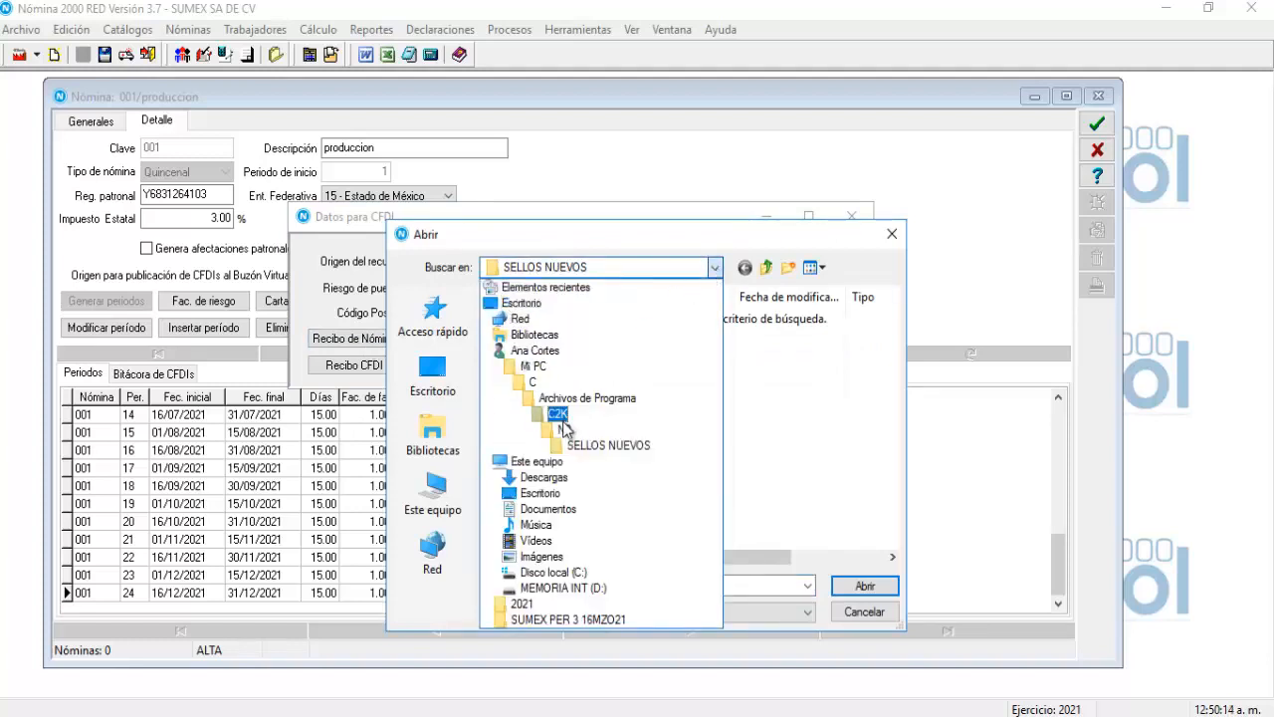
click(562, 429)
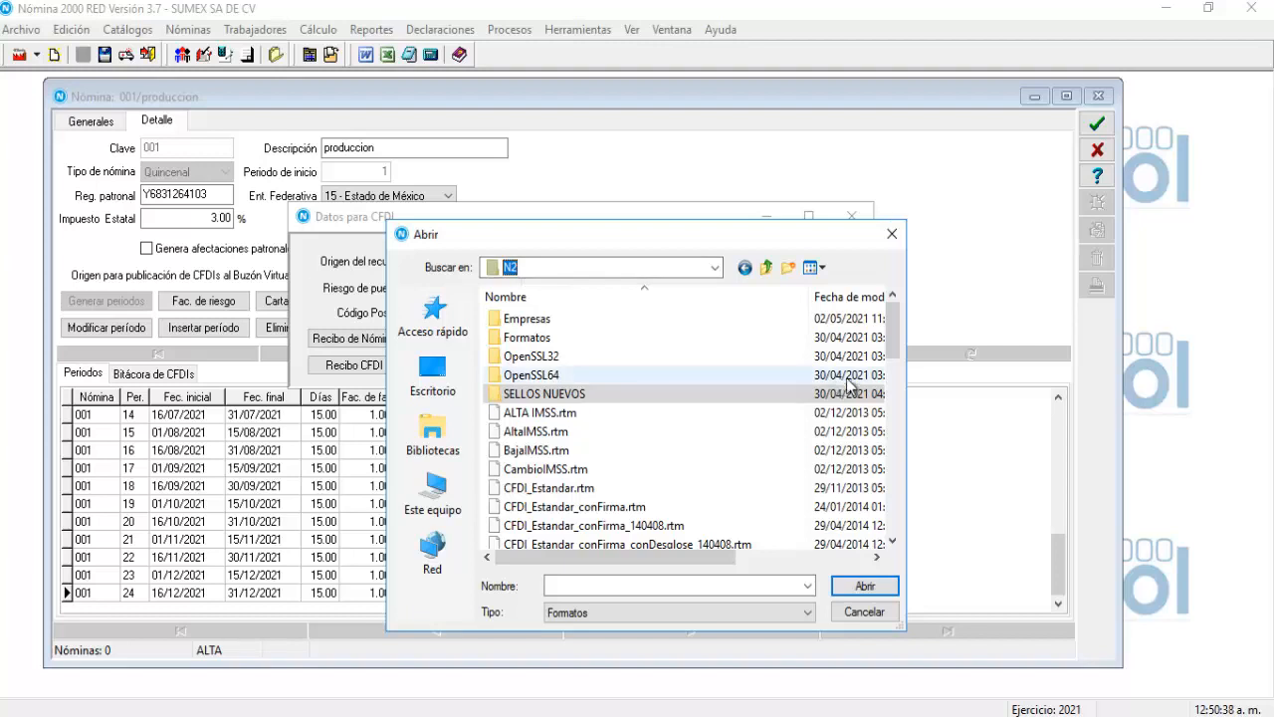
drag(889, 334, 886, 499)
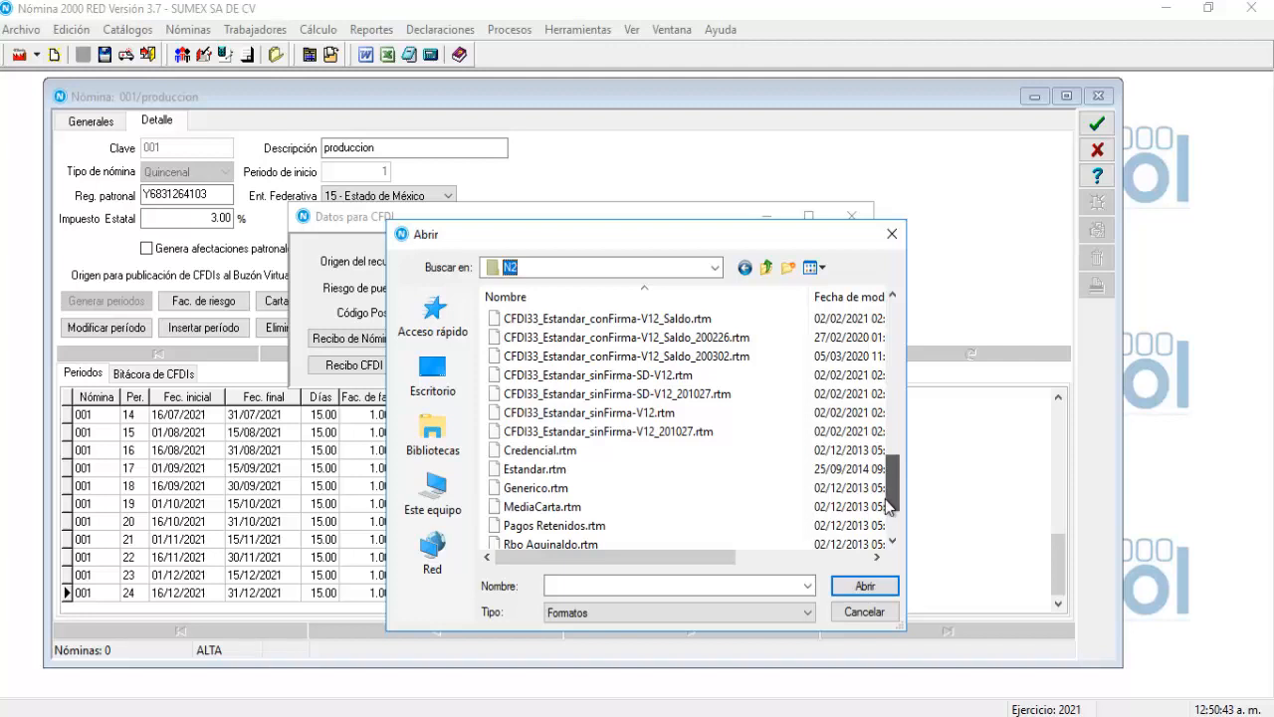
click(553, 472)
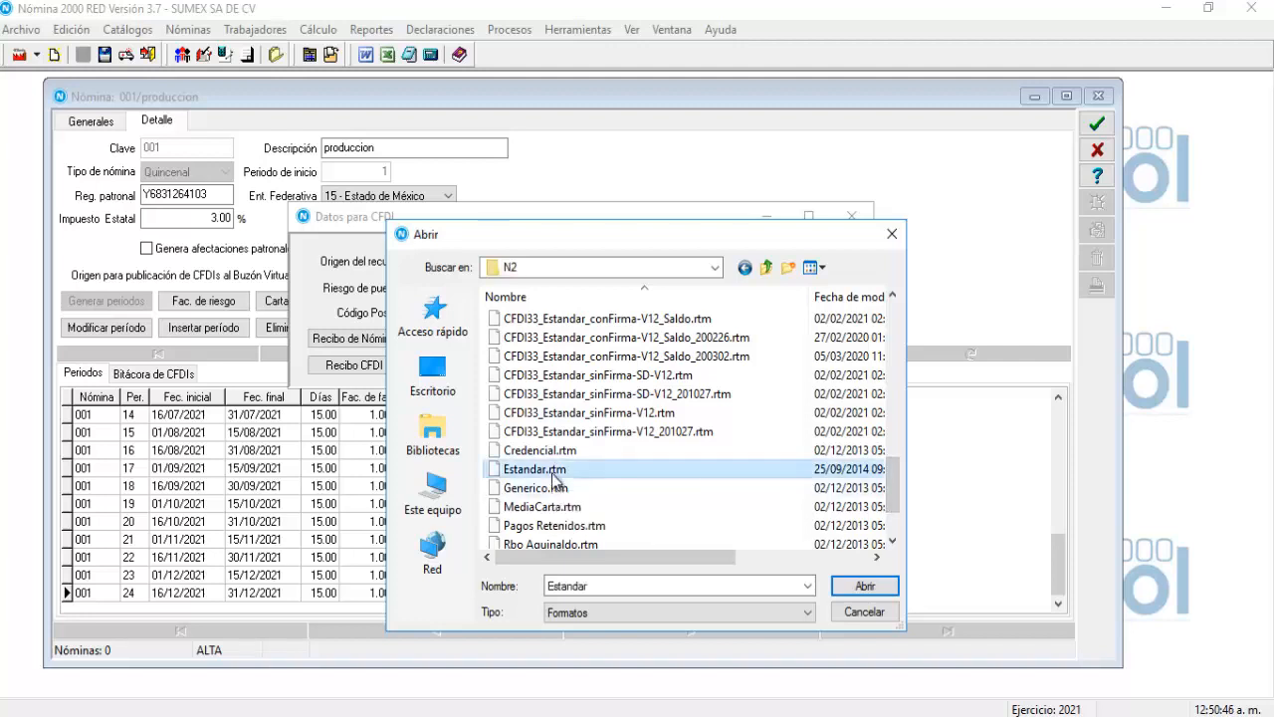
click(555, 488)
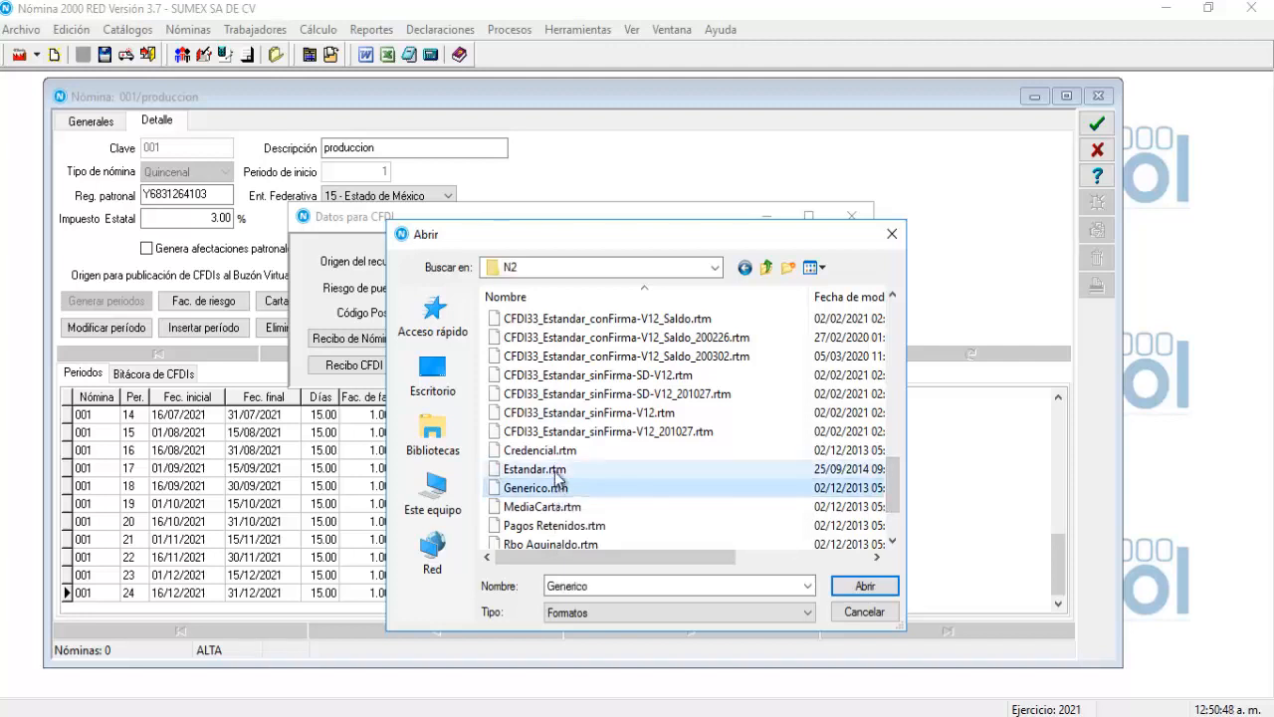
click(555, 472)
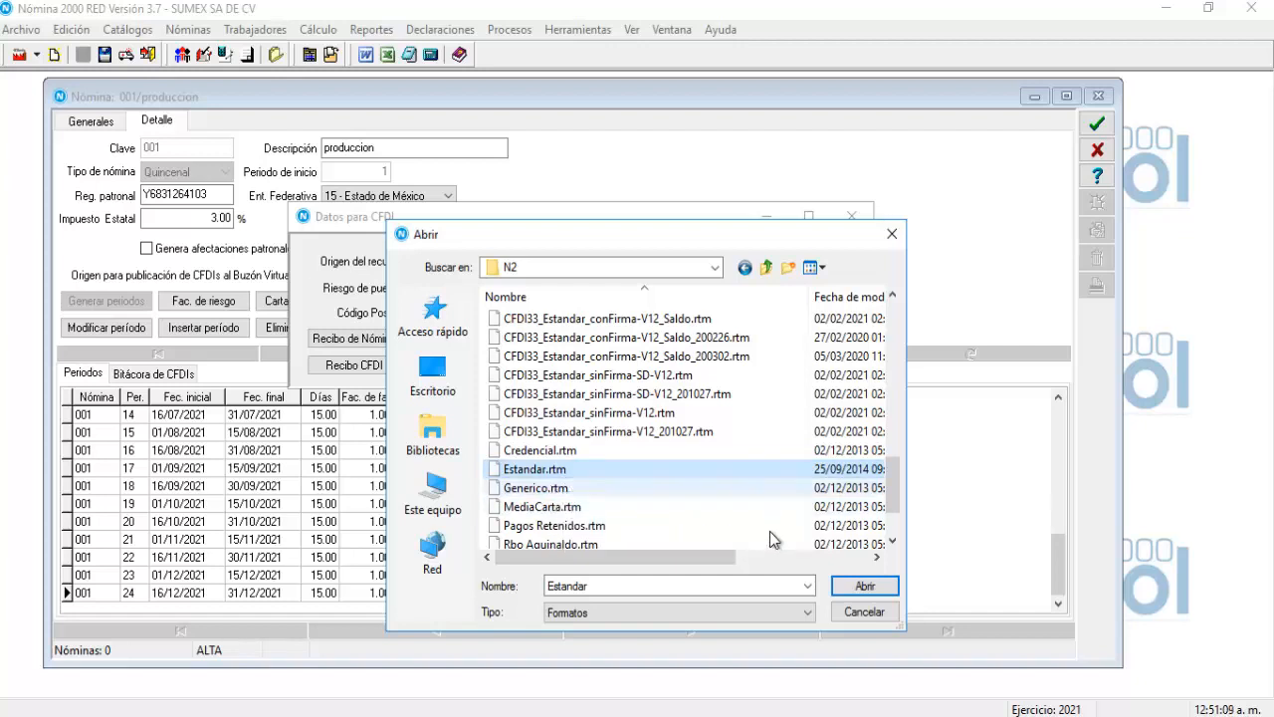
click(866, 587)
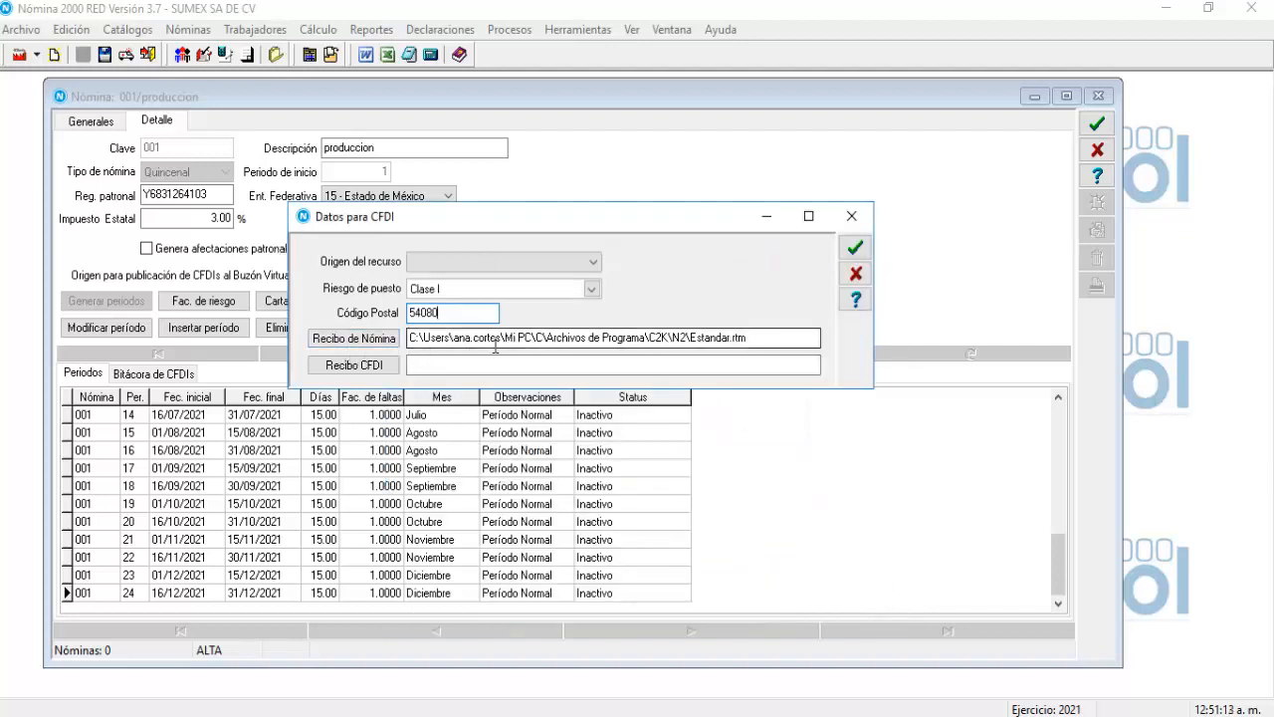
Choose CFDI33_Estandar_conFirma-SD-V12.rtm from the N2 folder as the CFDI receipt format.
click(691, 341)
drag(691, 341, 751, 336)
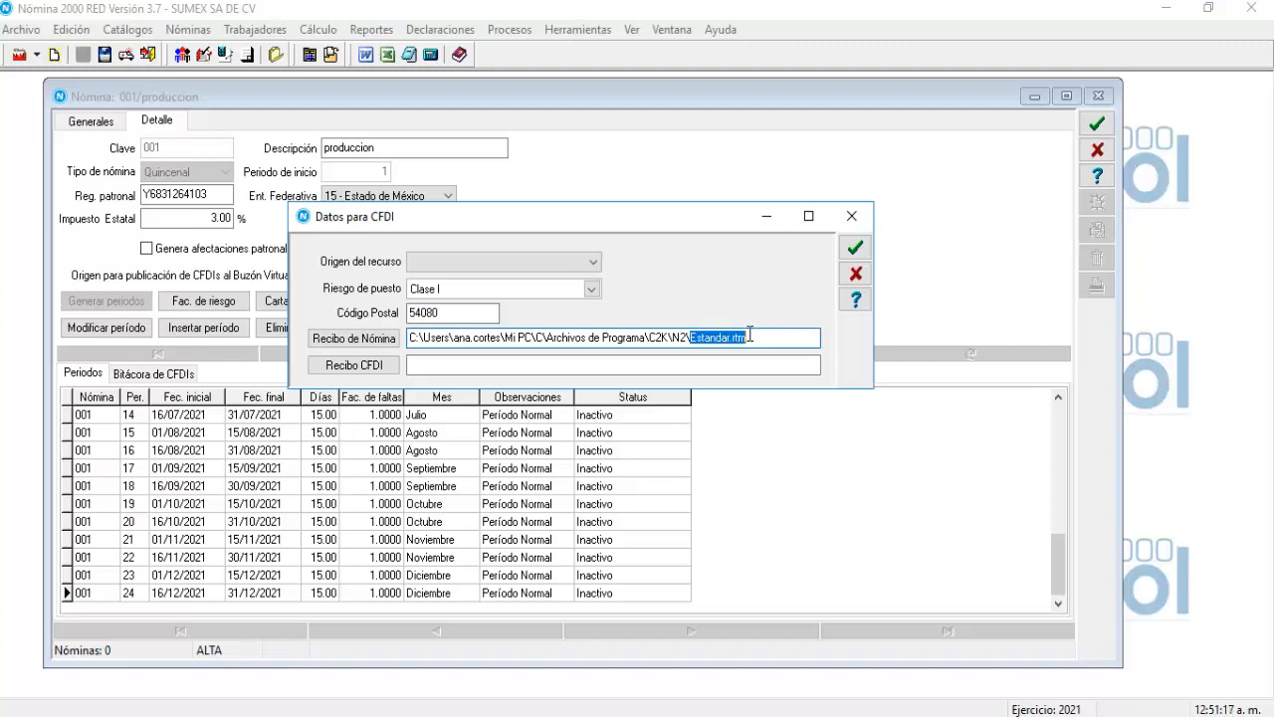
click(336, 368)
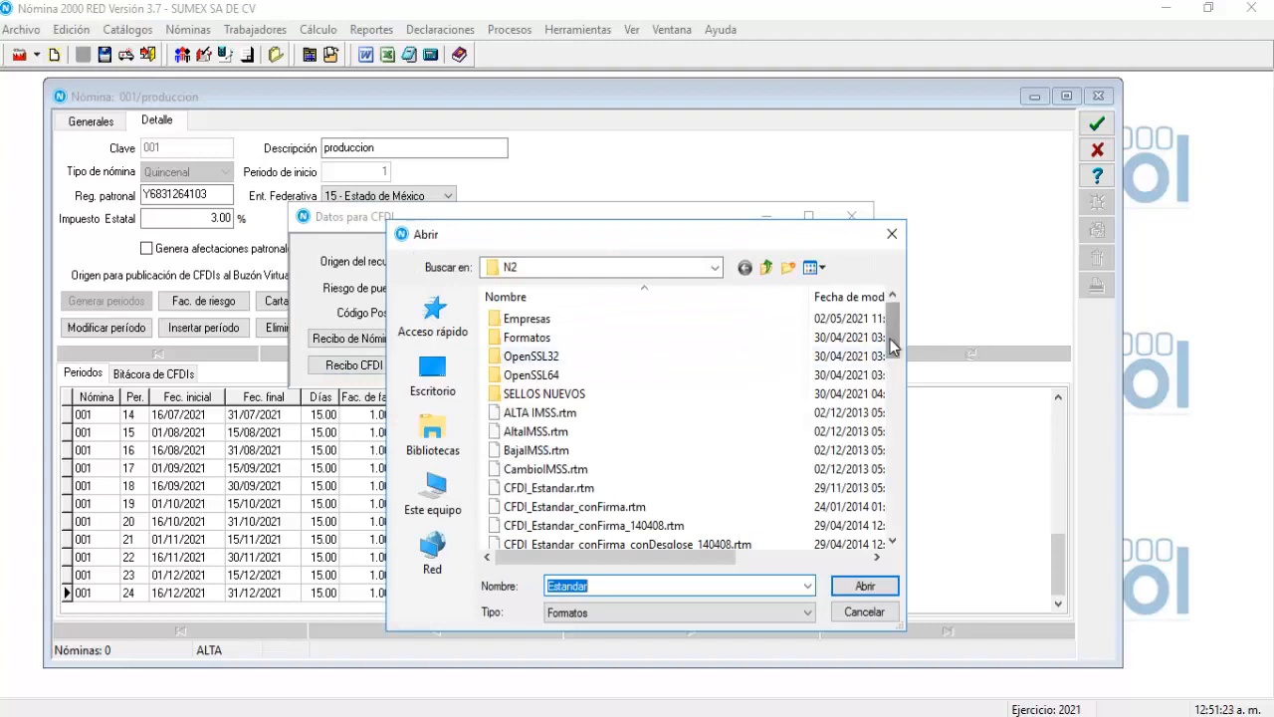
drag(890, 339, 892, 488)
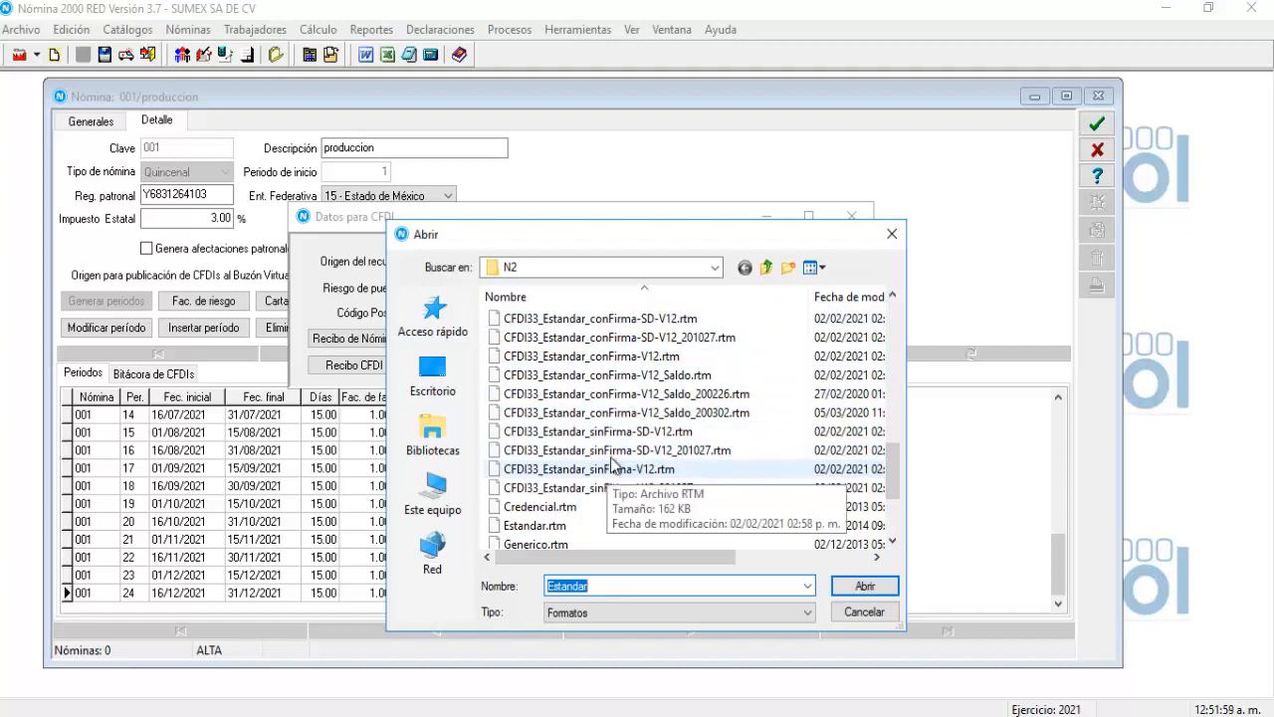
click(614, 357)
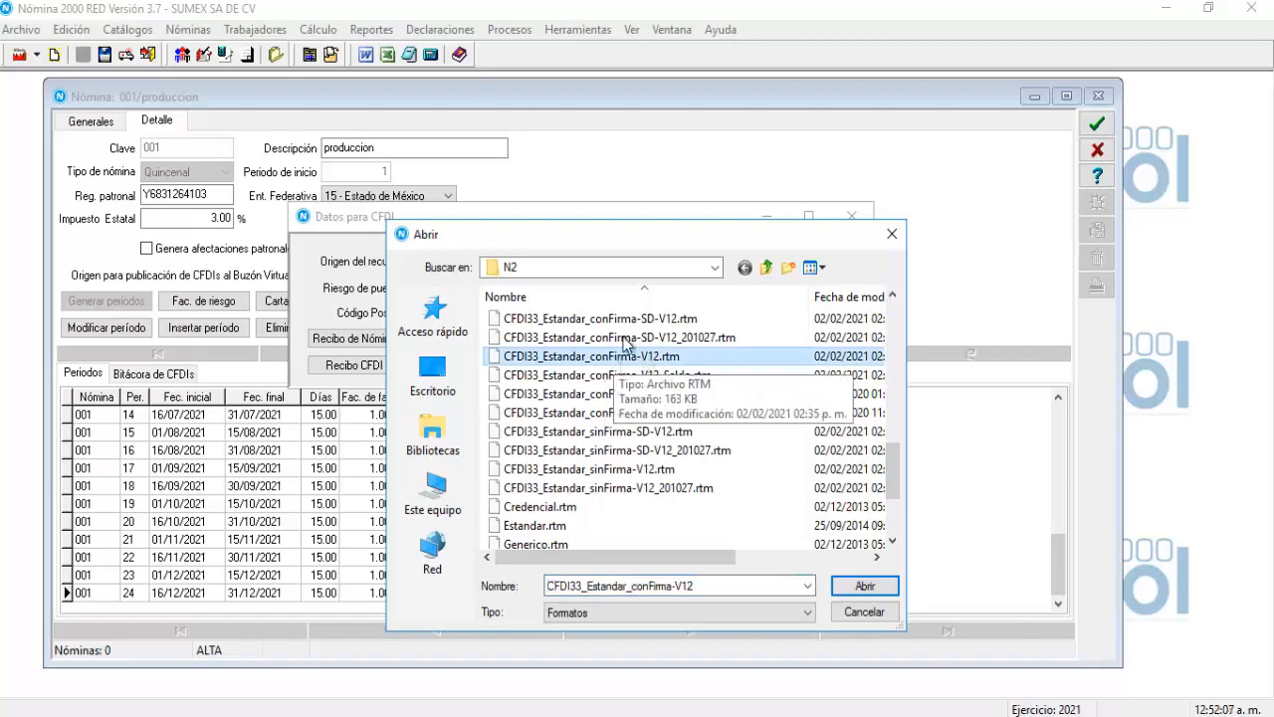
click(619, 320)
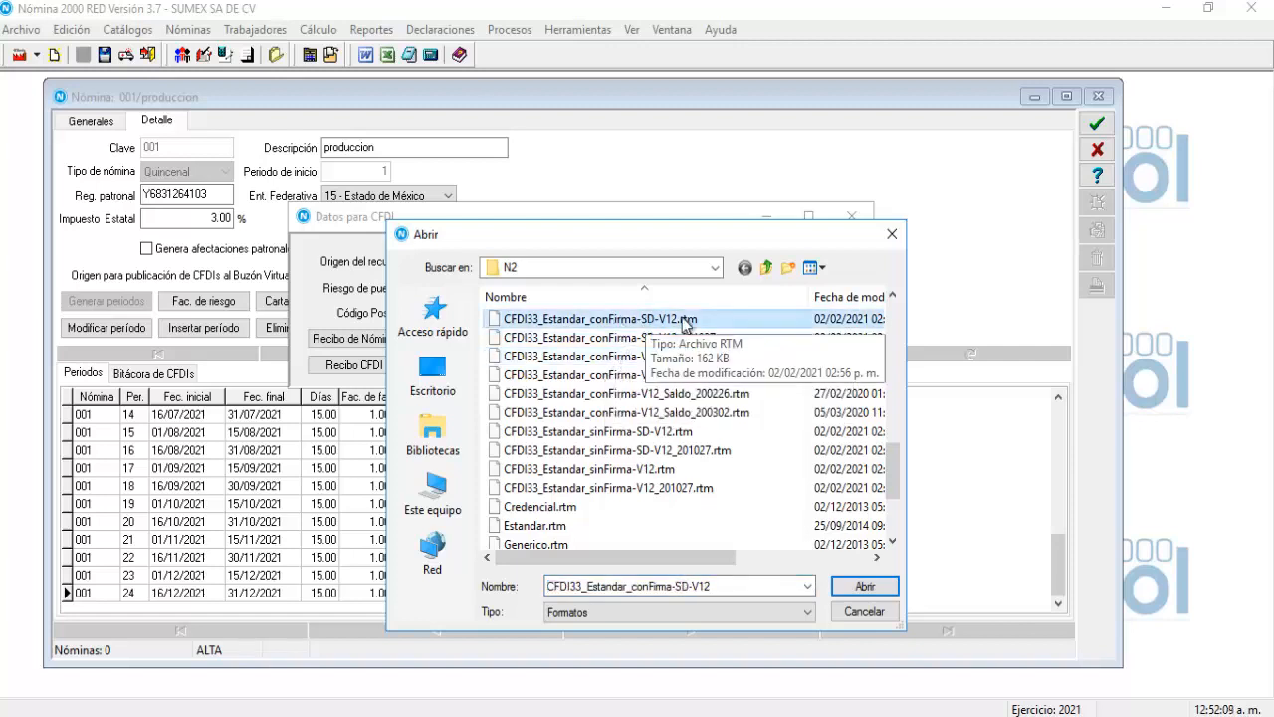
click(617, 432)
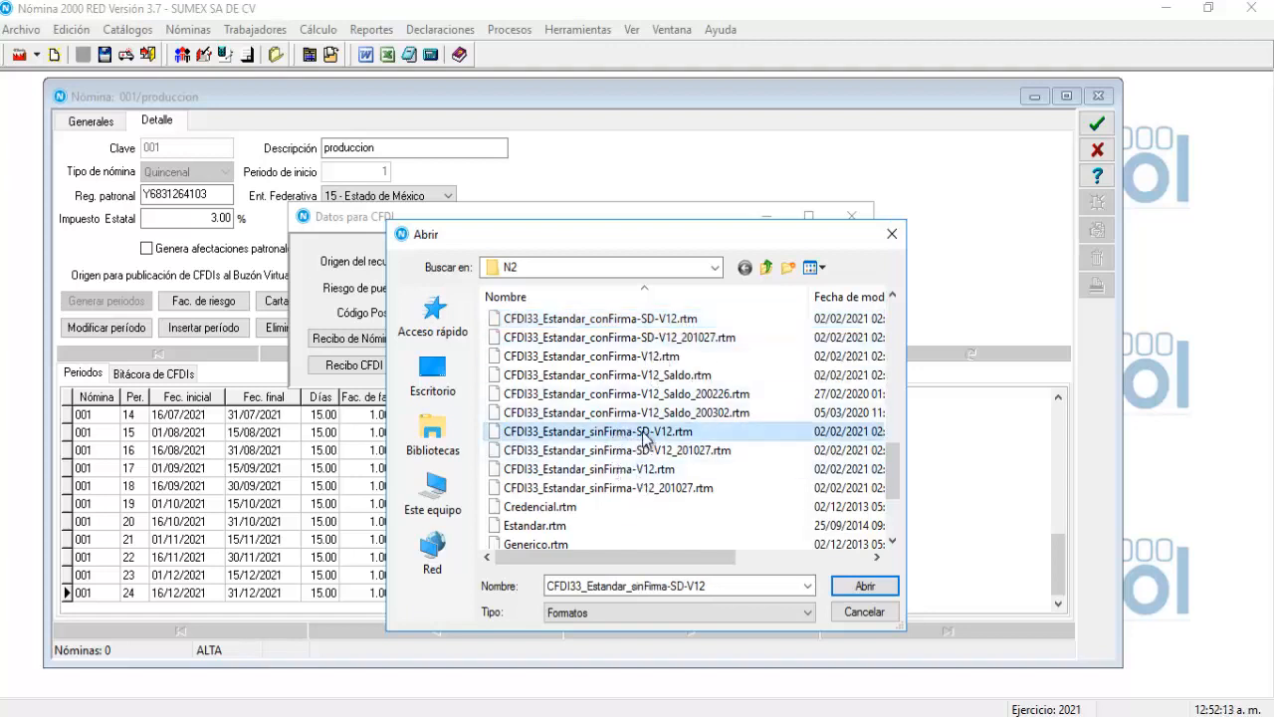
click(637, 469)
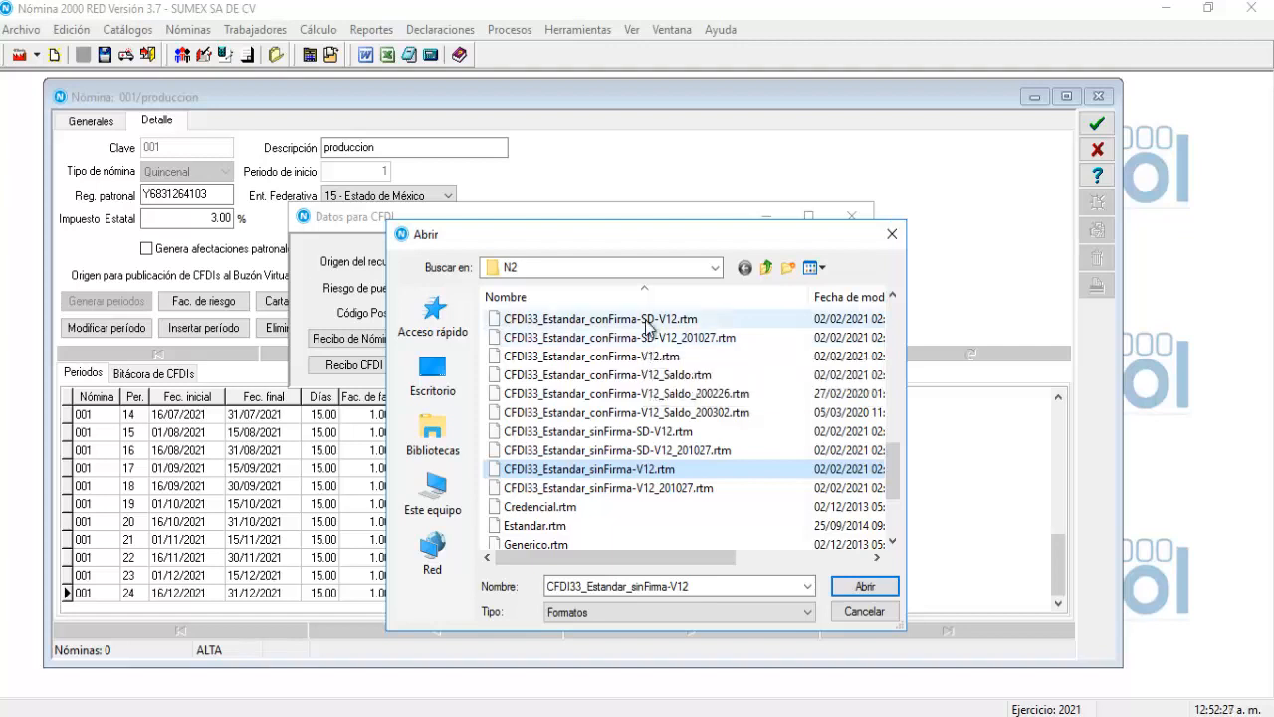
click(648, 318)
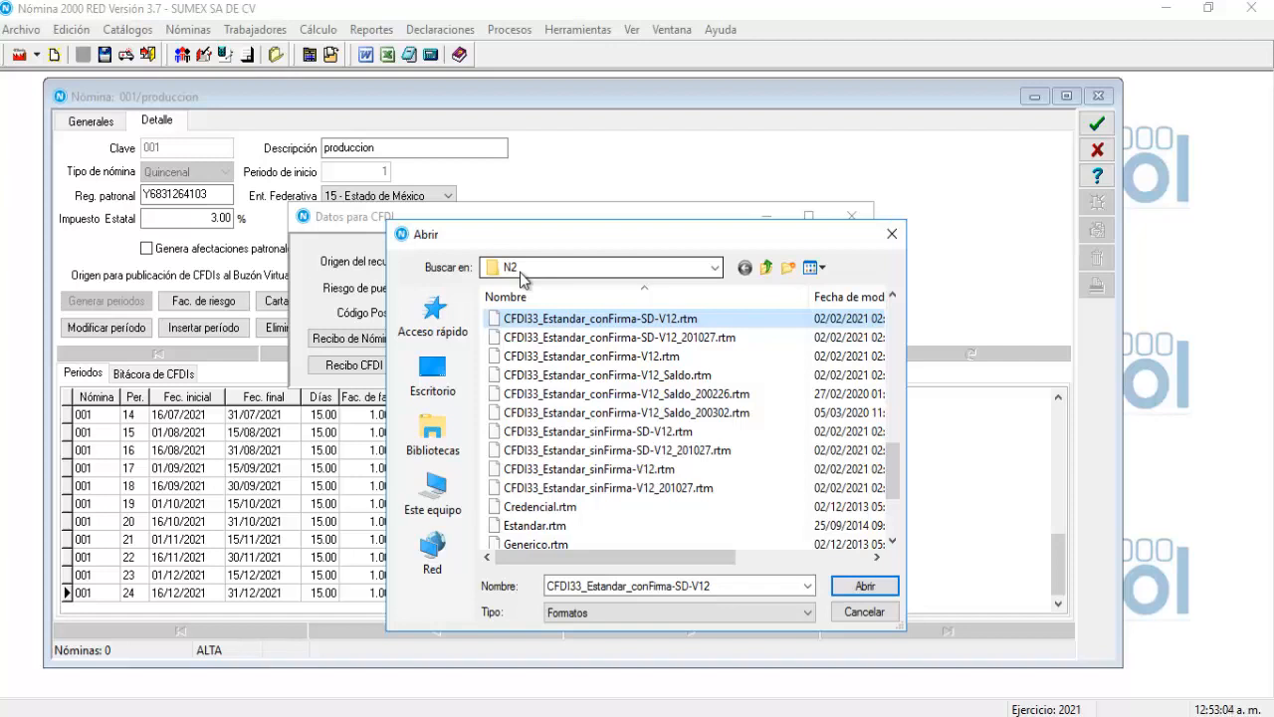
click(861, 586)
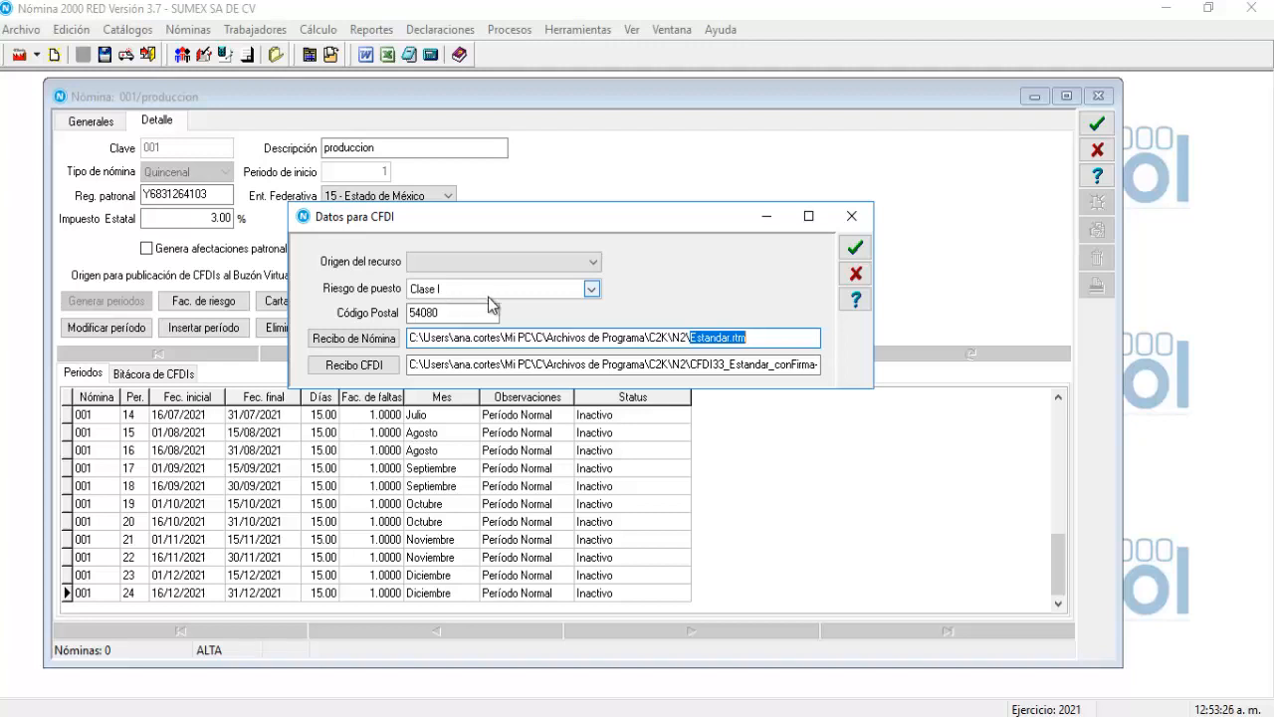
Accept the CFDI data and save payroll 001 produccion.
click(855, 249)
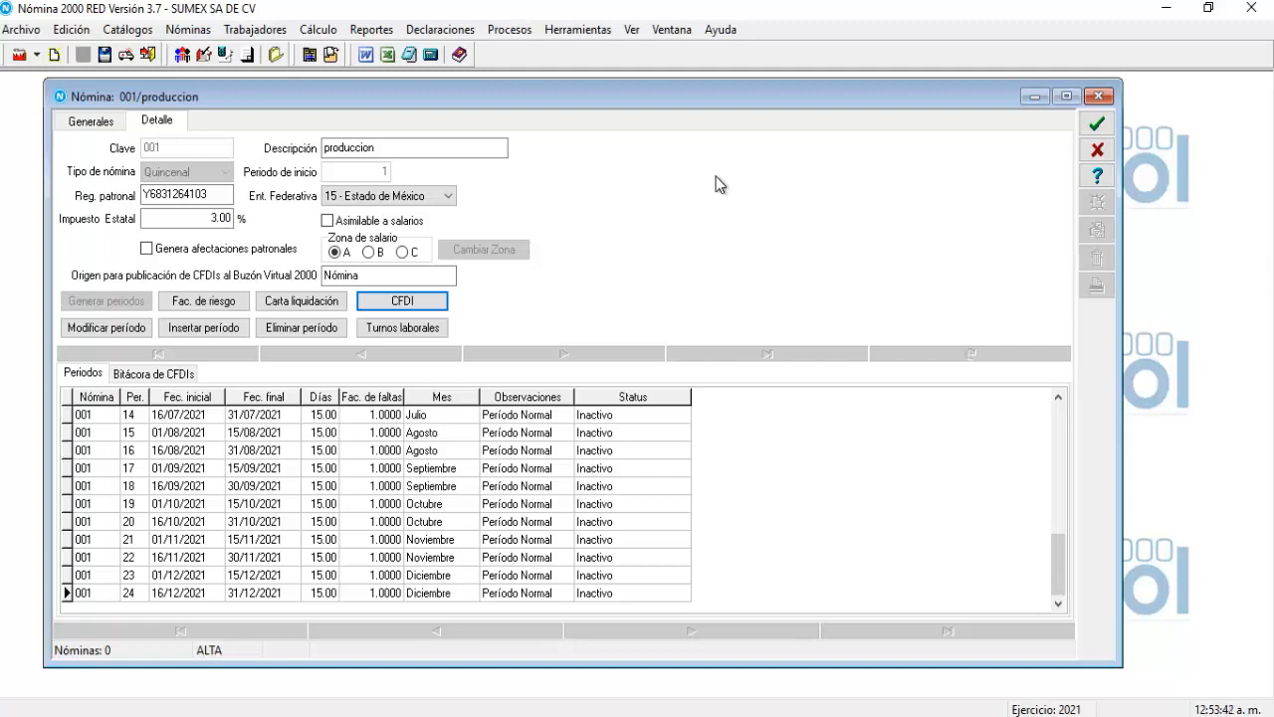
click(1096, 126)
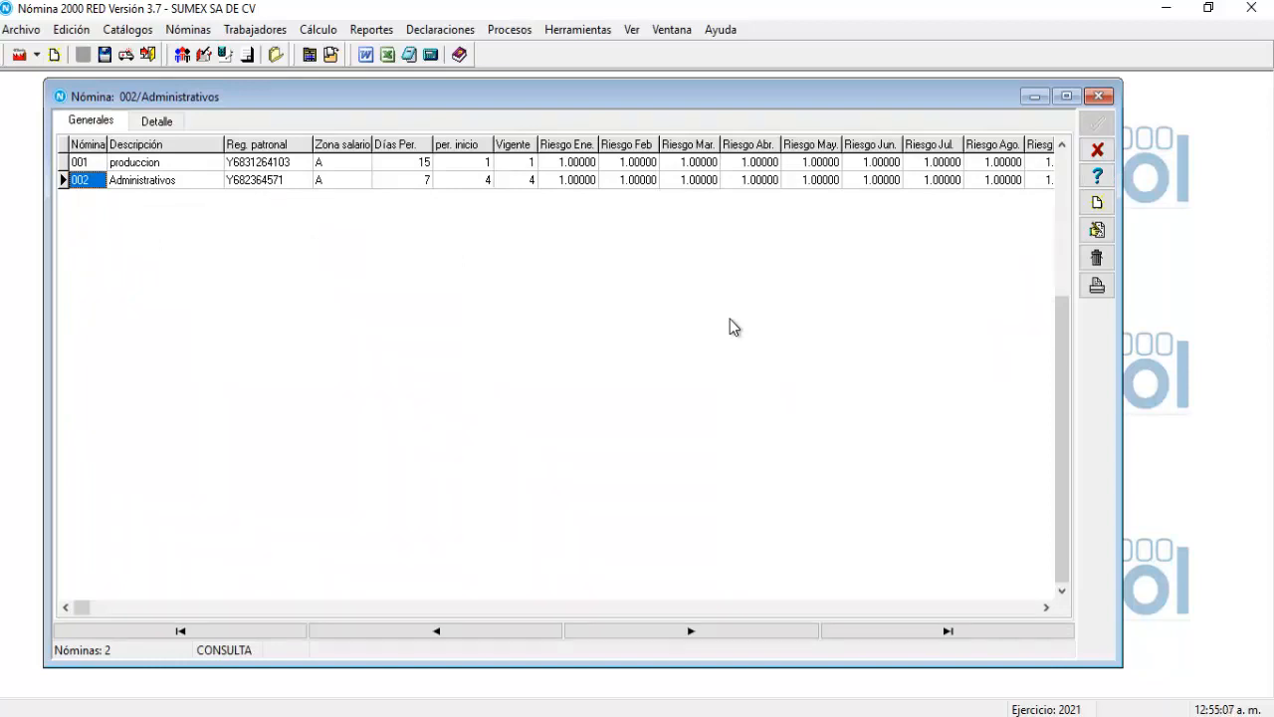
Edit payroll 002 Administrativos and open the Modificar periodo form for period 4 (22/01/2021–28/01/2021).
click(391, 169)
click(384, 184)
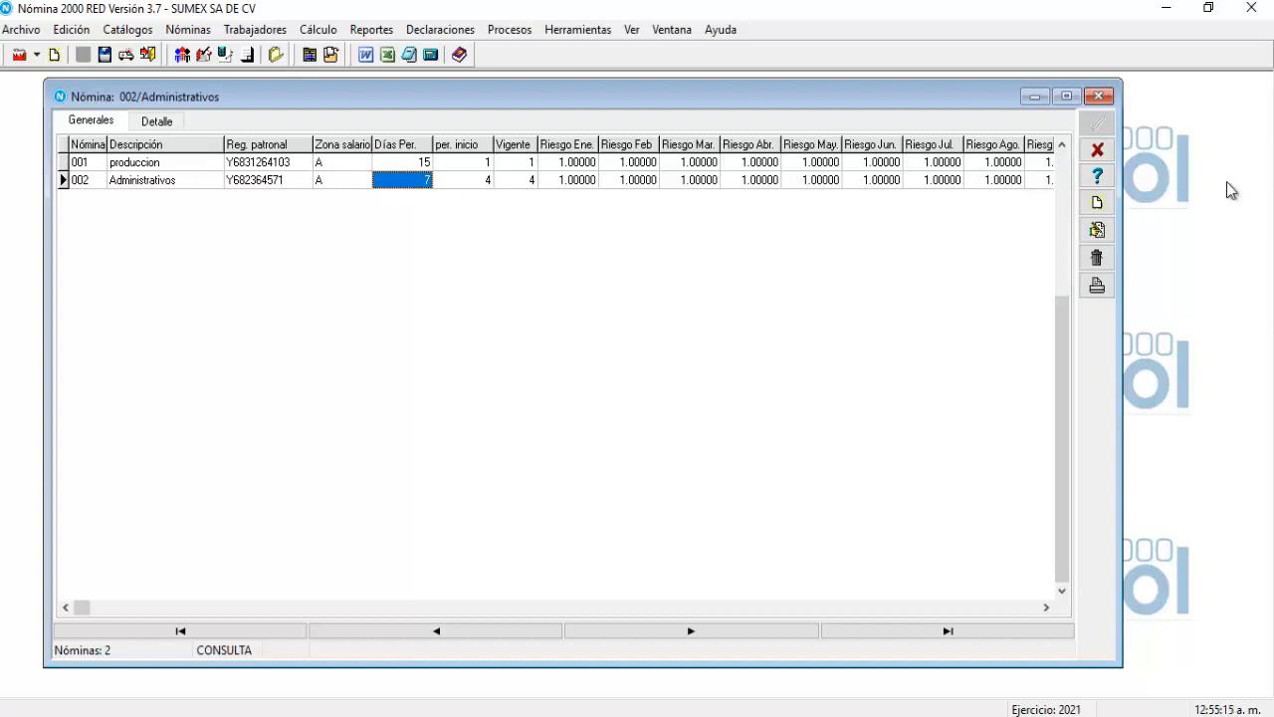
click(1095, 232)
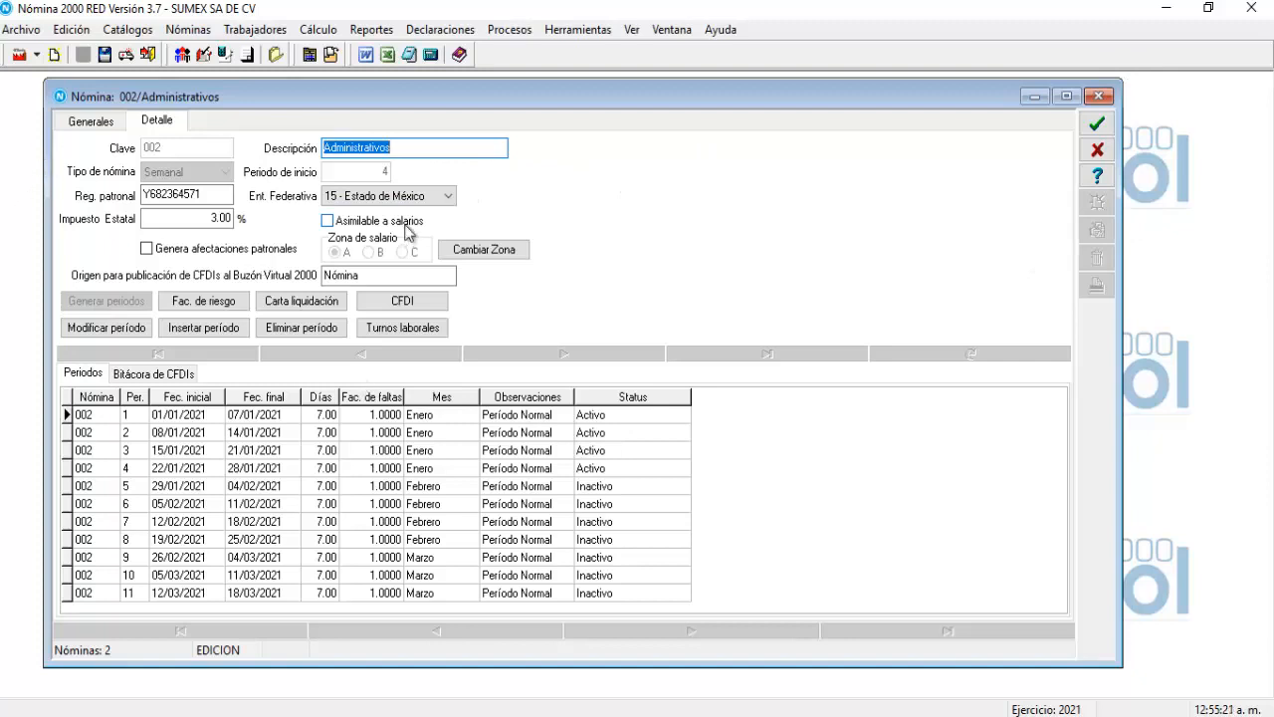
drag(423, 102, 413, 96)
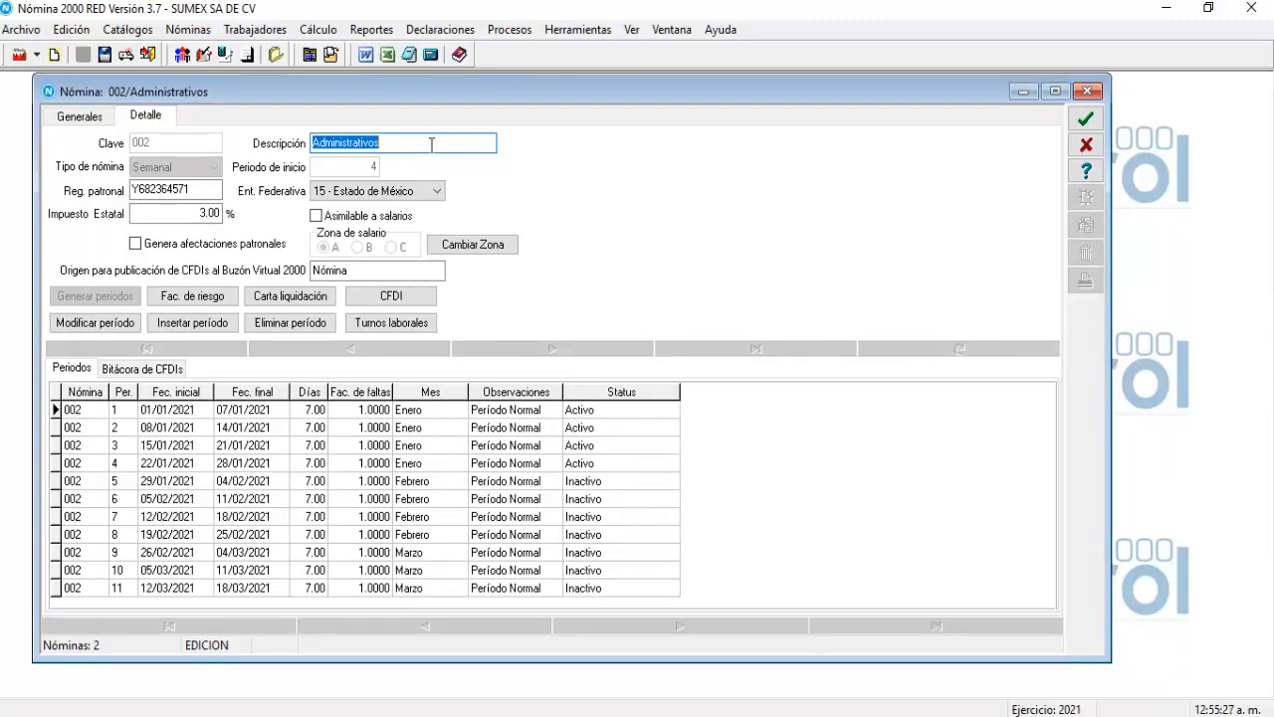
click(373, 465)
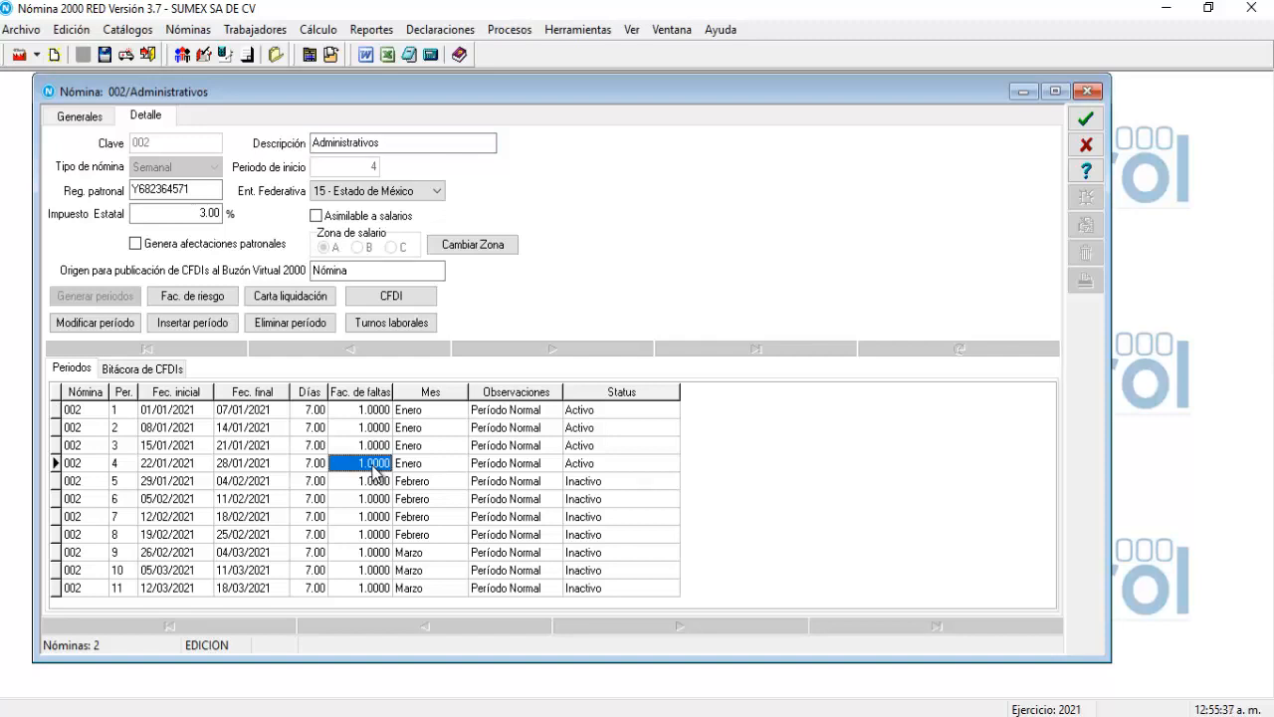
click(101, 326)
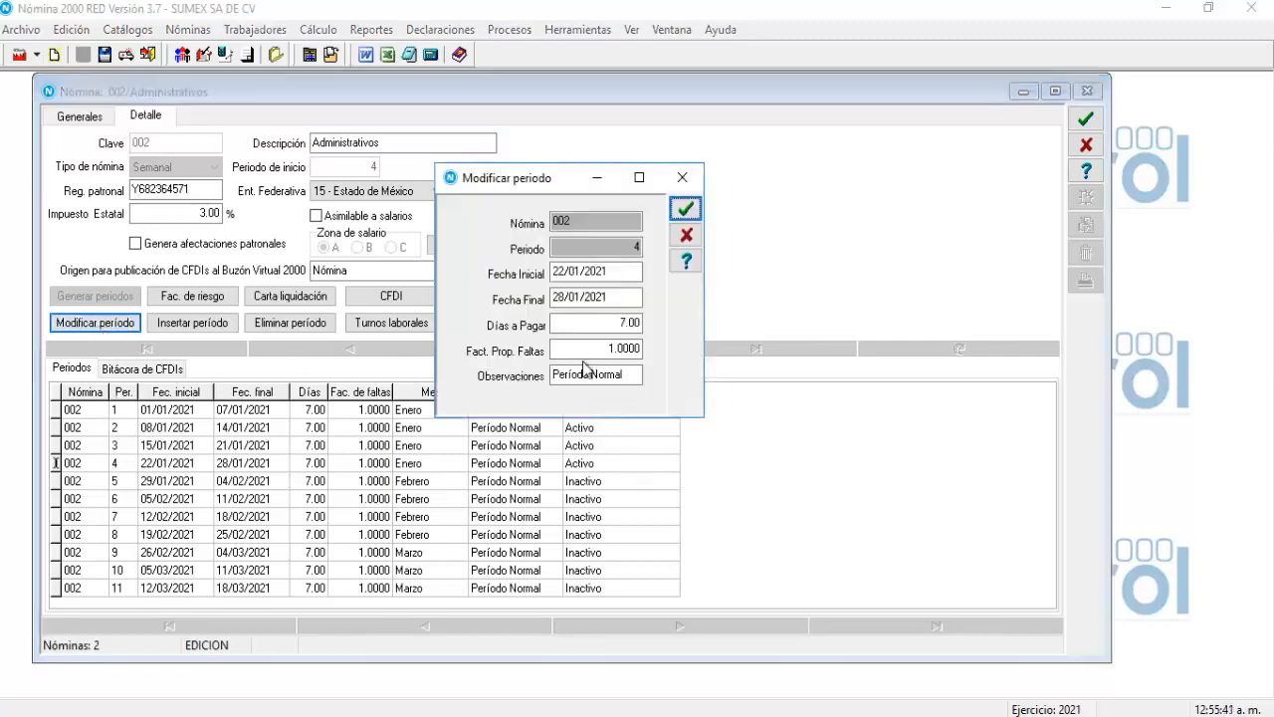
Change the period 4 absence factor (Fact. Prop. Faltas) to 1.1667, confirm it, and save payroll 002.
click(612, 350)
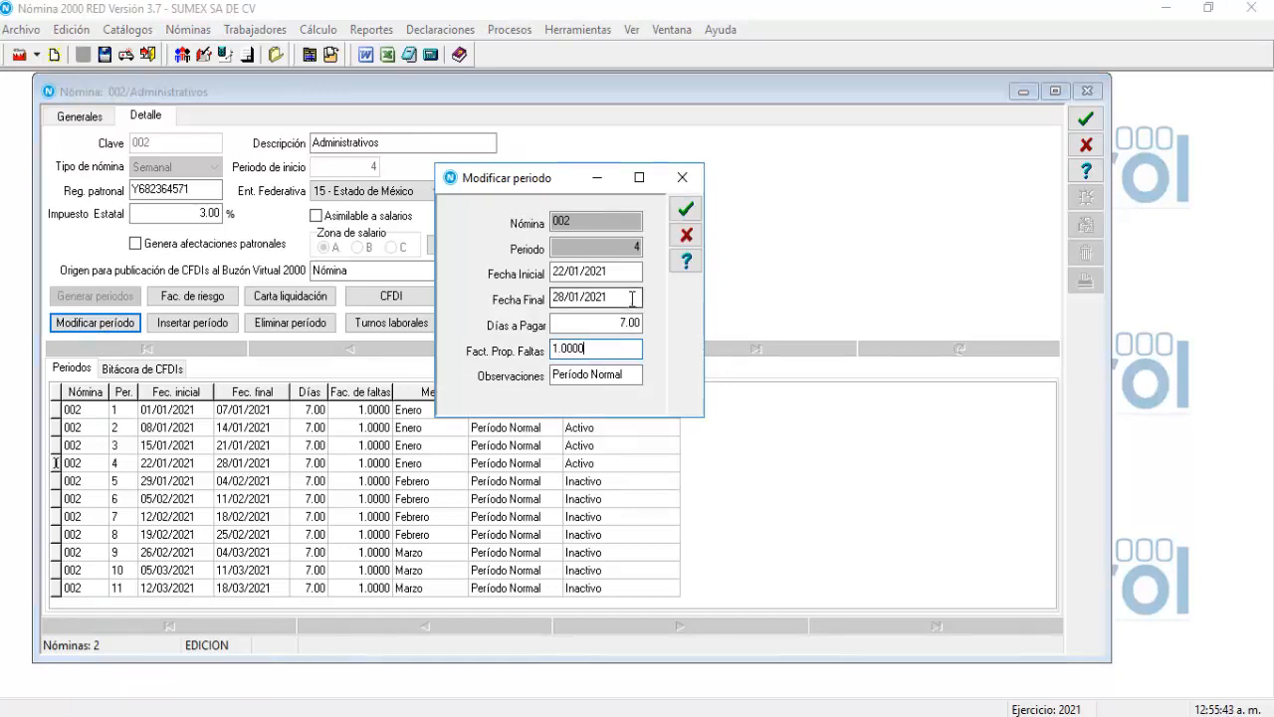
key(BackSpace)
key(BackSpace)
key(BackSpace)
key(BackSpace)
text(1.1667)
click(685, 215)
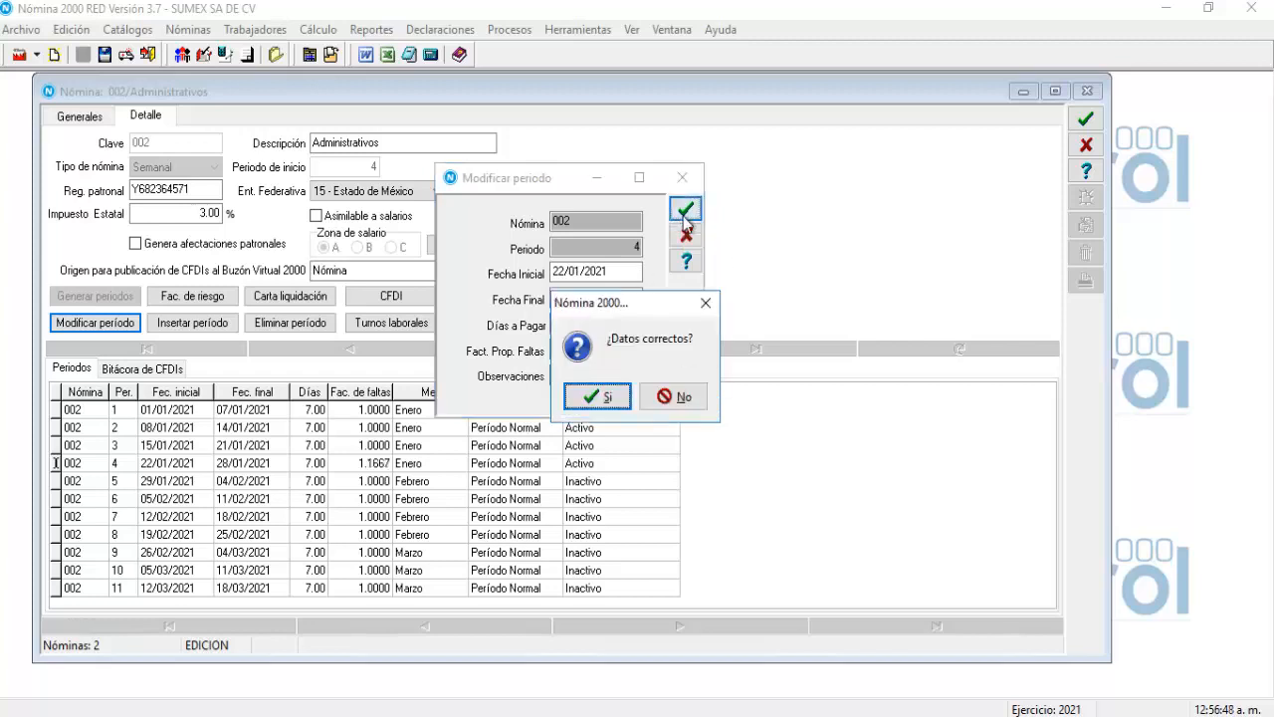
click(607, 399)
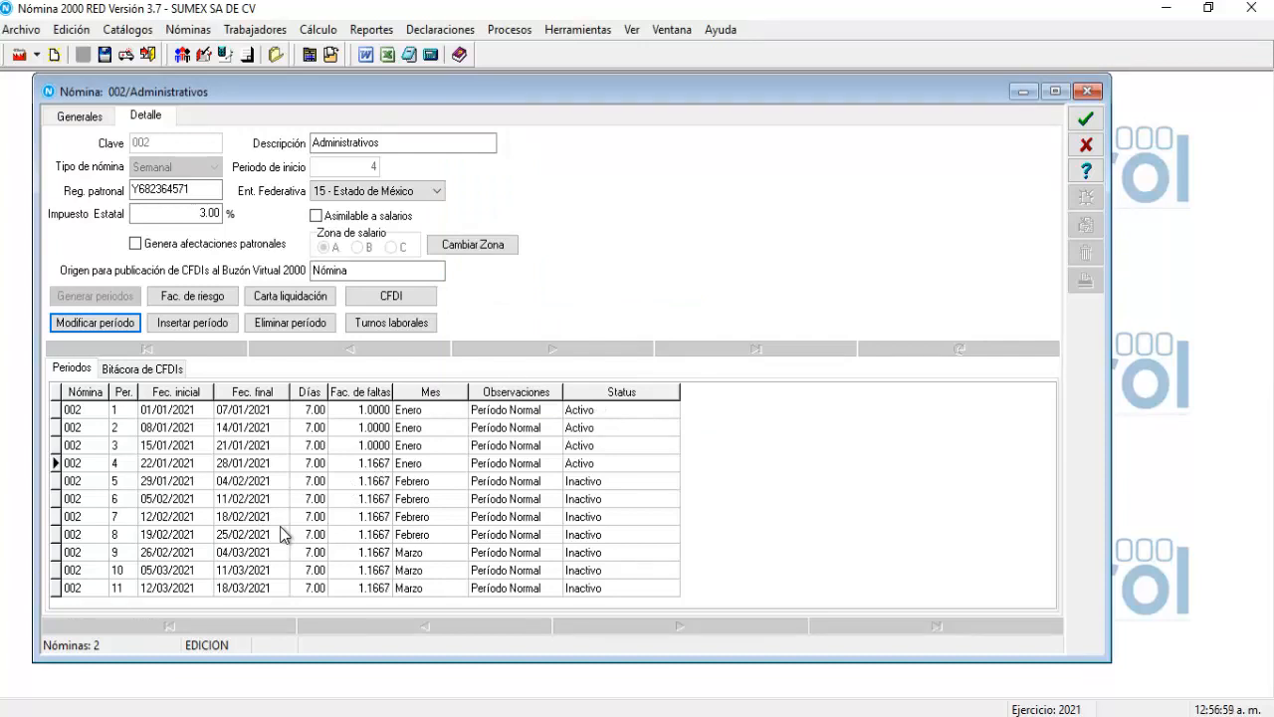
click(1088, 121)
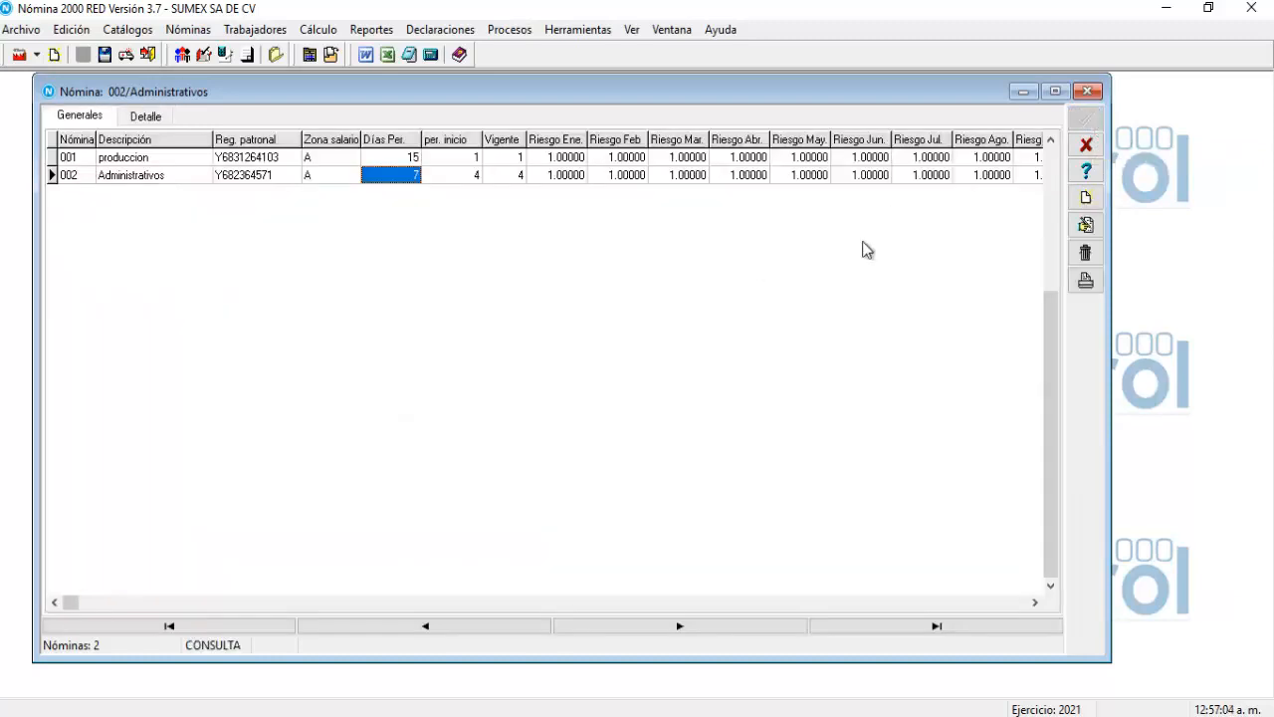